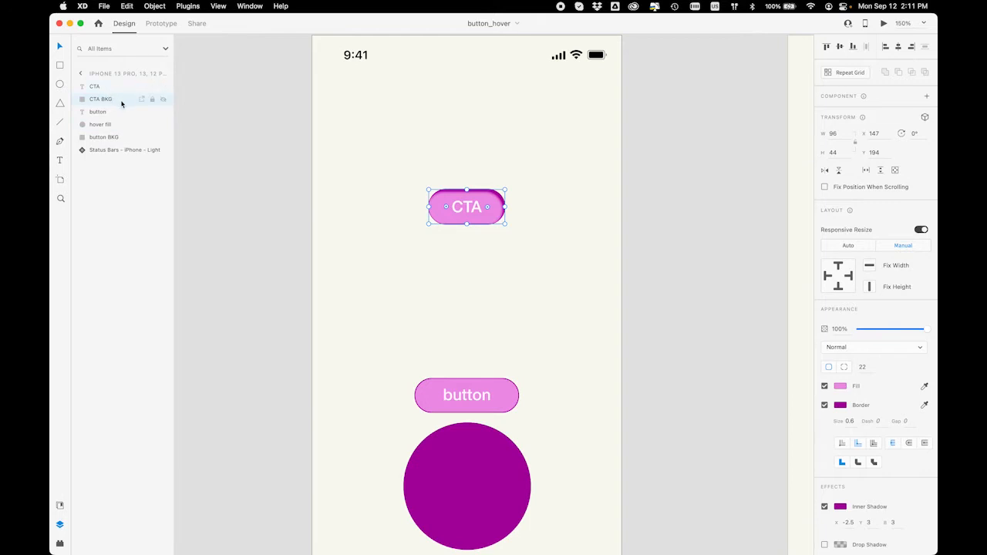
Examine the text, background and hover fill layers that make up the CTA and the lower button
click(115, 88)
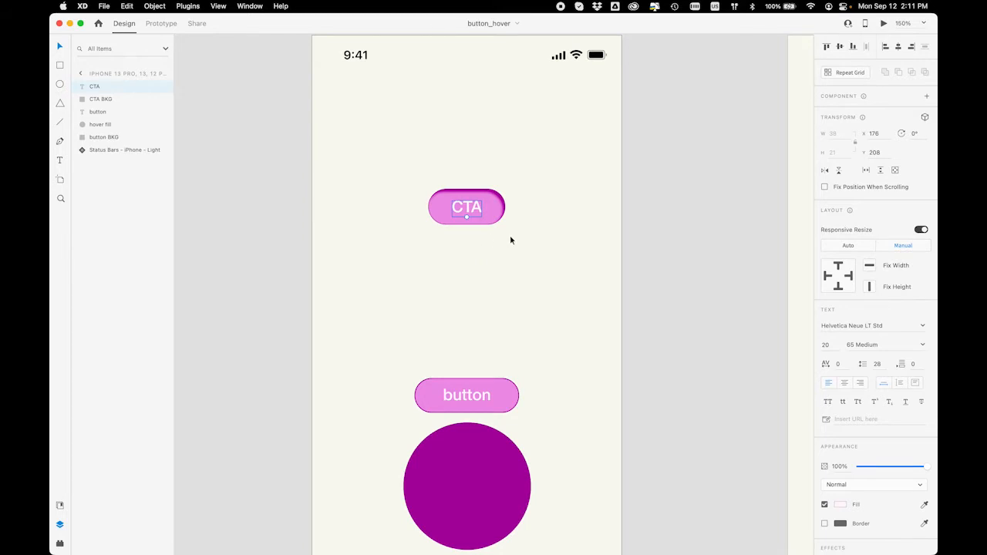
drag(513, 236, 386, 180)
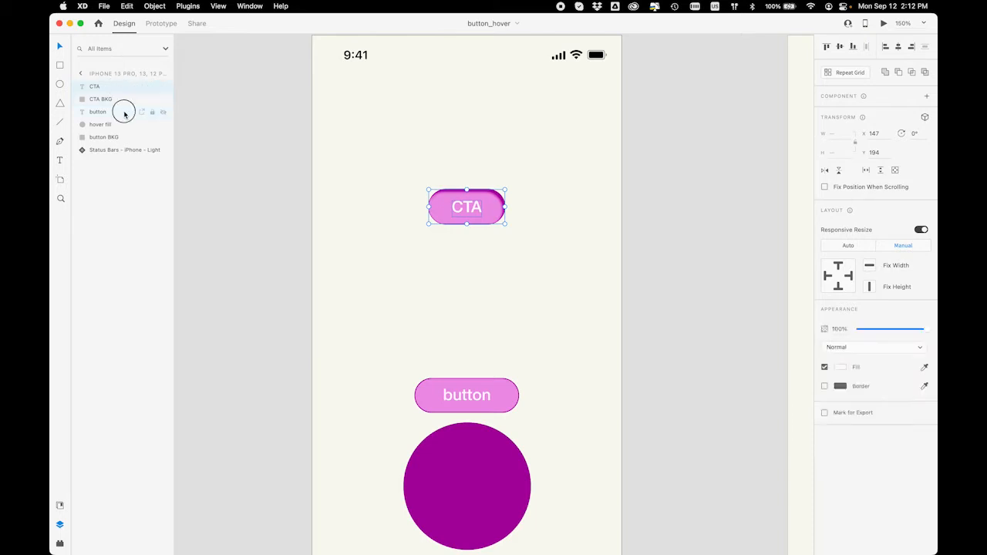
click(123, 112)
shift+click(123, 87)
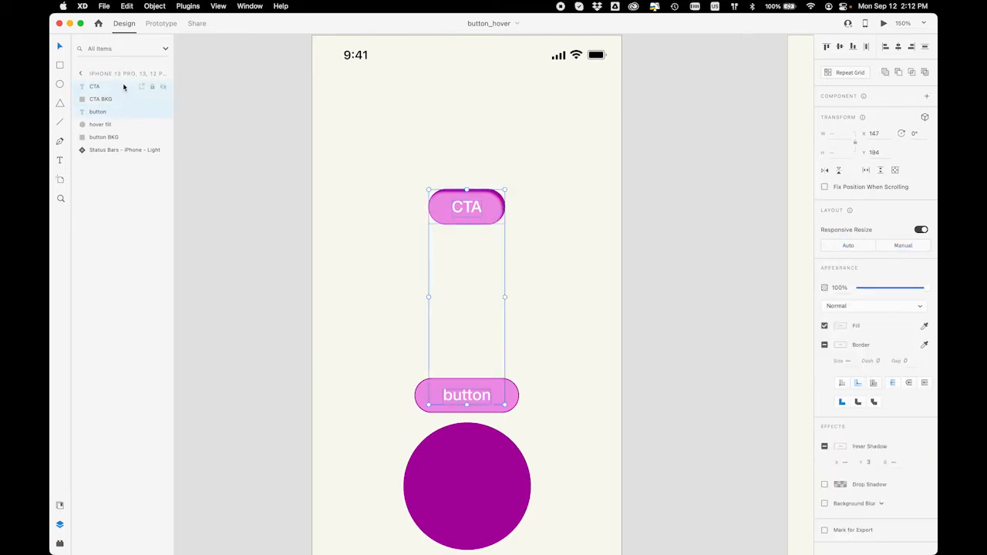
click(119, 125)
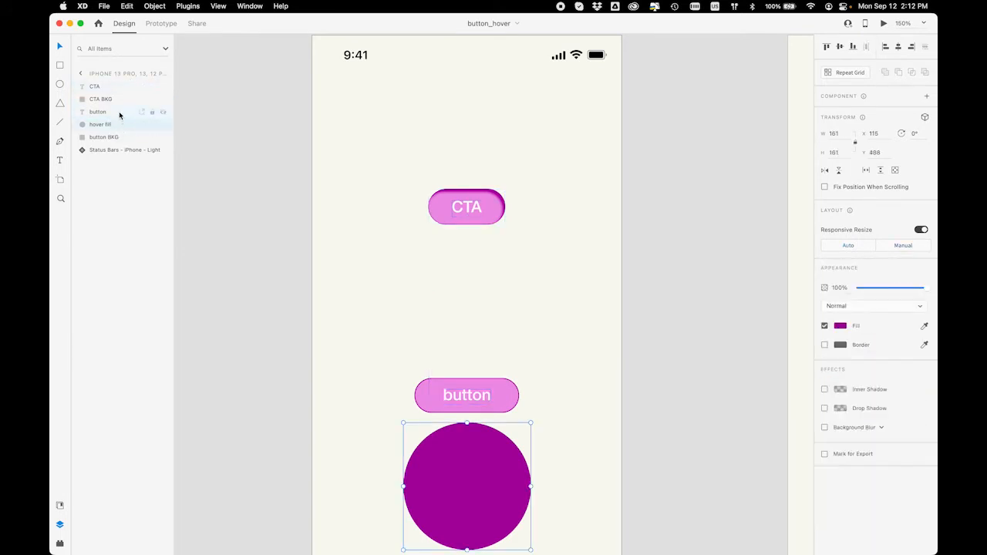
click(120, 113)
click(121, 98)
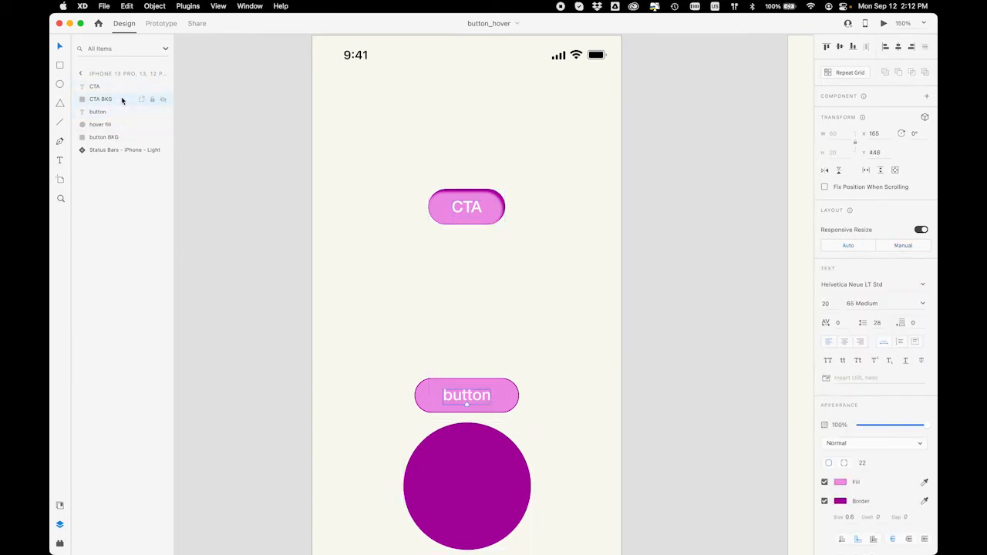
shift+click(126, 138)
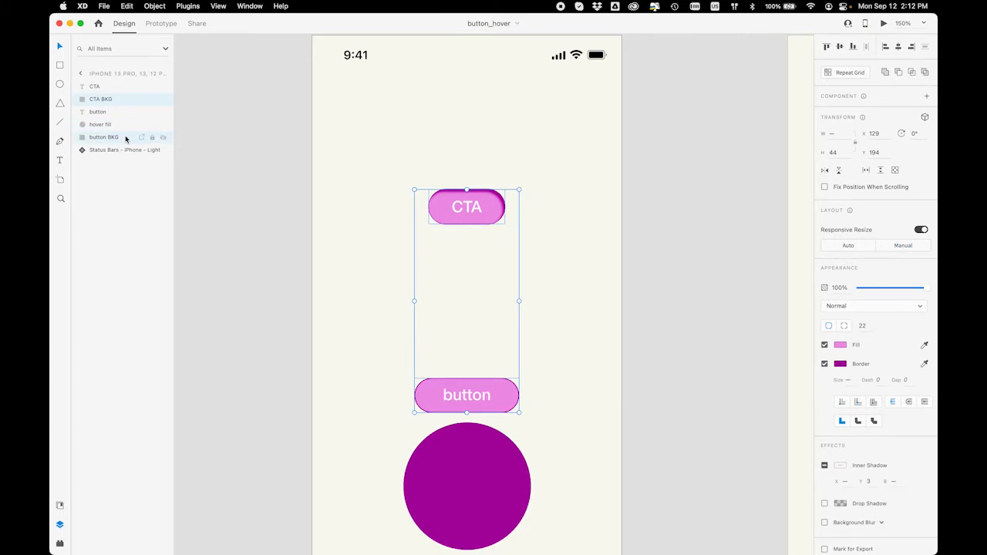
Turn the CTA text and CTA BKG layers into one component and rename it "CTA hover"
click(119, 85)
shift+click(120, 99)
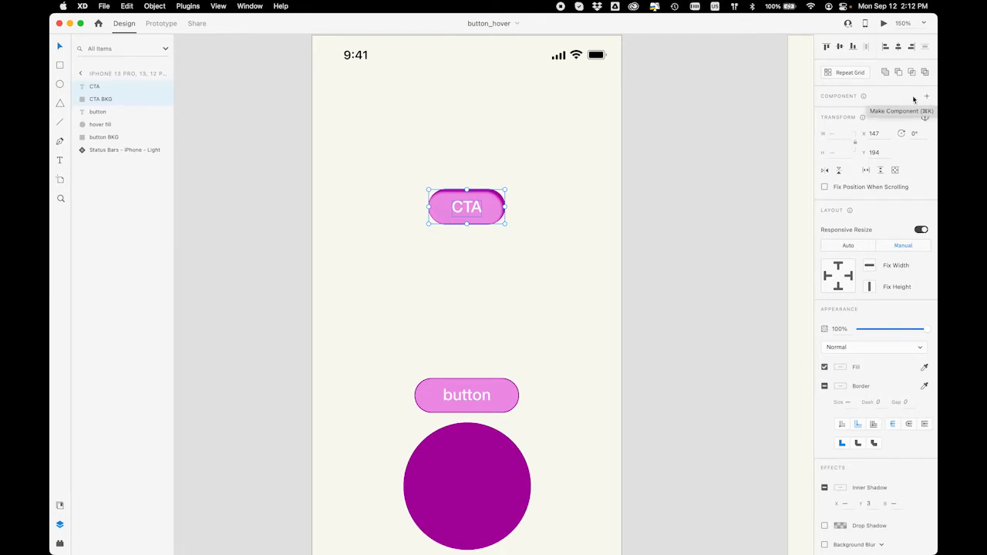
key(super+k)
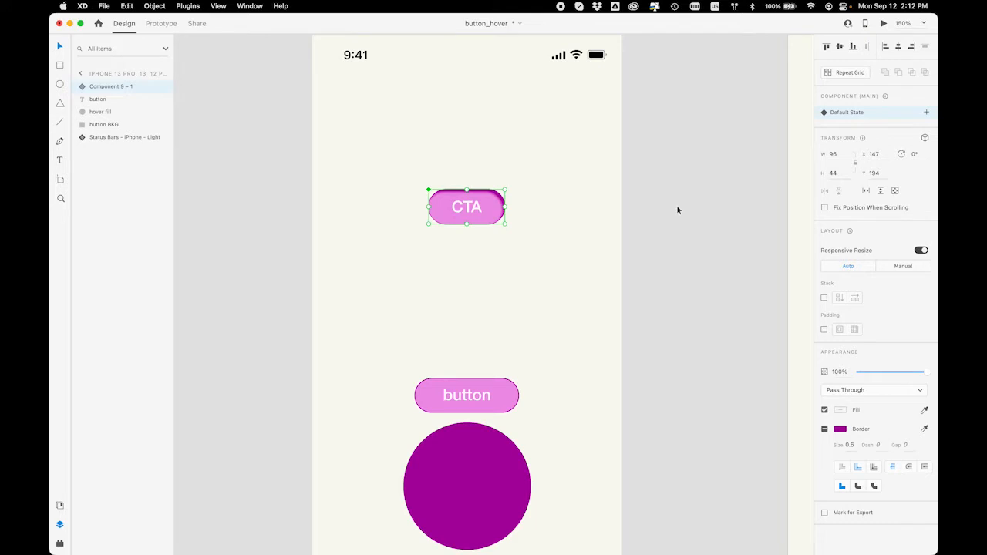
double_click(106, 90)
text(CTA)
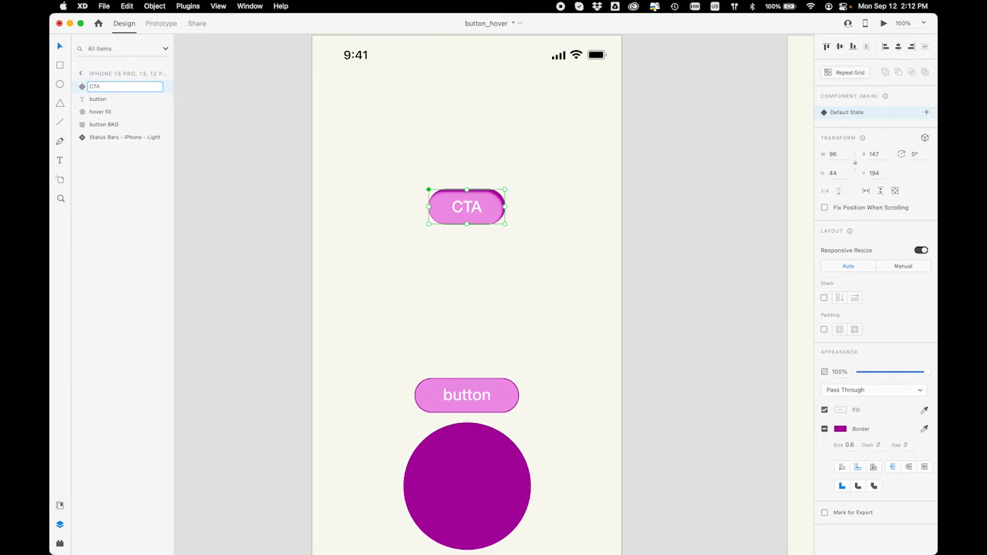
text(hover)
key(Return)
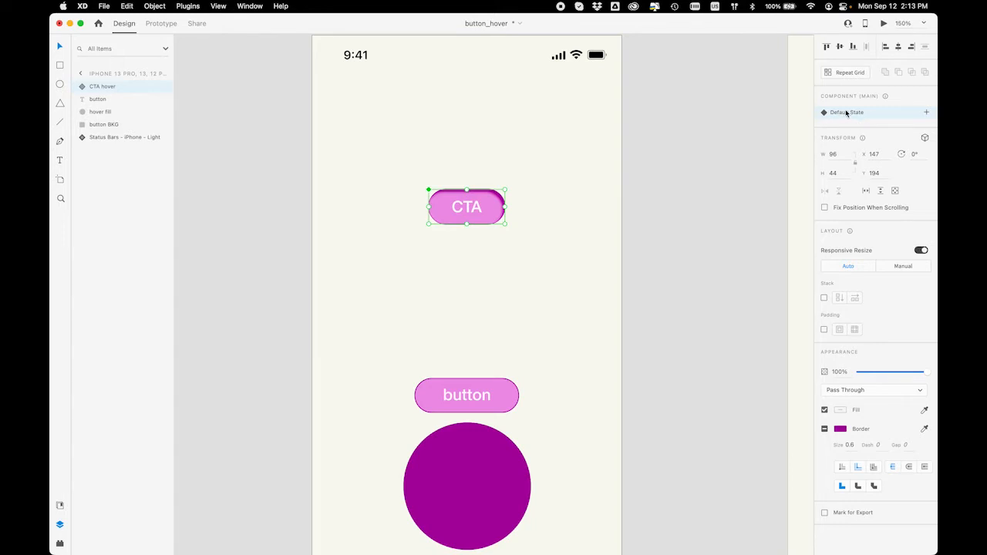
Add a Hover State to the CTA component and name it "cta hover"
click(926, 113)
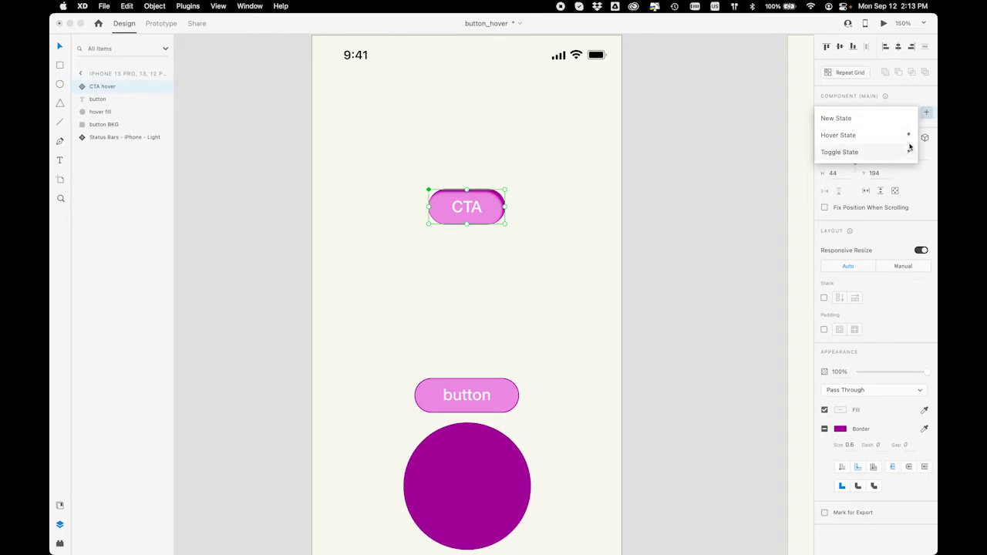
click(849, 137)
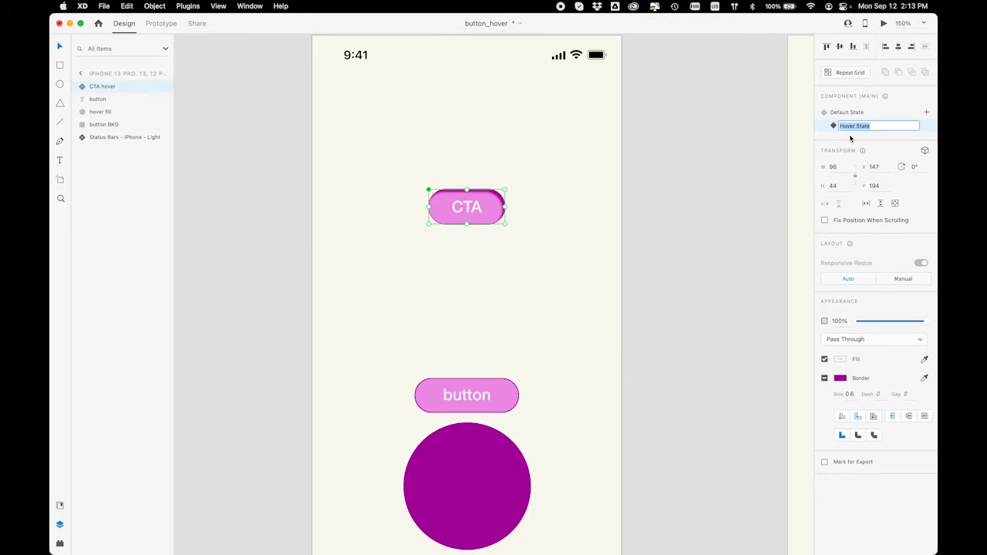
text(cta hover)
key(Return)
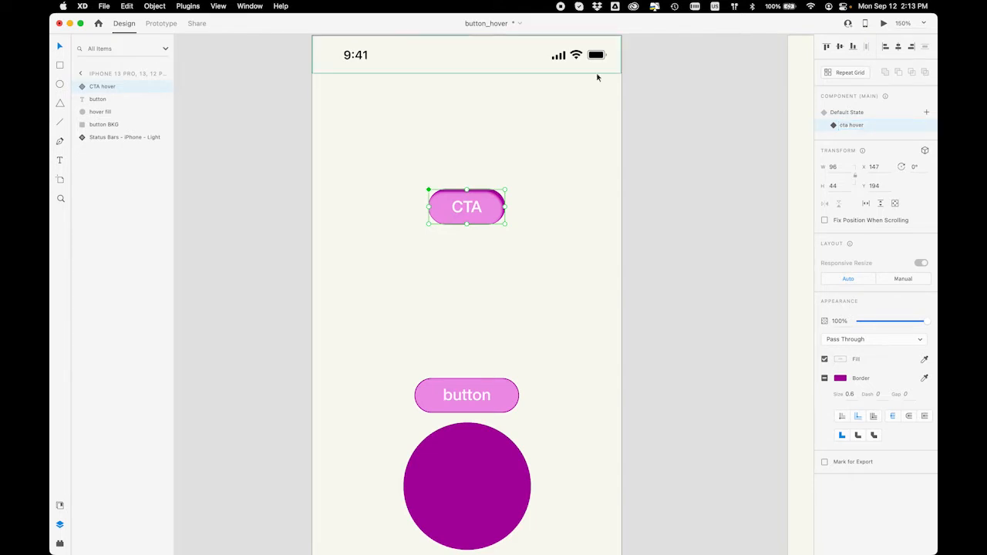
In the cta hover state, change the CTA BKG layer's fill to a darker purple-pink
click(880, 113)
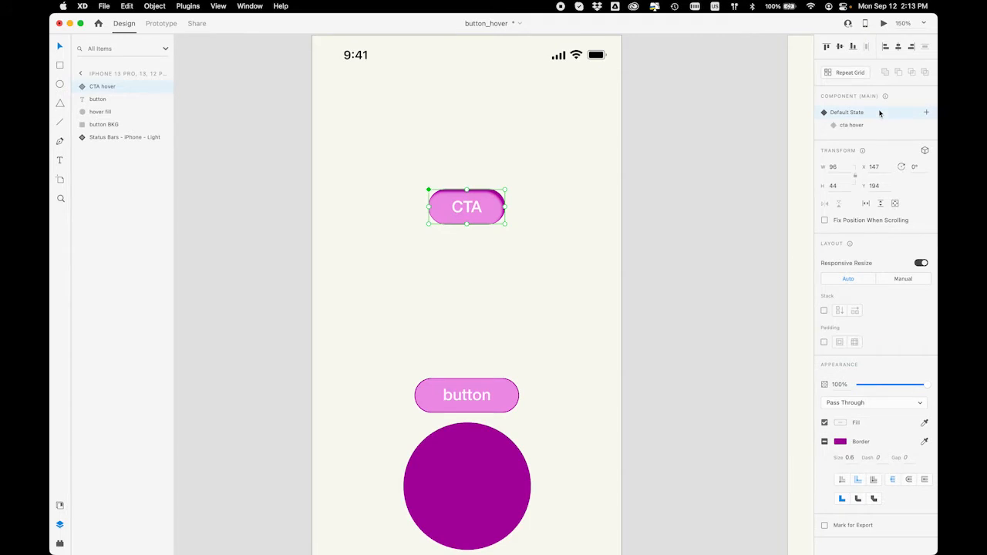
click(885, 132)
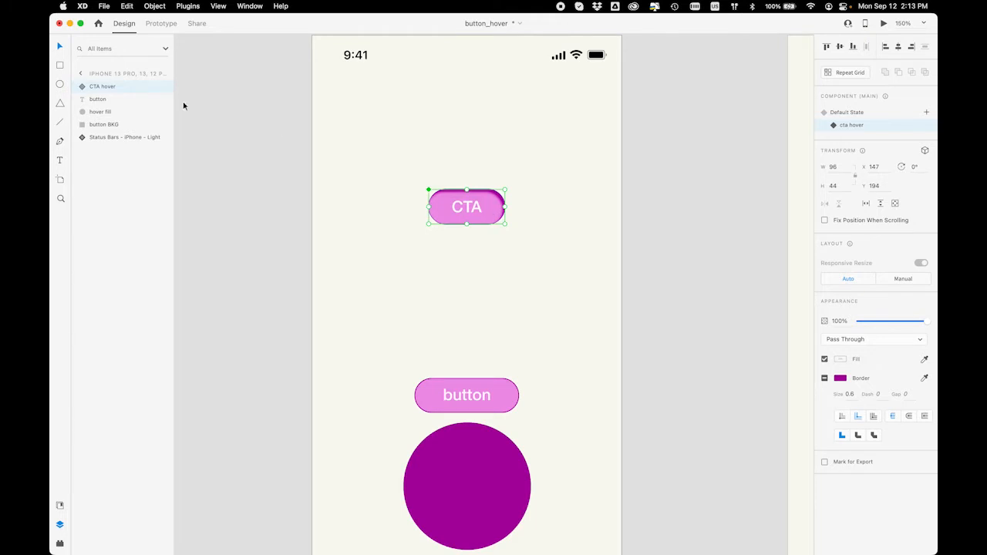
click(82, 87)
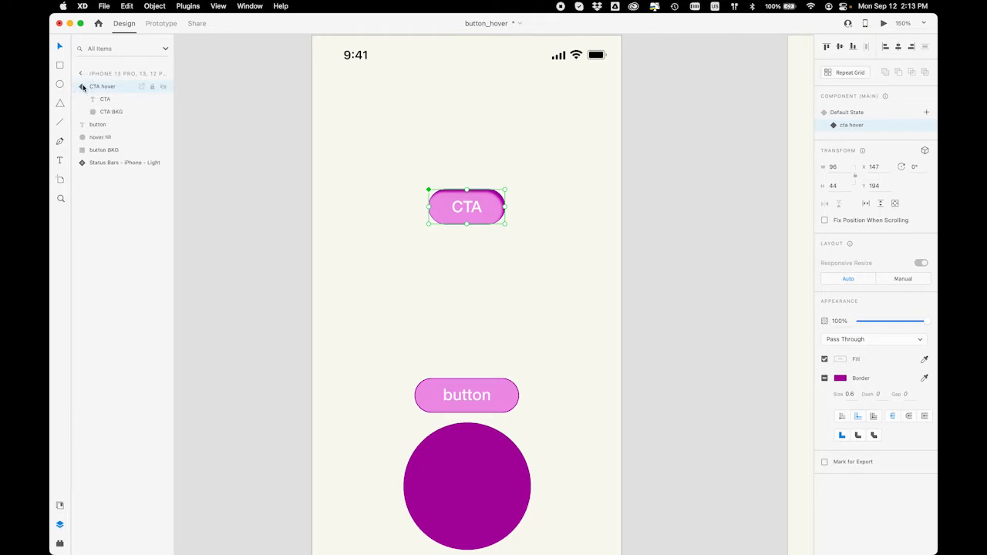
click(123, 114)
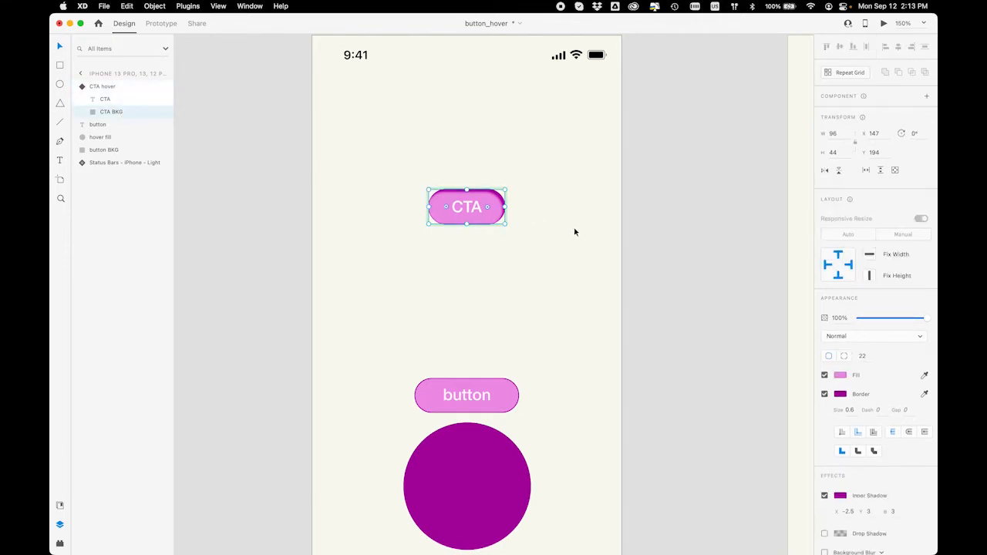
click(840, 375)
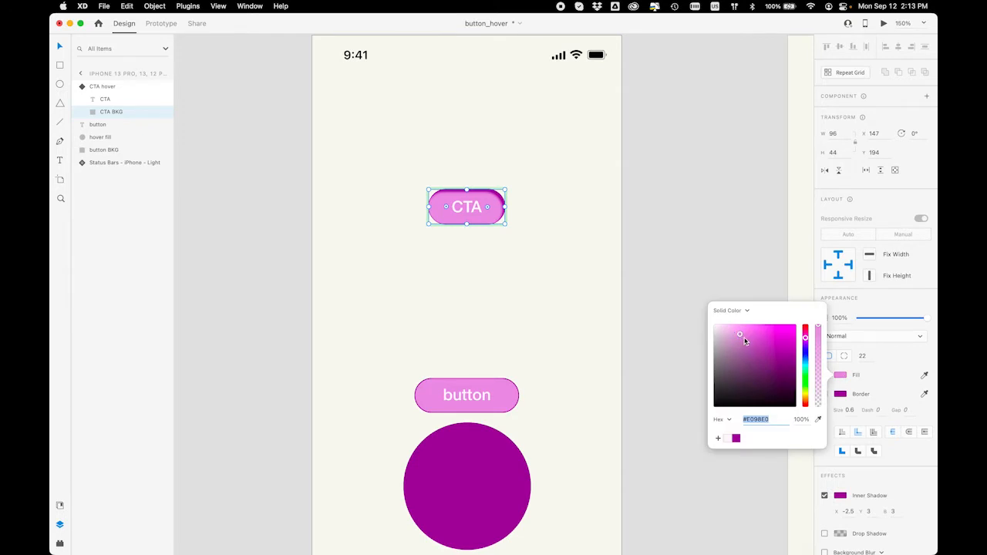
drag(742, 340, 758, 349)
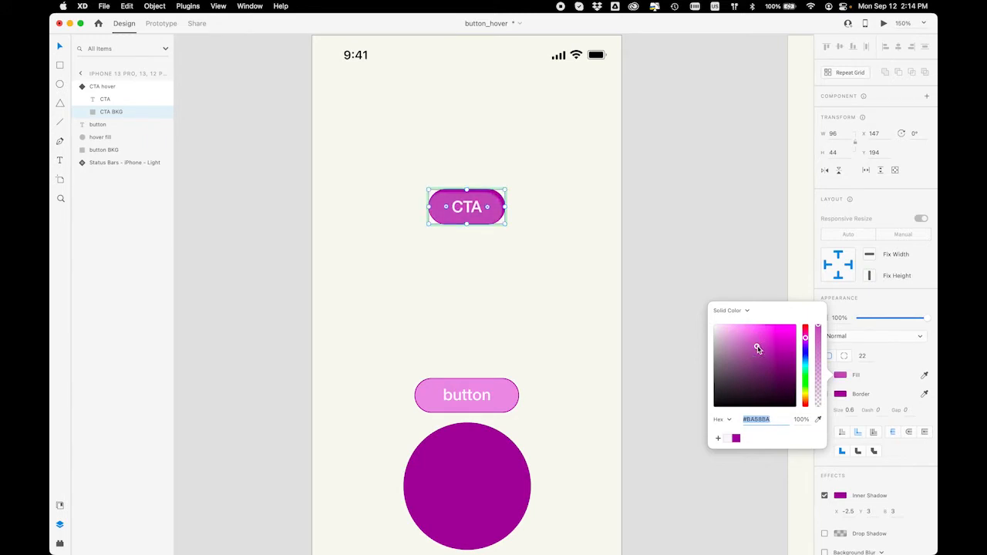
click(584, 289)
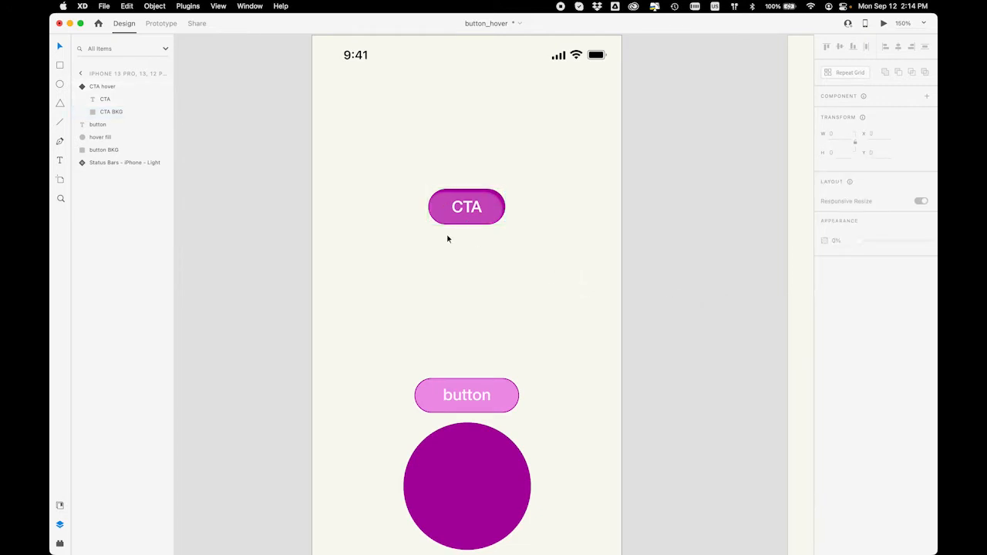
Compare the CTA component's Default State with its cta hover state, finishing on Default State
click(119, 87)
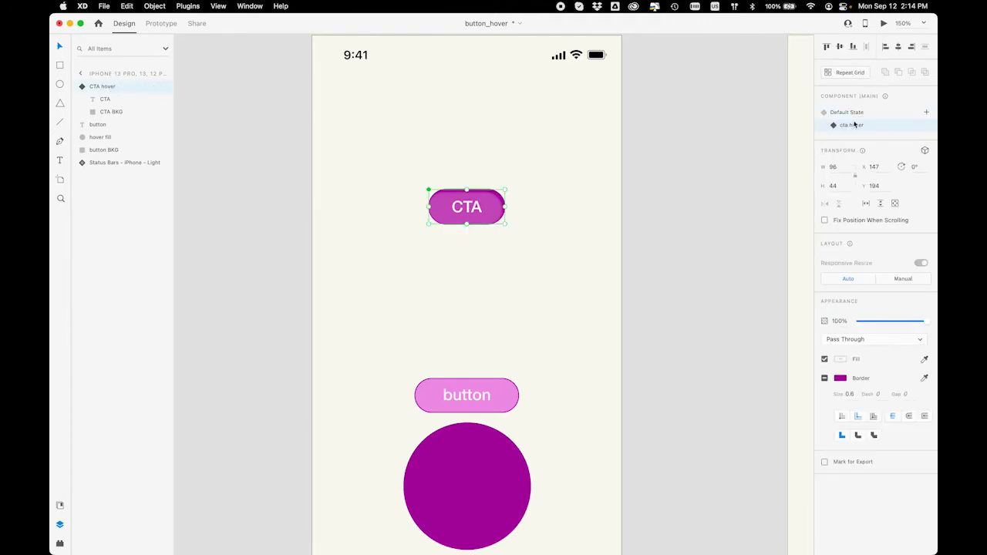
click(849, 113)
click(853, 126)
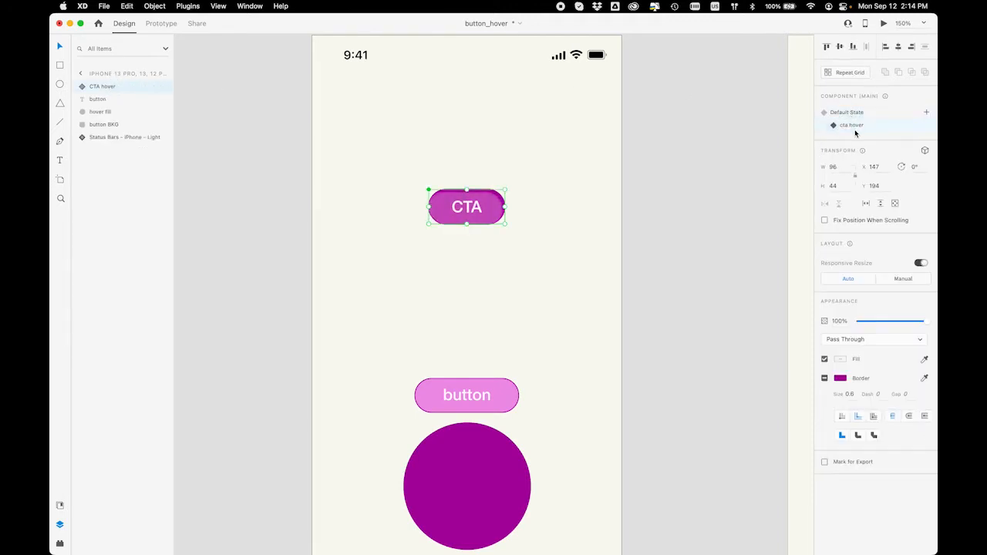
click(852, 115)
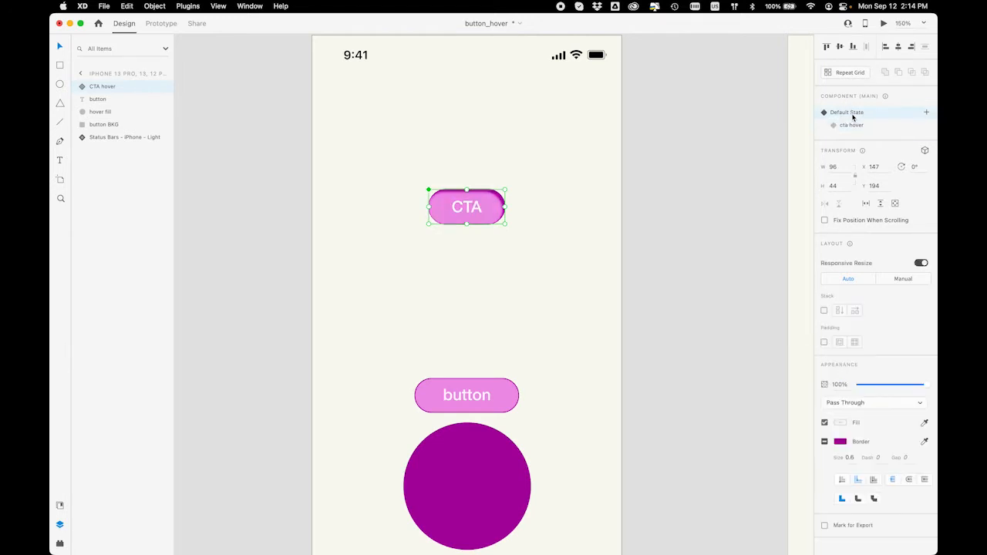
click(853, 128)
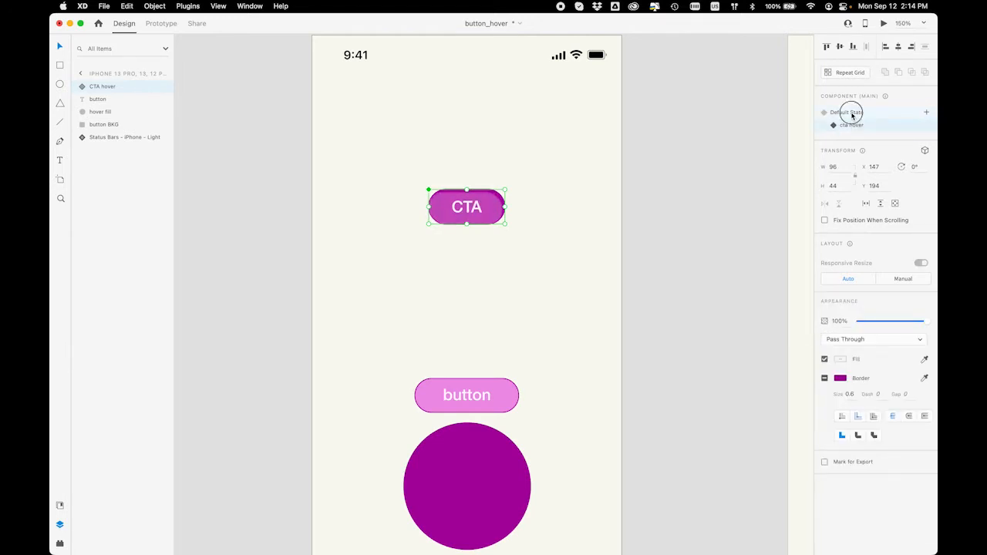
click(852, 114)
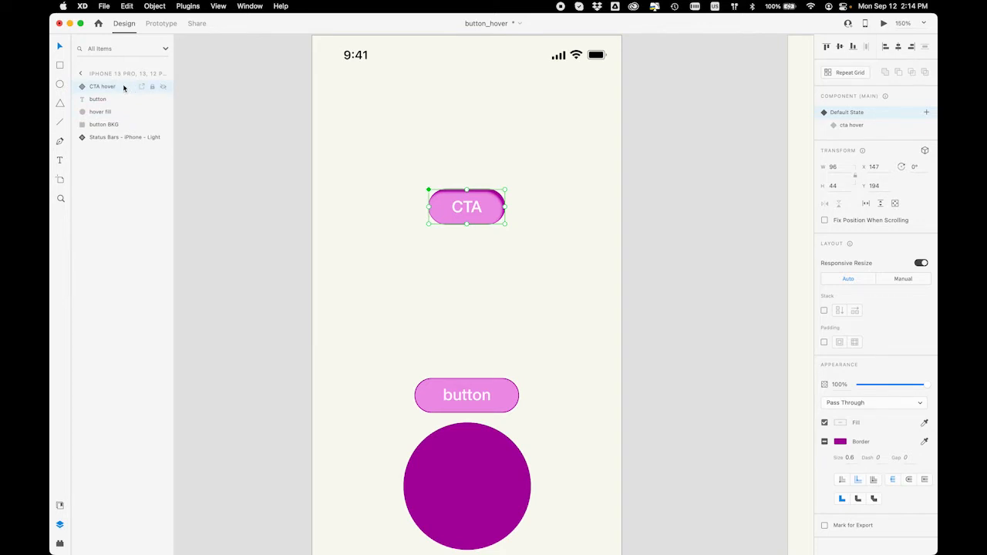
Preview the prototype to test the CTA hover effect and the links between the screens, then close the preview
click(156, 24)
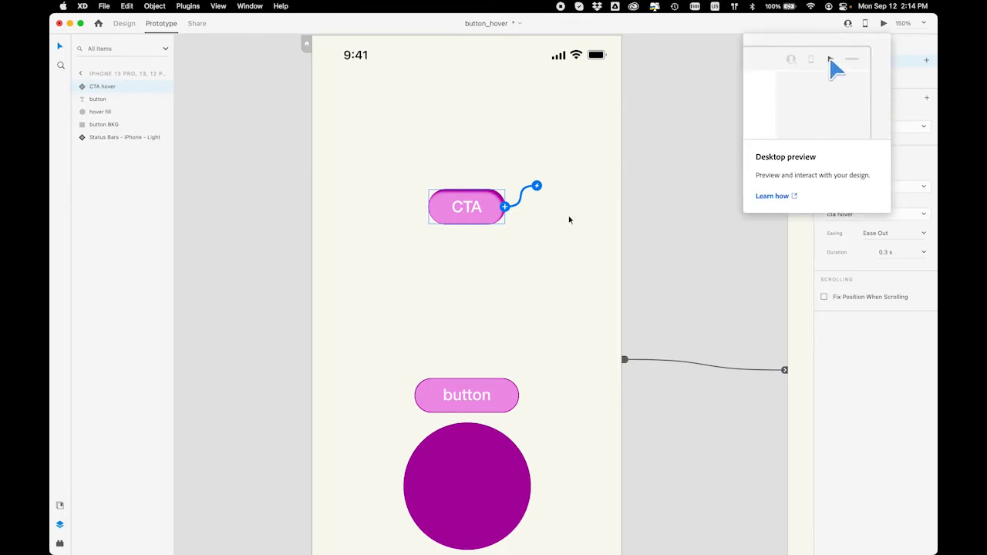
key(super+Return)
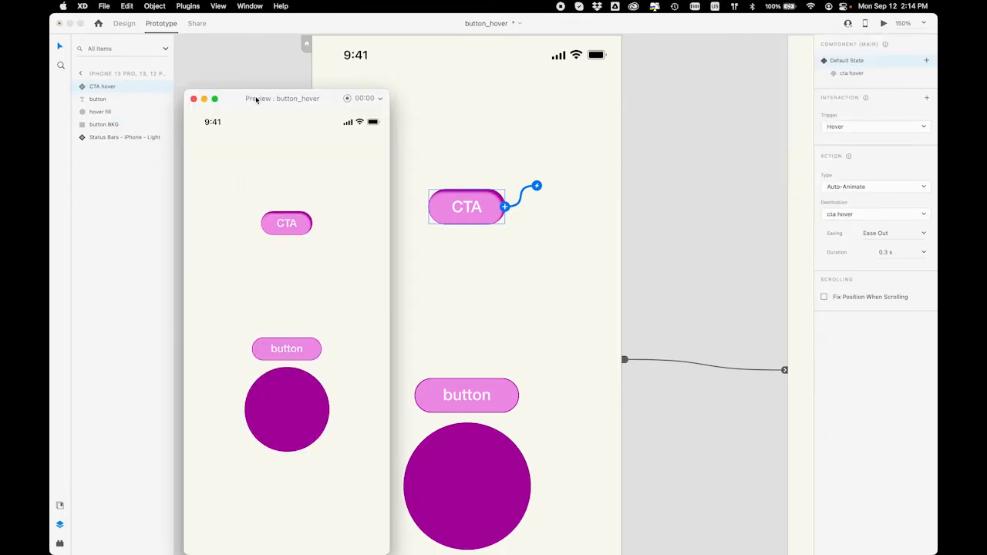
drag(234, 101, 287, 35)
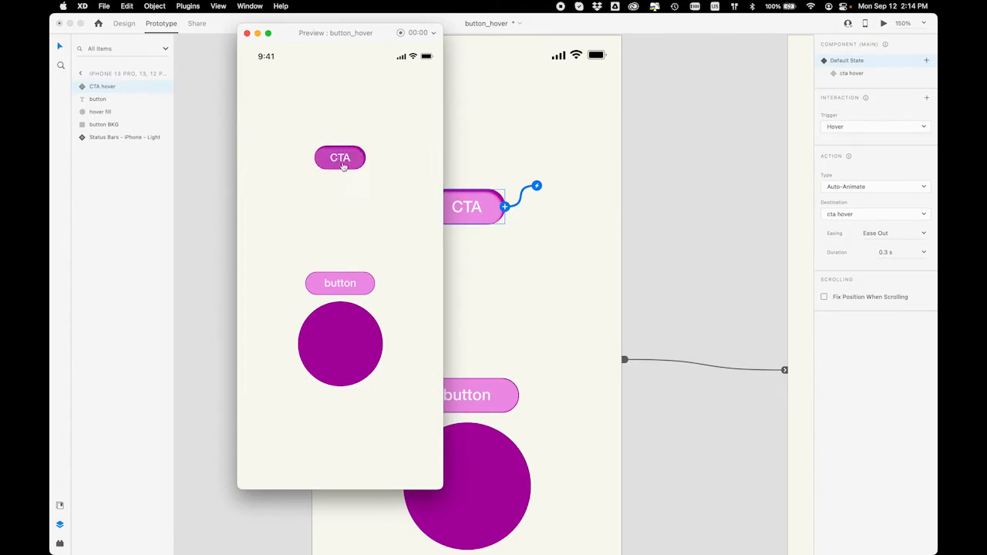
click(339, 158)
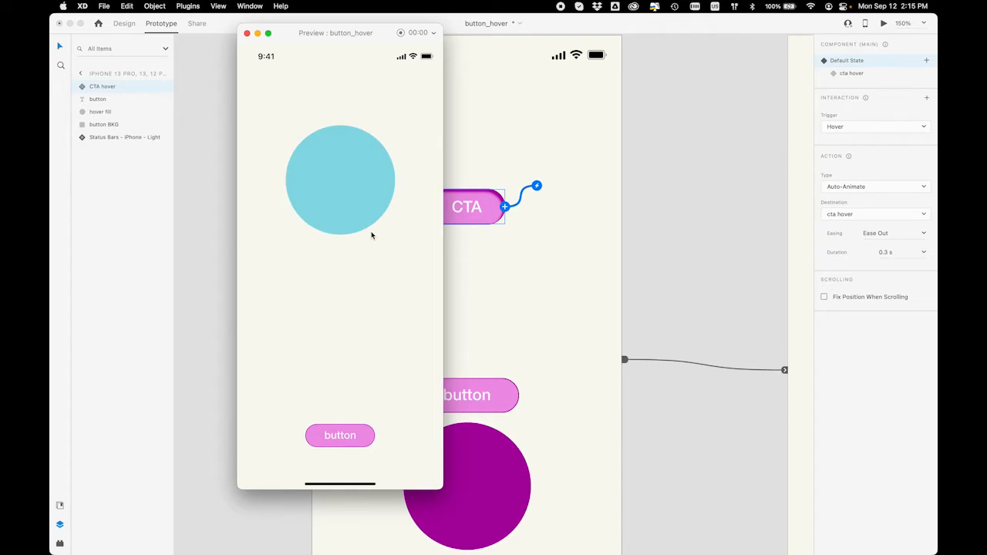
click(340, 441)
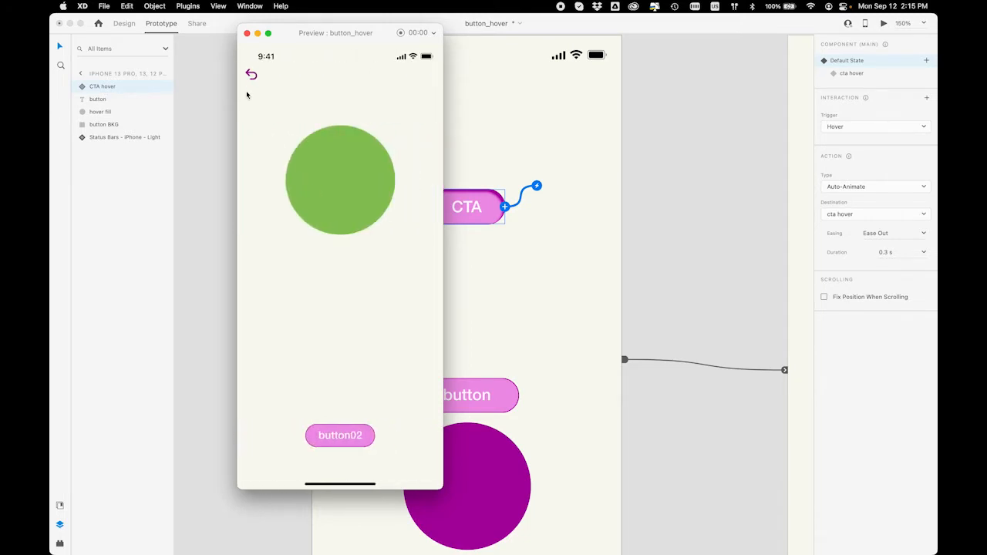
click(251, 74)
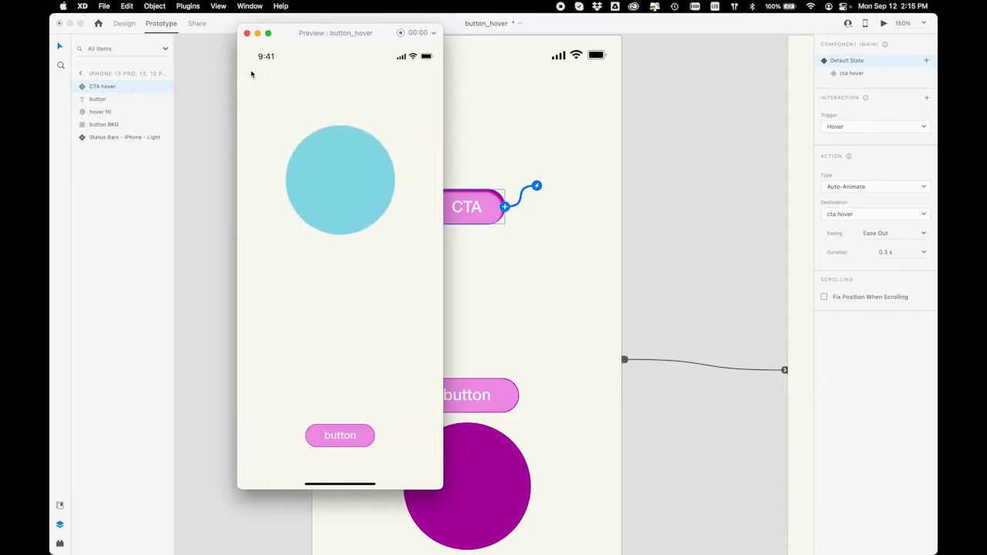
click(246, 33)
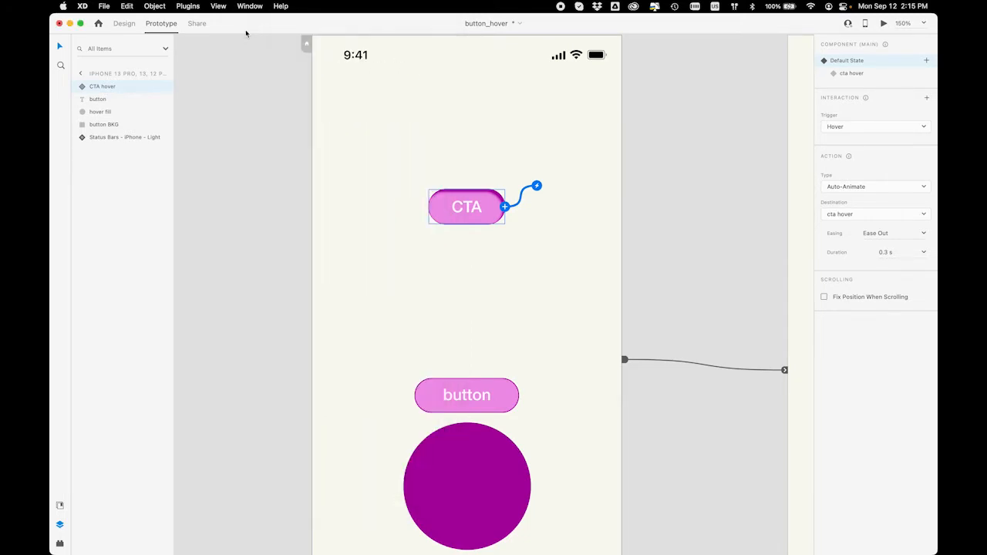
Return to Design mode and examine the layers of the second button: the button text, hover fill and button BKG
click(468, 273)
click(125, 23)
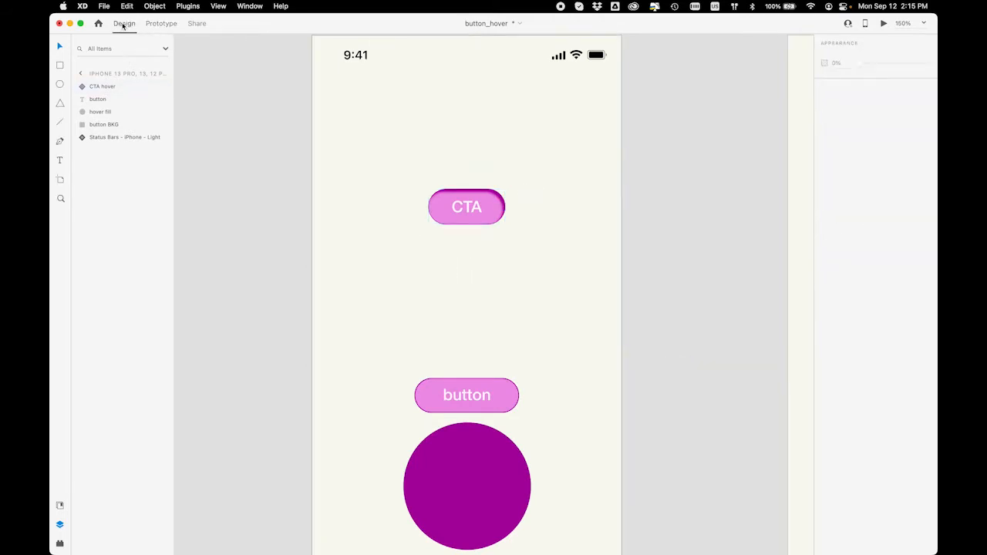
scroll(427, 298, down, 5)
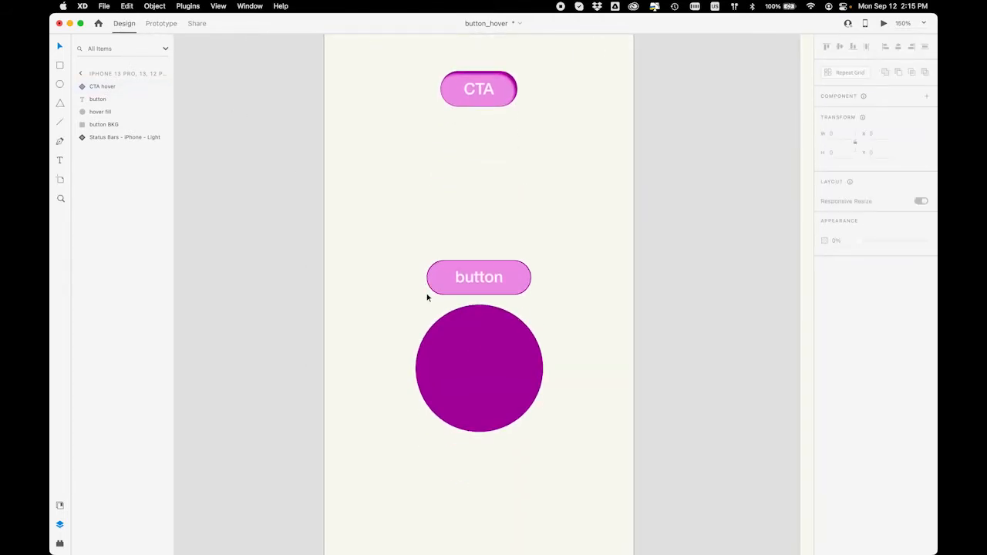
click(472, 345)
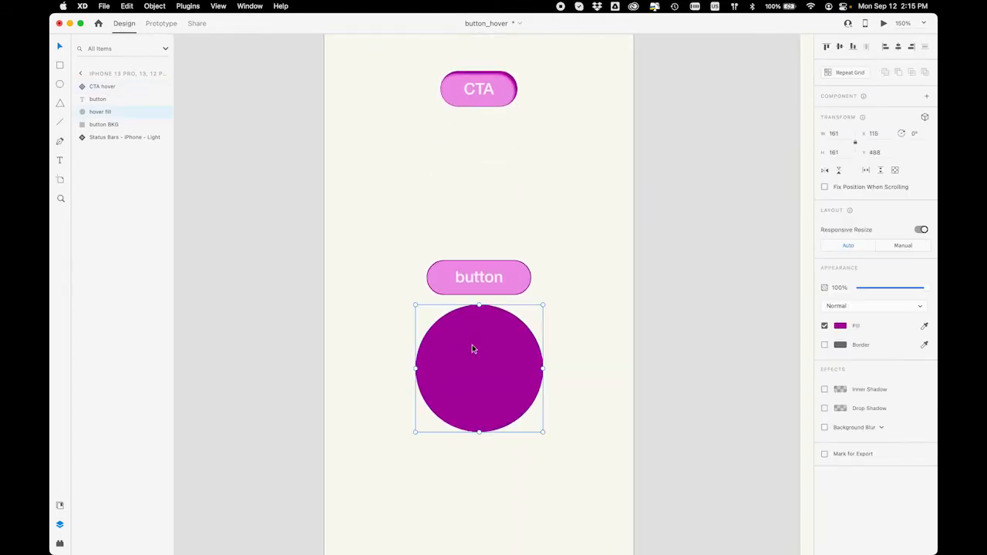
click(475, 282)
click(395, 289)
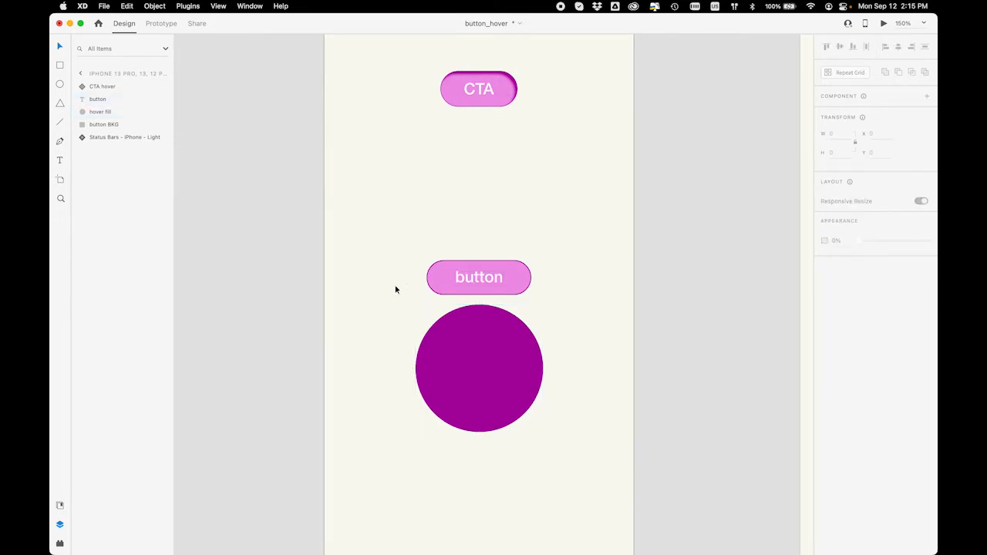
click(492, 388)
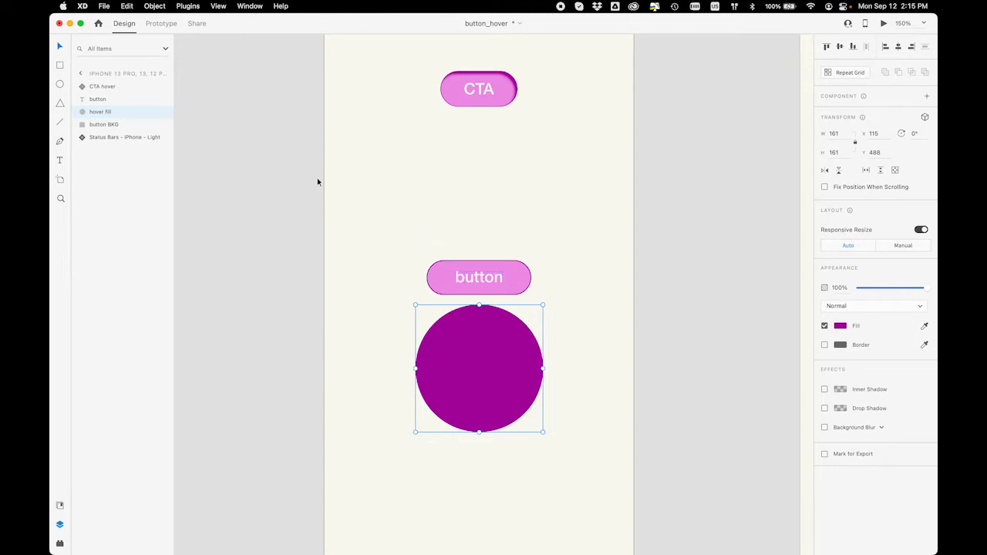
click(119, 99)
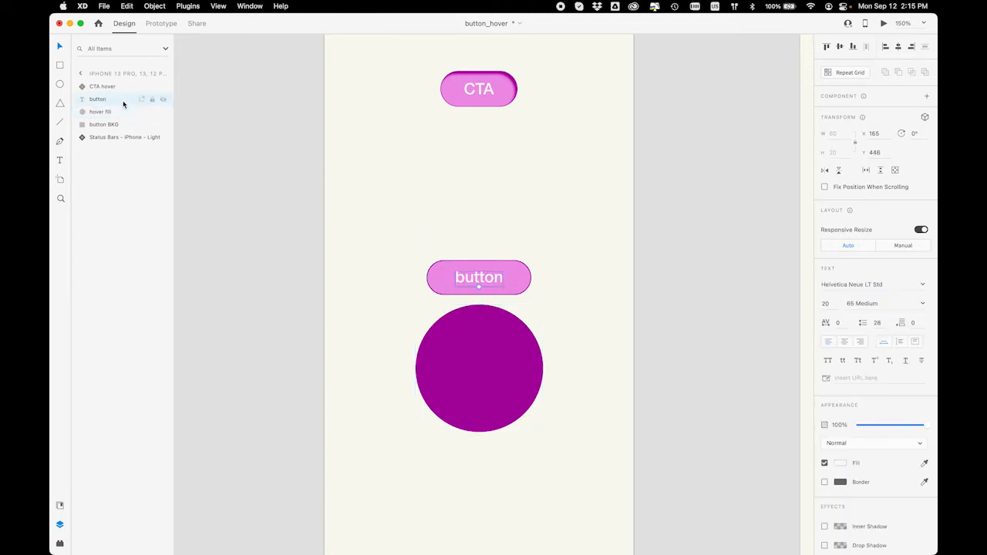
click(122, 114)
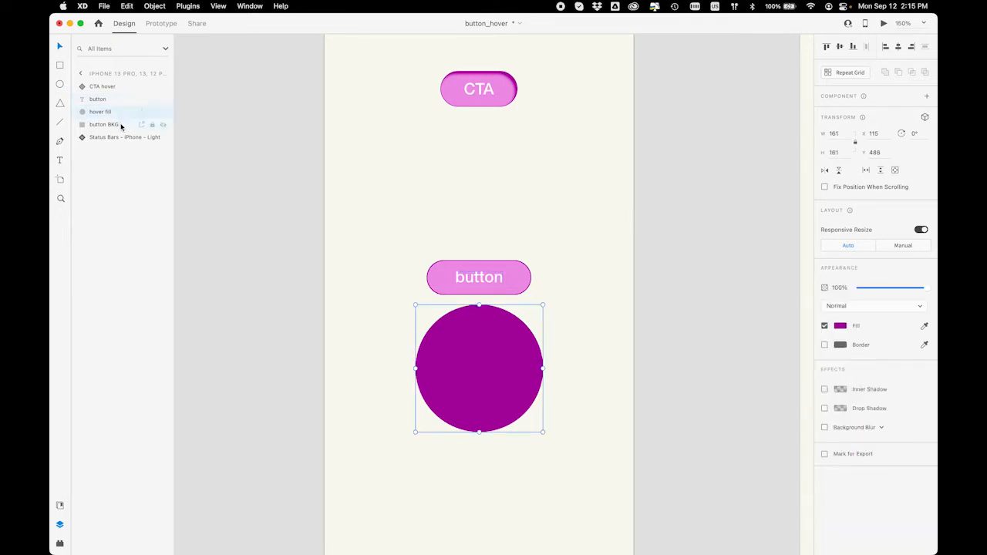
click(122, 126)
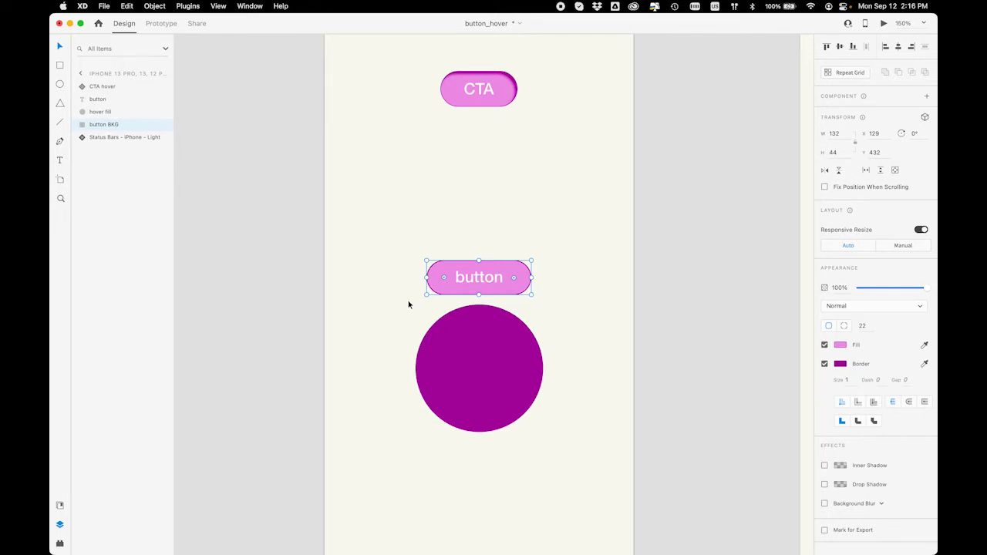
Move the purple hover fill circle onto the centre of the second button and shrink it to about 5 × 5
click(494, 394)
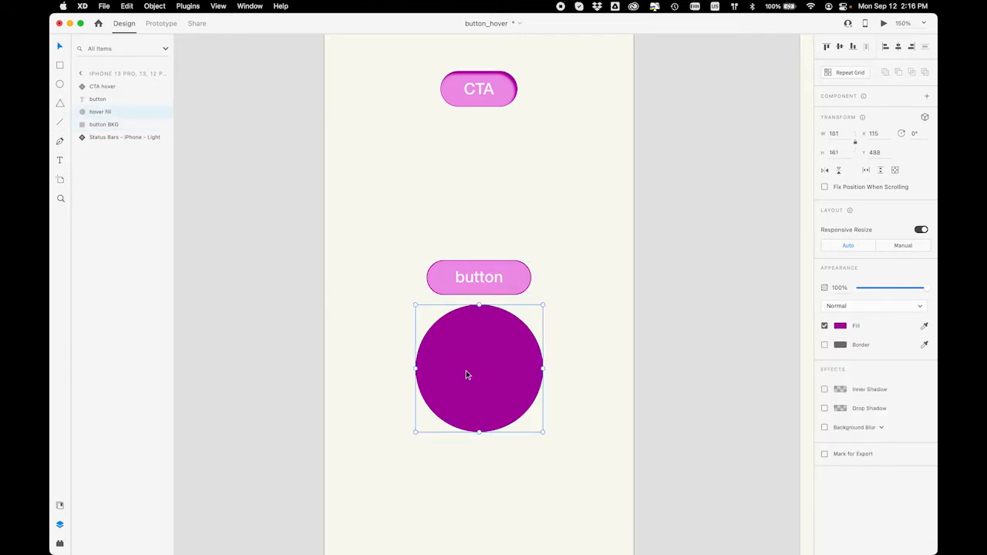
drag(478, 368, 479, 278)
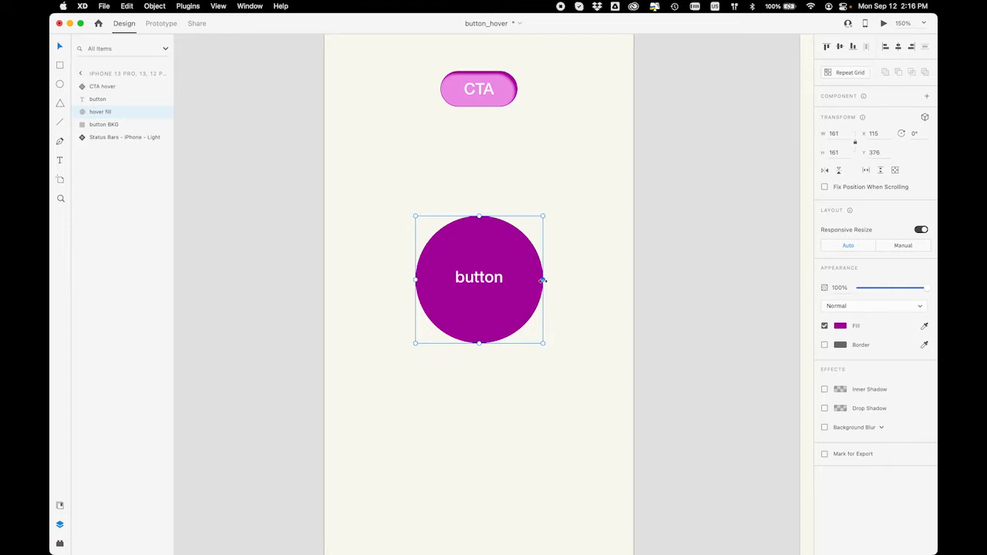
drag(543, 281, 478, 278)
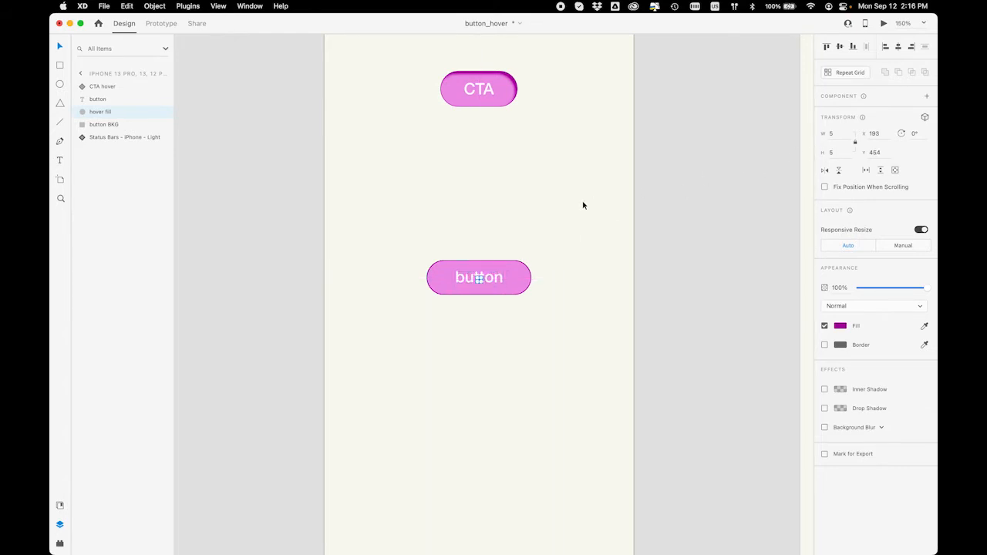
Set the hover fill circle's size to 1 × 1 with the aspect ratio kept, and nudge it horizontally to X 191
key(super+equal)
key(super+equal)
key(super+equal)
key(super+equal)
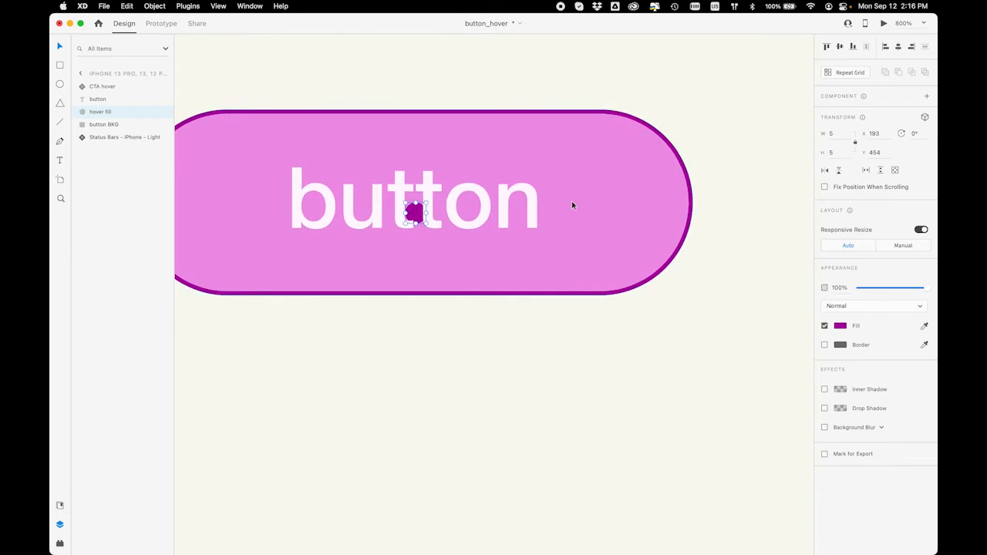
click(830, 133)
text(1)
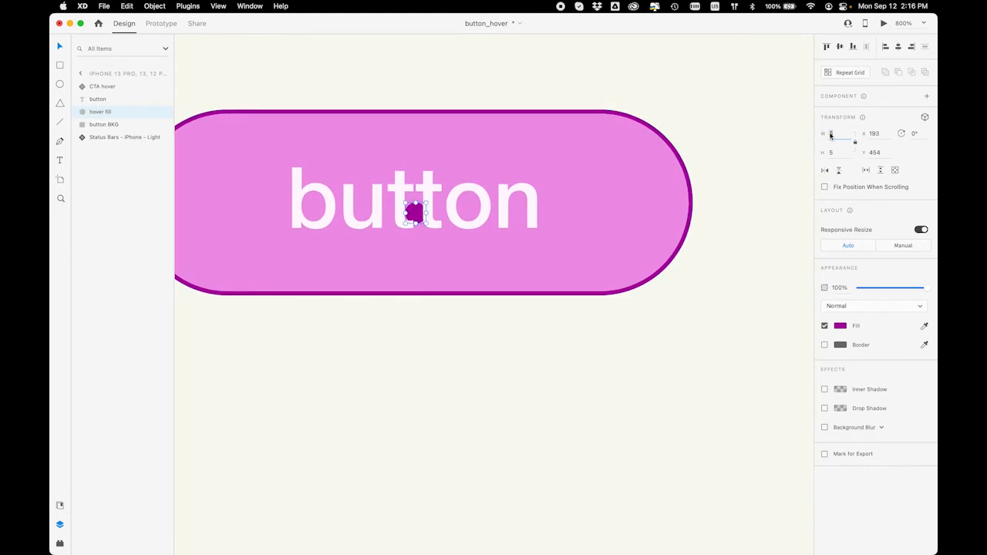
key(Return)
key(Left)
key(Left)
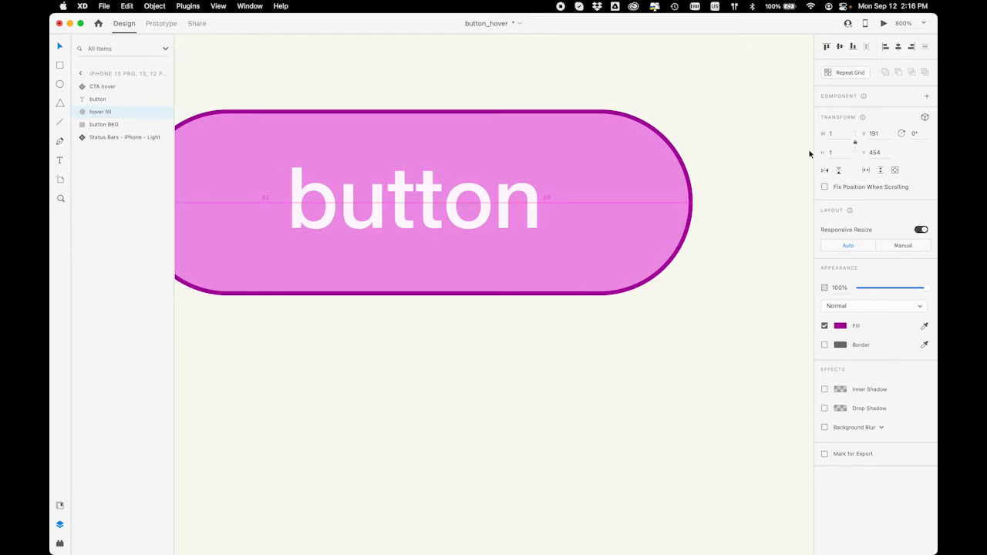
click(684, 440)
Duplicate the button BKG shape and place the copy above the button text in the layer order
key(super+minus)
key(super+minus)
key(super+minus)
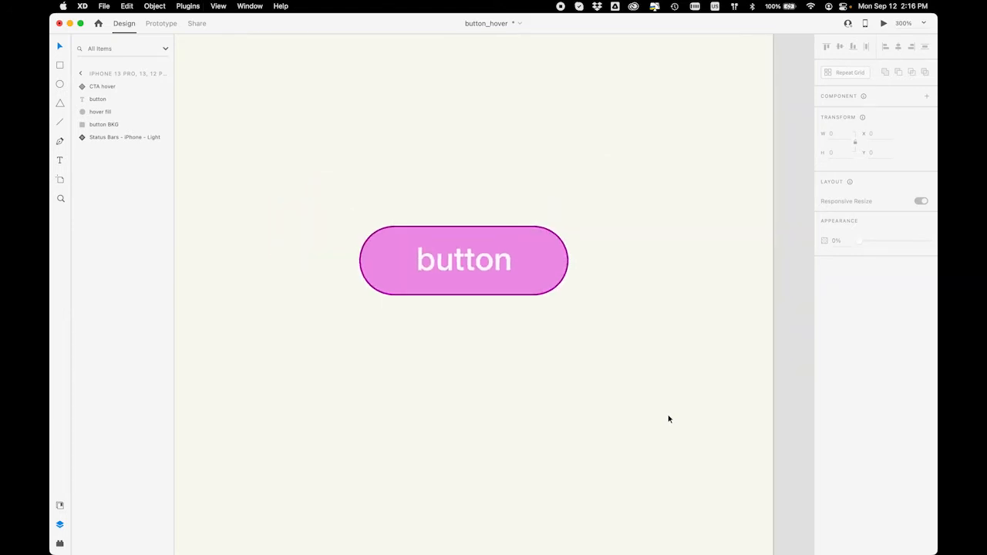
scroll(669, 419, left, 2)
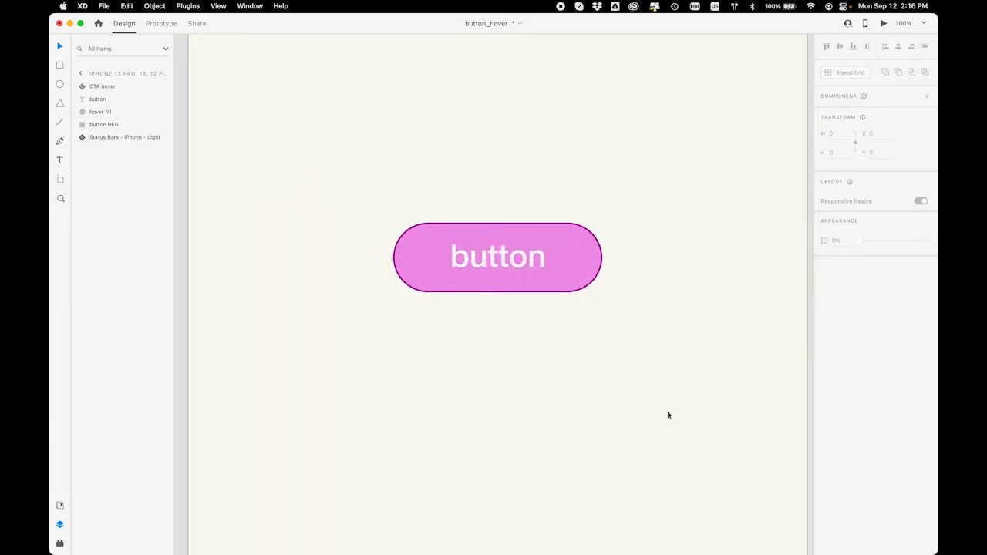
click(542, 292)
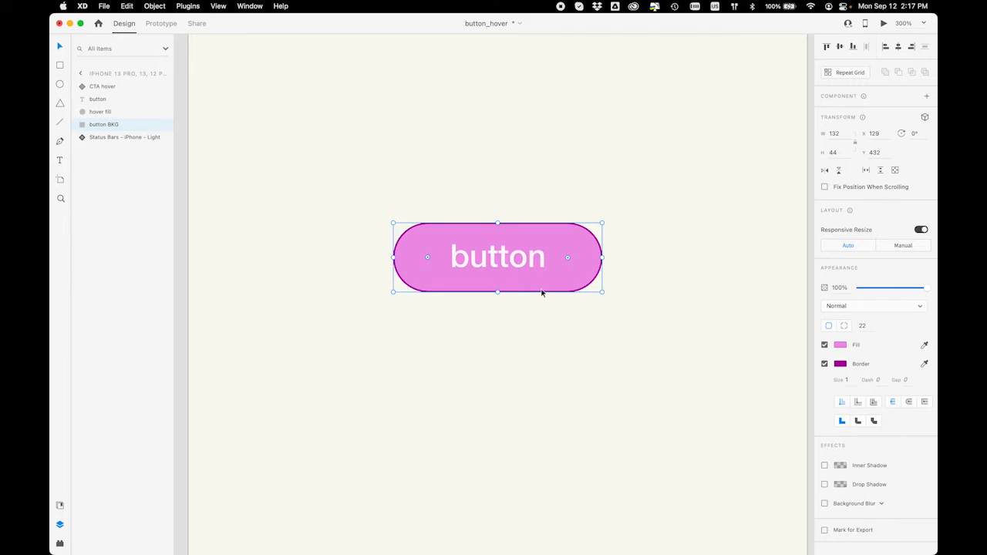
key(super+d)
drag(121, 126, 124, 98)
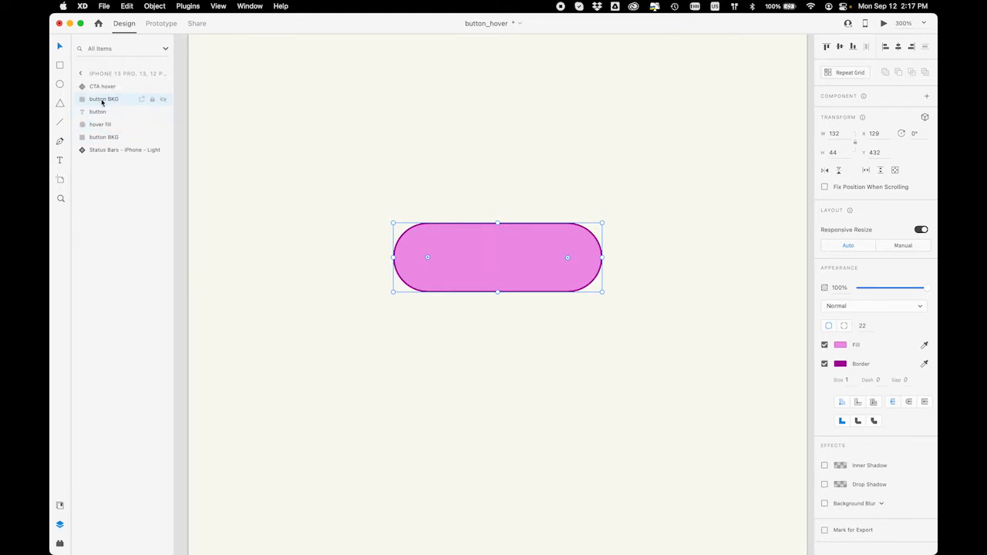
Rename the duplicated button BKG layer as "hover mask"
double_click(103, 101)
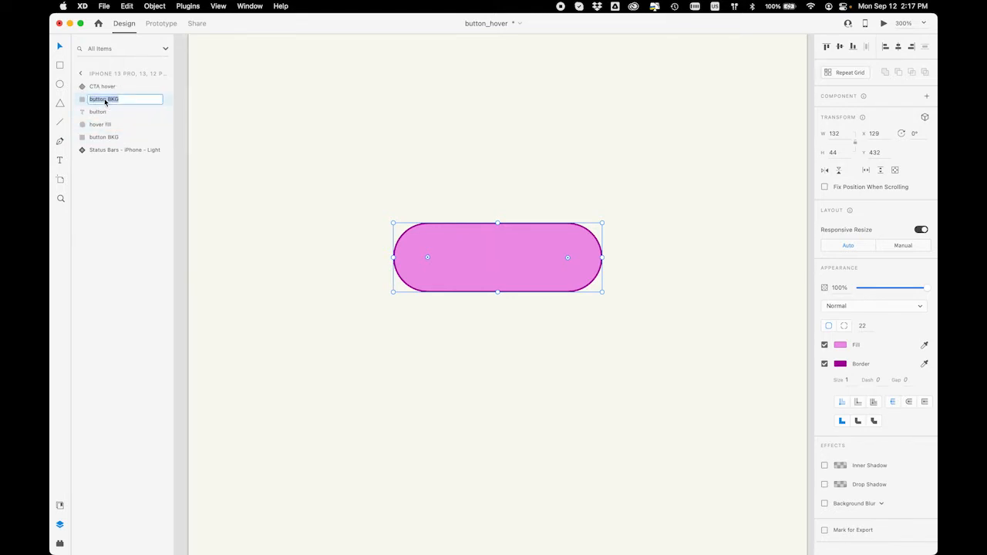
text(button mask)
drag(106, 98, 75, 97)
text(hover)
key(Return)
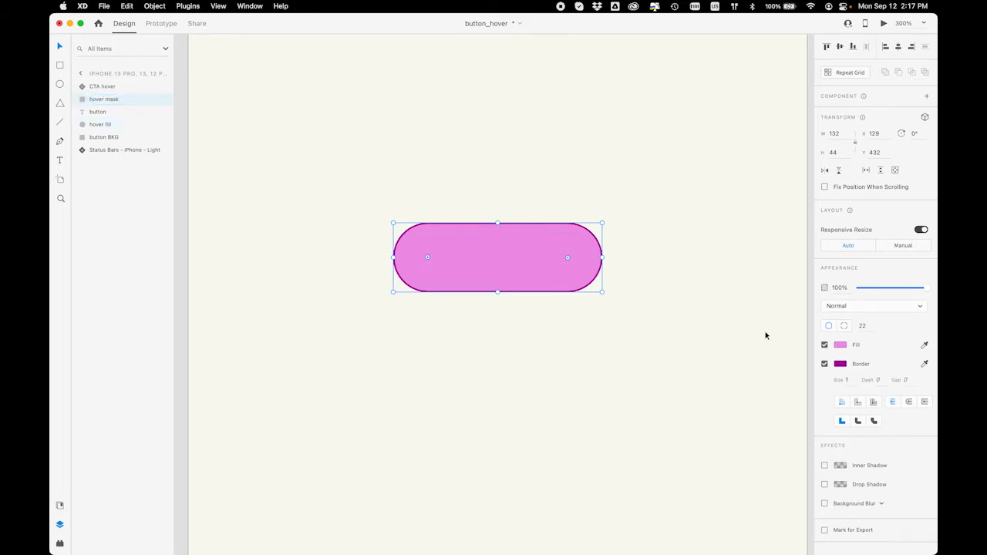
Remove the hover mask's border, change its fill to bright green #C4FF00, and save that colour as a swatch
click(824, 364)
click(840, 345)
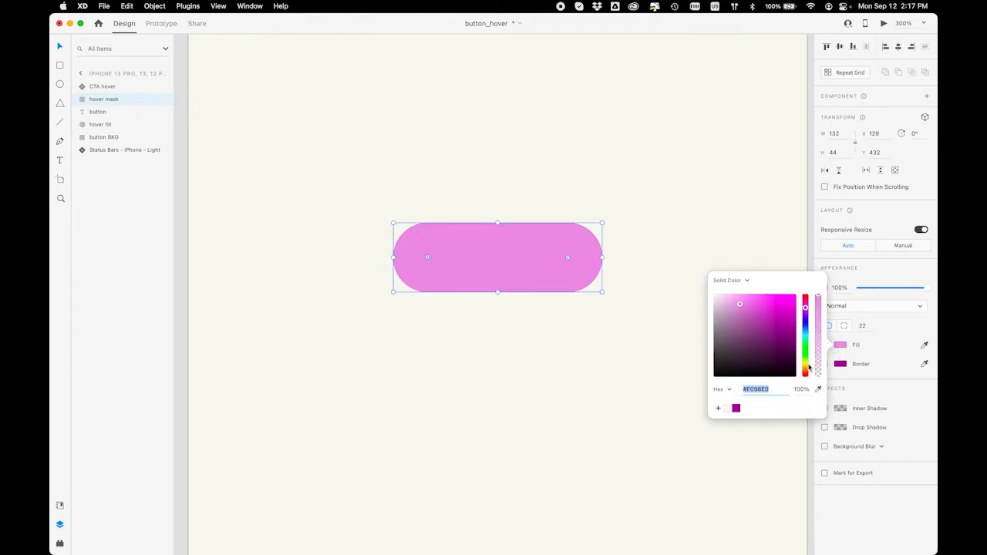
click(806, 363)
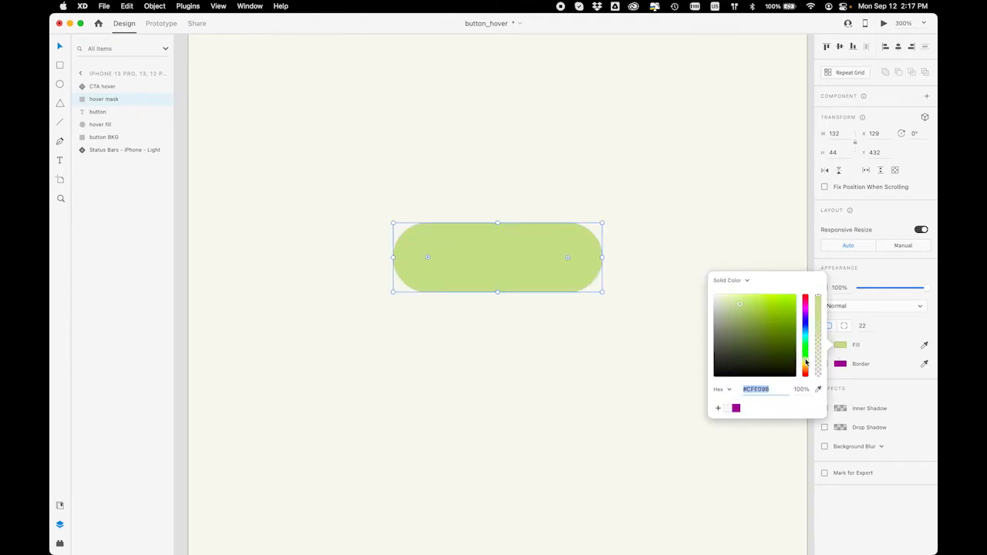
drag(777, 303, 805, 288)
click(718, 408)
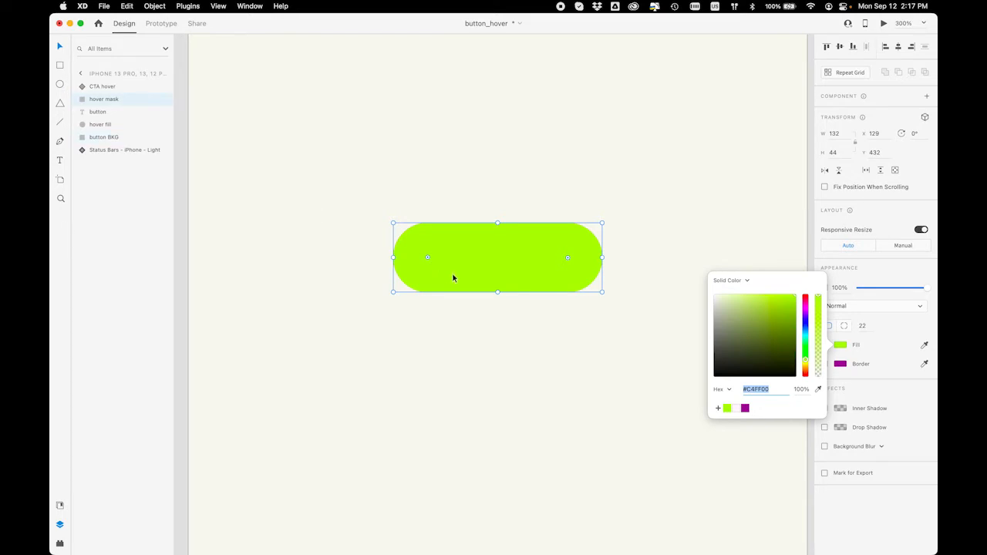
Mask the button text, hover fill and button BKG layers with the green hover mask shape, keeping it aligned over the button
drag(452, 273, 459, 494)
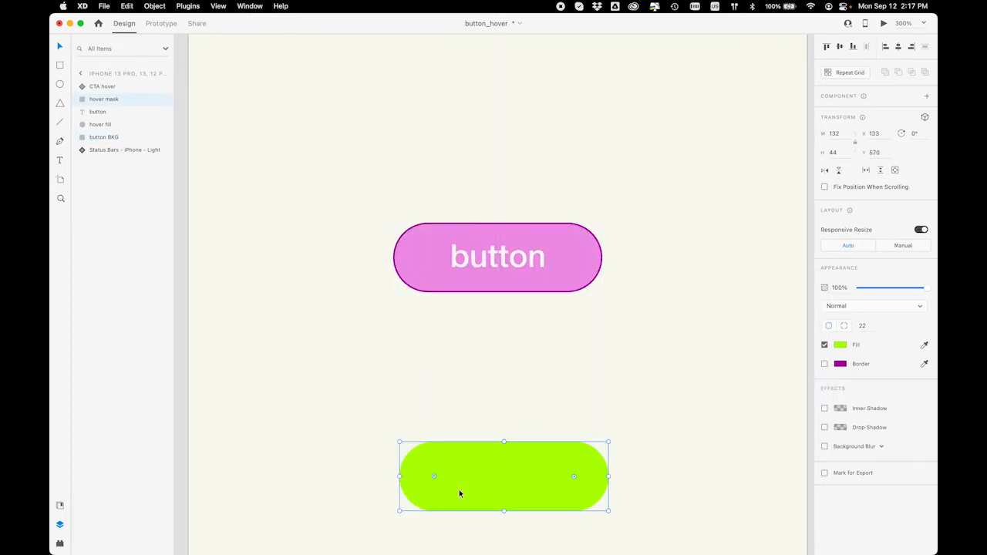
key(super+z)
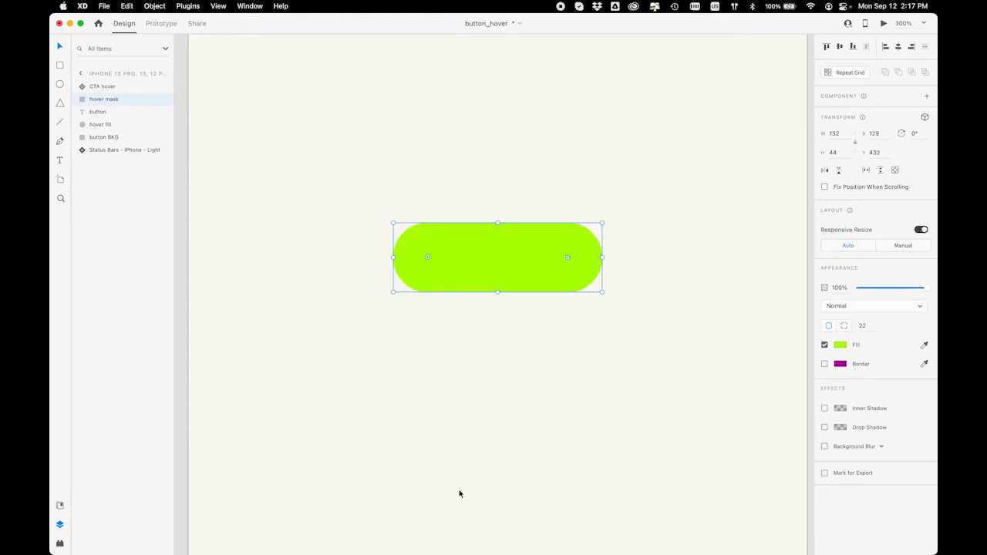
shift+click(126, 140)
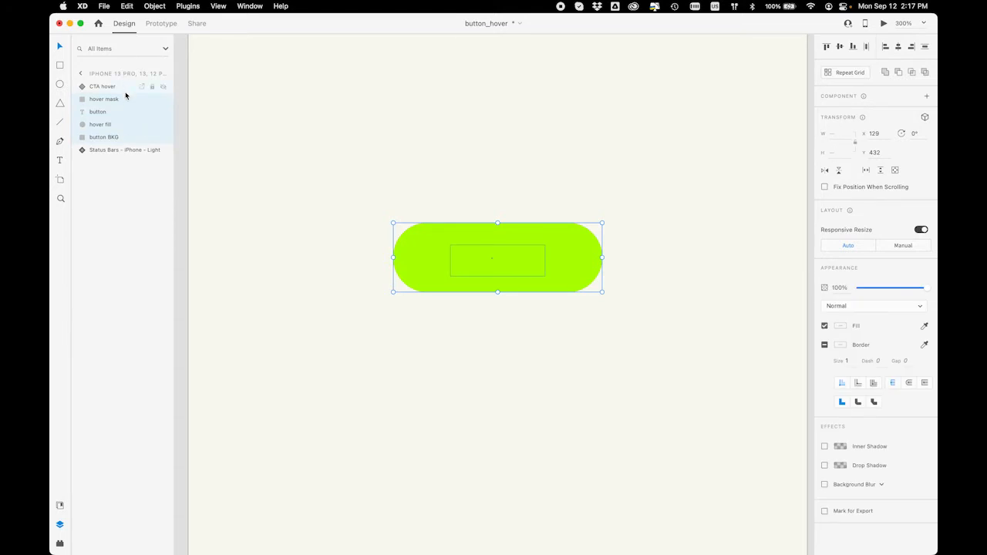
right_click(128, 117)
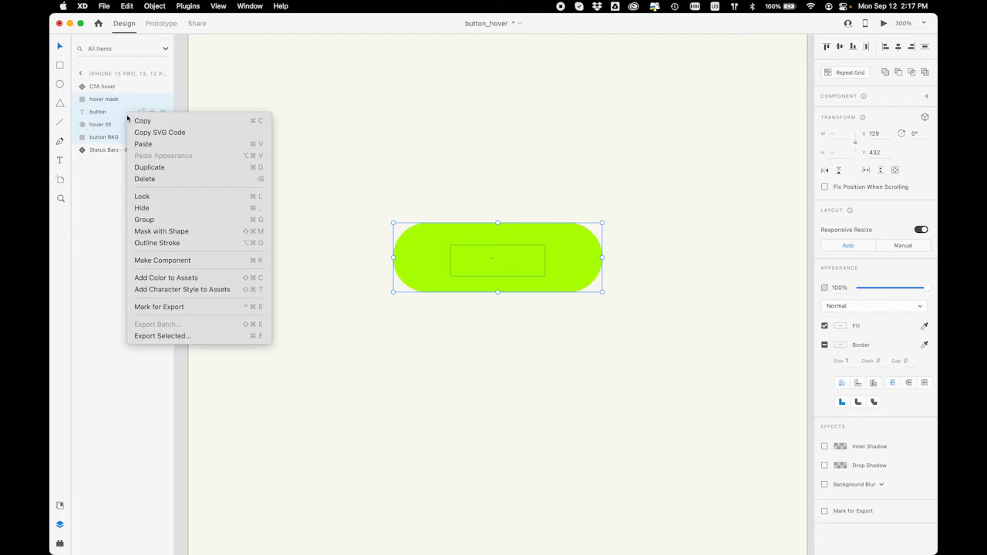
click(159, 233)
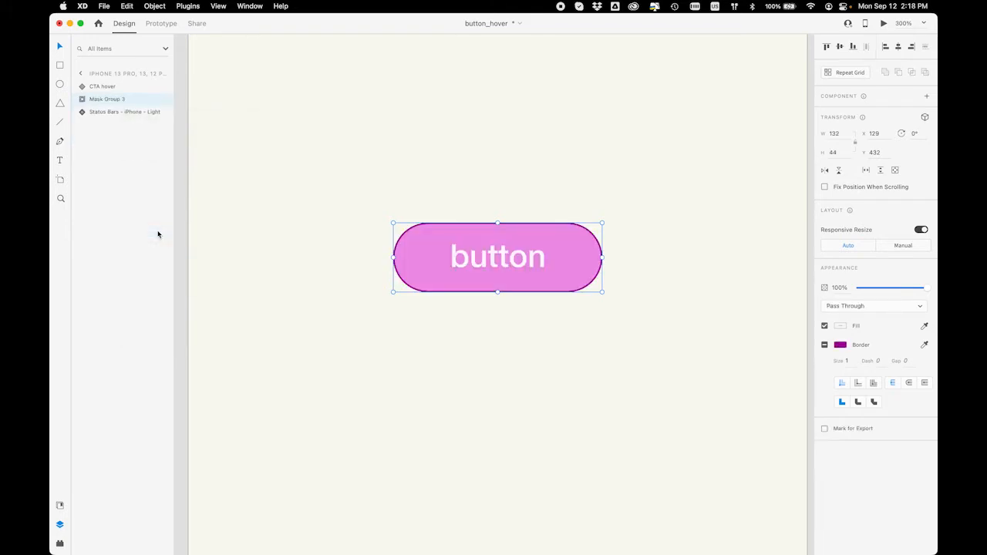
Rename the new mask group as "hover mask GR"
double_click(98, 99)
text(hover)
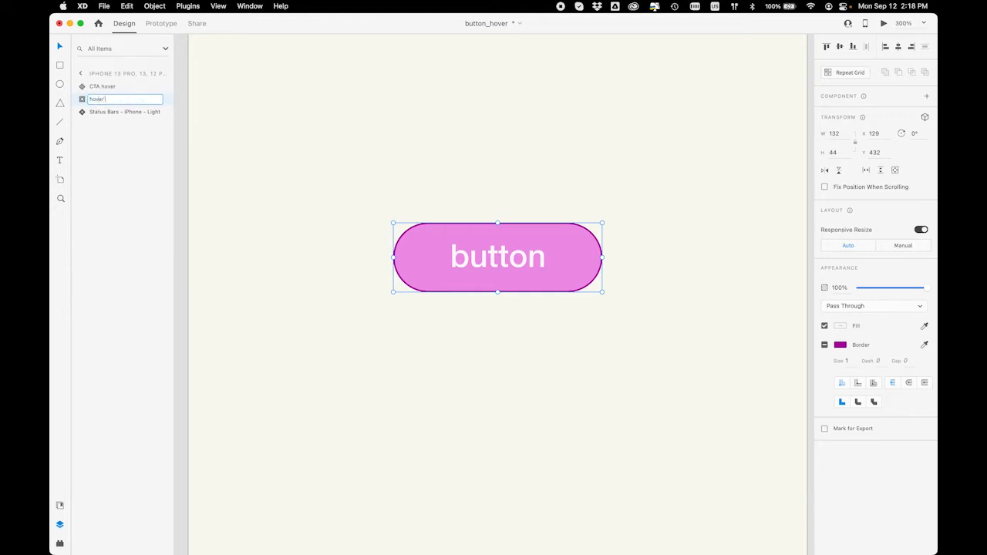
text( mask GR)
key(Return)
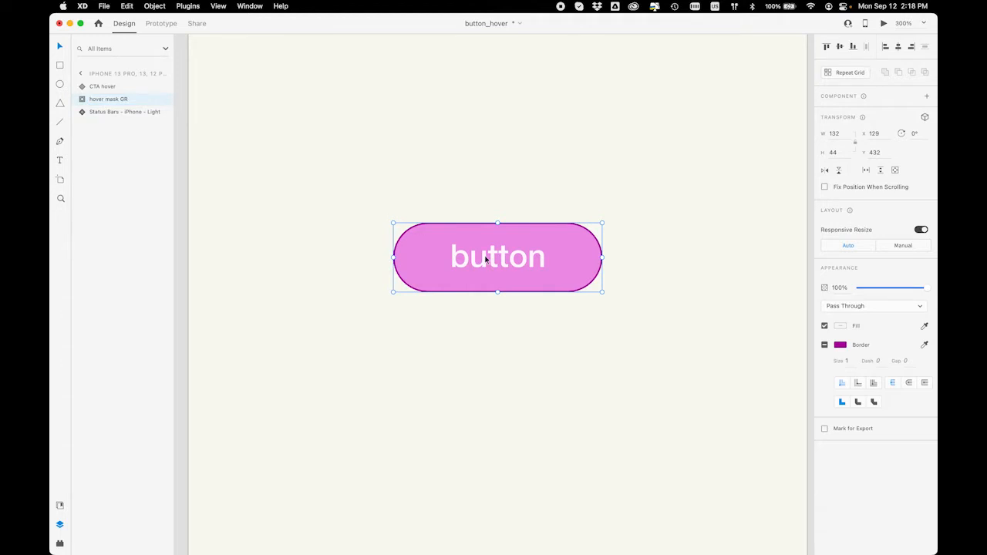
Expand the hover mask GR group and examine the hover mask shape and the layers it contains
click(84, 101)
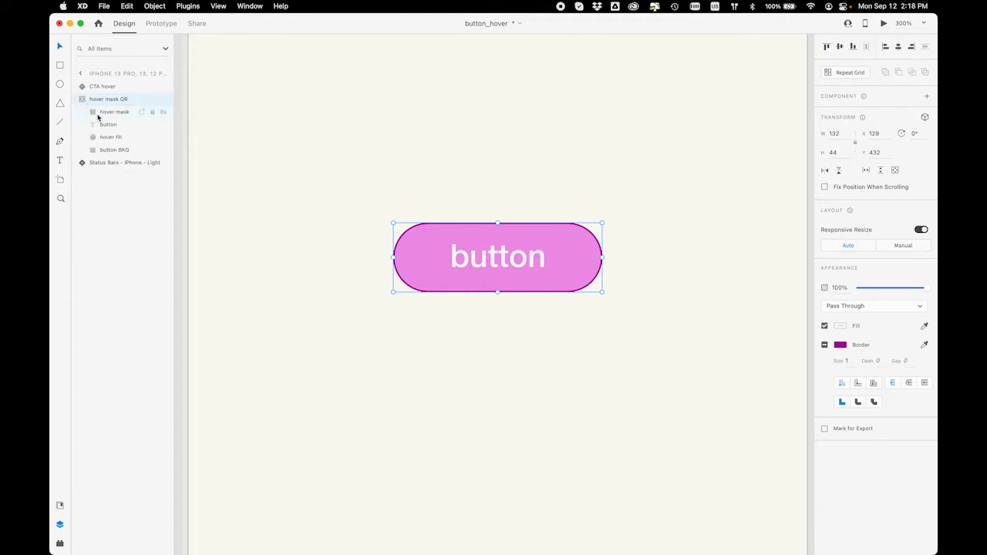
click(109, 114)
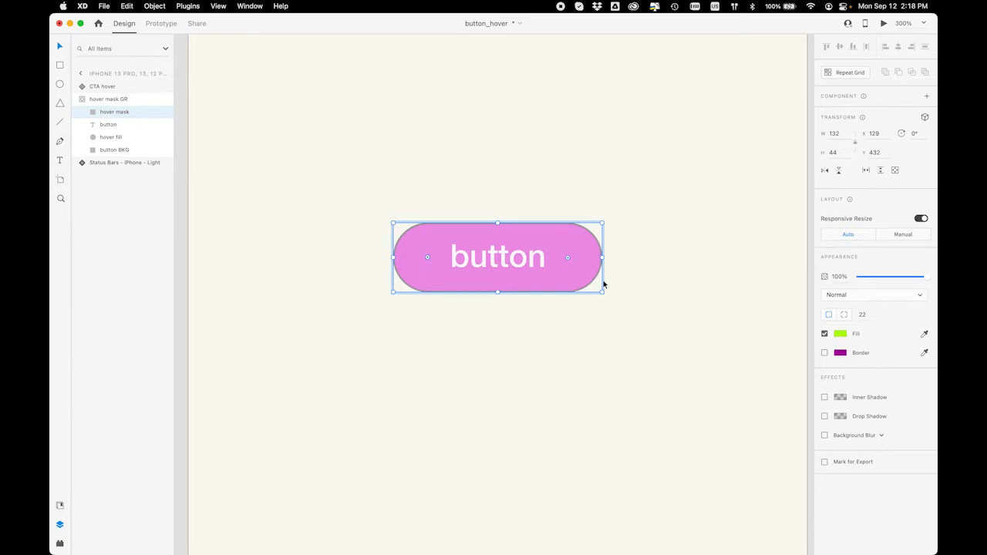
click(98, 102)
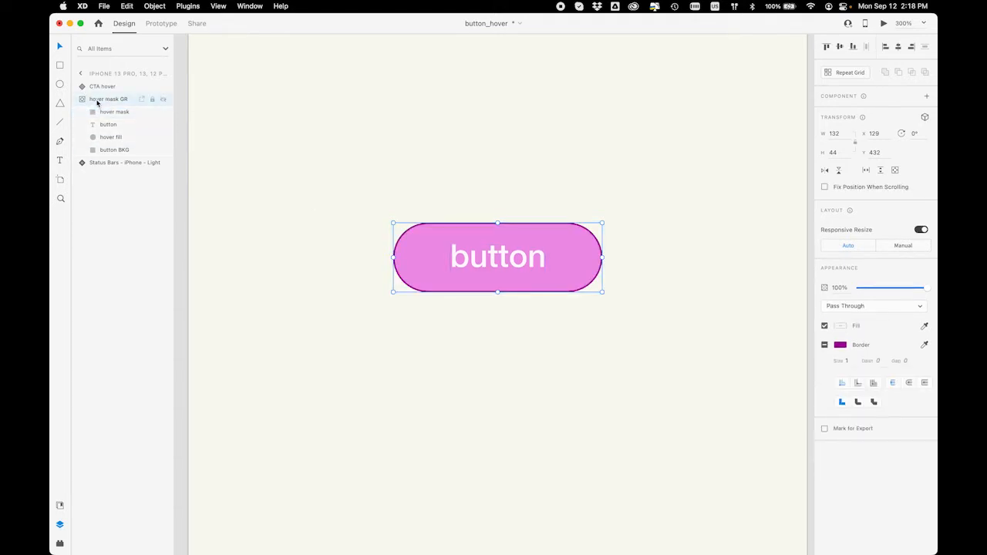
double_click(97, 102)
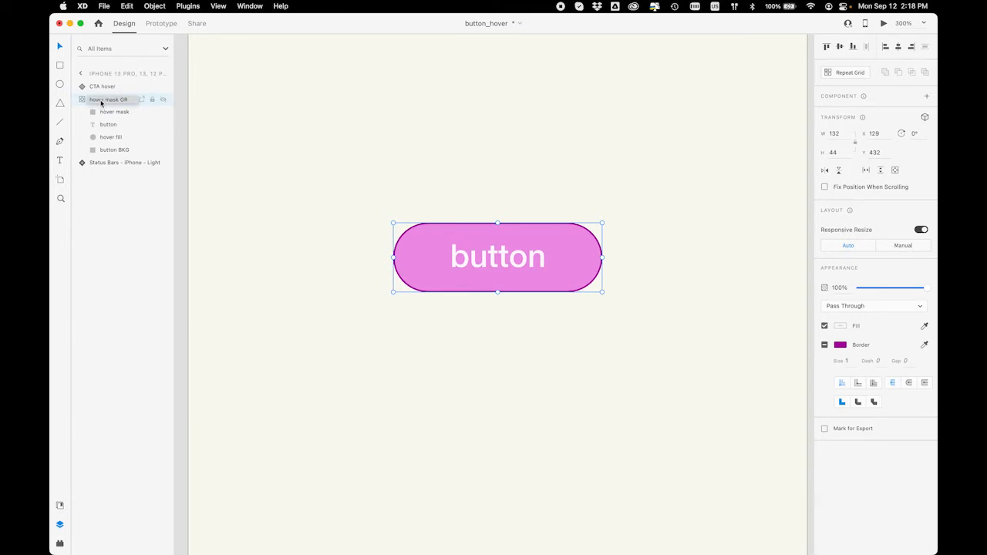
click(82, 100)
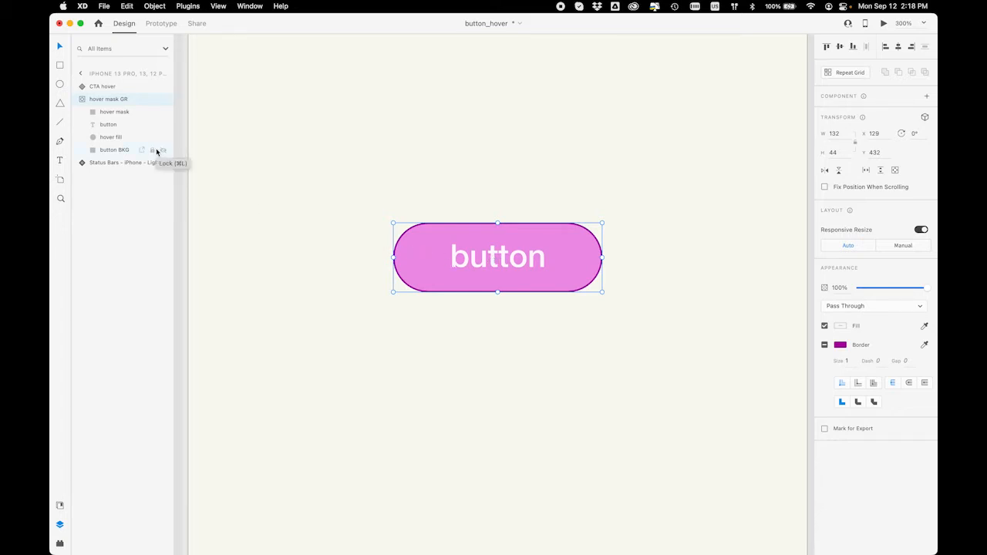
Turn the hover mask GR group into a component and add a hover state named "circ fill"
click(83, 100)
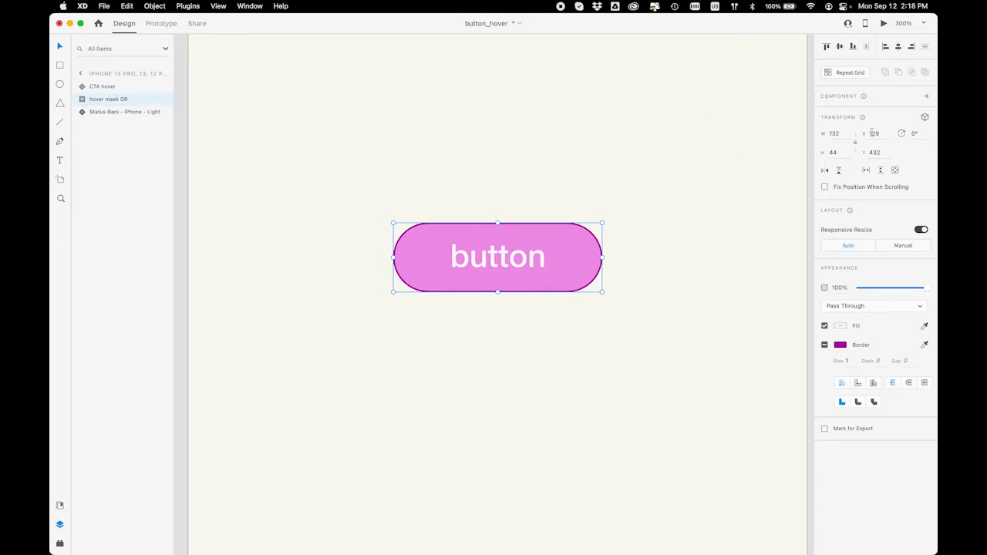
click(926, 96)
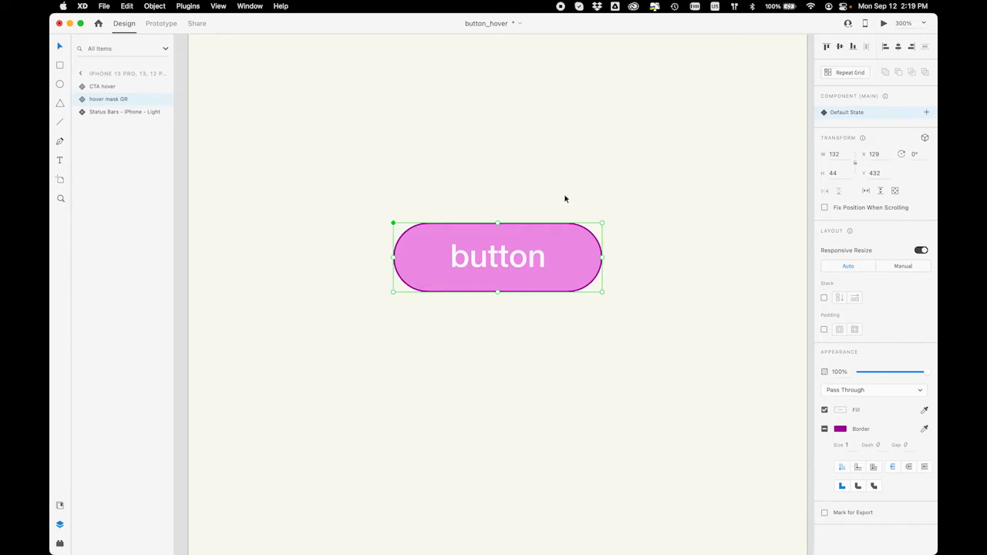
click(927, 113)
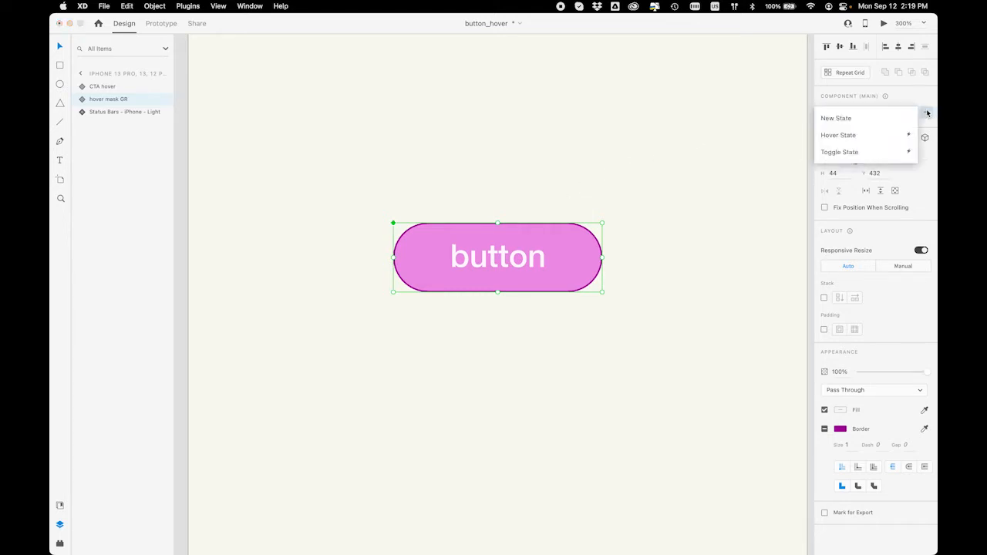
click(865, 137)
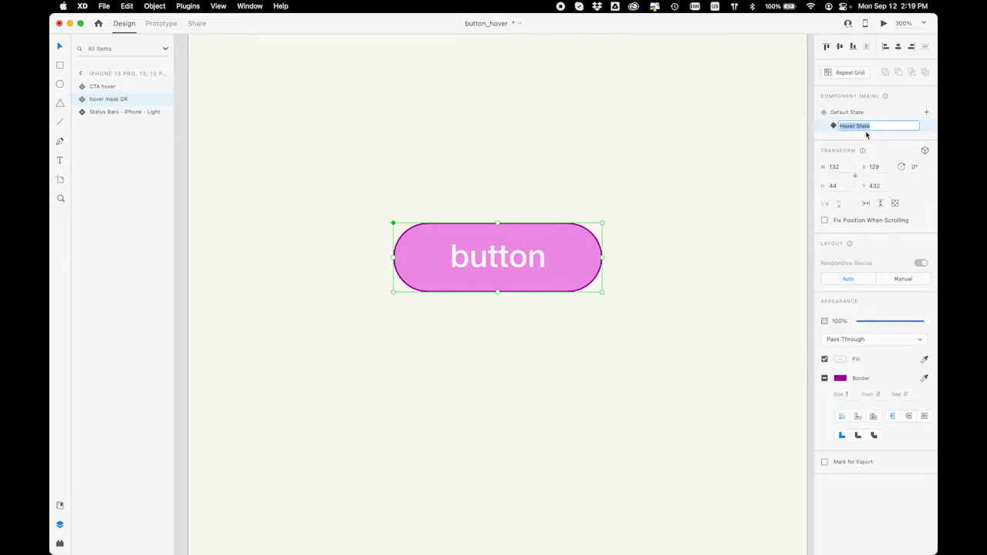
text(a)
text(irc fill)
key(Return)
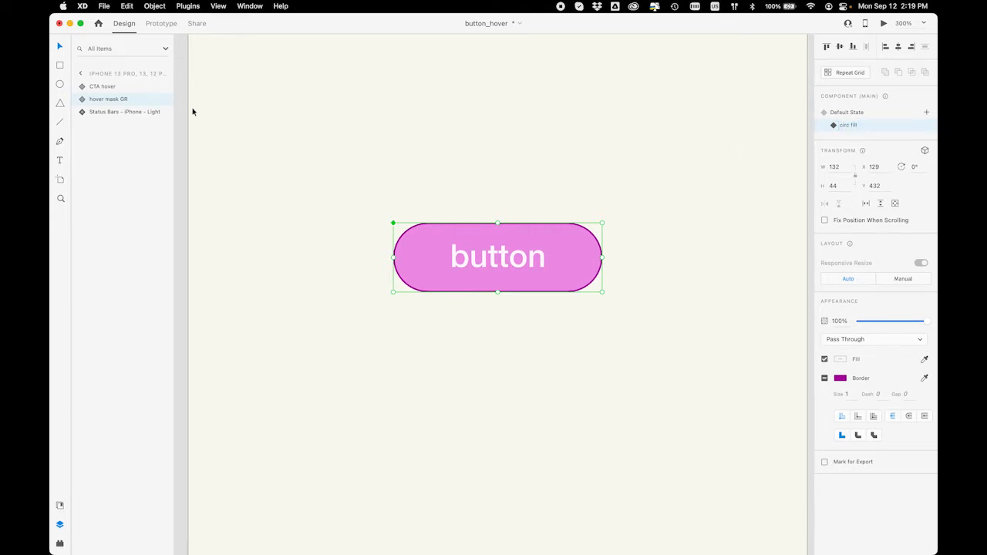
In the circ fill state, set the hover fill circle inside hover mask GR to a size of 99 × 99
double_click(98, 100)
click(80, 100)
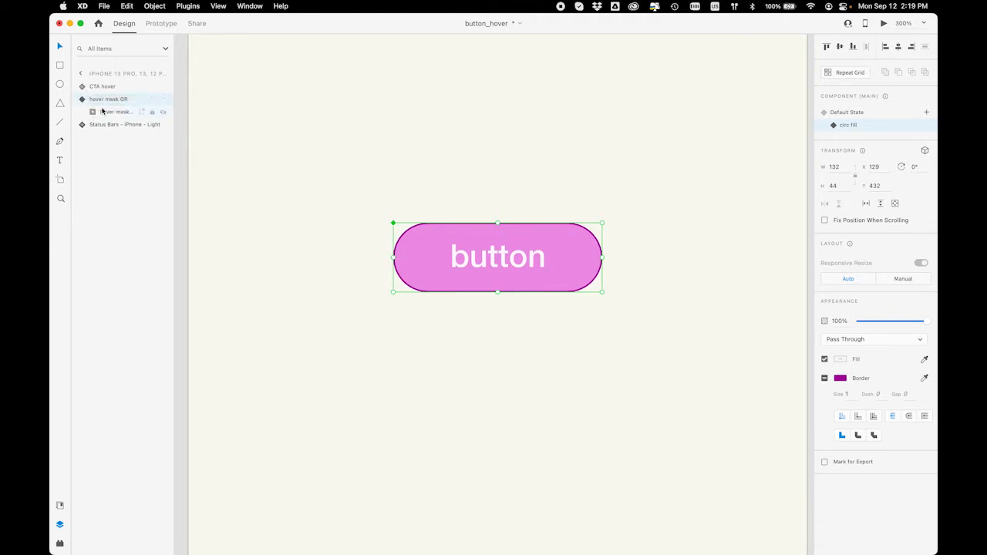
click(93, 111)
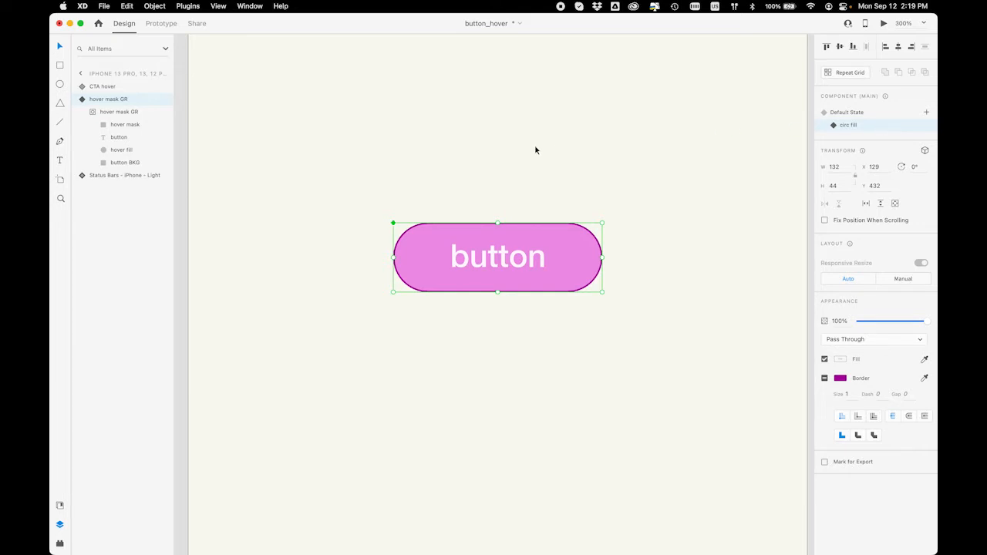
click(121, 149)
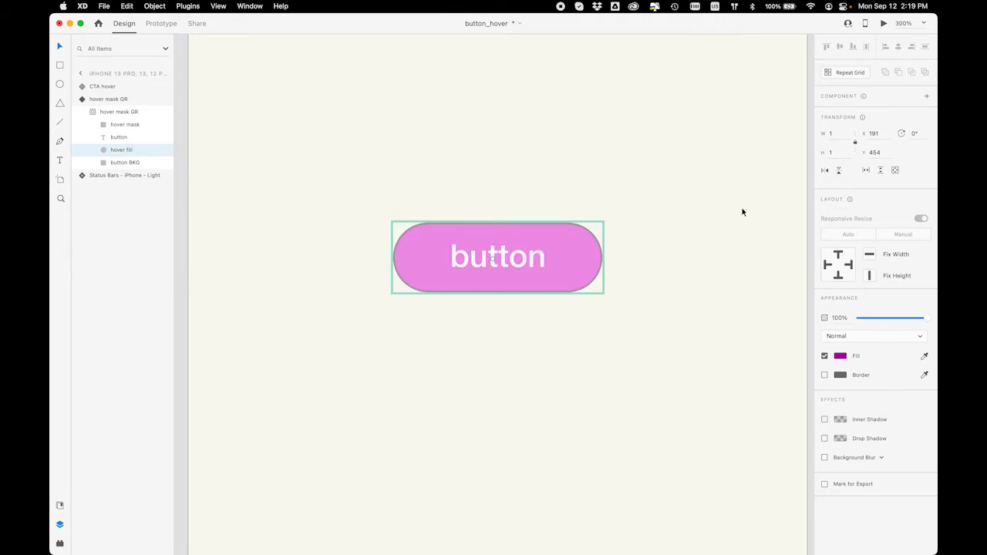
click(832, 133)
key(super+equal)
key(super+equal)
key(super+minus)
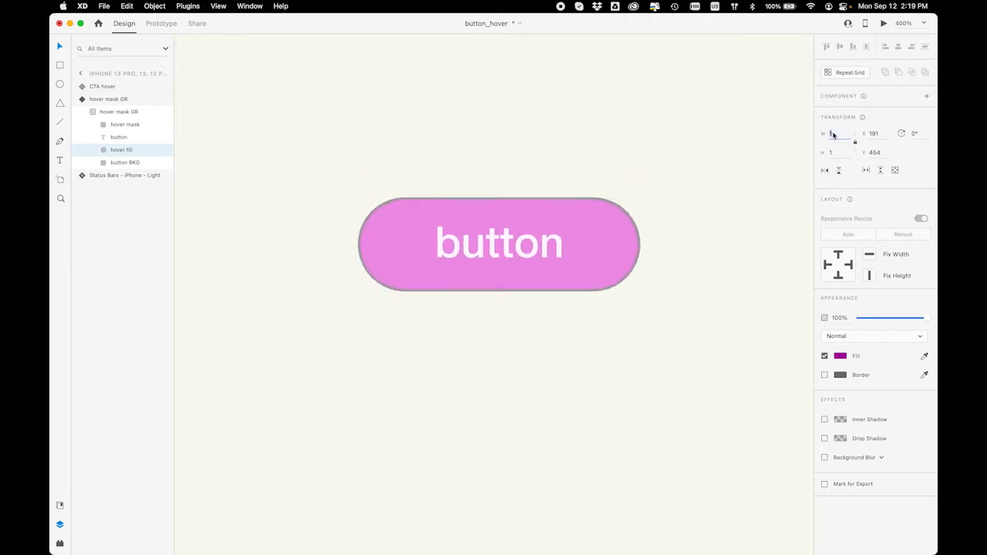
text(99)
key(Return)
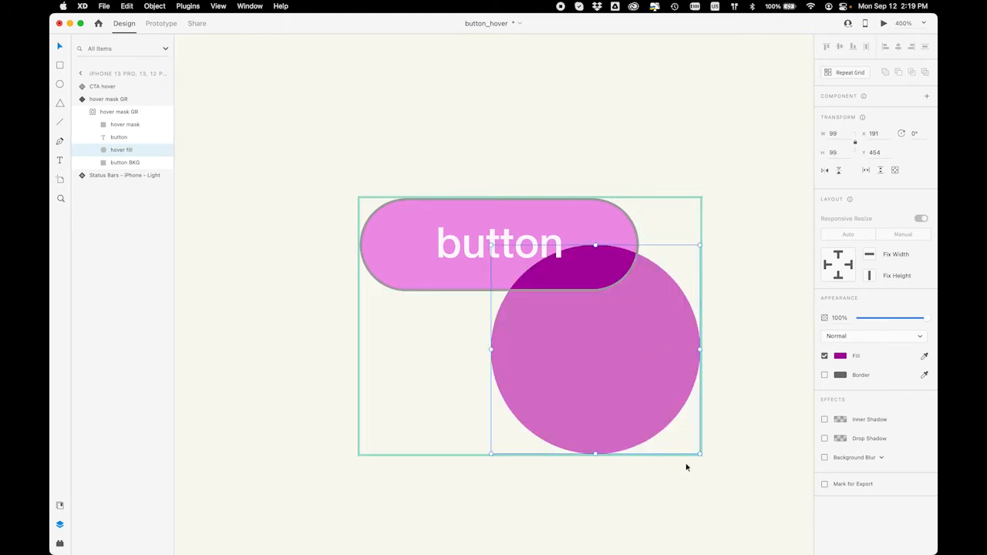
Enlarge the hover fill circle to about 157 × 157 and centre it over the button so it covers the whole shape
drag(700, 455, 760, 528)
drag(658, 418, 561, 313)
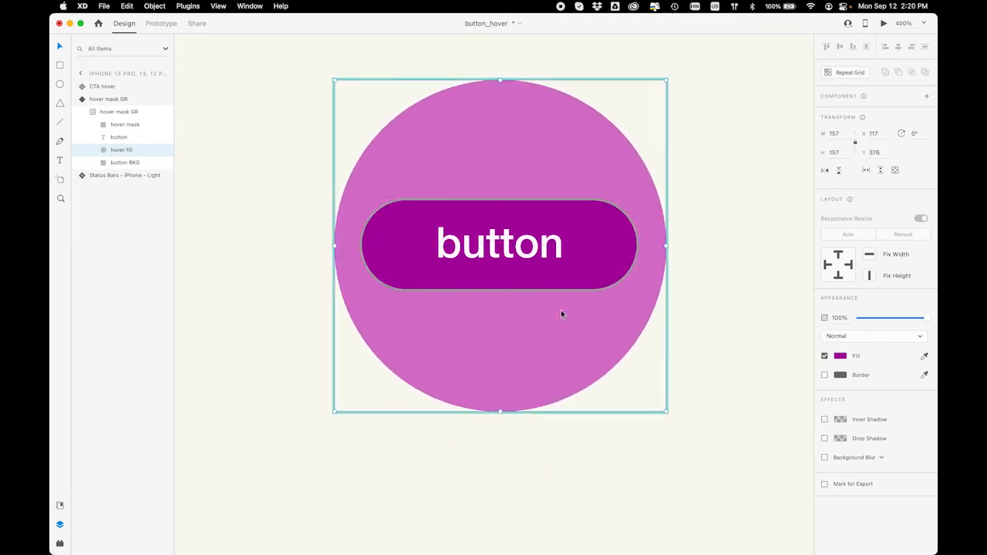
click(723, 292)
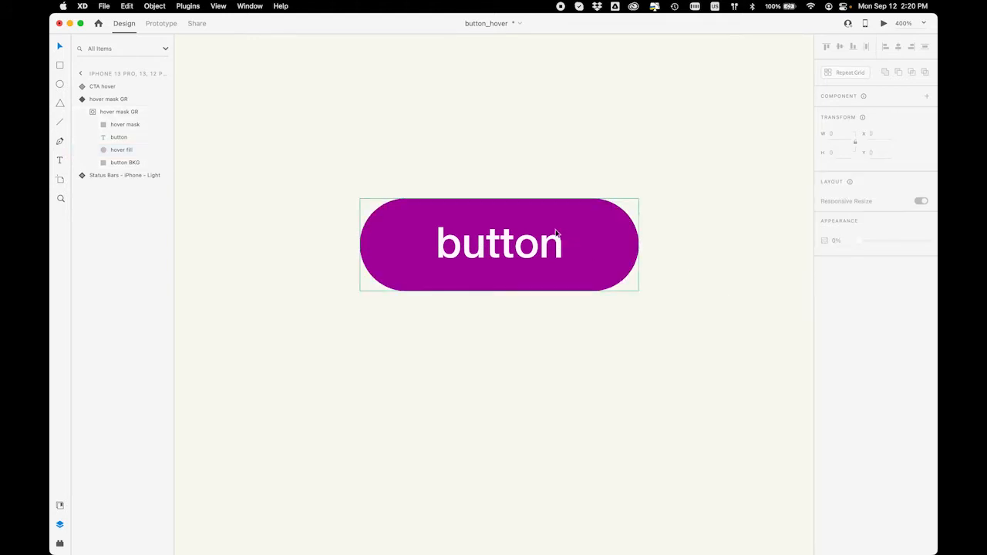
Set the easing of the Default State's hover interaction with circ fill to Ease In
click(94, 101)
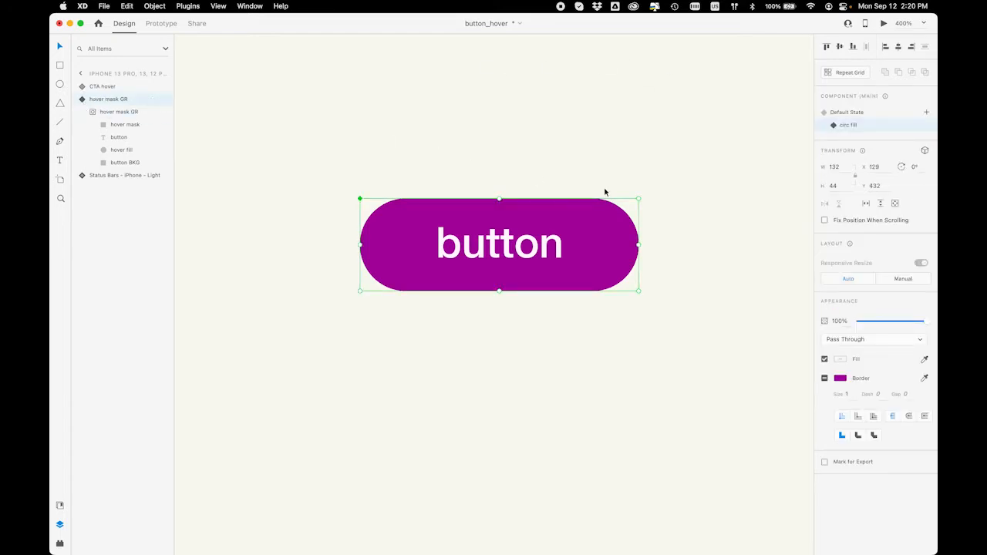
click(875, 115)
click(875, 123)
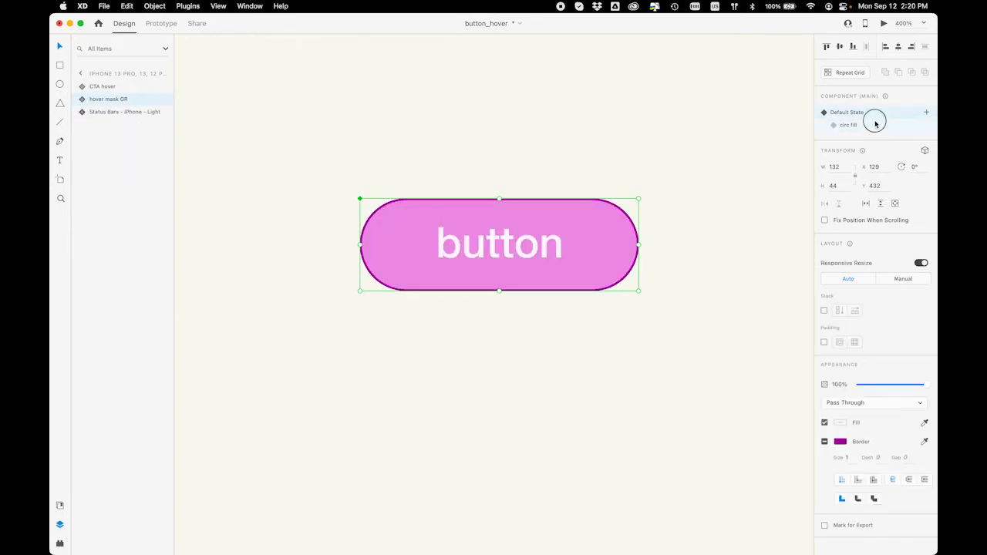
click(875, 112)
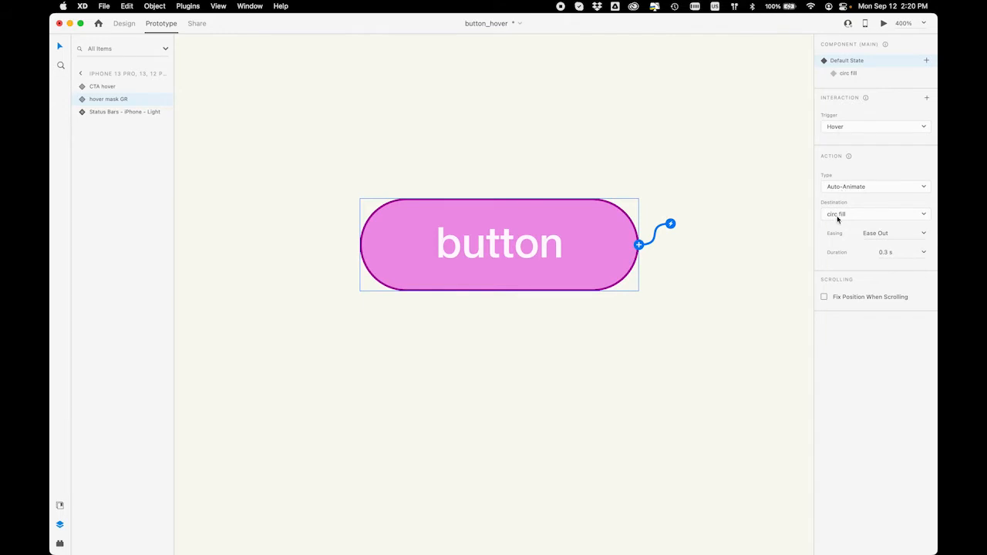
click(883, 235)
click(924, 235)
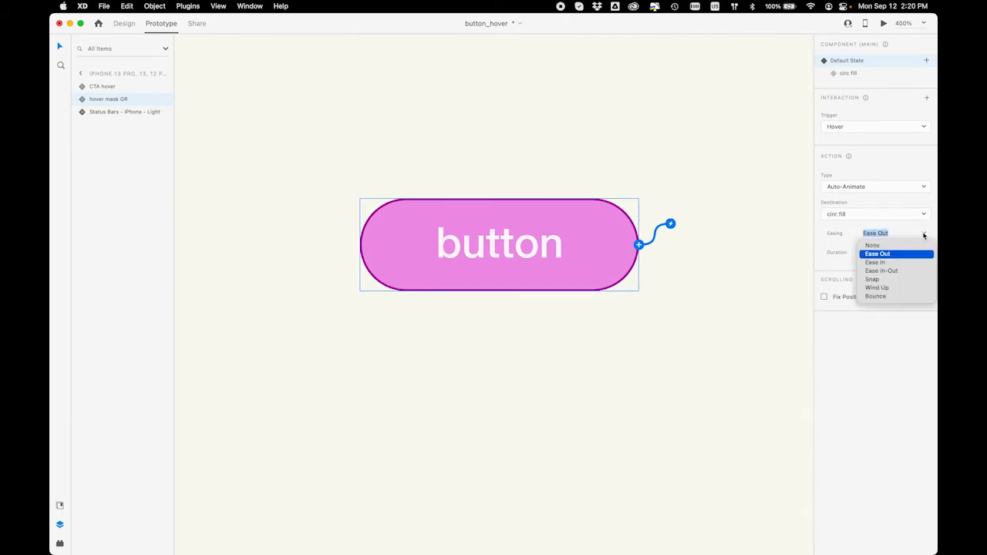
click(881, 263)
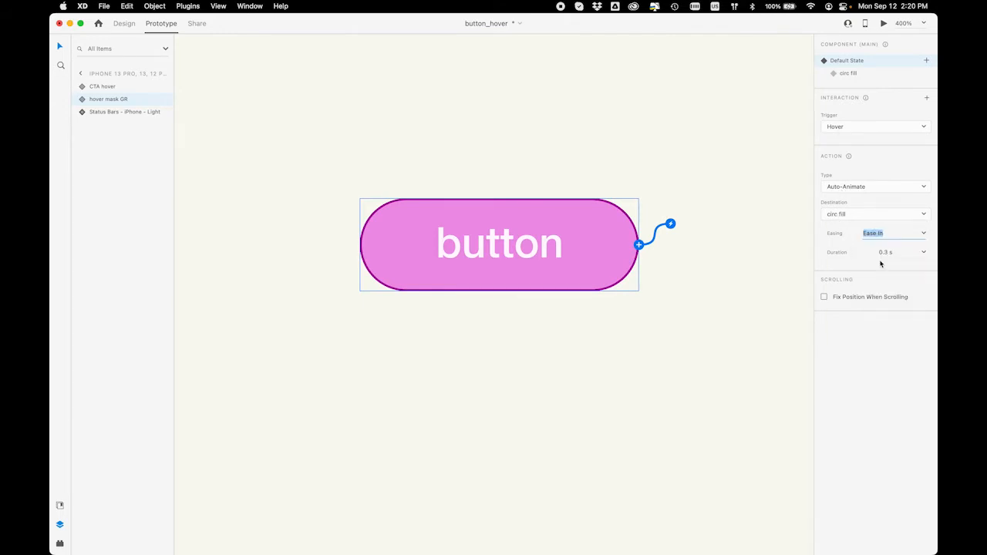
Compare the circ fill and default states, and preview the button's hover animation in the prototype
click(847, 74)
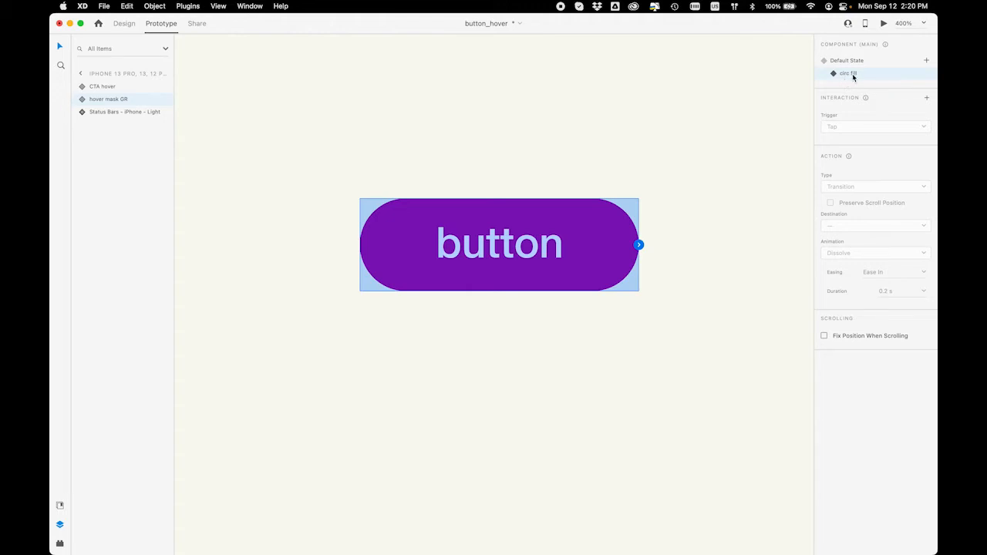
click(844, 62)
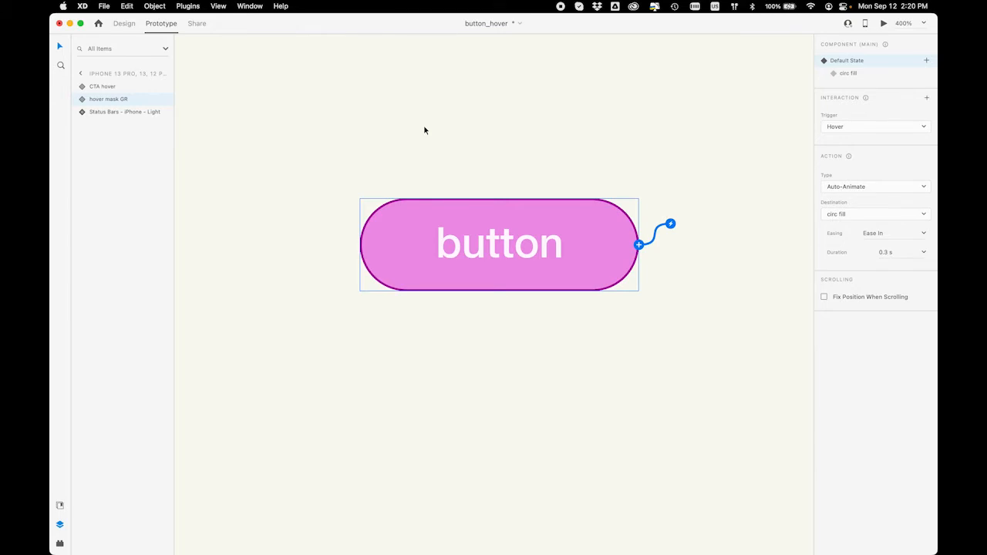
click(884, 23)
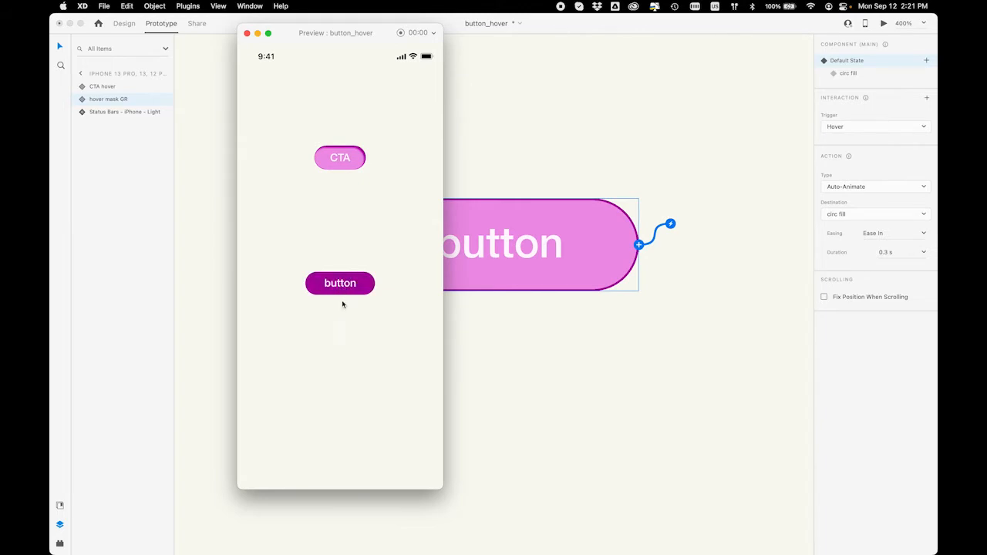
click(247, 33)
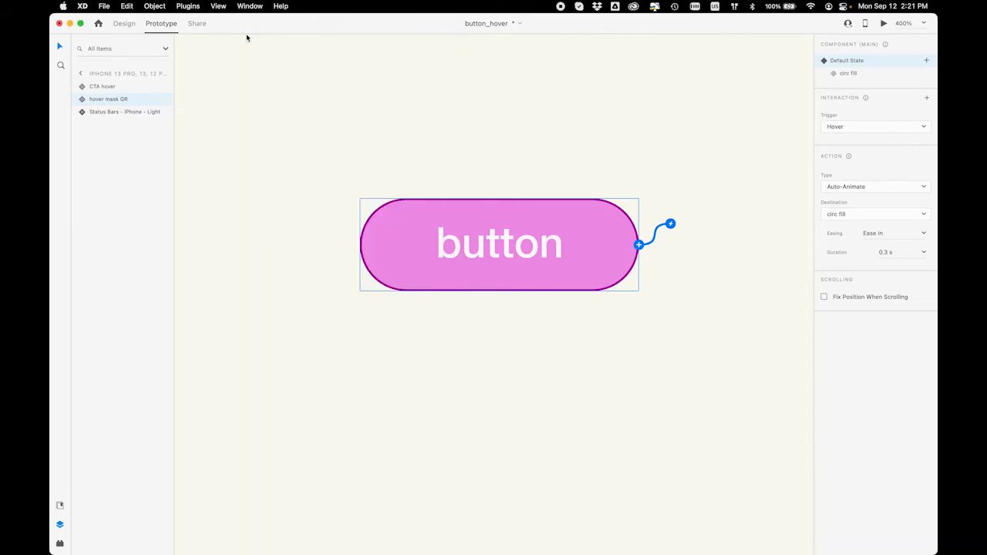
Set the hover animation's duration to 0.5 s and test the button in the prototype preview
double_click(886, 253)
text(.5)
key(Return)
key(super+Return)
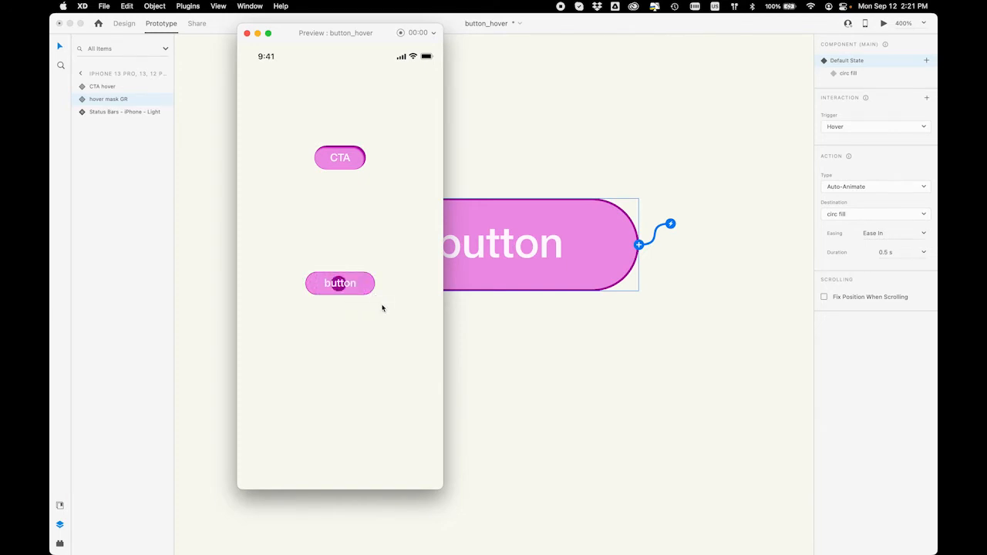
click(247, 33)
click(525, 130)
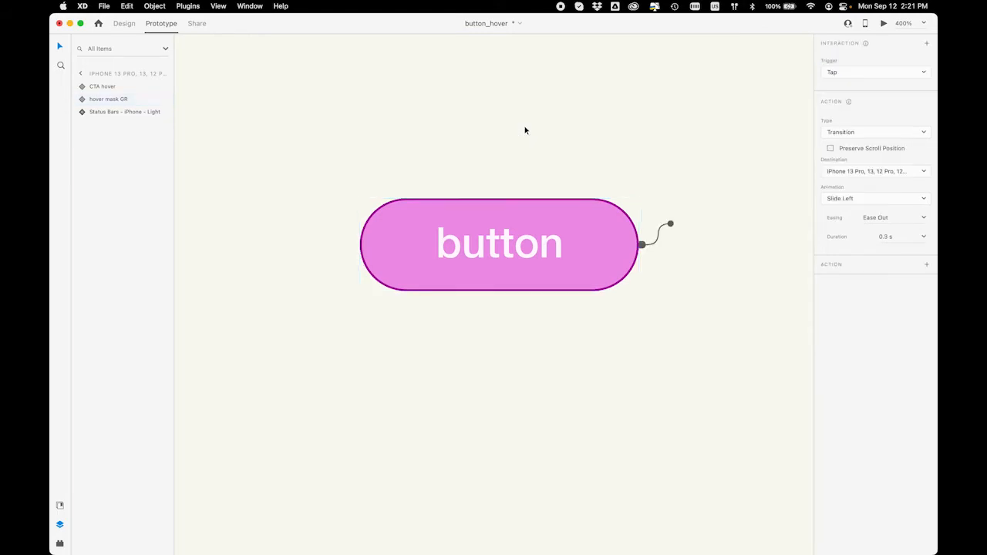
Close the button_hover document without saving its changes and switch to the open DEMO01_introLIVE document
key(super+0)
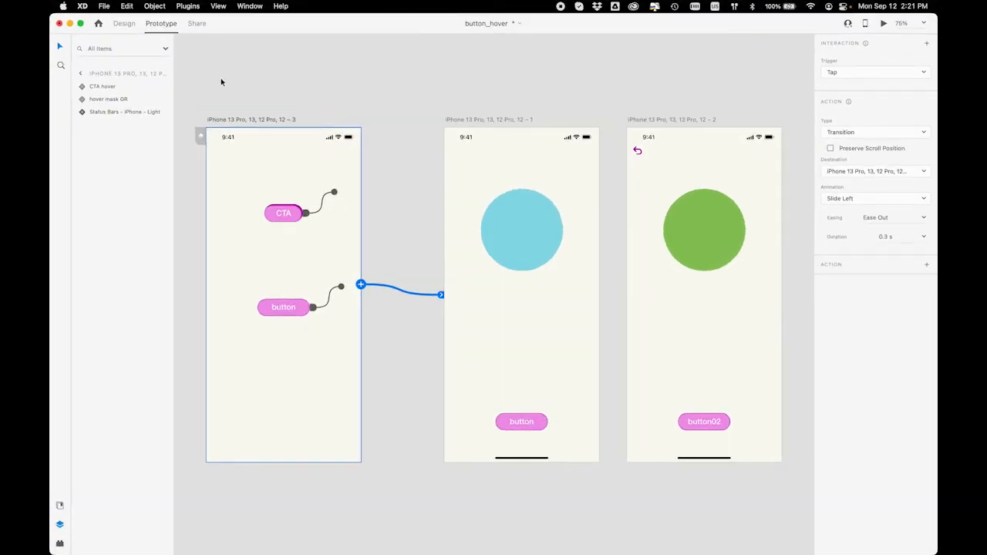
click(59, 24)
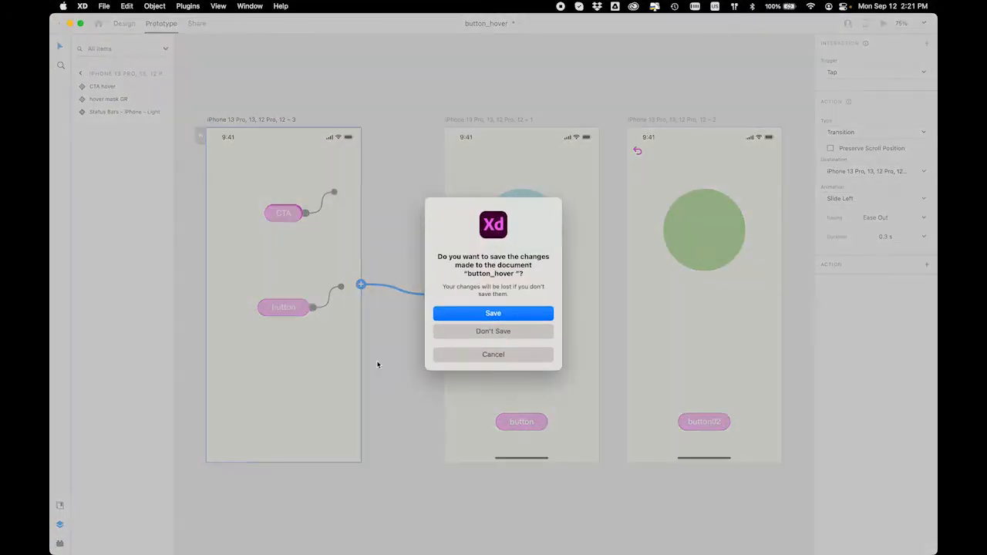
click(487, 331)
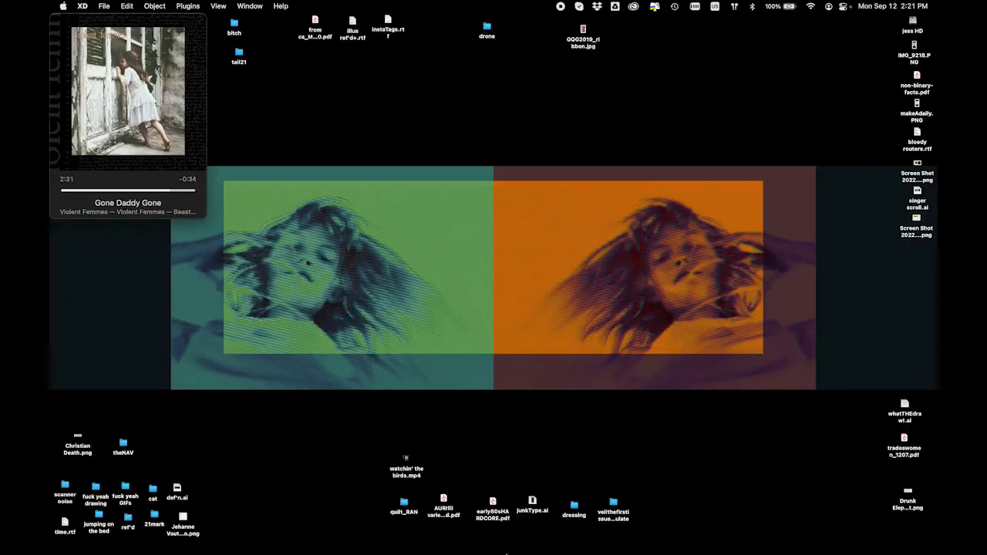
mouse_move(525, 551)
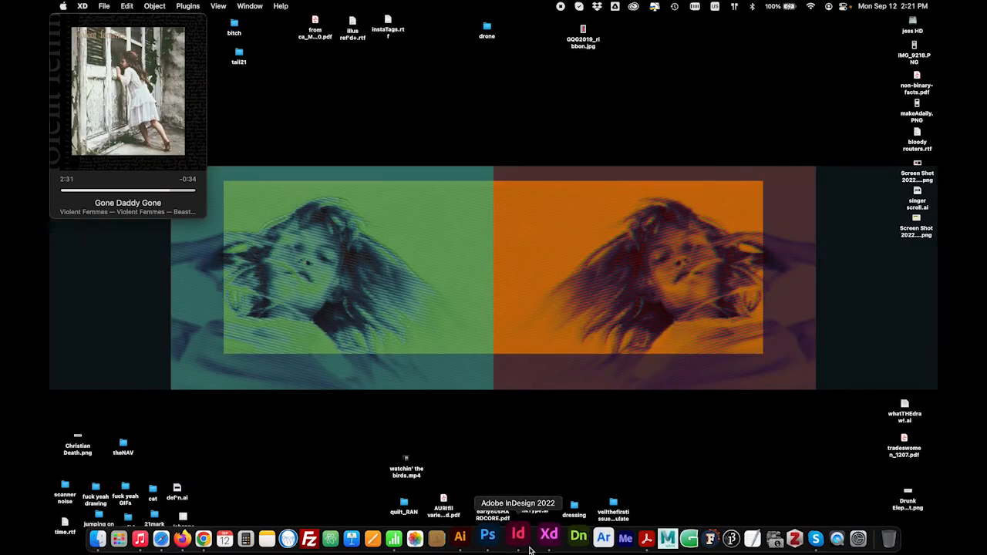
right_click(543, 536)
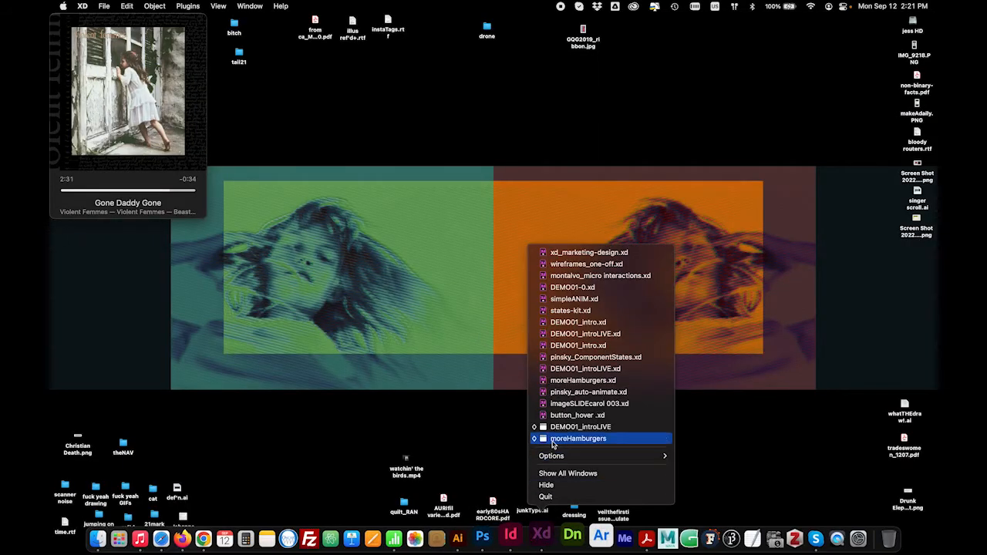
click(553, 427)
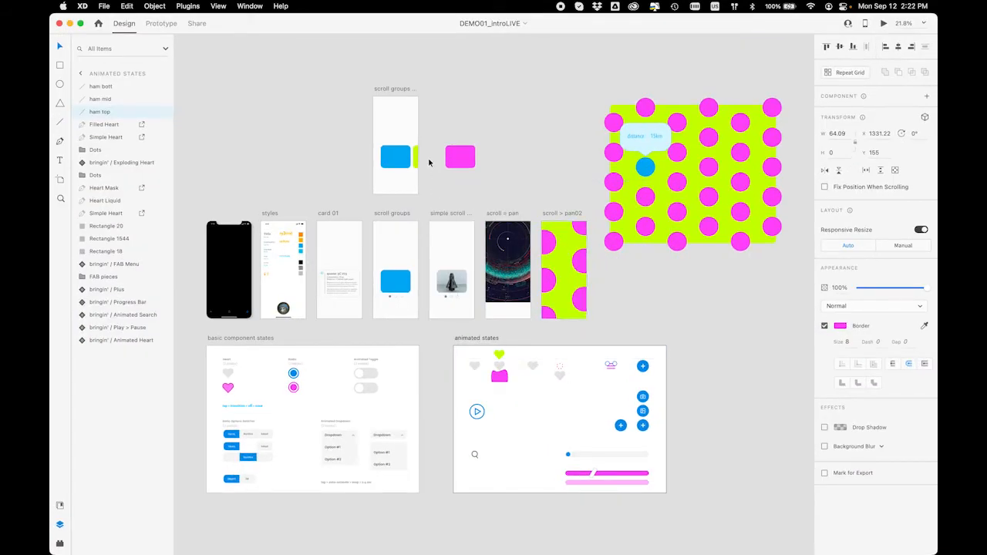
Preview the scroll groups artboard and swipe its blue card sideways to test the horizontal scrolling
key(super+plus)
key(super+plus)
key(super+plus)
key(super+plus)
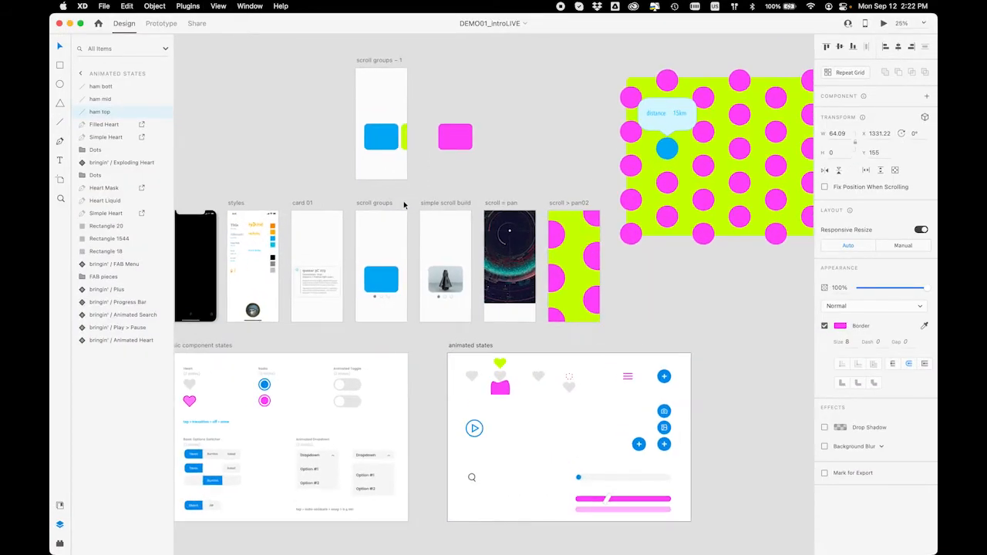
scroll(404, 204, left, 10)
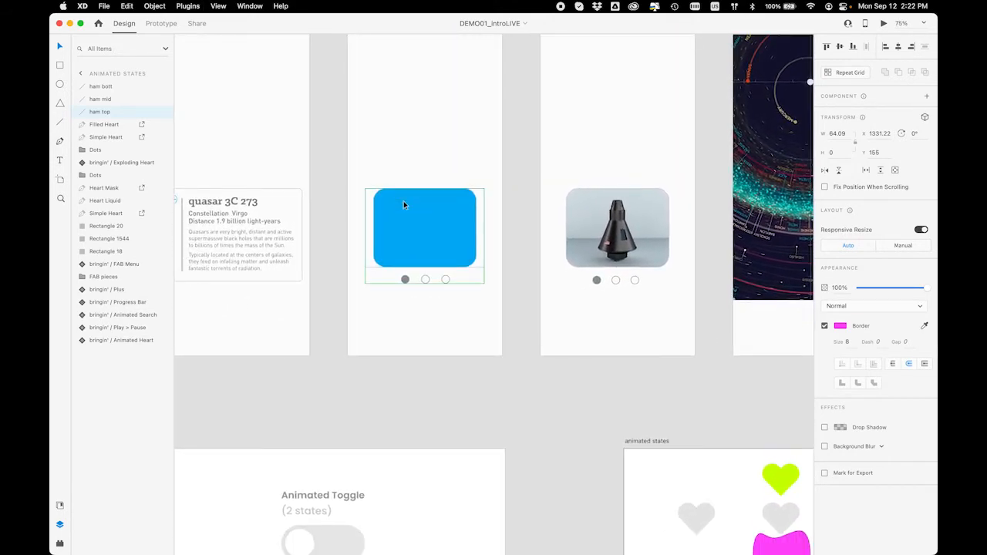
scroll(413, 223, up, 5)
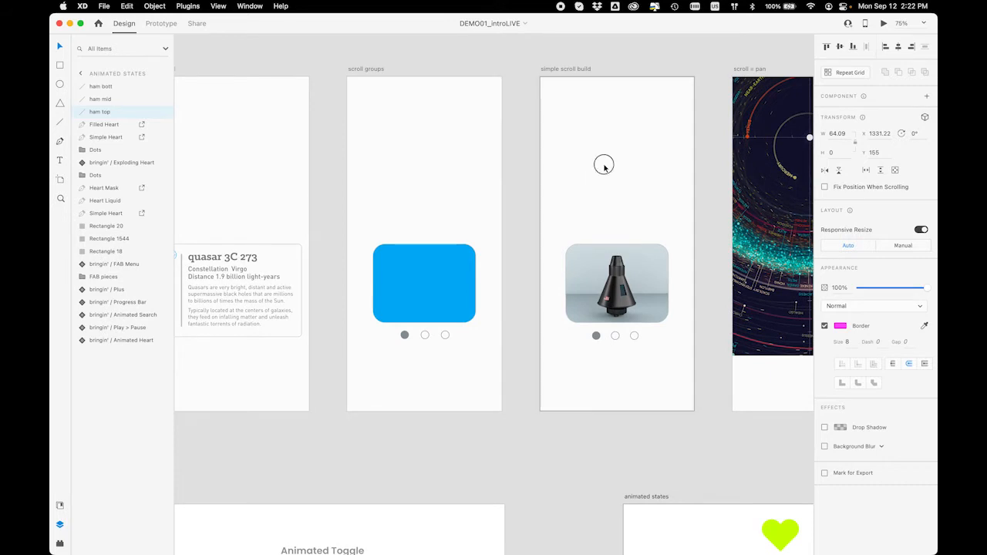
click(364, 70)
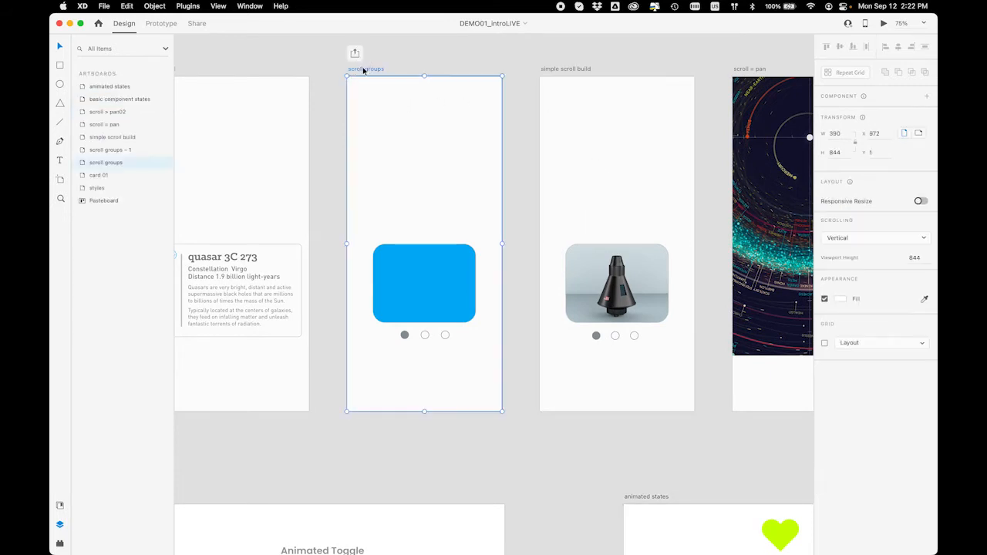
key(super+Return)
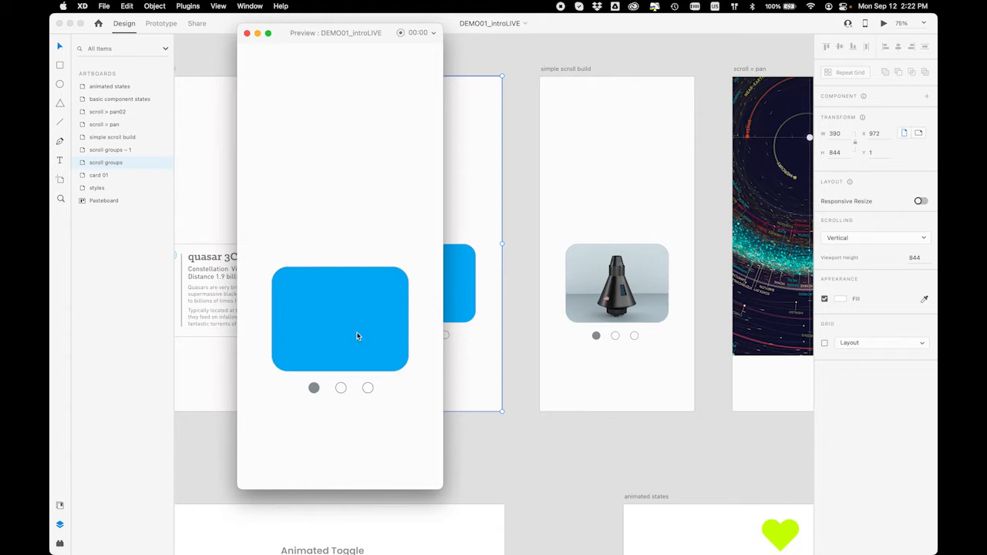
drag(337, 333, 245, 325)
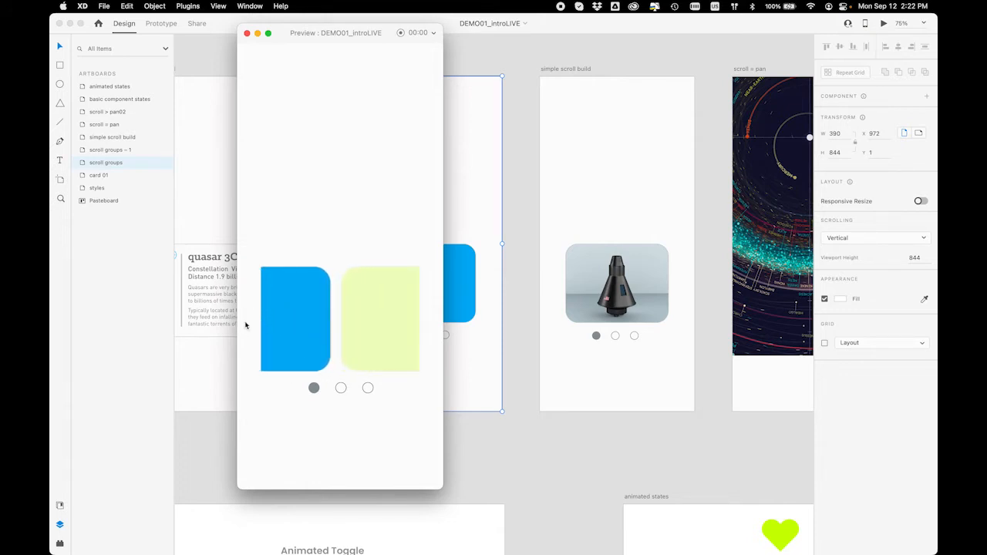
Swipe the coloured cards both ways and test the dots beneath them in the scroll groups preview, closing the preview at the end
drag(366, 321, 269, 324)
drag(394, 316, 469, 315)
drag(324, 315, 418, 338)
click(342, 388)
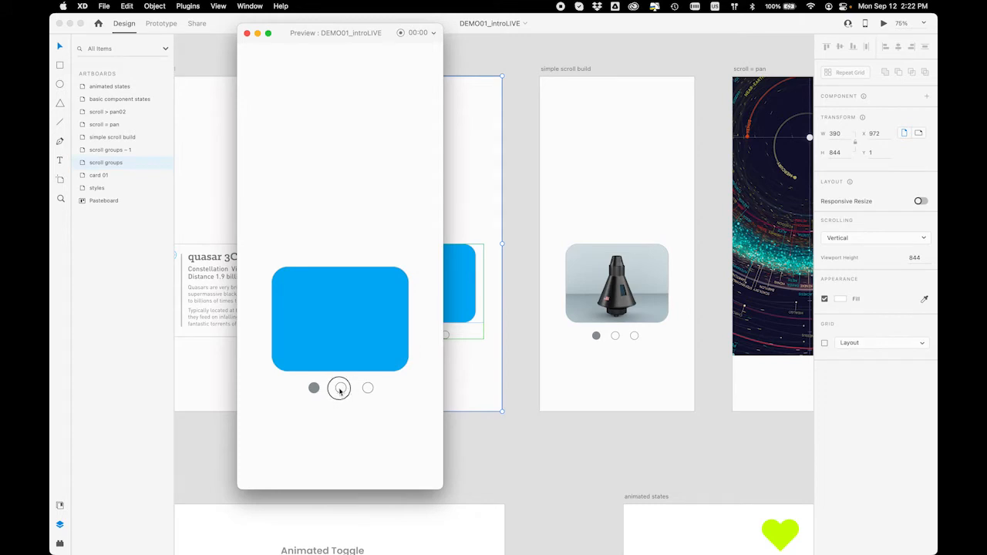
click(368, 389)
click(340, 388)
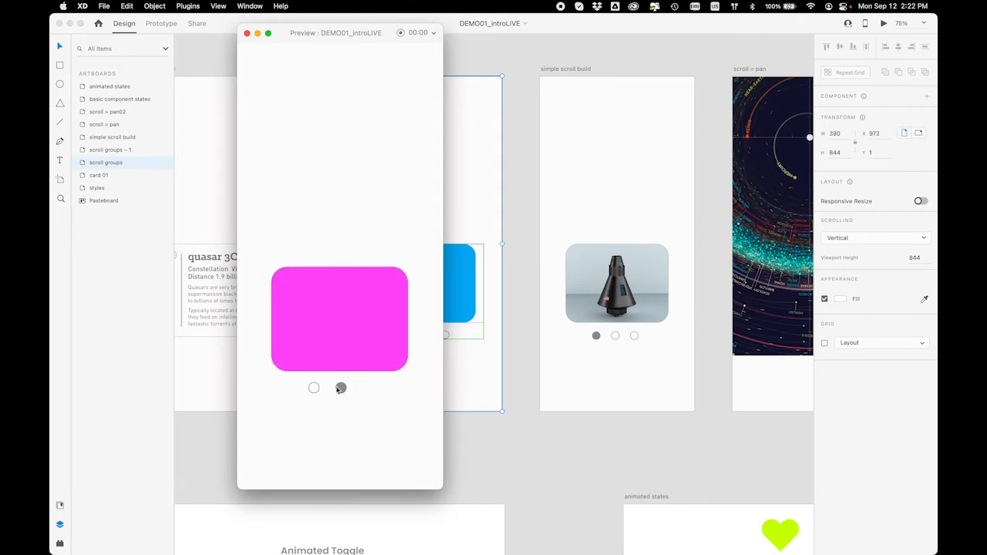
click(247, 34)
Select the blue, yellow-green and magenta cards on and beside the scroll groups – 1 artboard and make them a horizontal scroll group
scroll(342, 119, up, 1)
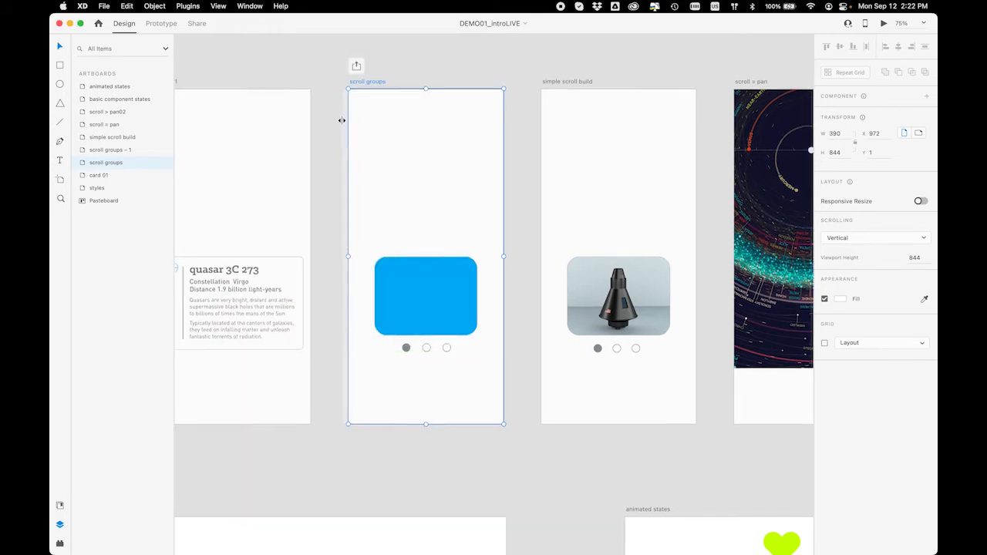
click(322, 138)
scroll(321, 138, up, 8)
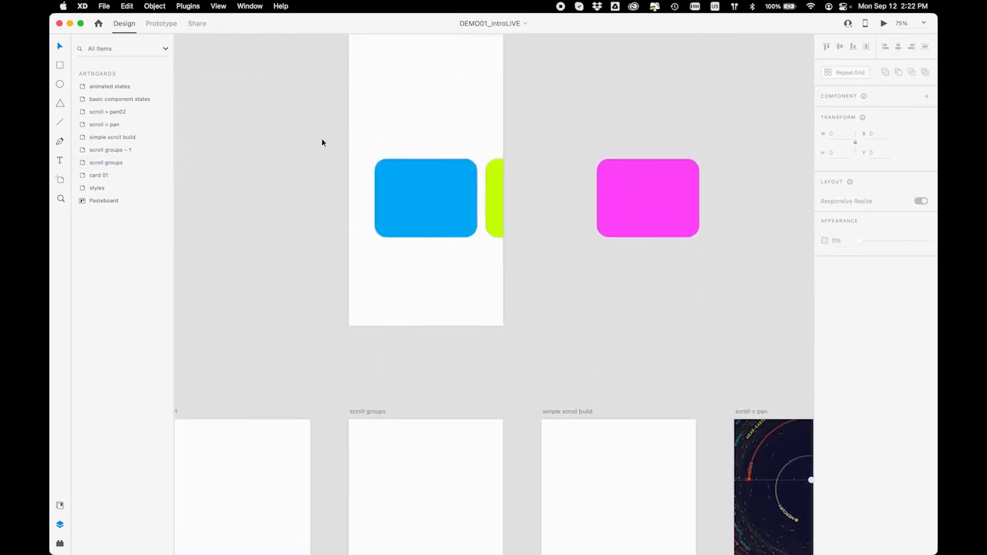
double_click(403, 193)
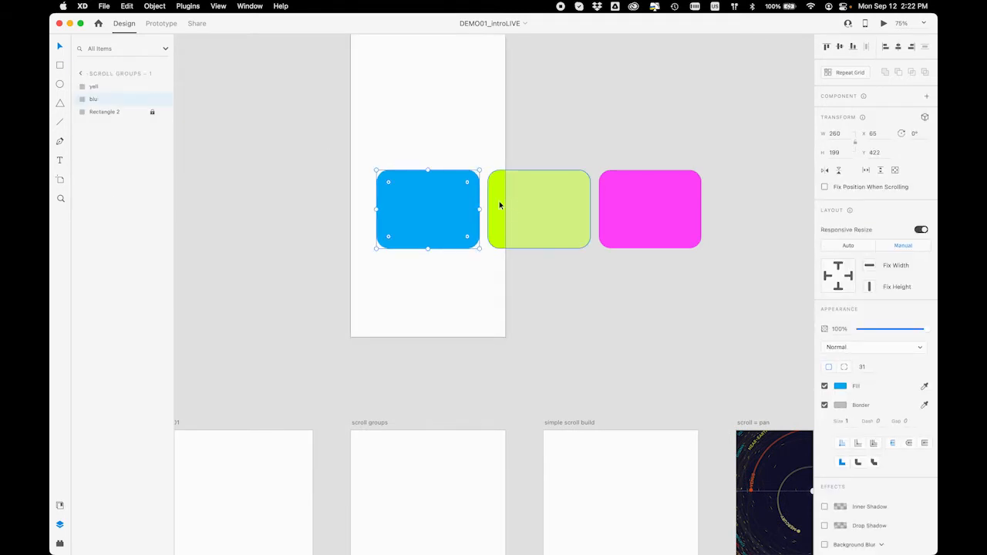
click(654, 214)
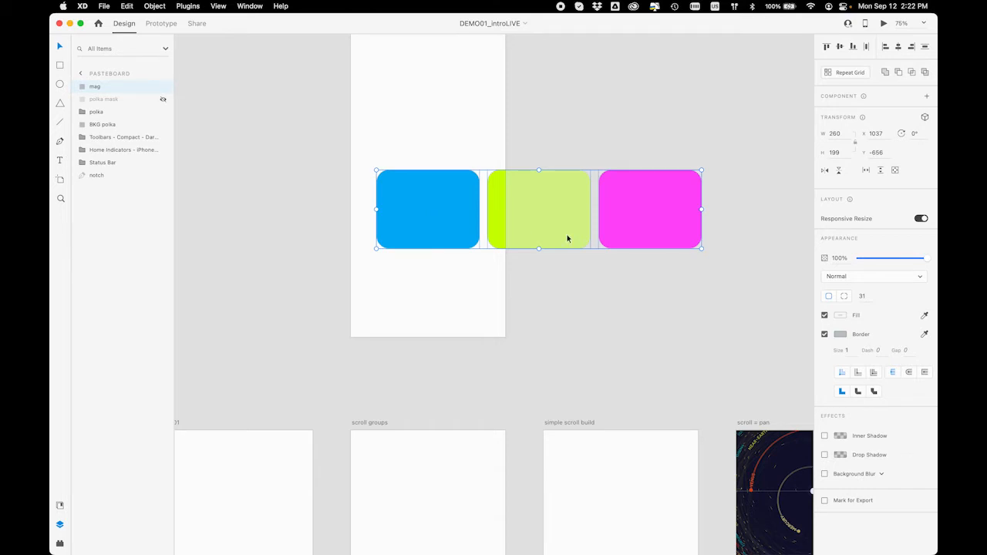
scroll(686, 324, down, 5)
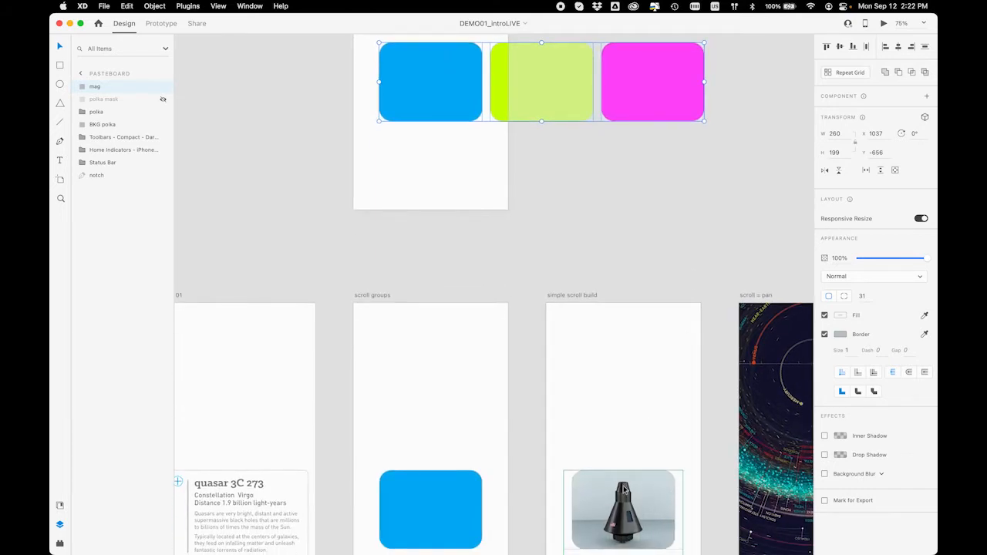
scroll(583, 159, up, 5)
scroll(584, 160, right, 2)
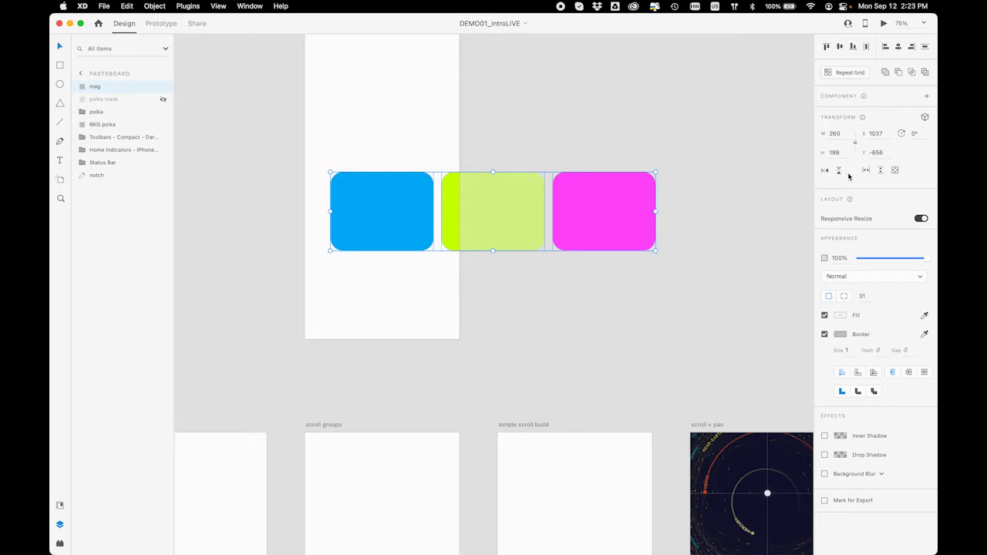
mouse_move(867, 172)
click(866, 172)
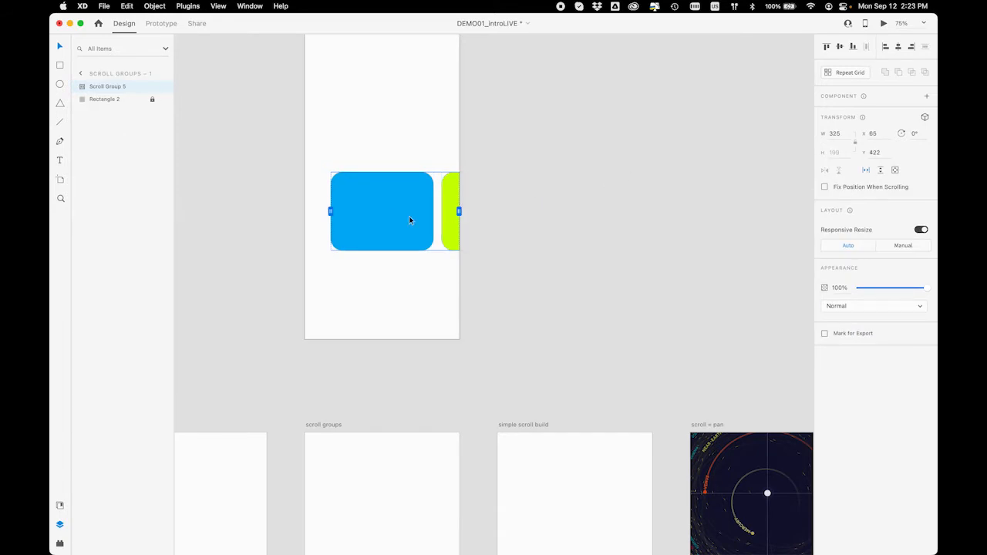
Narrow the scroll group's viewport to about 277 wide at about X 57, closely framing the blue card
drag(458, 211, 436, 212)
drag(330, 212, 326, 211)
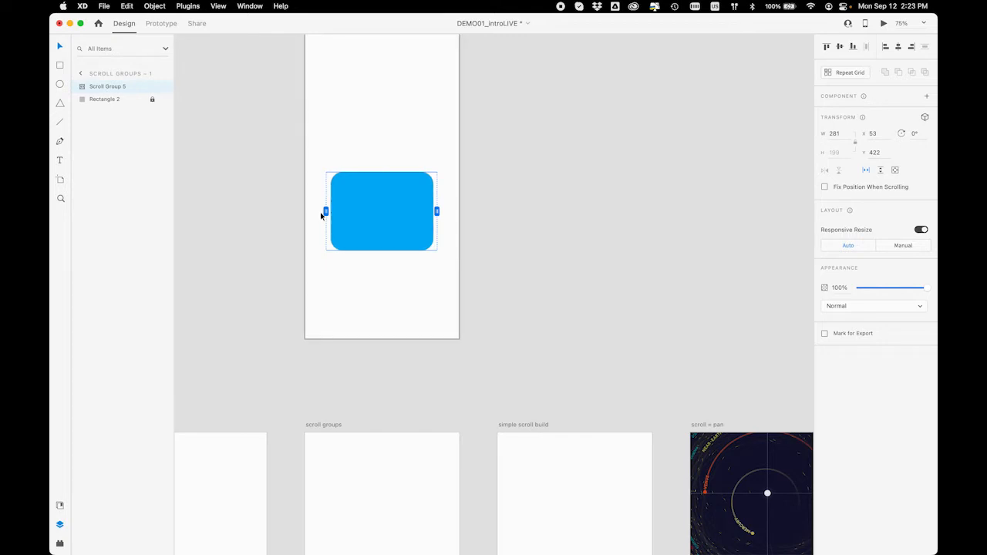
click(326, 211)
drag(326, 212, 329, 211)
drag(439, 211, 437, 212)
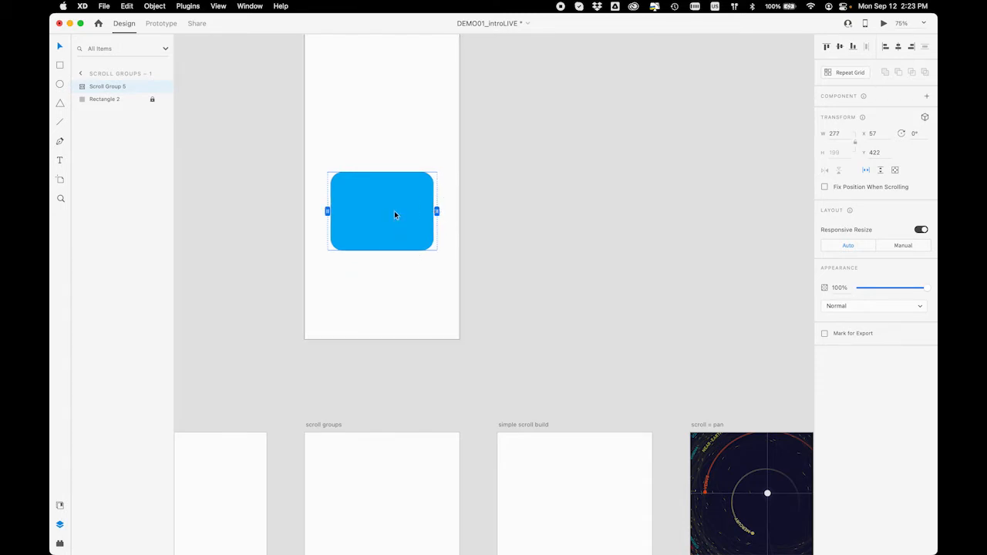
Preview the scroll groups – 1 artboard and swipe through its three cards and back, closing the preview at the end
scroll(395, 213, up, 3)
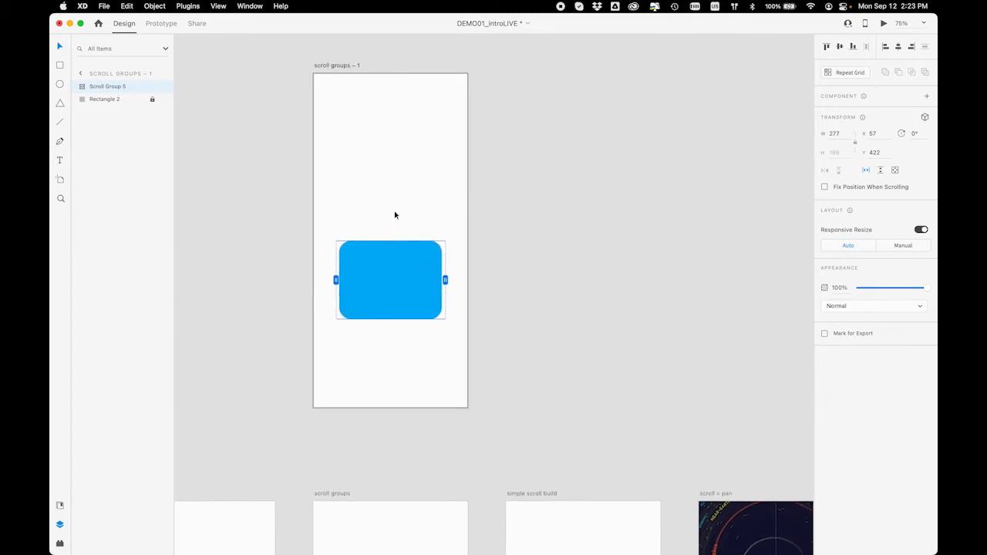
click(333, 68)
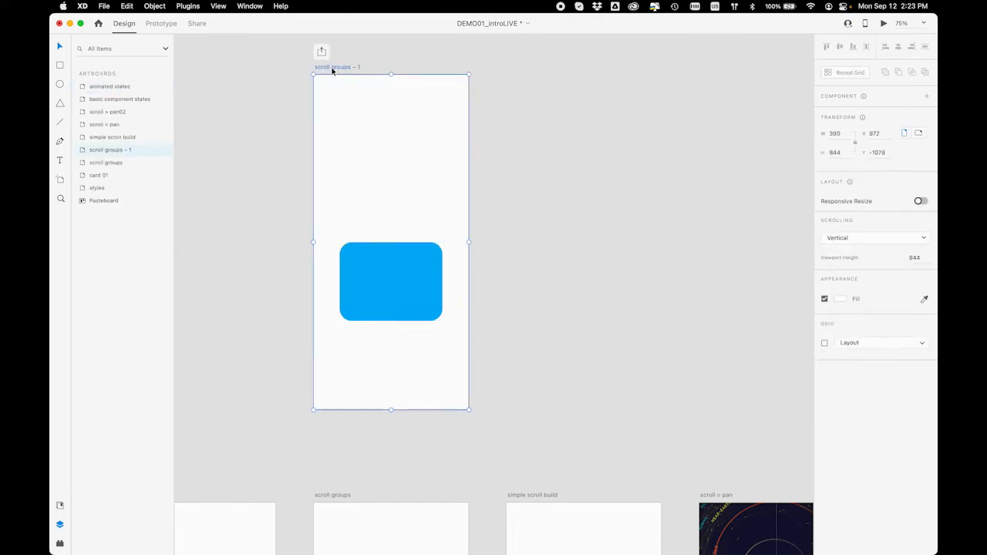
key(super+Return)
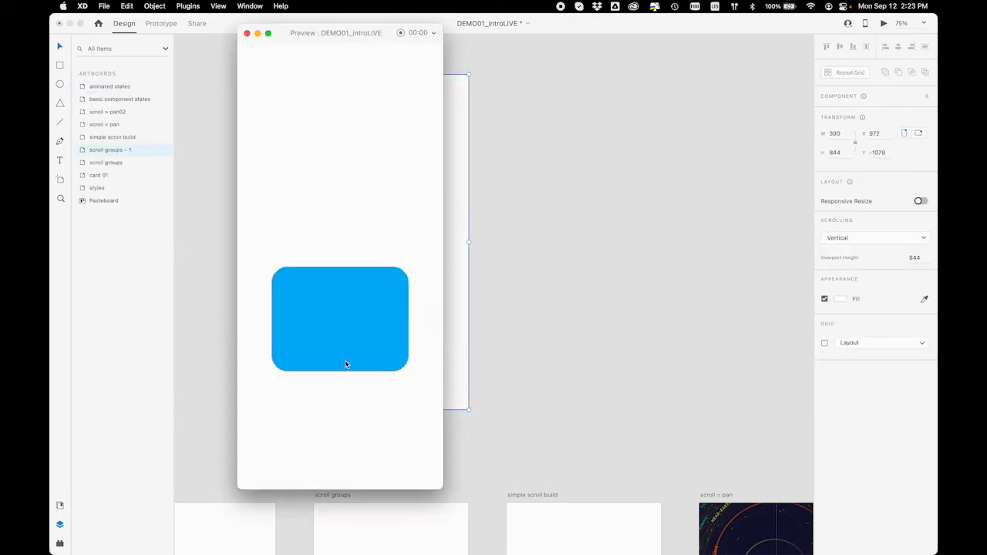
drag(372, 335, 248, 333)
drag(347, 319, 267, 324)
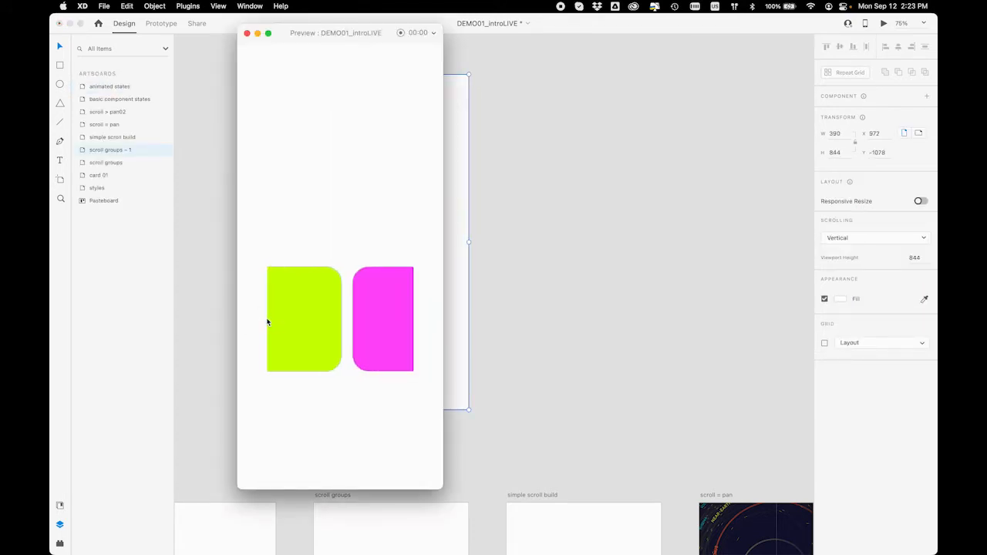
drag(377, 319, 419, 310)
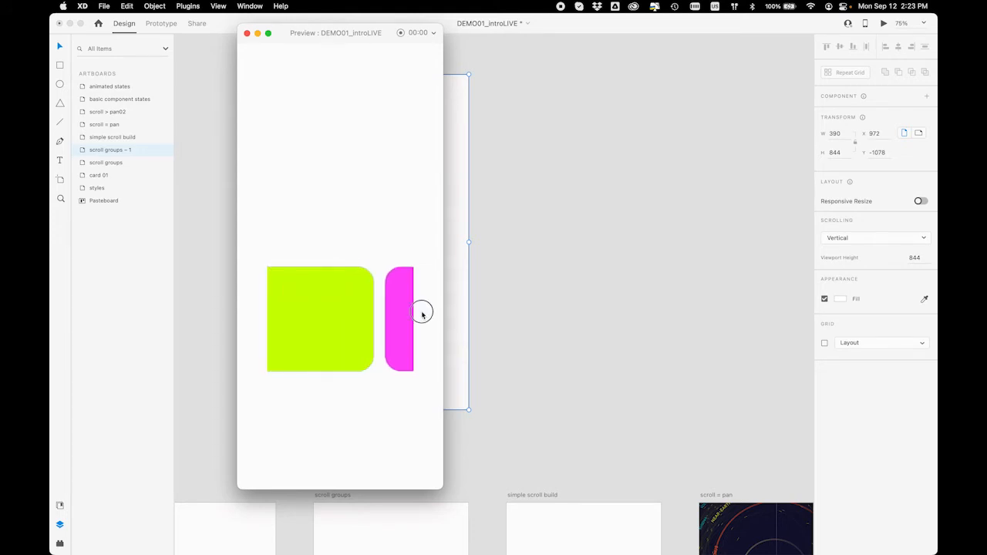
drag(321, 319, 413, 320)
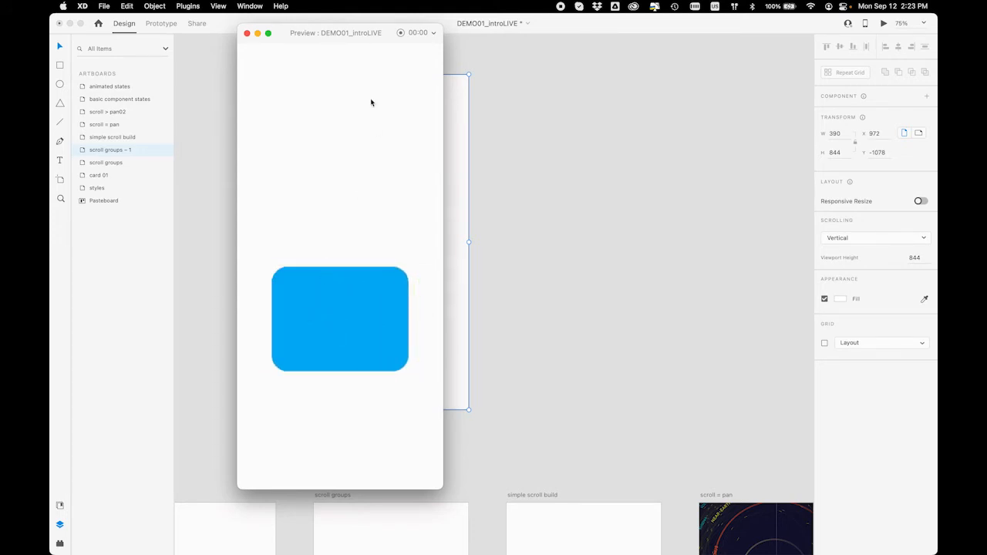
click(246, 32)
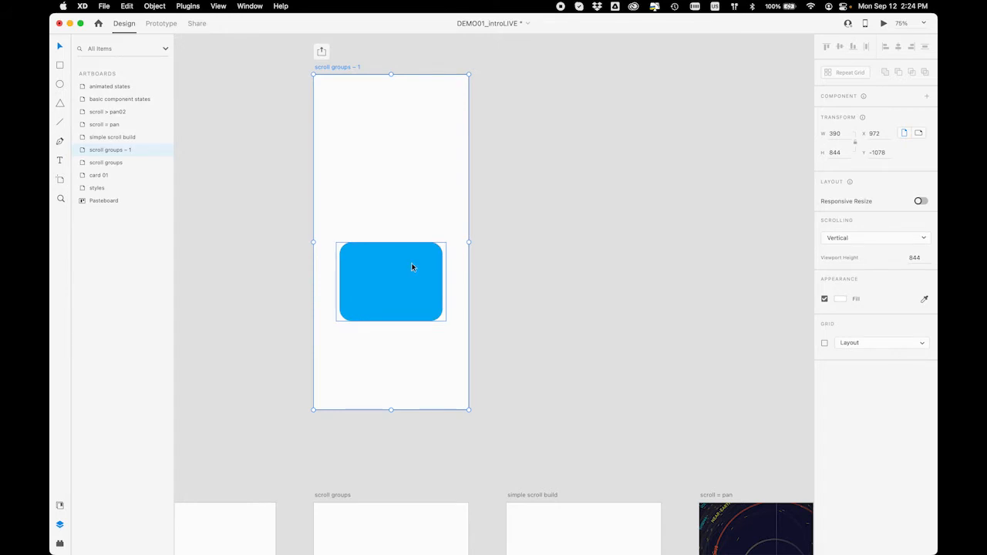
In Prototype mode, select the mag card inside the new scroll group and put it in a group of its own
click(408, 271)
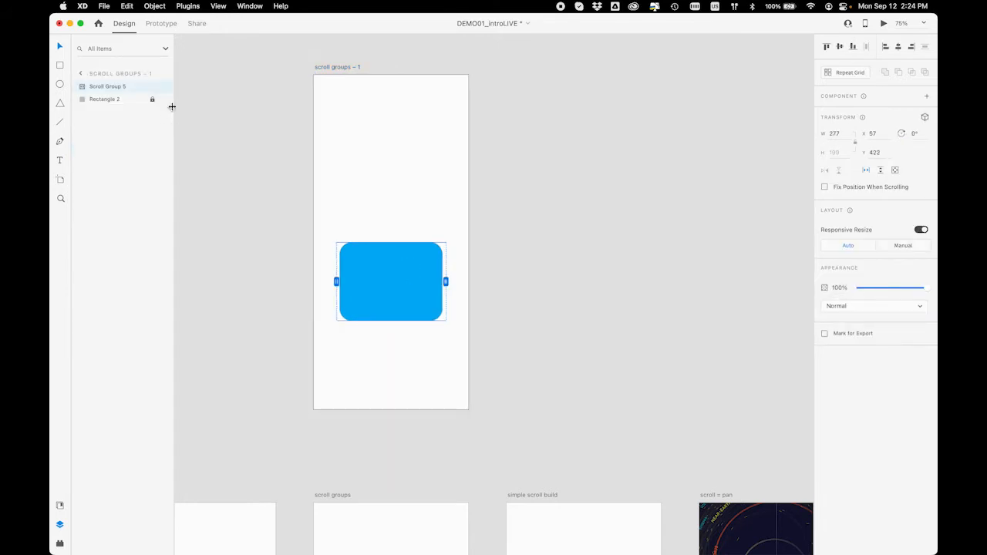
click(161, 24)
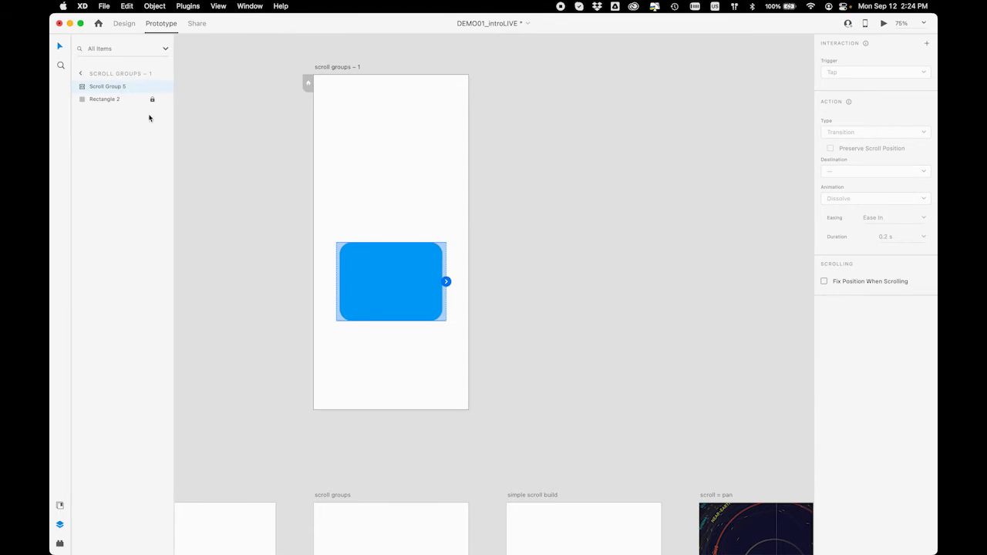
click(82, 86)
click(106, 101)
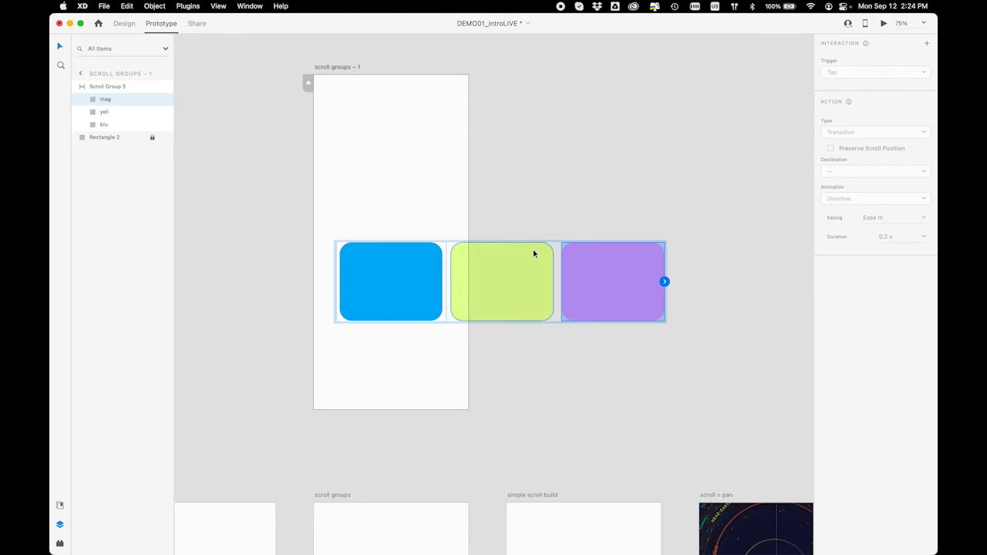
key(super+g)
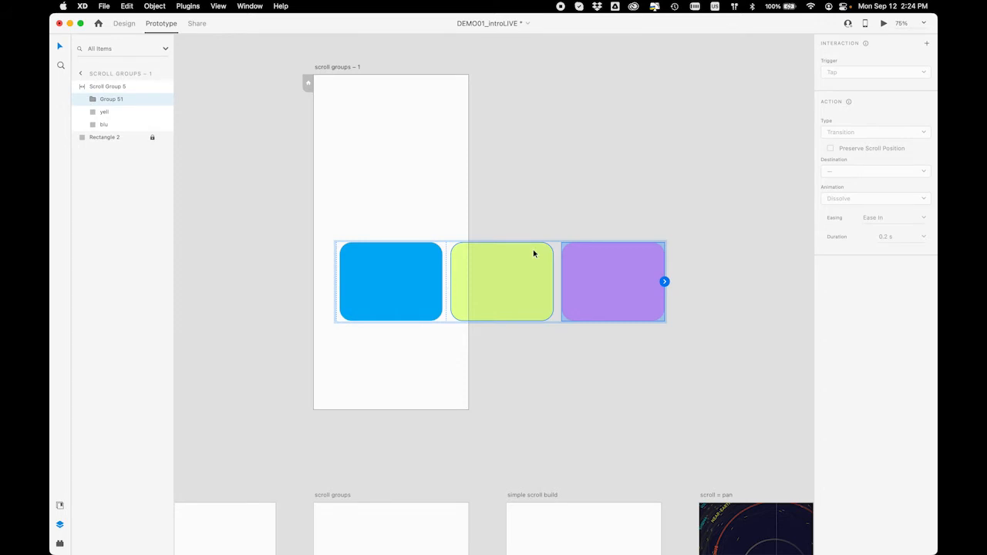
Link the magenta card's group to the simple scroll build artboard with a Tap trigger, and check the available destinations and action types
click(665, 283)
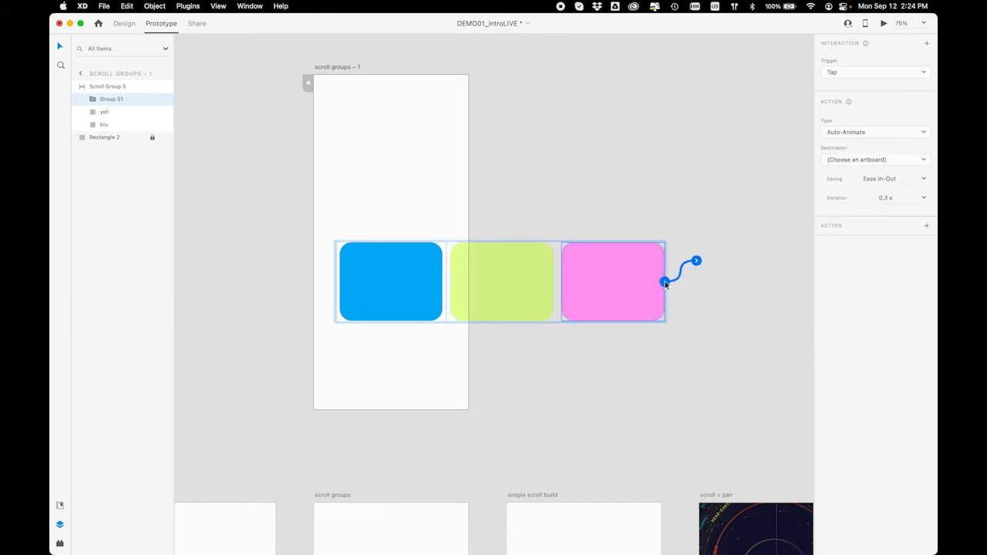
drag(696, 261, 583, 501)
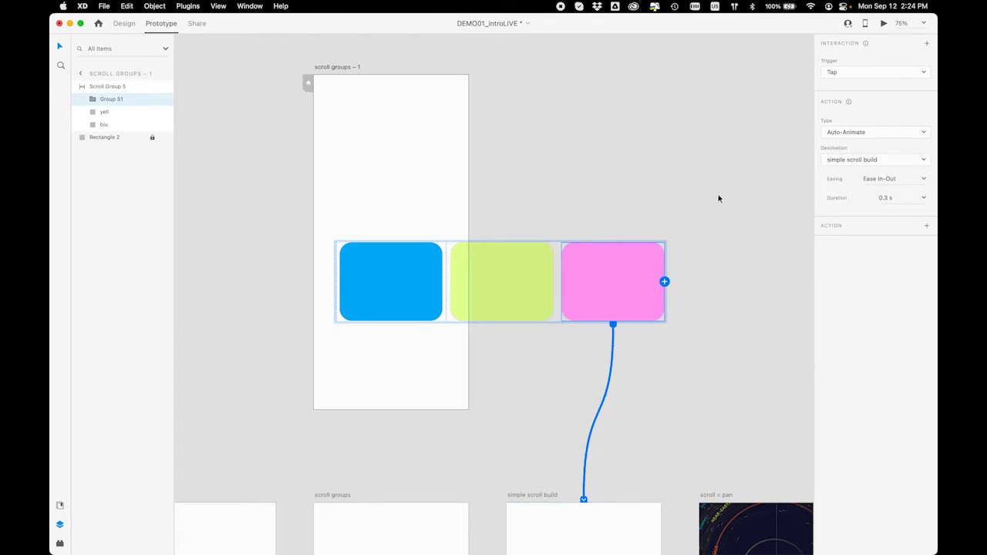
click(847, 161)
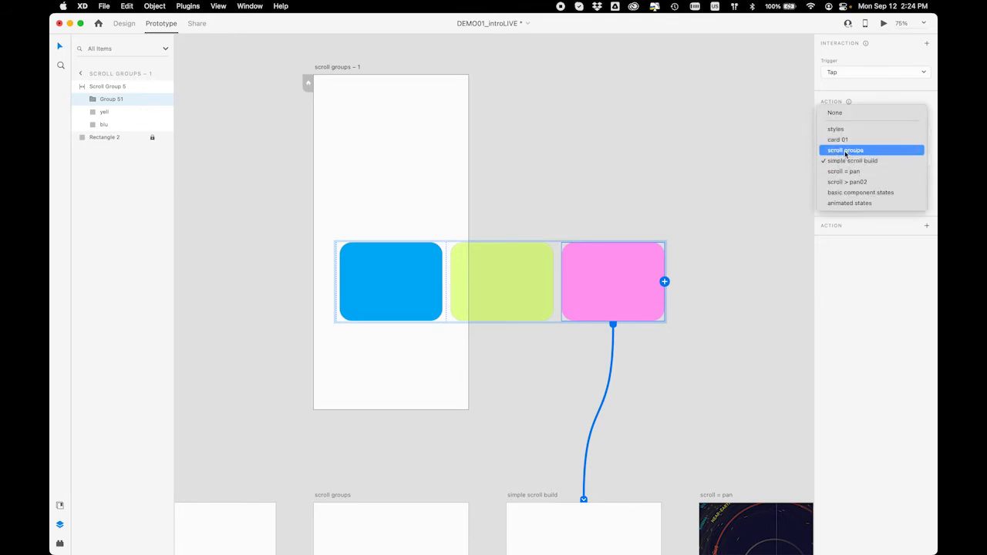
click(857, 299)
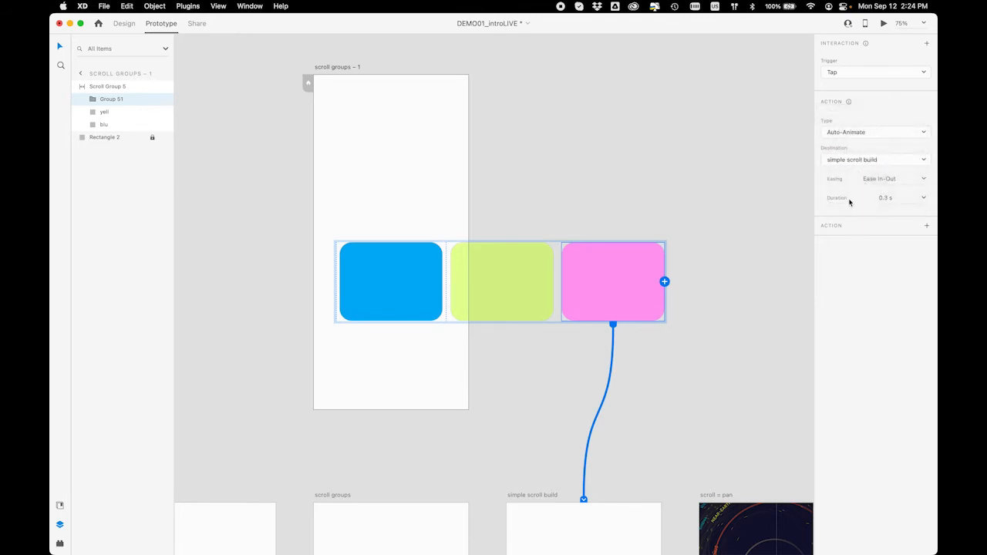
click(839, 133)
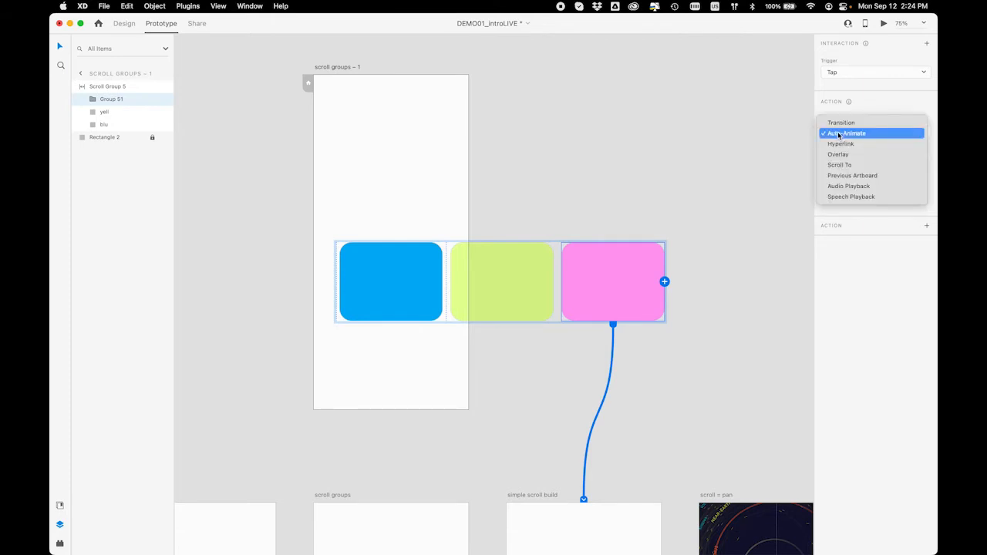
click(848, 272)
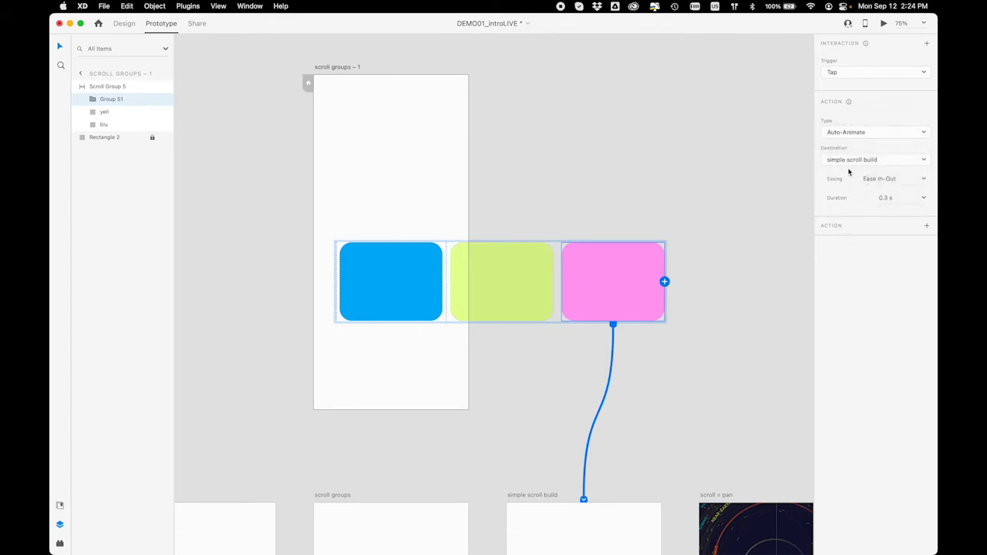
Set the magenta card's tap action to a Transition with the Slide Right animation
click(847, 132)
click(843, 122)
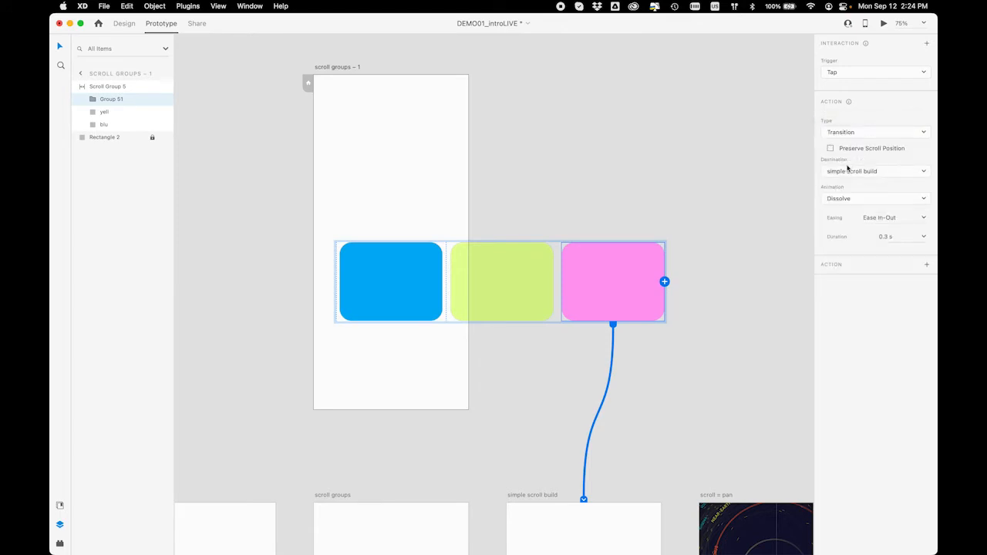
click(843, 201)
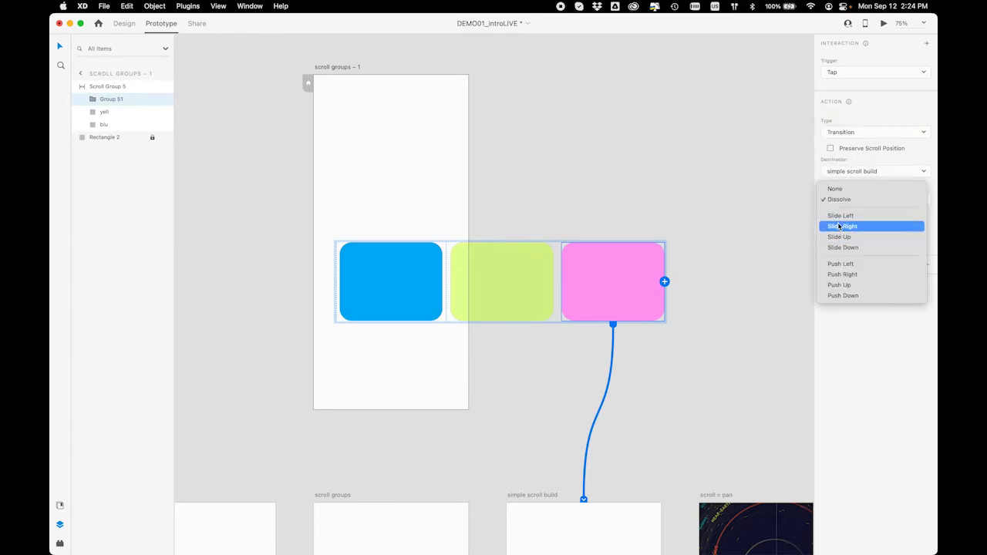
click(839, 226)
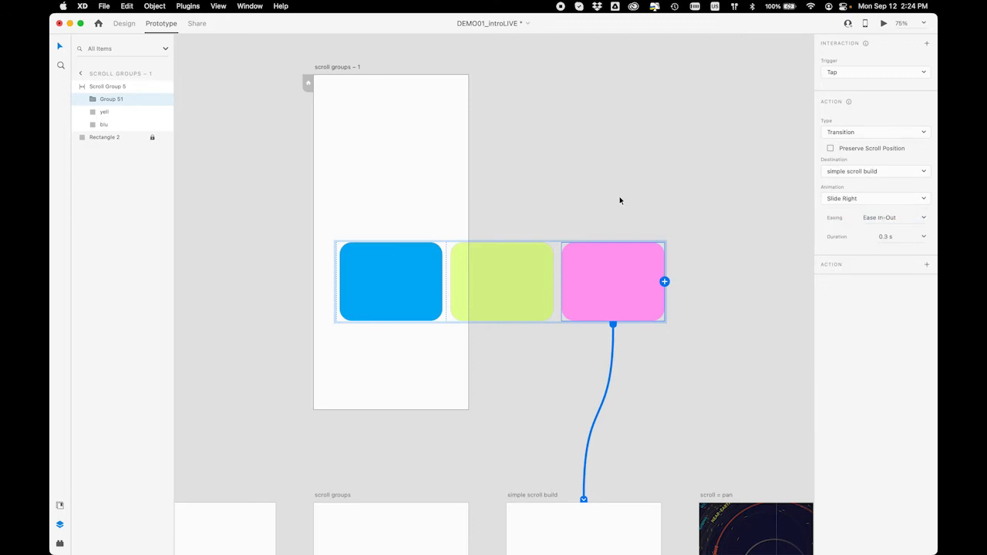
Preview the prototype, swipe to the magenta card, follow its link to simple scroll build, and test the second dot there
key(super+Return)
drag(362, 324, 212, 322)
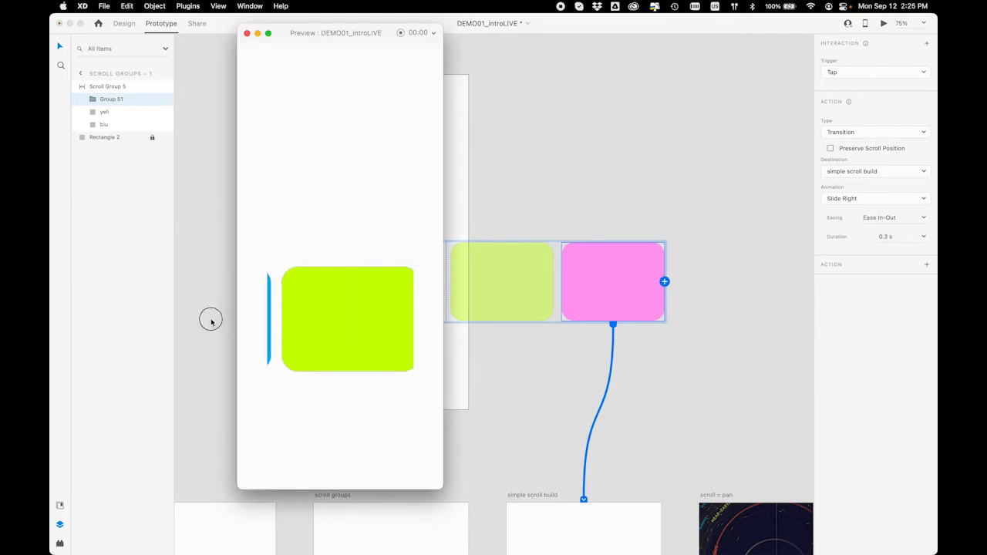
drag(305, 323, 222, 326)
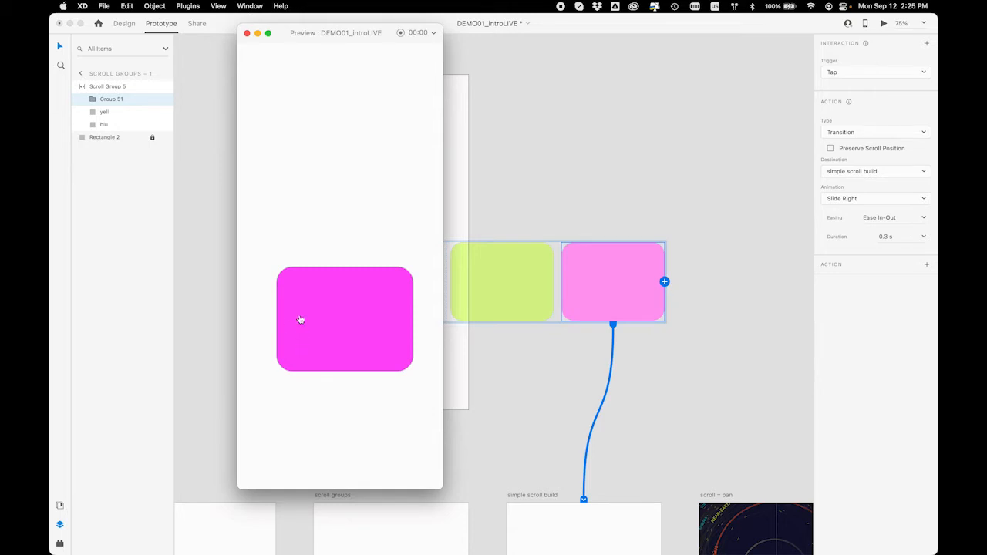
click(323, 324)
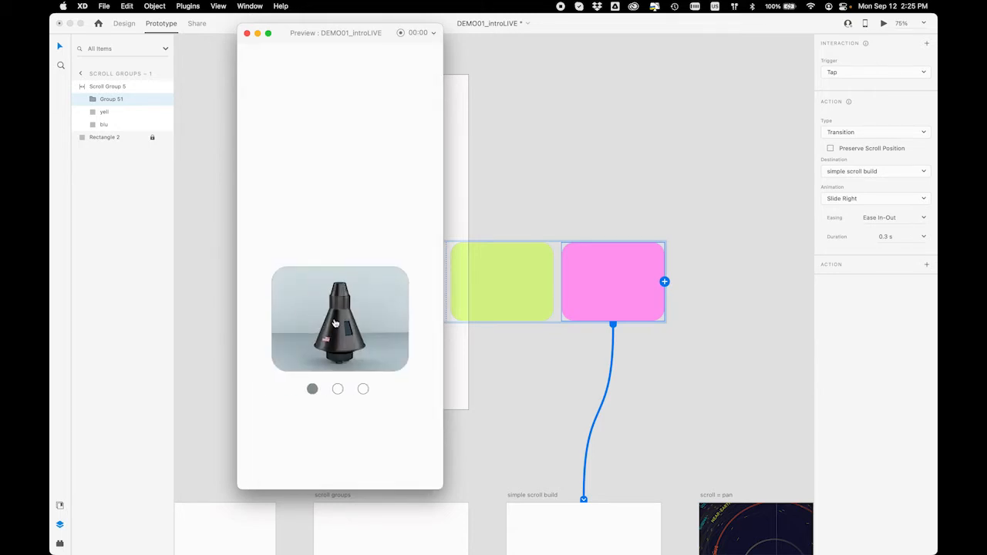
click(338, 389)
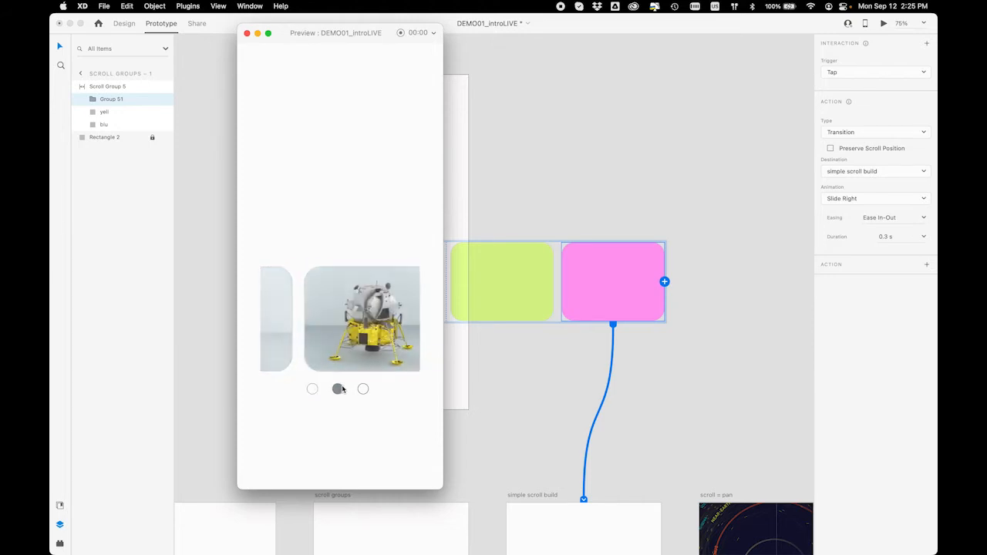
Test the dots and the capsule card's link in the preview, return from the star map, and close the preview
click(363, 388)
click(338, 388)
click(312, 390)
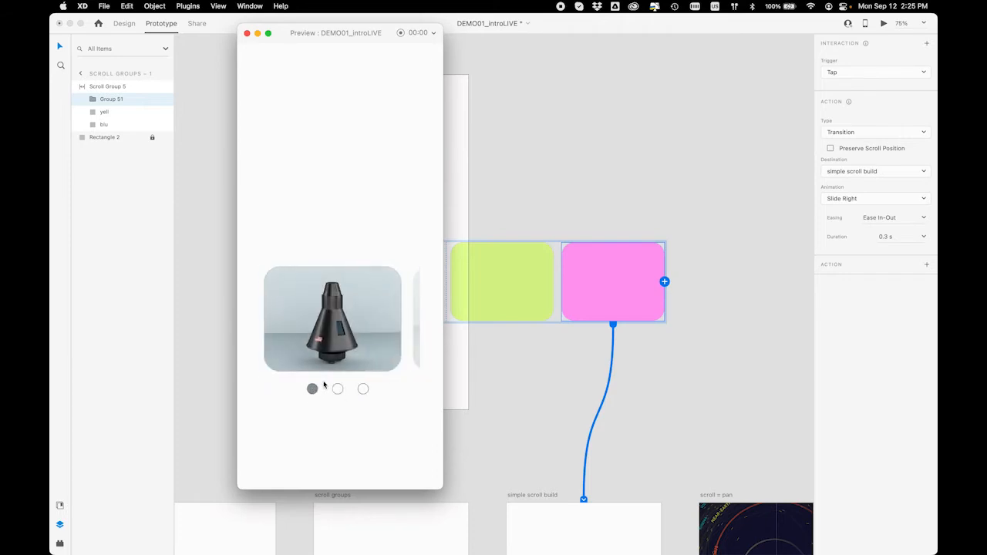
click(334, 319)
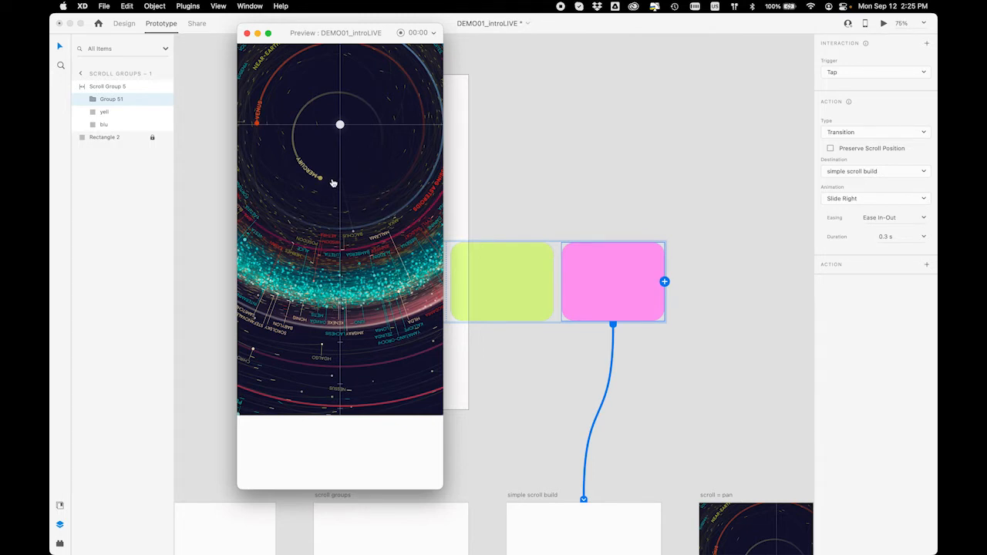
drag(344, 160, 353, 320)
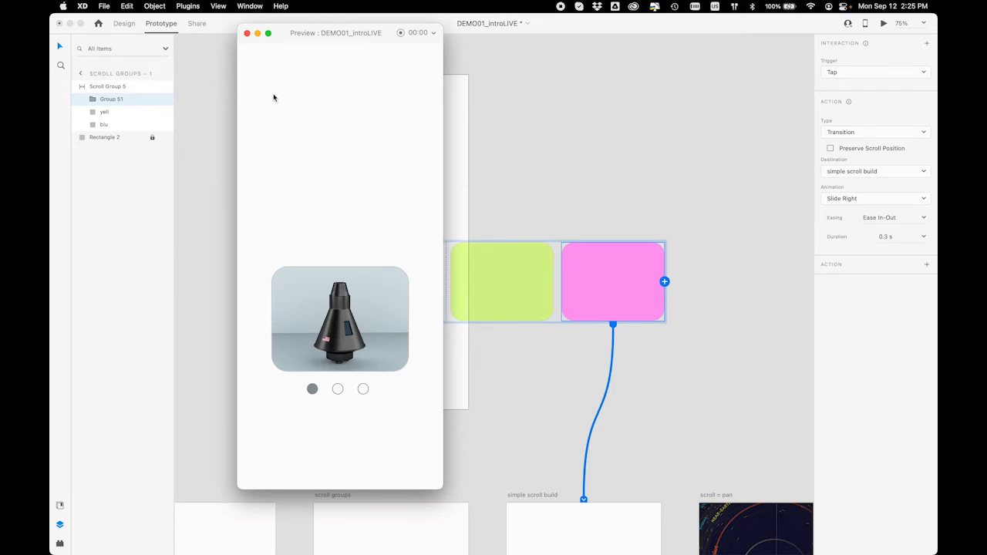
click(247, 33)
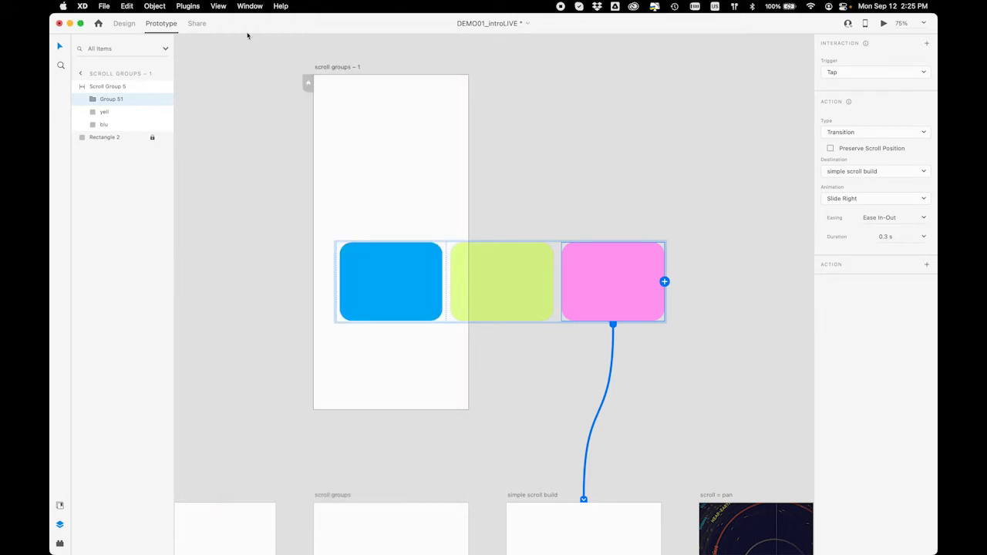
In Design mode, draw a circle about 32 × 32 near the upper-left corner of the scroll groups – 1 artboard
click(347, 160)
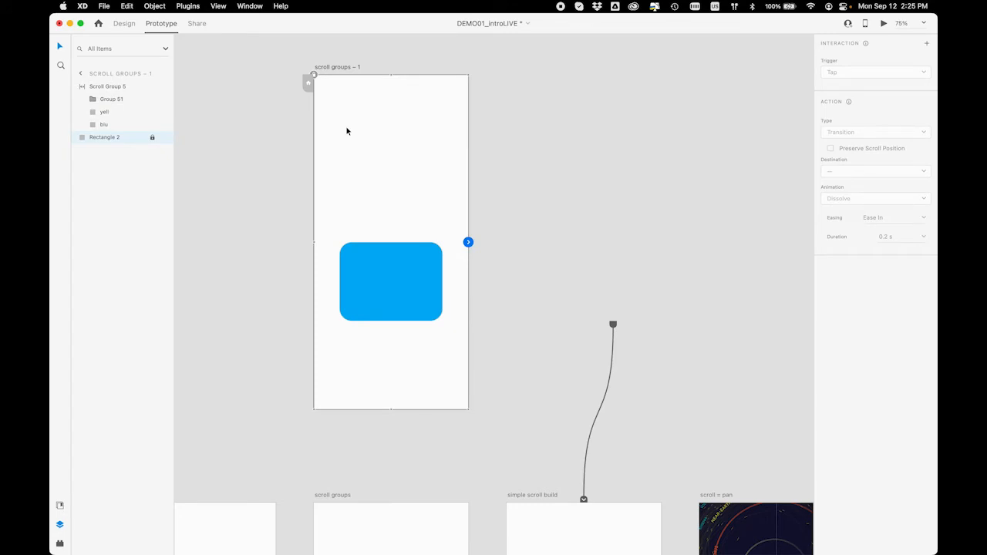
drag(324, 89, 342, 110)
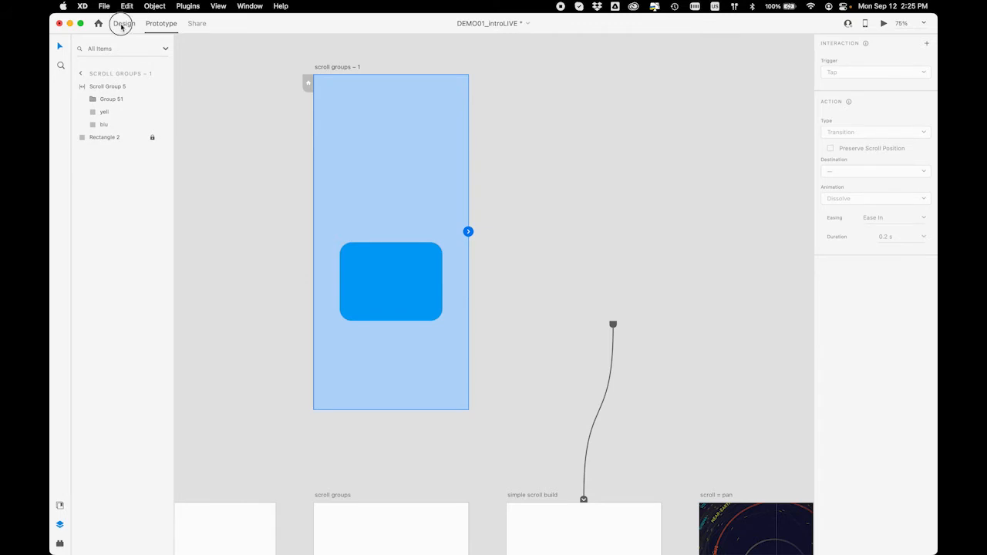
click(123, 23)
key(e)
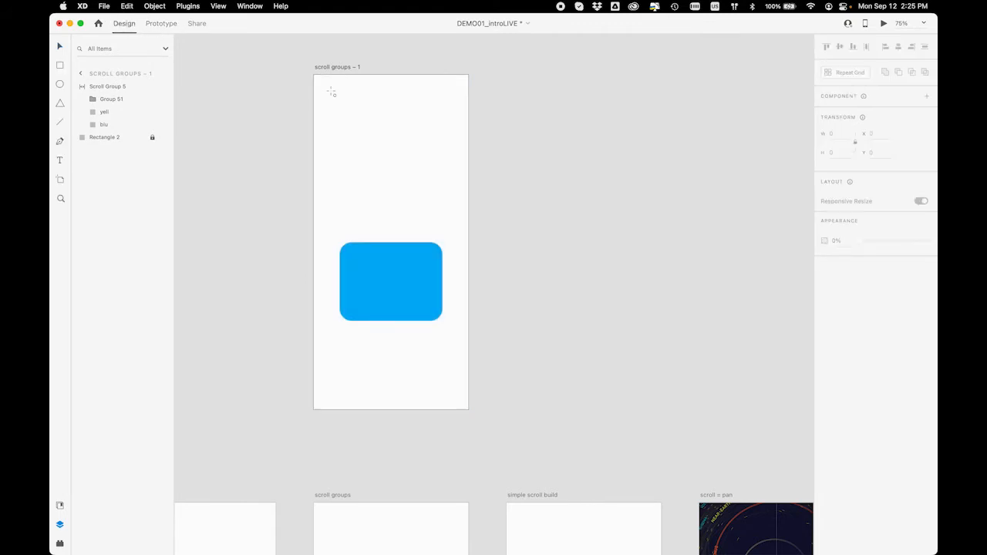
drag(323, 92, 335, 104)
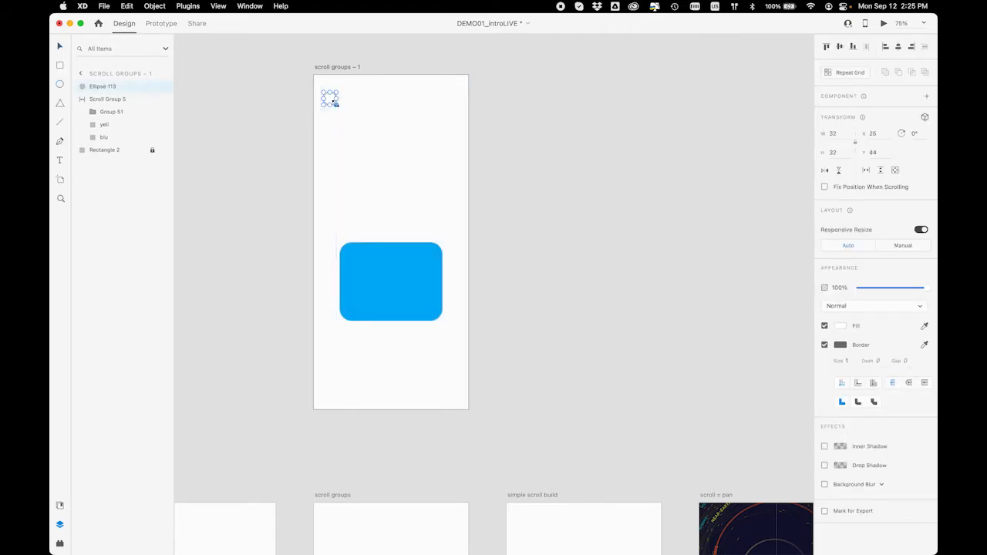
Remove the new circle's border and fill it with the saved magenta swatch
click(824, 345)
click(841, 327)
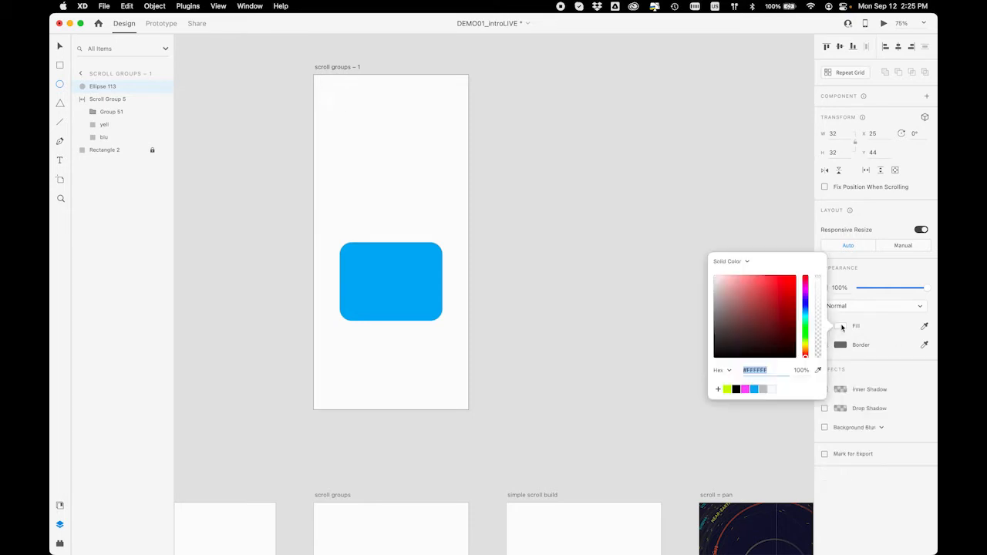
click(745, 390)
key(BackSpace)
click(383, 176)
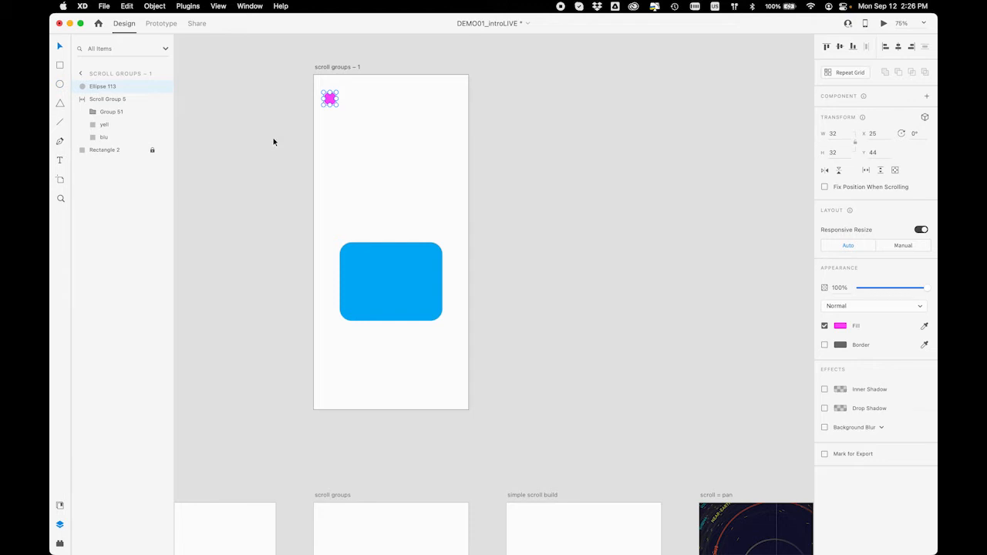
Group the magenta circle and rename the group as back circle
key(super+g)
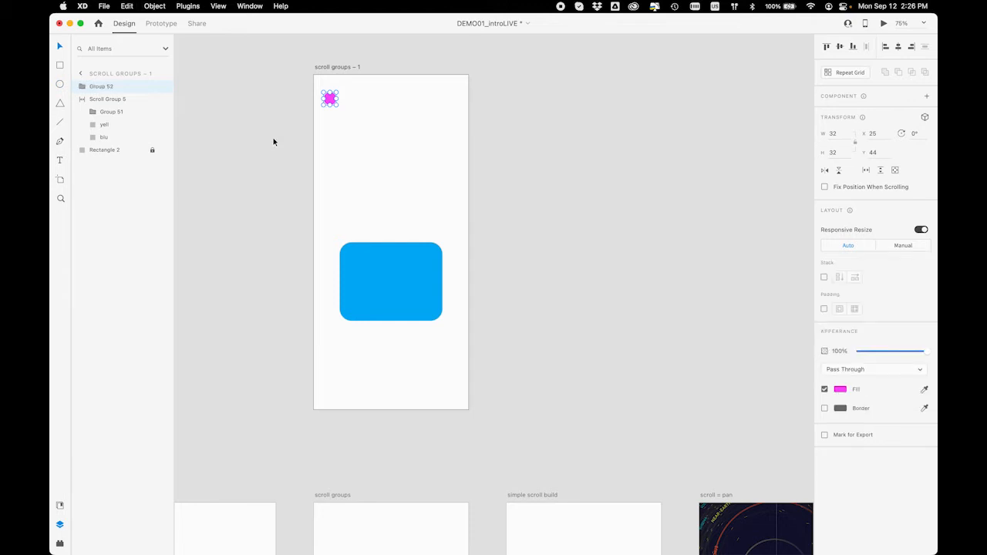
double_click(107, 86)
text(back)
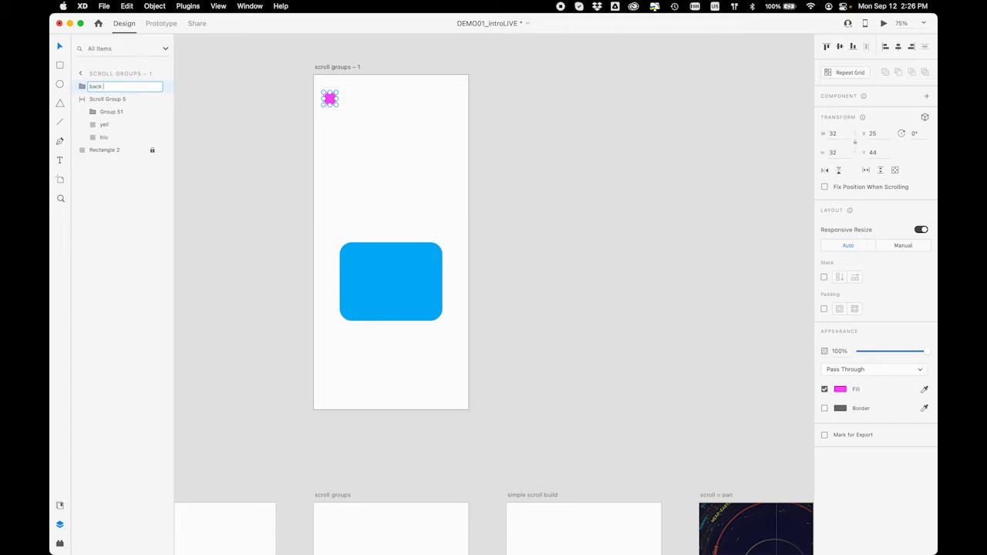
text( circle)
key(Return)
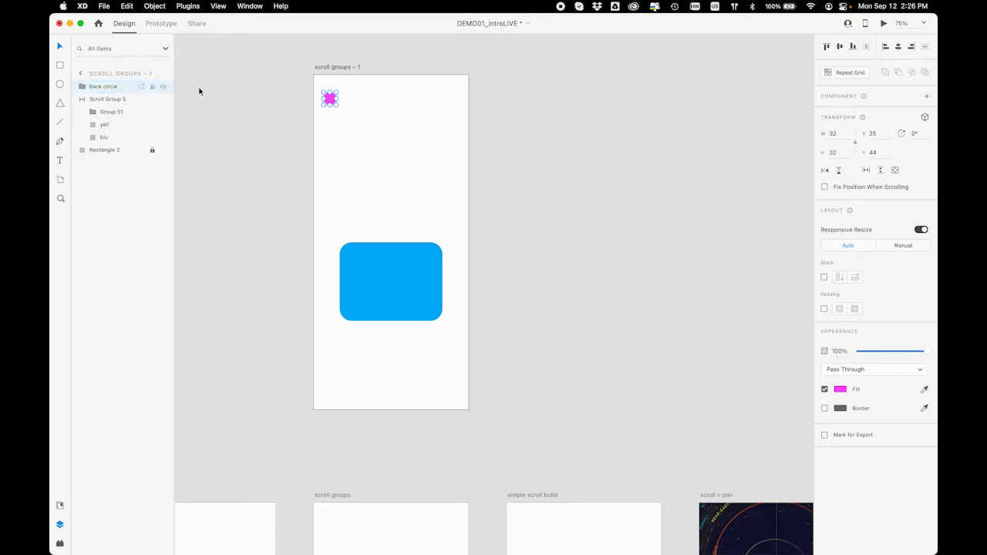
In Prototype mode, give the back circle group a Tap interaction with the Previous Artboard action type
click(160, 24)
click(335, 100)
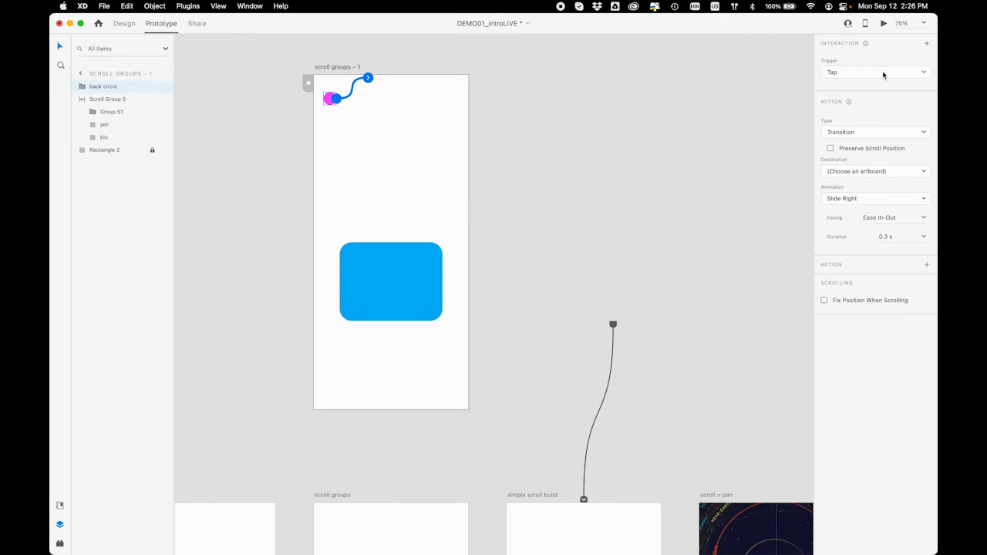
click(864, 132)
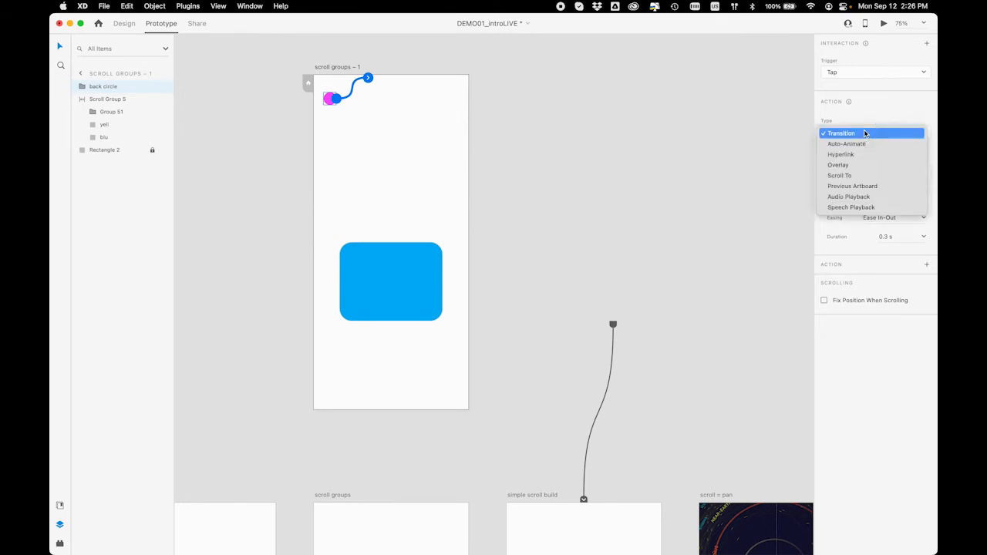
click(865, 133)
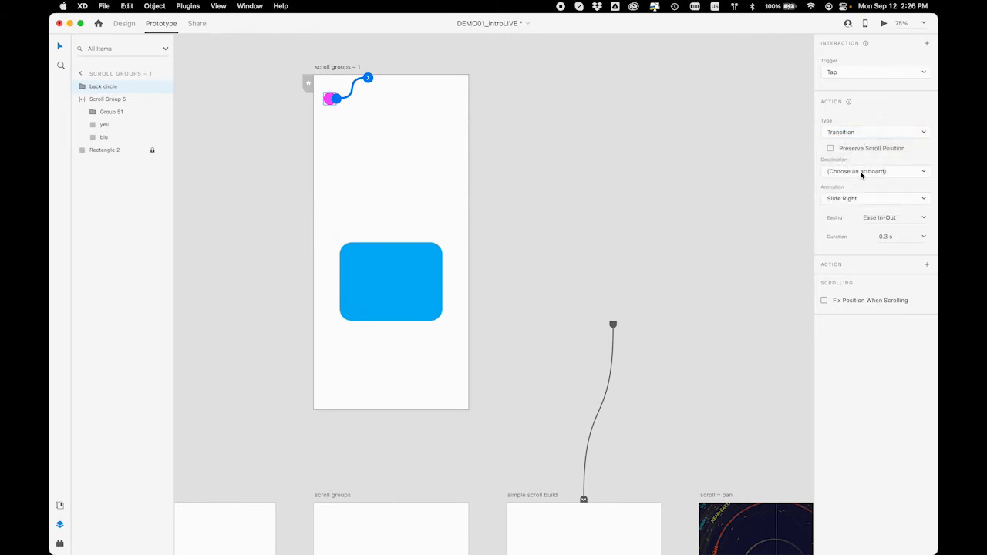
click(862, 173)
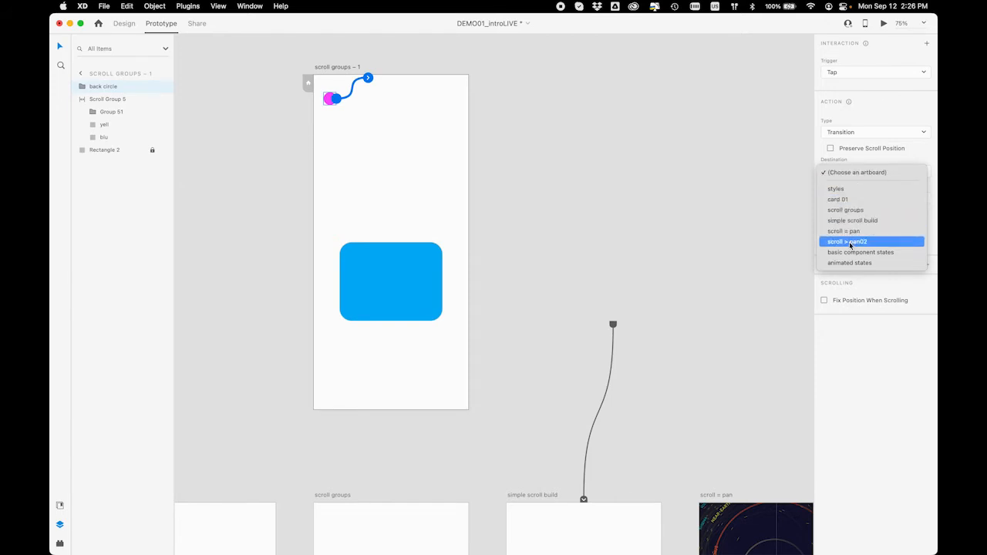
click(843, 173)
click(845, 134)
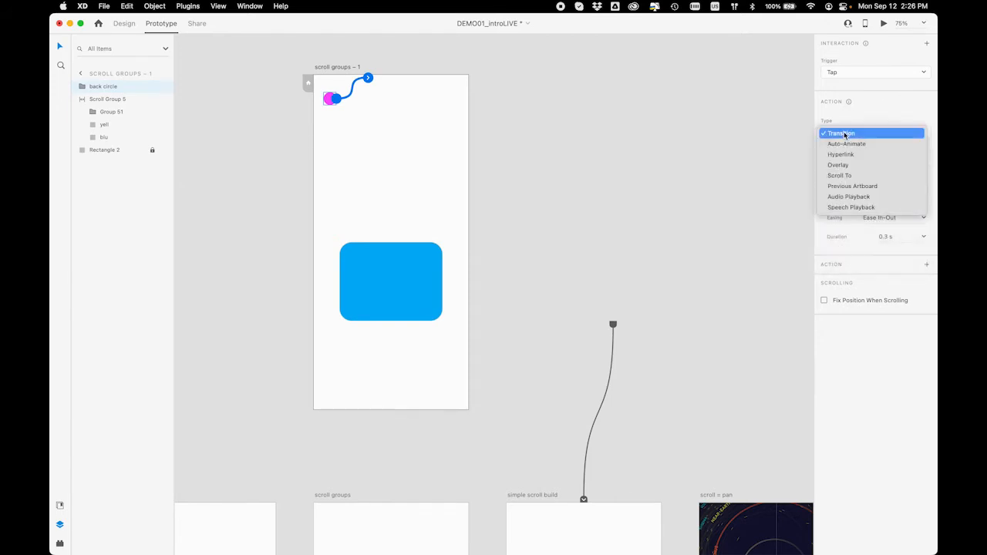
click(841, 186)
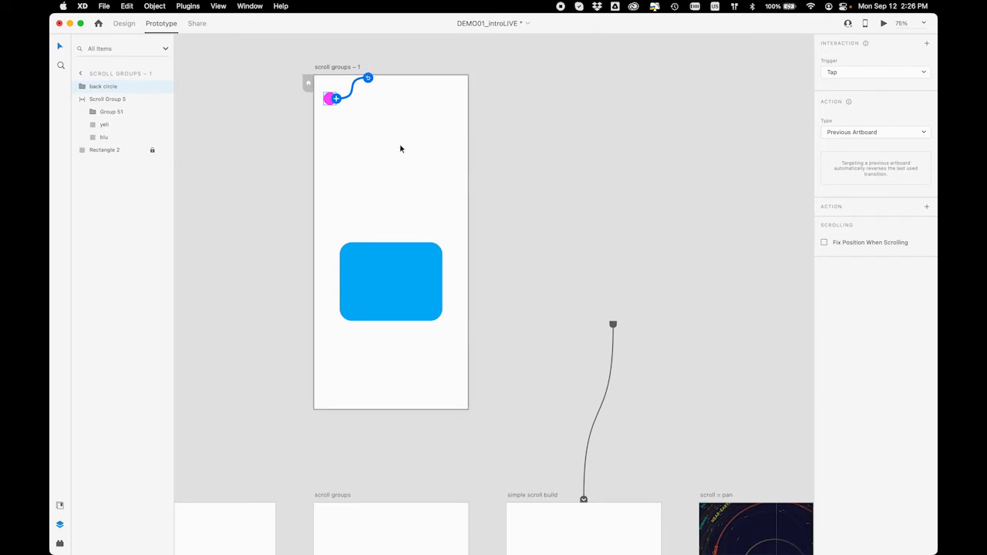
Preview the prototype, swipe through the coloured cards, follow the links through simple scroll build to scroll = pan, and close the preview
key(super+Return)
drag(346, 335, 224, 334)
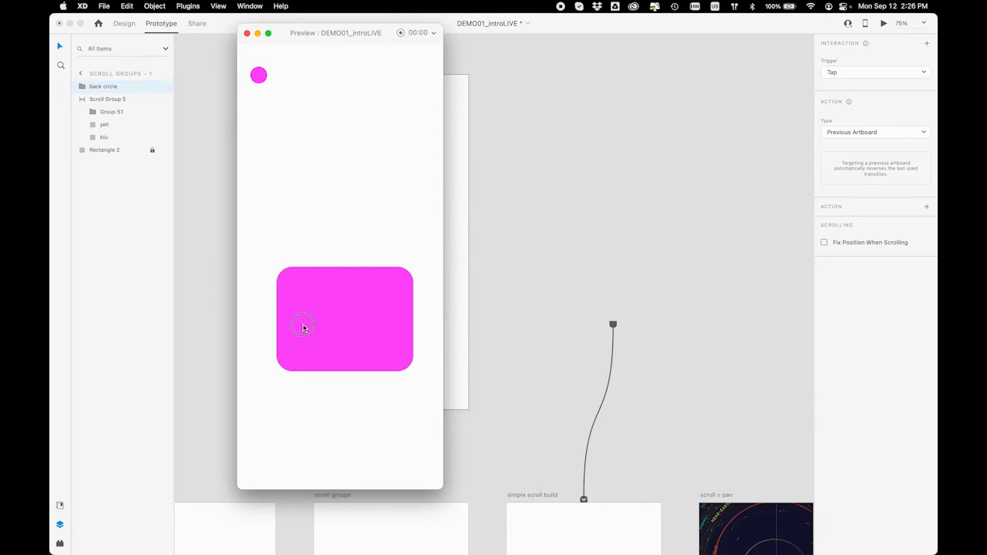
drag(304, 330, 467, 330)
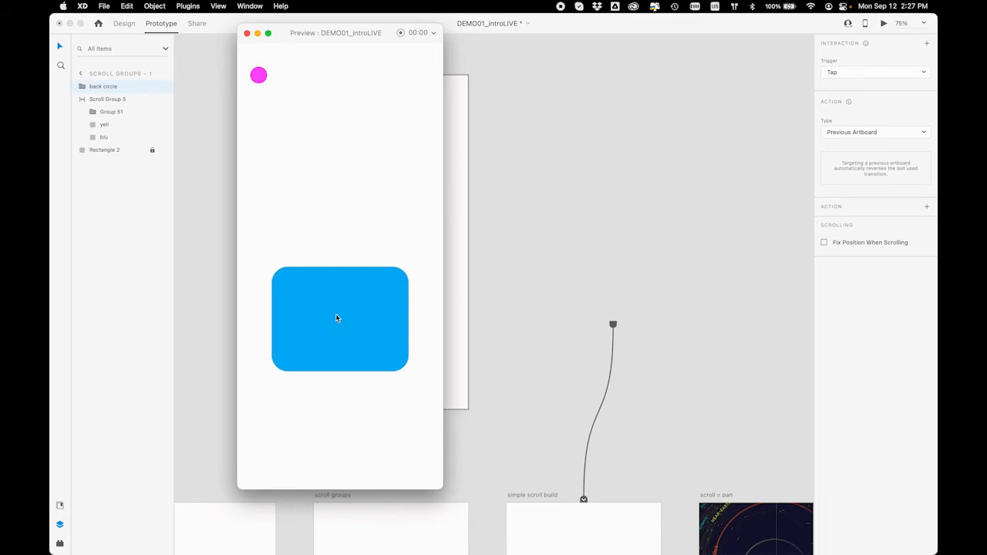
drag(336, 318, 258, 315)
key(Right)
key(Right)
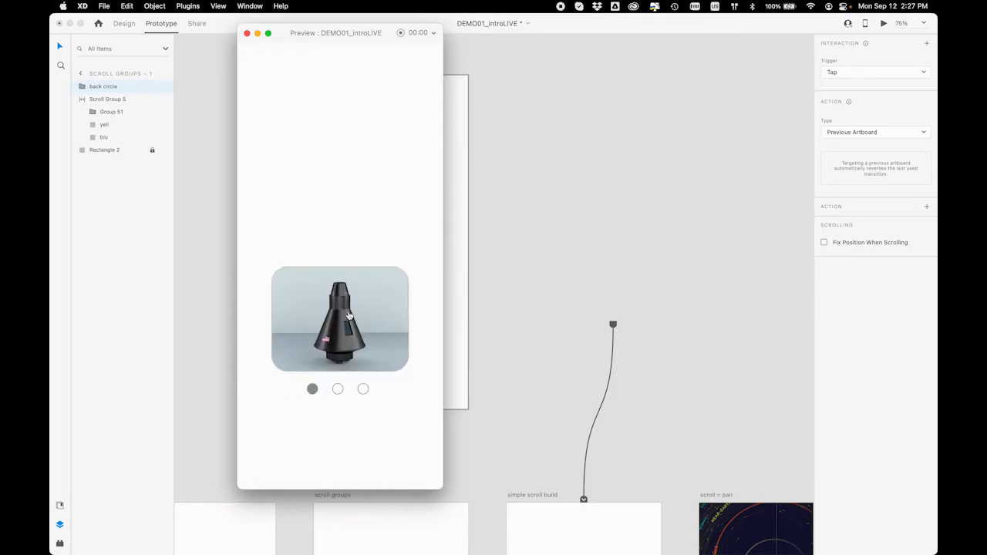
click(350, 315)
click(354, 313)
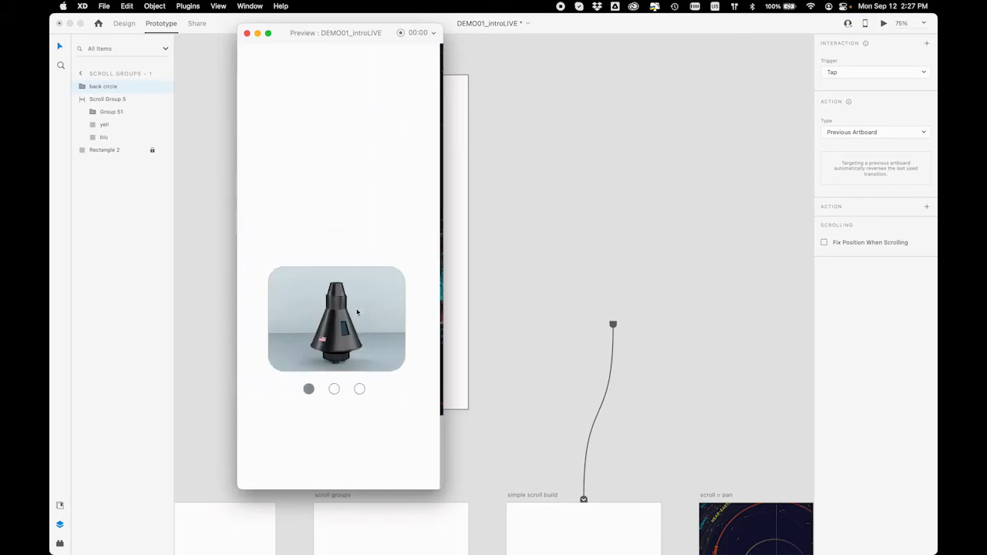
click(334, 310)
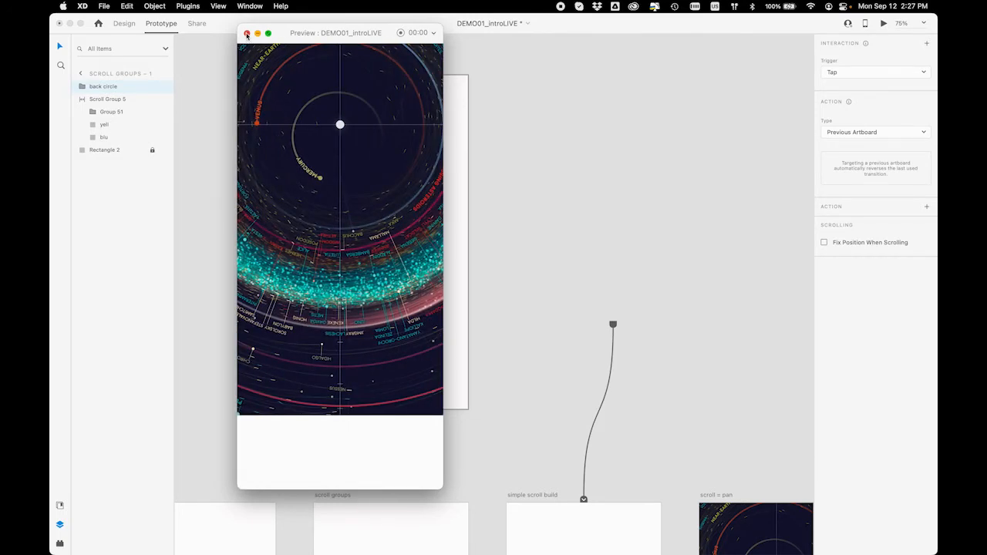
click(247, 34)
Redirect the scroll = pan artboard's scroll group link from simple scroll build to the scroll groups – 1 artboard
scroll(453, 417, down, 10)
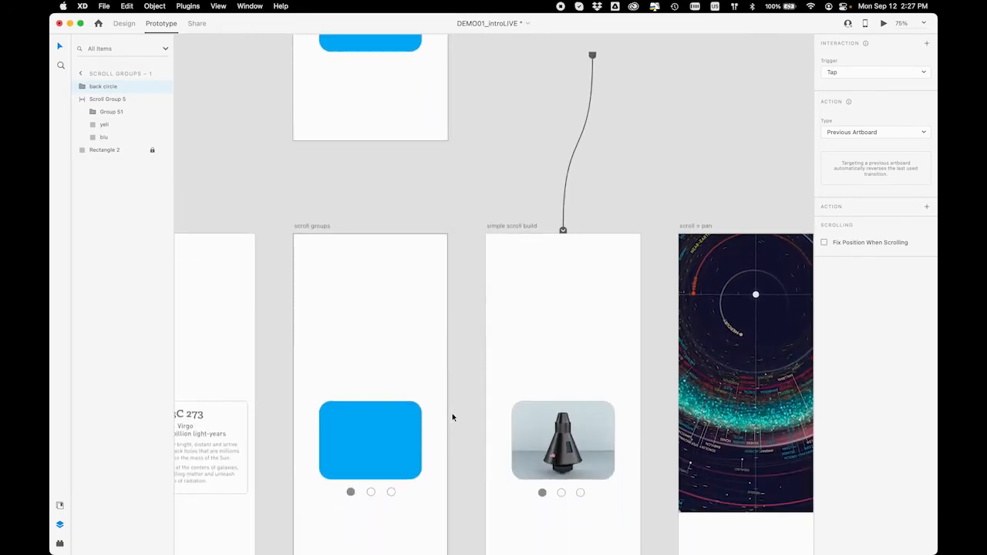
click(705, 353)
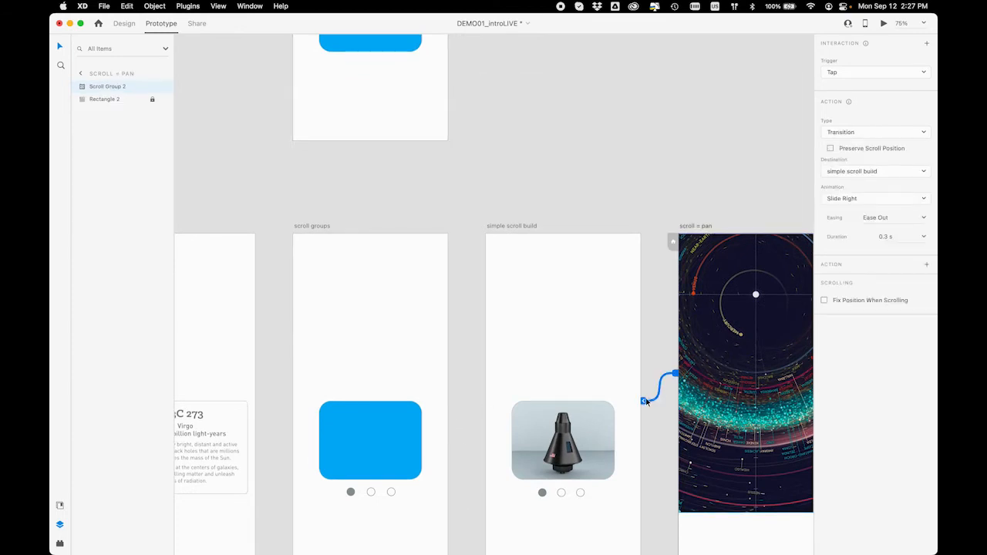
drag(645, 401, 448, 74)
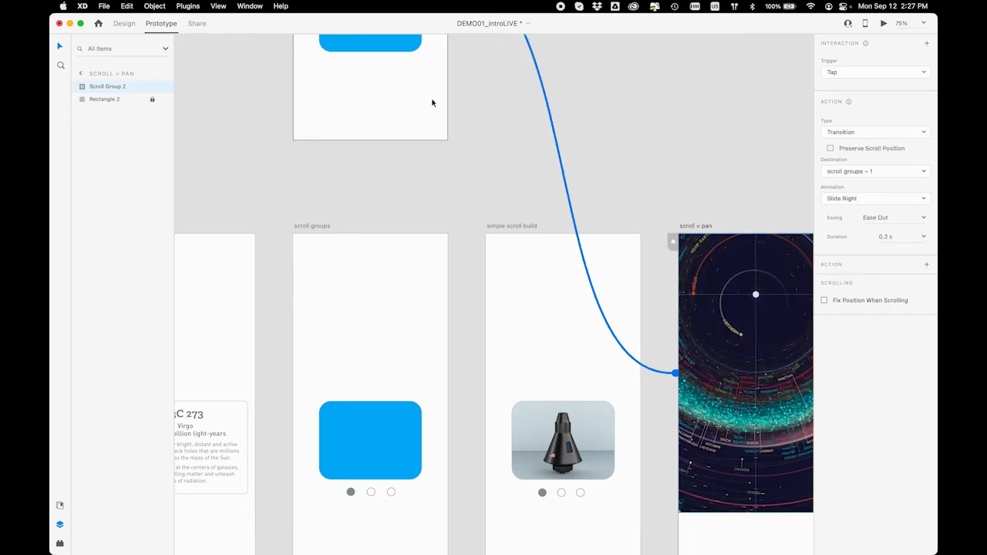
Preview from scroll groups – 1, follow the magenta card through the linked artboards, test the back circle, and close the preview
scroll(432, 103, up, 5)
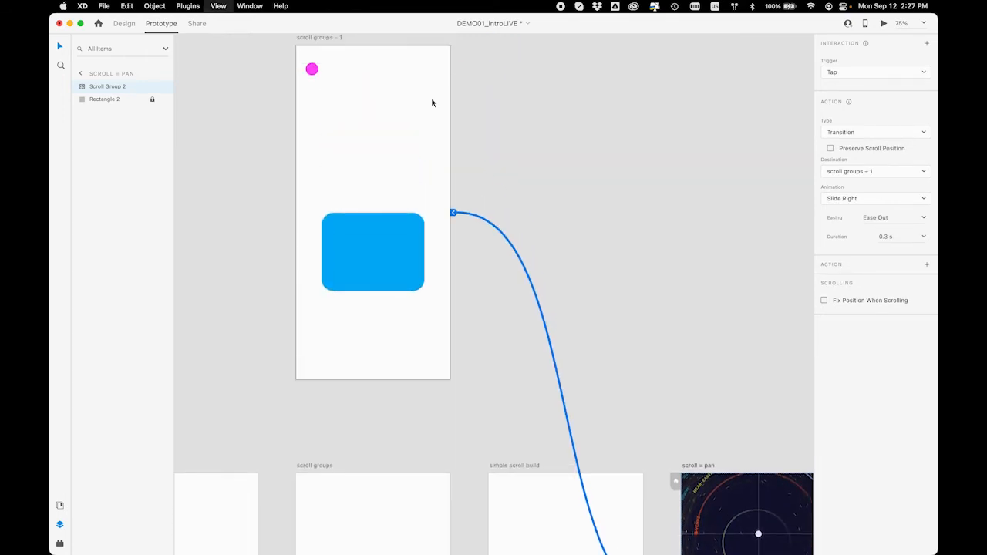
key(super+minus)
key(super+minus)
click(430, 193)
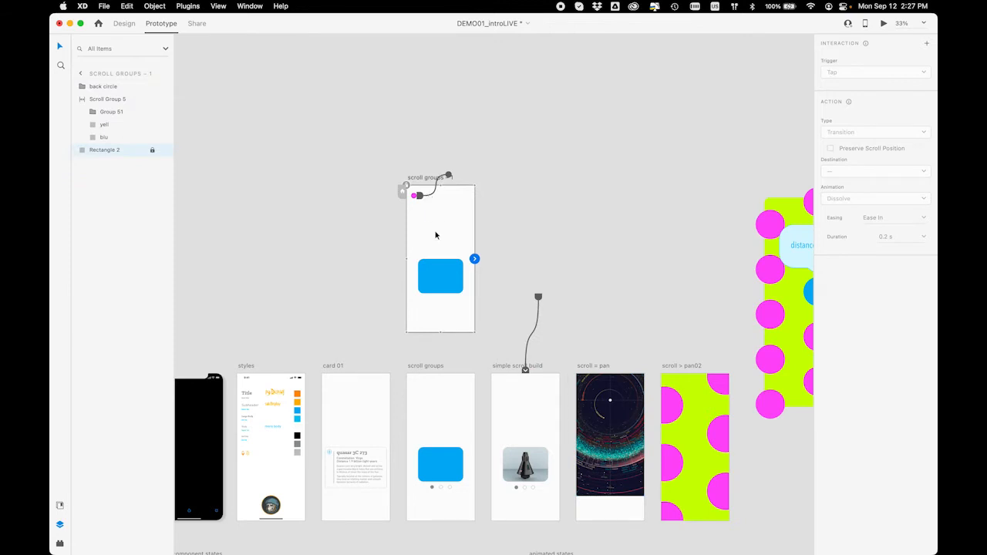
key(super+Return)
click(344, 316)
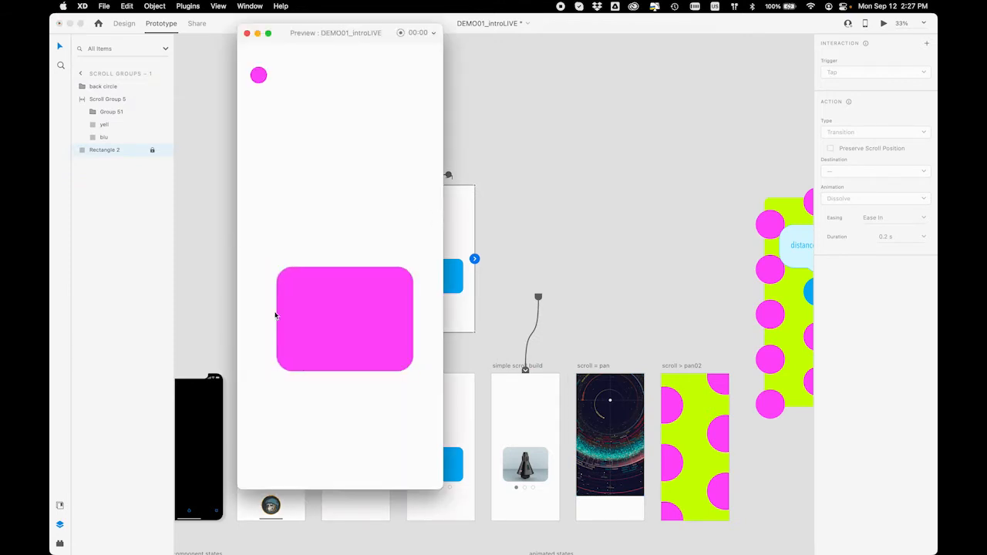
click(319, 311)
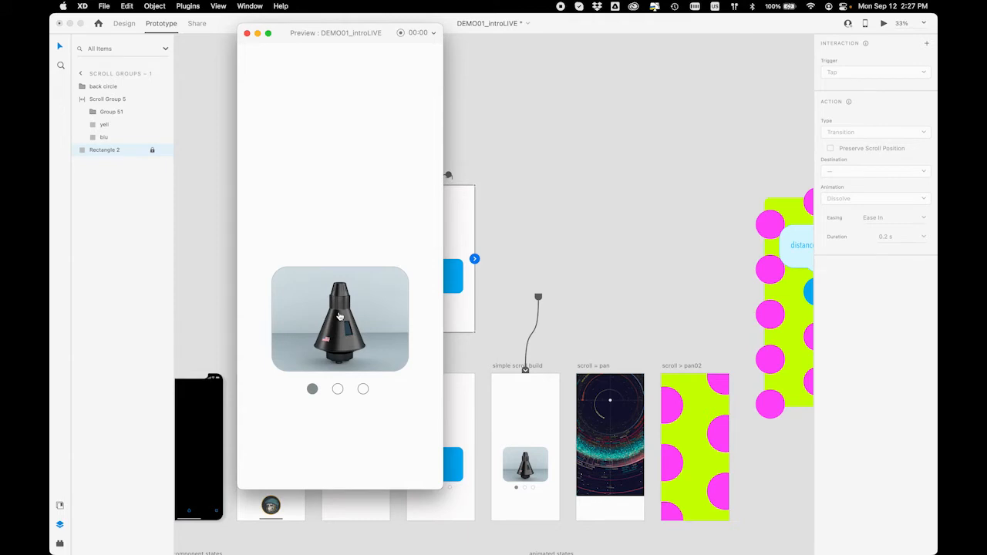
click(339, 316)
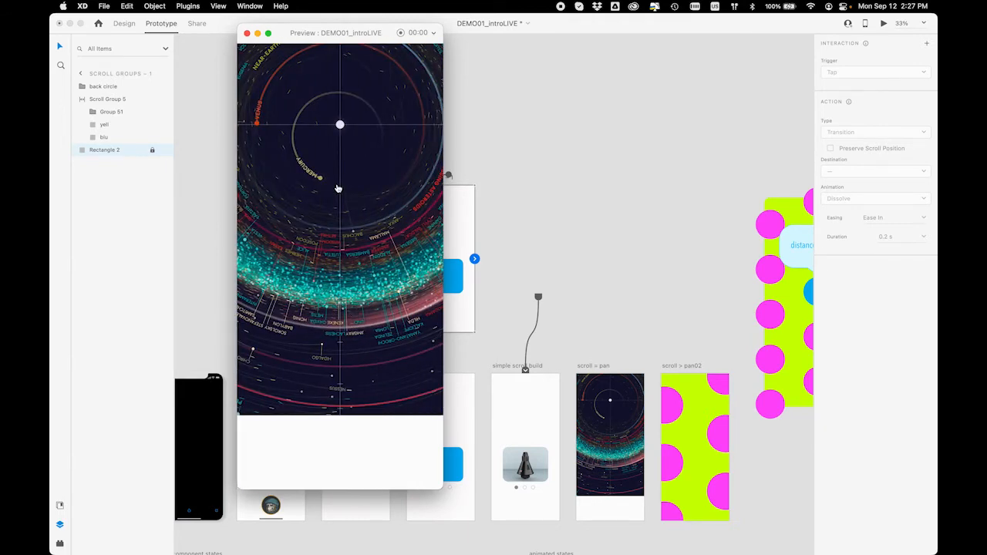
click(337, 188)
click(258, 77)
click(247, 34)
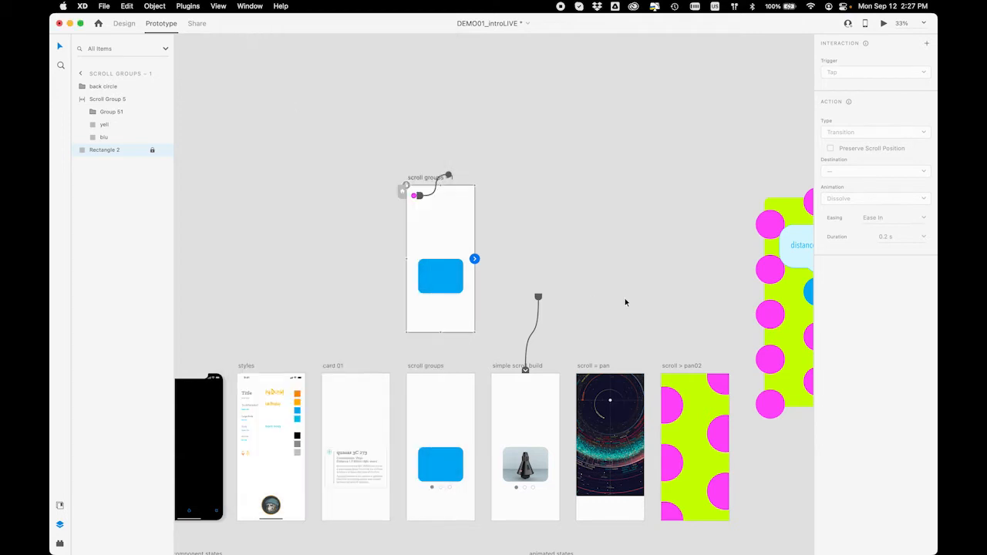
Focus on the simple scroll build artboard, expand the layers of its card component, and switch to Design mode
scroll(624, 303, right, 3)
scroll(625, 303, down, 1)
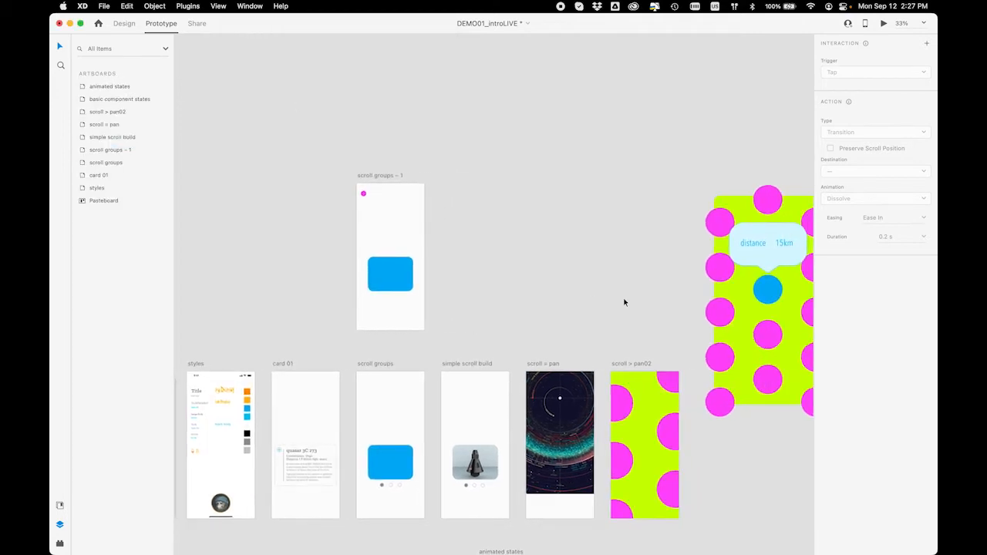
click(477, 437)
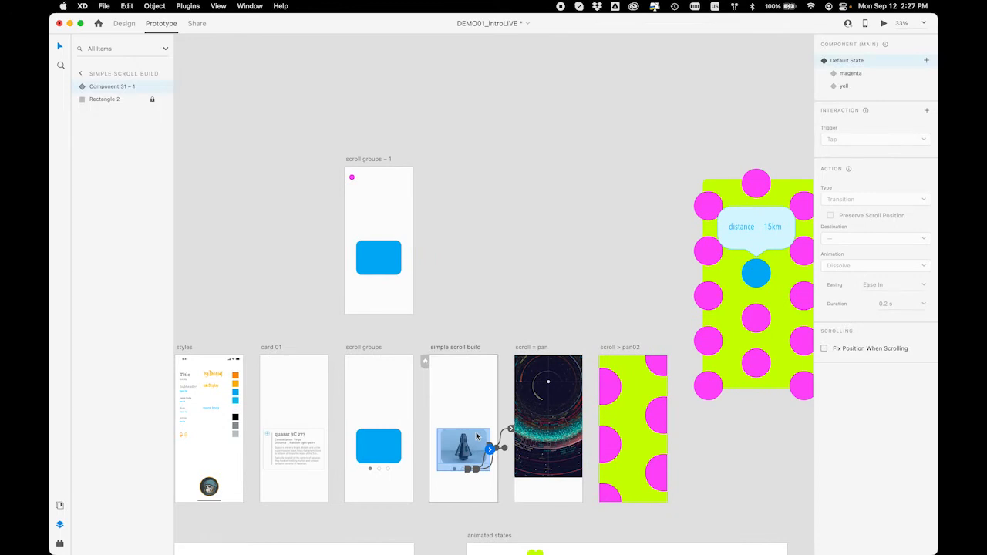
key(super+1)
scroll(477, 437, down, 8)
scroll(477, 436, up, 3)
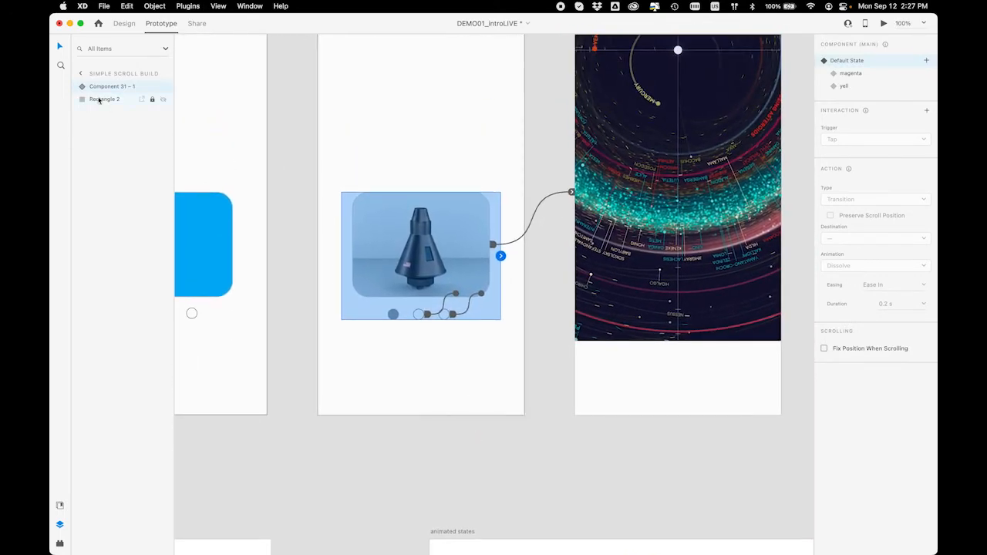
click(82, 86)
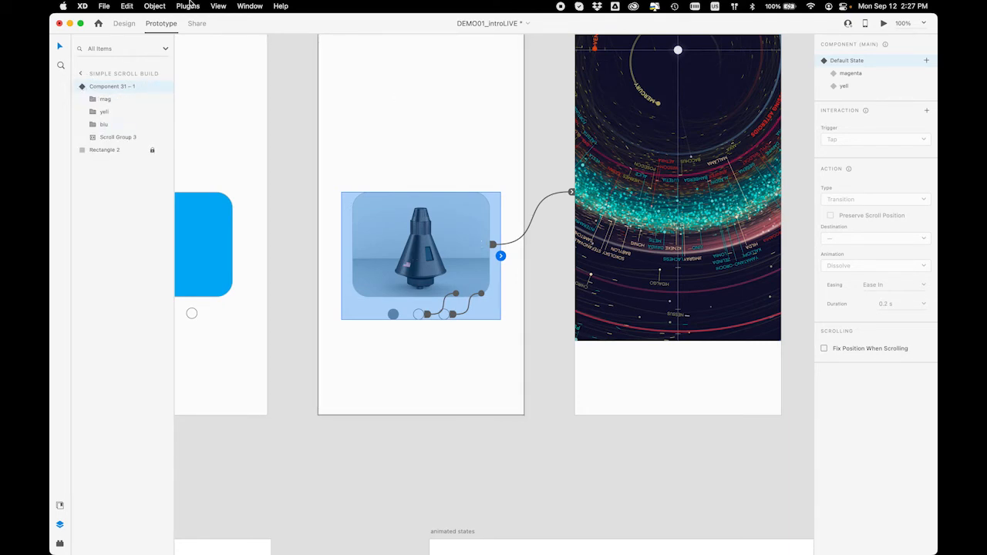
click(127, 28)
click(425, 354)
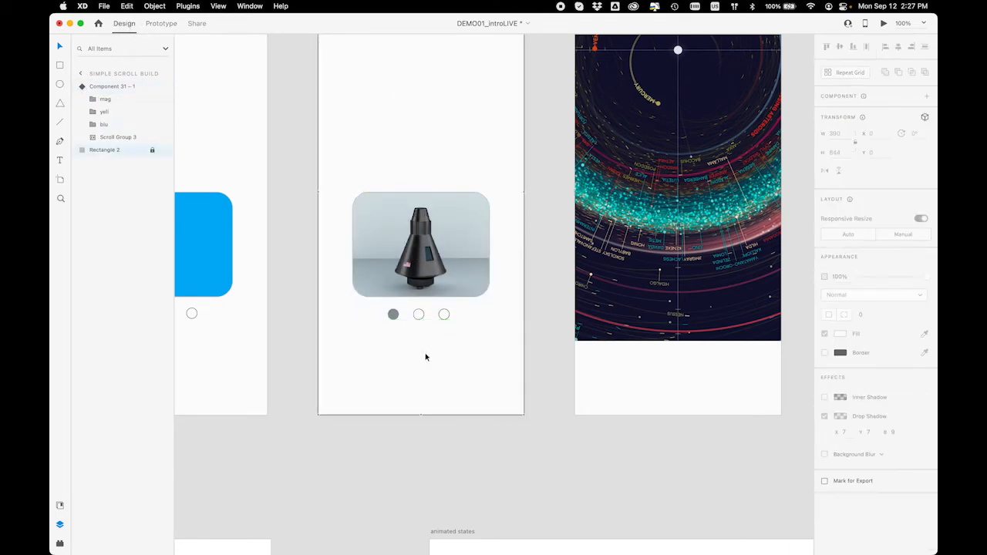
Widen the viewport of Scroll Group 3 in the simple scroll build component to 808 to reveal the neighbouring cards
click(425, 271)
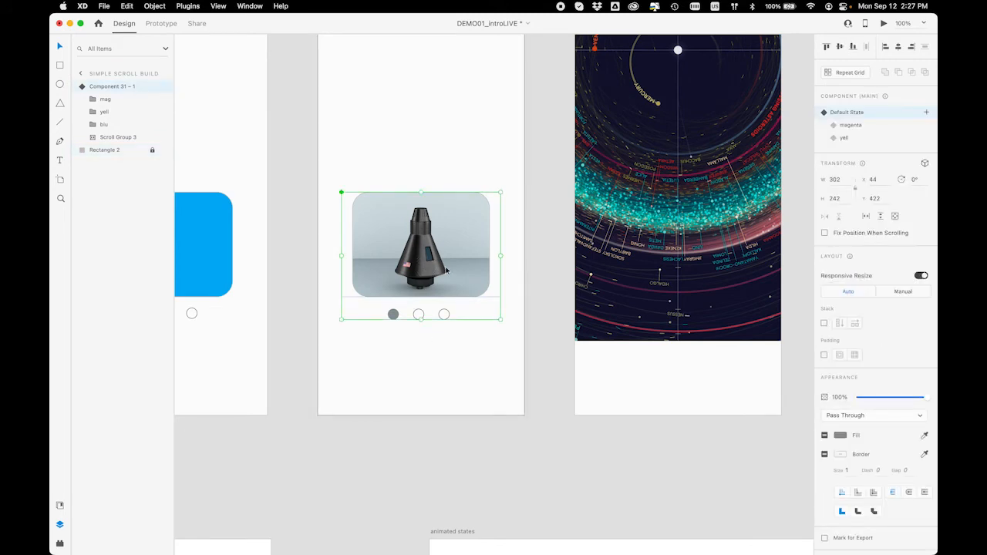
click(115, 137)
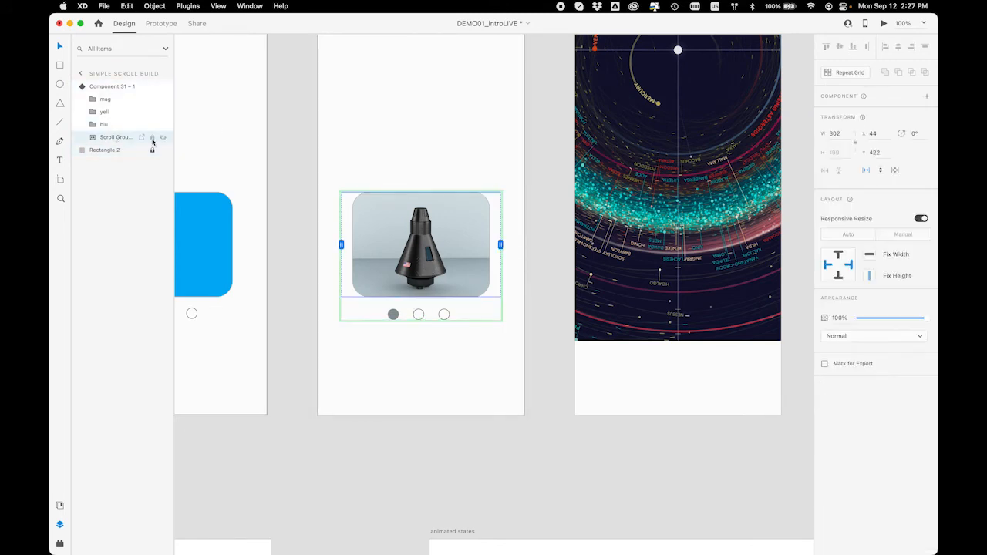
drag(503, 242, 768, 244)
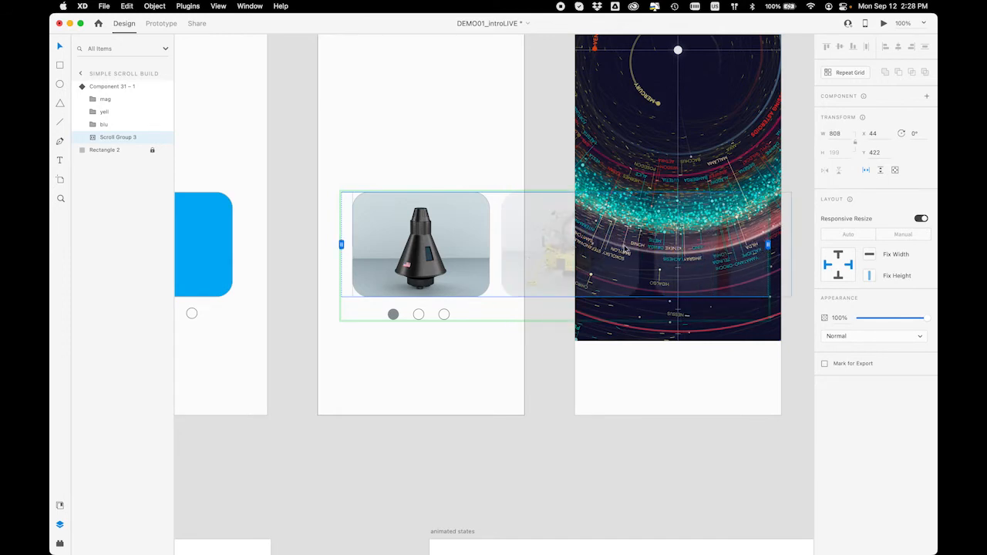
scroll(592, 257, right, 2)
scroll(592, 256, left, 2)
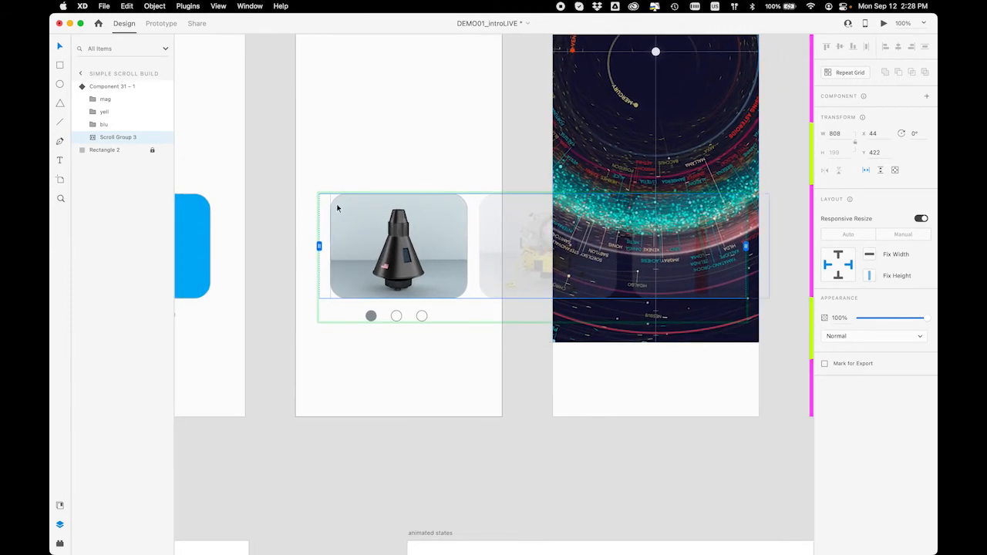
Examine the mag, yell and blu dot groups beneath the spacecraft card, including the ellipse inside mag
click(125, 101)
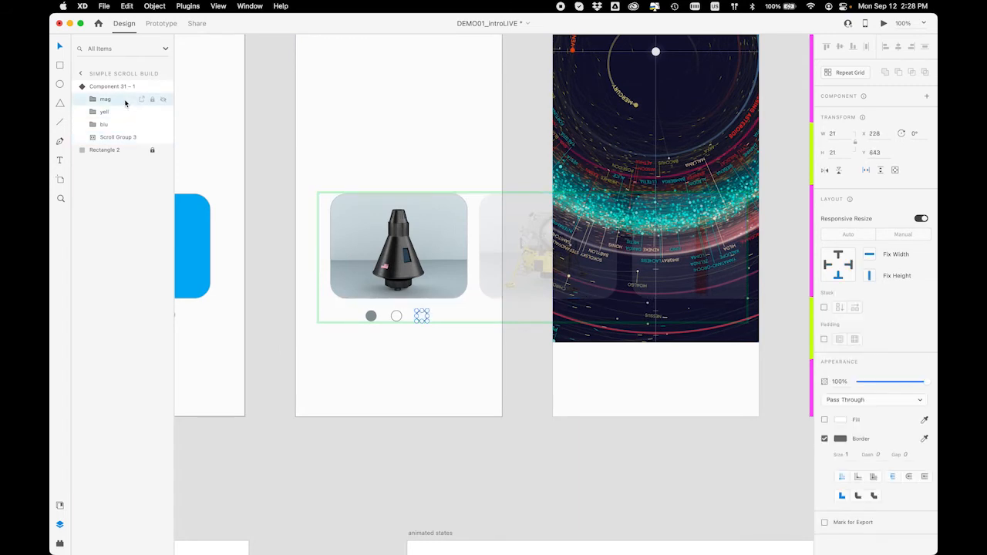
click(125, 113)
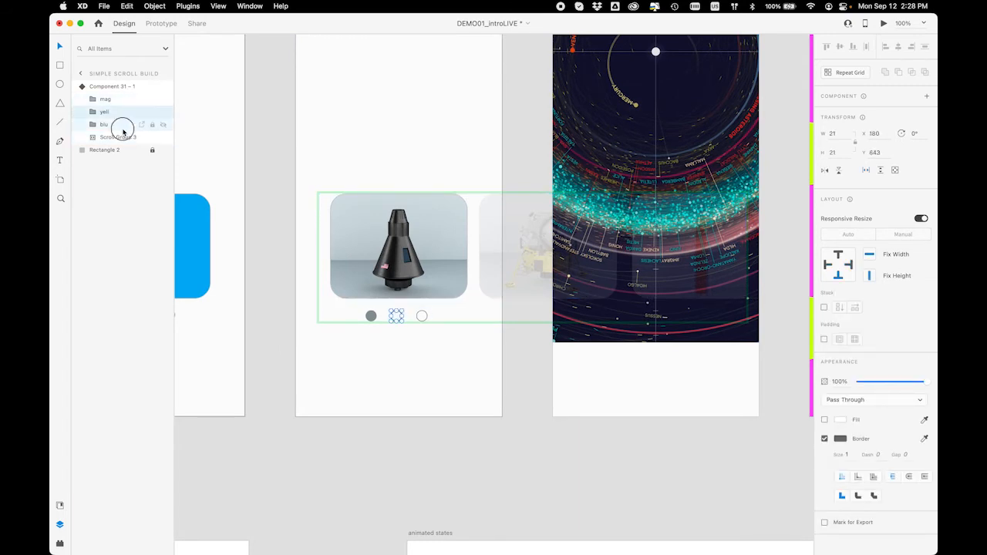
click(123, 127)
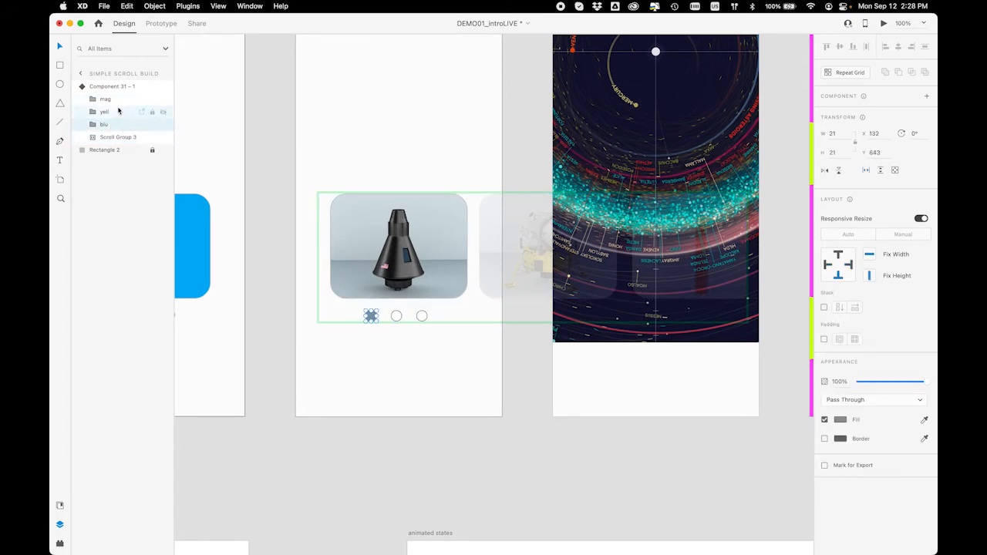
click(92, 99)
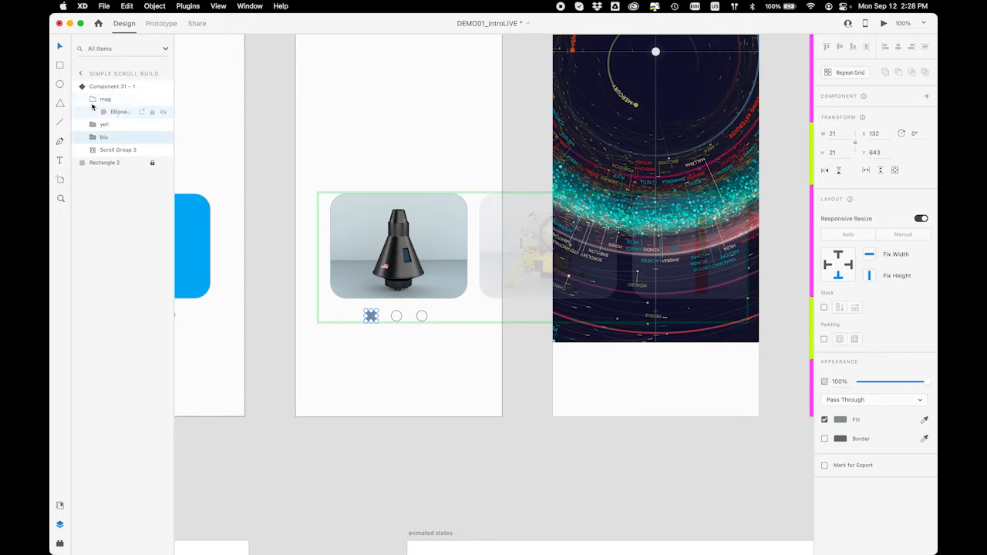
double_click(118, 113)
click(94, 100)
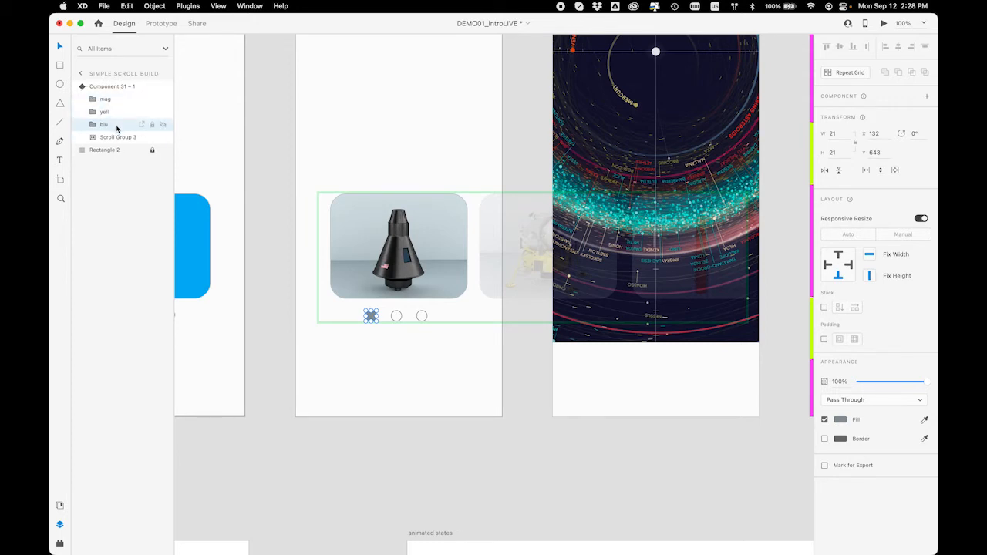
click(112, 115)
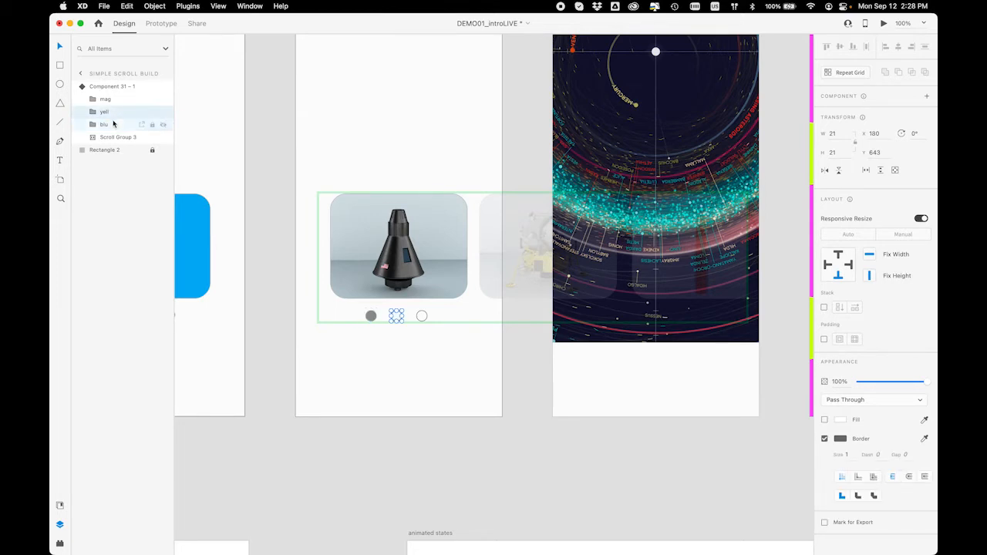
click(114, 125)
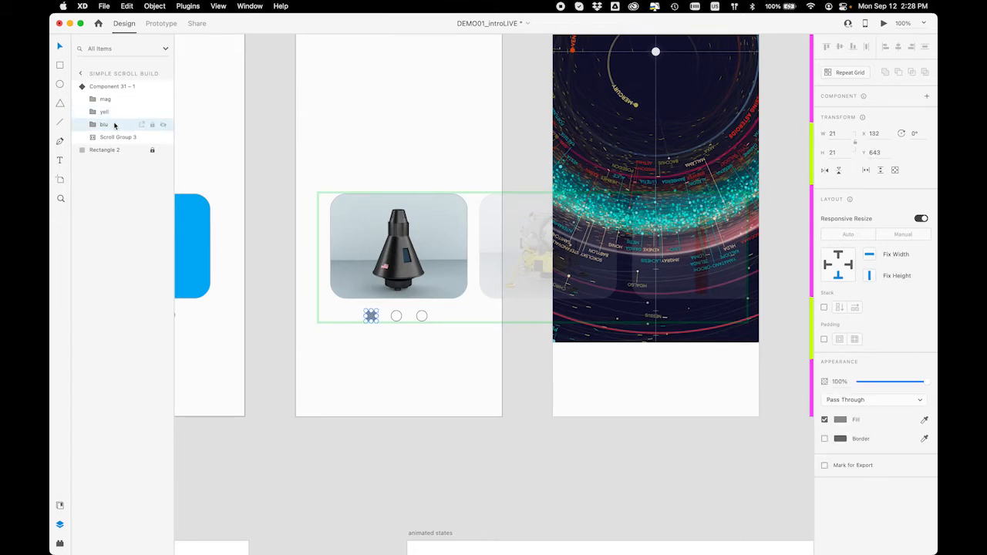
click(114, 112)
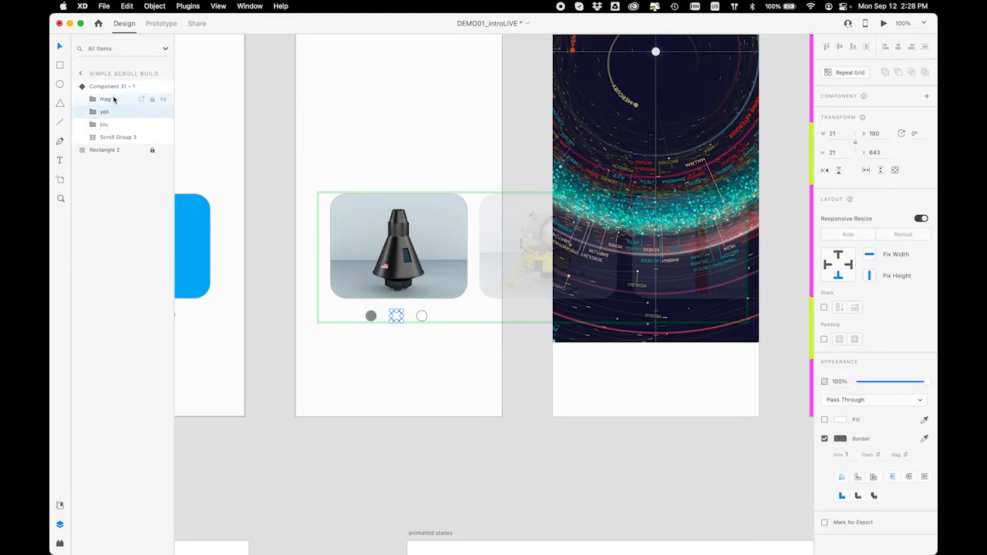
click(114, 100)
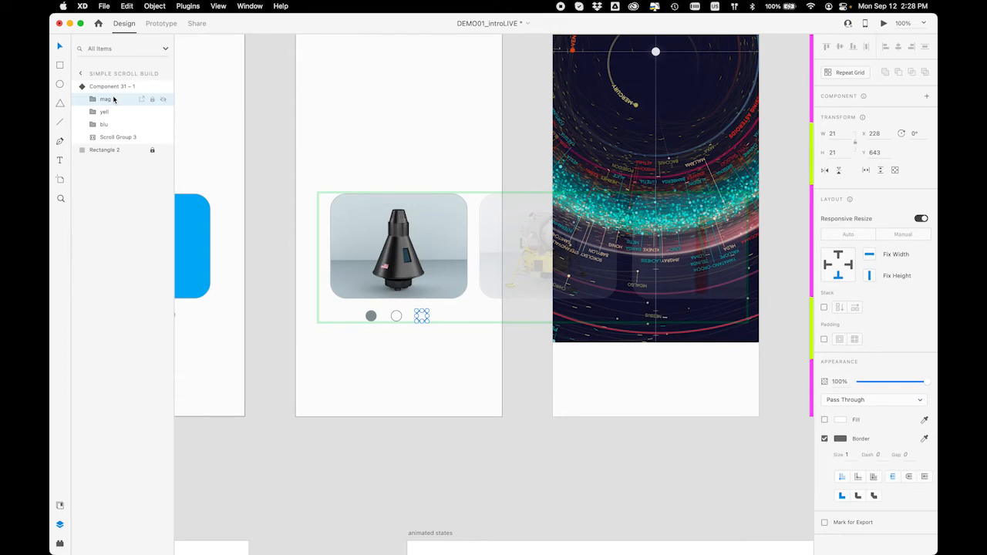
Undo the widening of Scroll Group 3's viewport in the simple scroll build component
click(185, 236)
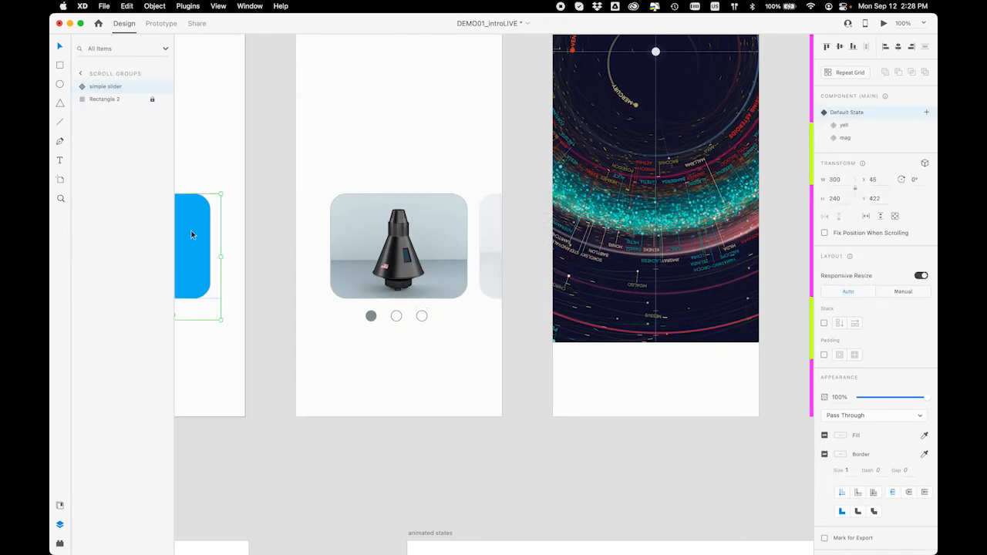
click(329, 226)
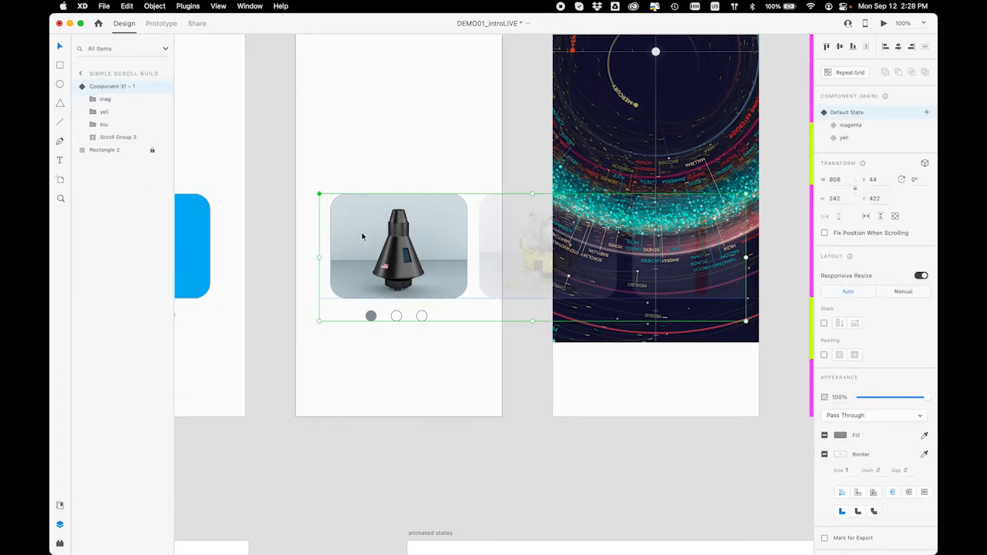
double_click(494, 271)
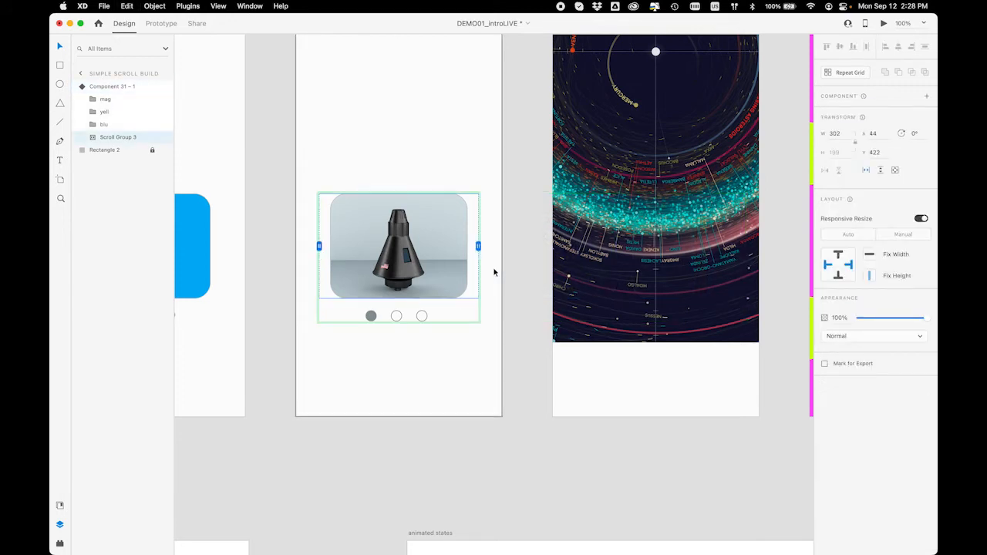
Select Component 31 – 1 and compare its Default State, magenta and yell states
click(96, 87)
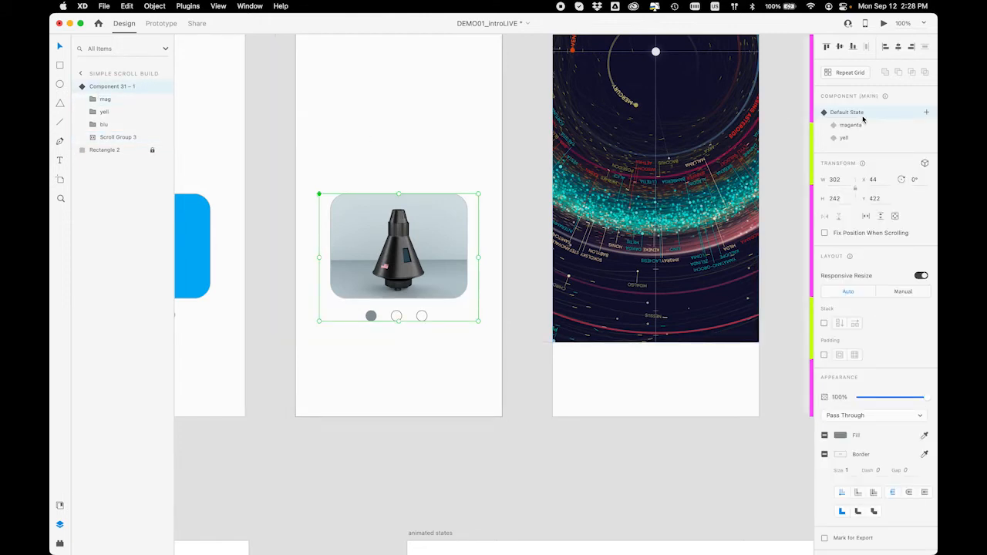
click(886, 117)
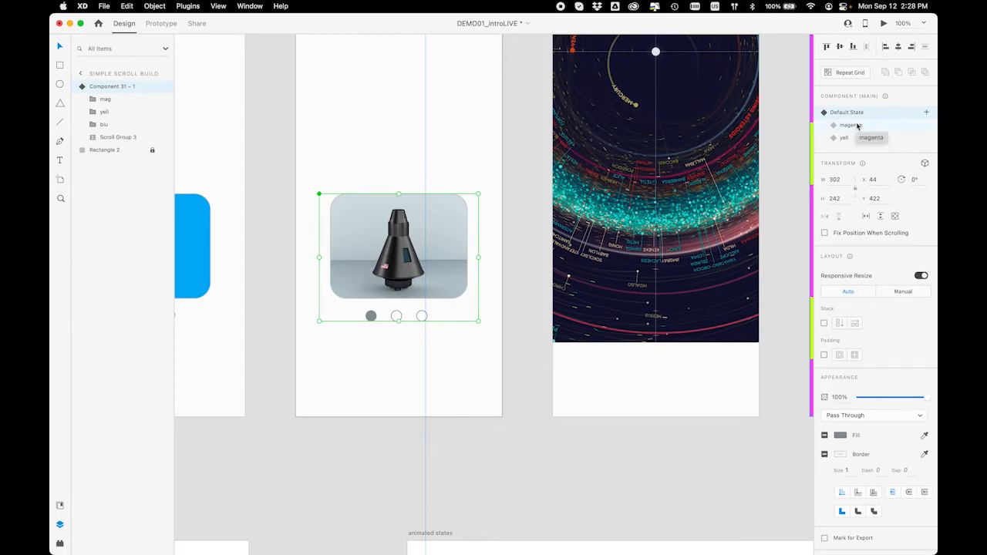
click(857, 126)
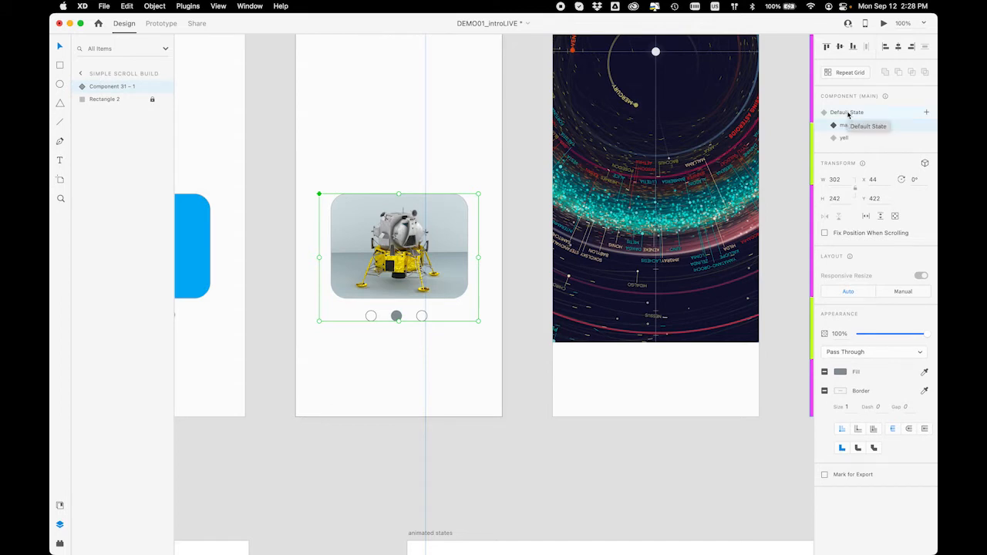
click(848, 114)
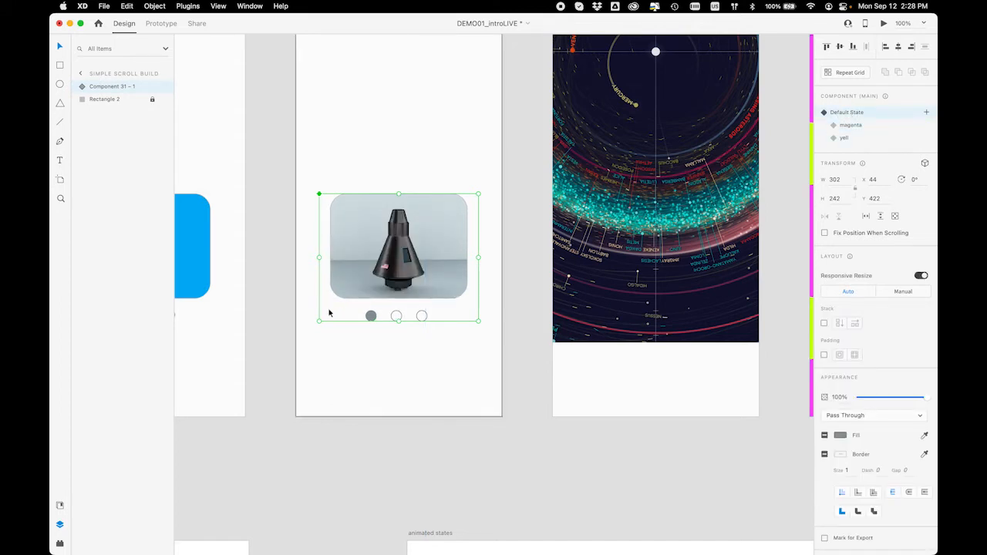
click(850, 125)
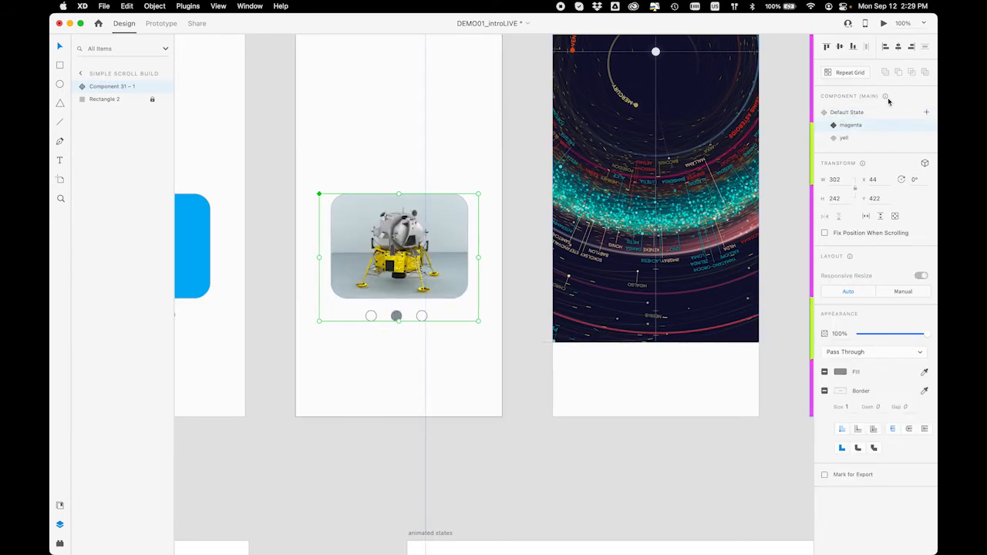
click(839, 138)
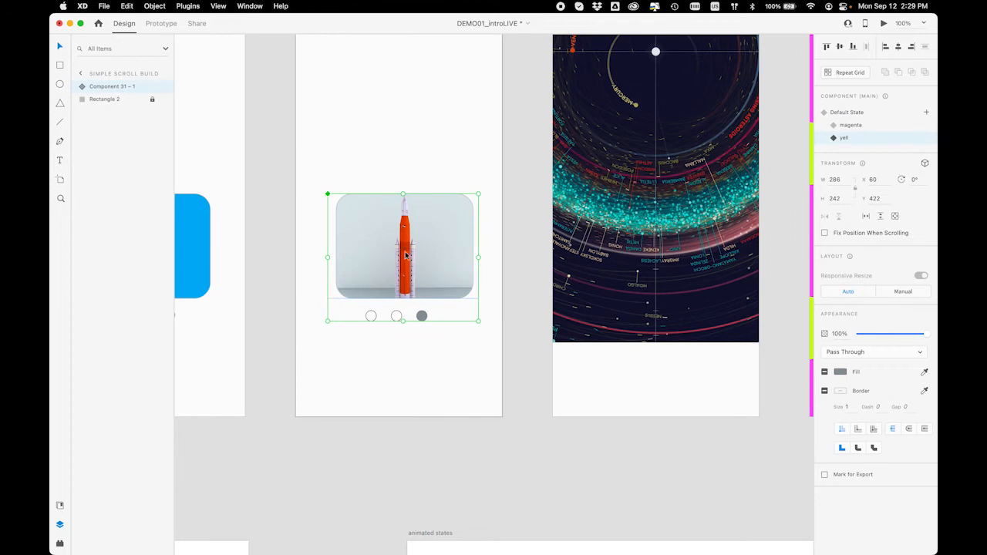
In Prototype mode, show the component's Default State and examine the interactions on its yell and mag dots
click(161, 23)
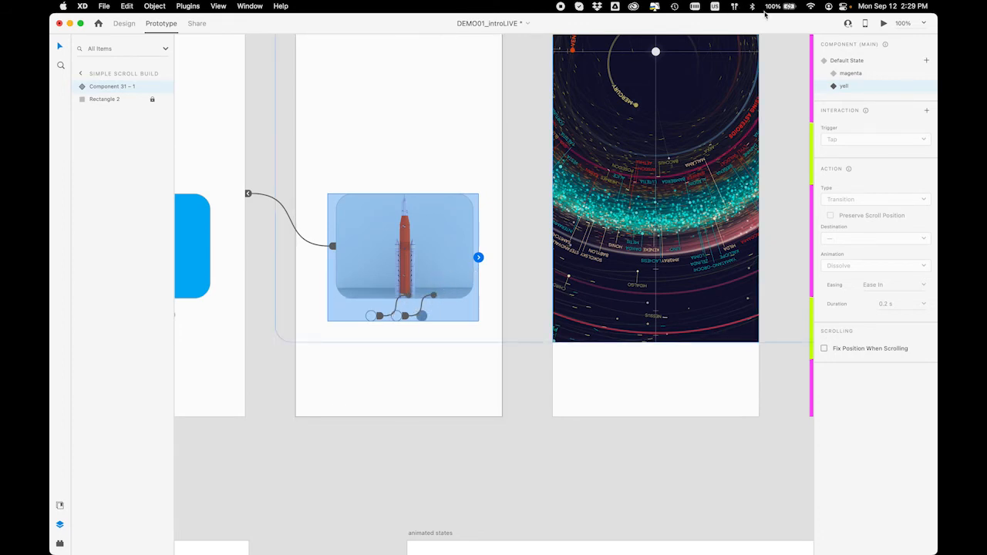
click(852, 74)
click(849, 62)
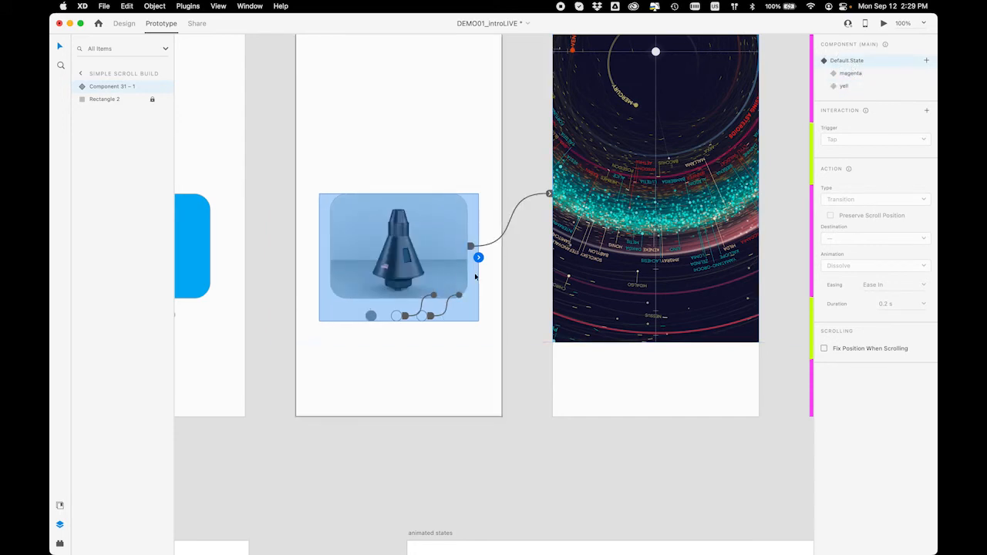
click(397, 318)
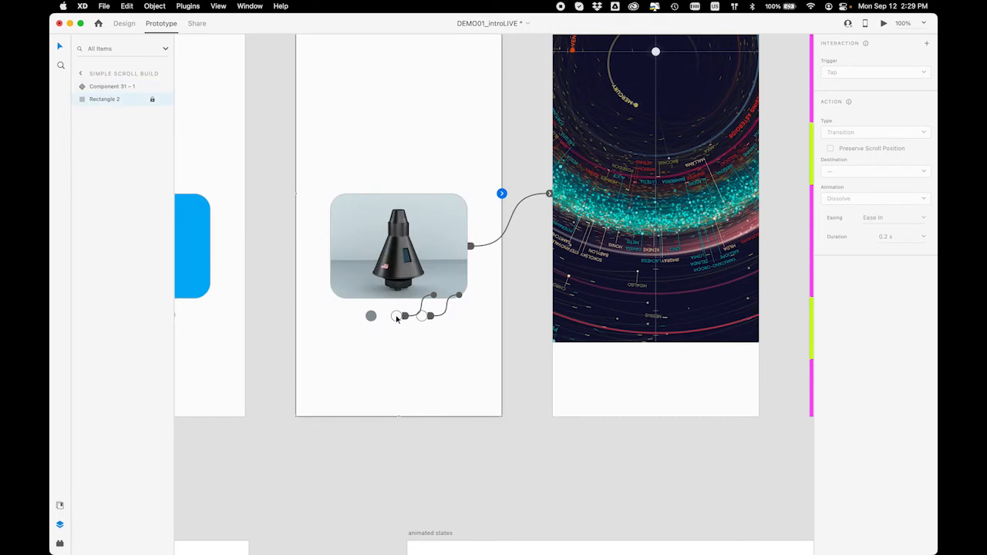
double_click(409, 317)
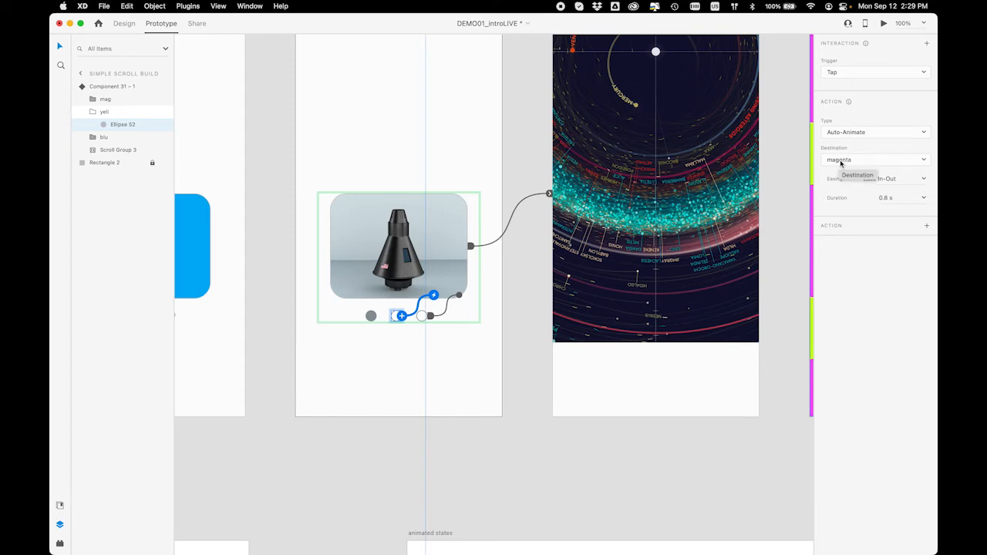
click(439, 317)
click(446, 310)
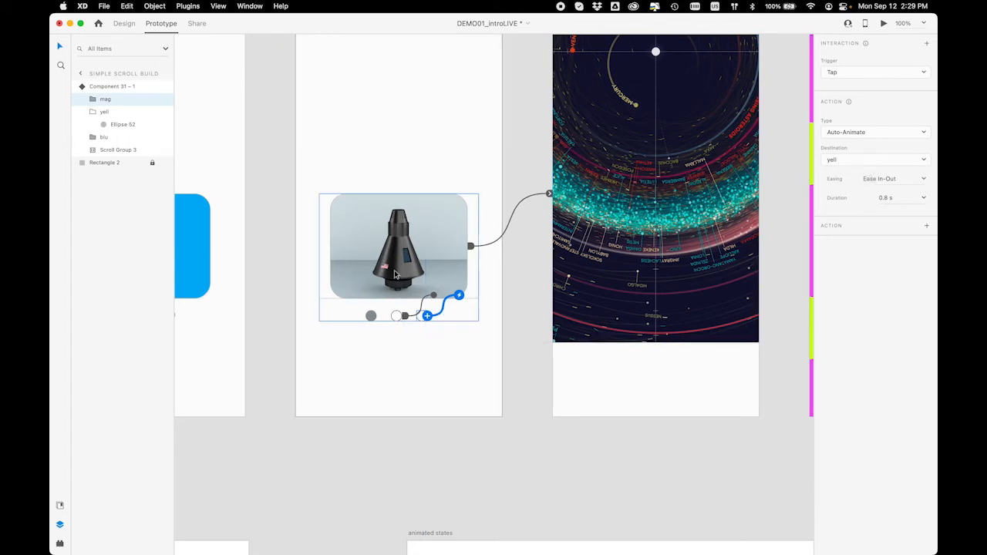
Show the component's magenta state and examine the interaction on its blu dot
click(104, 87)
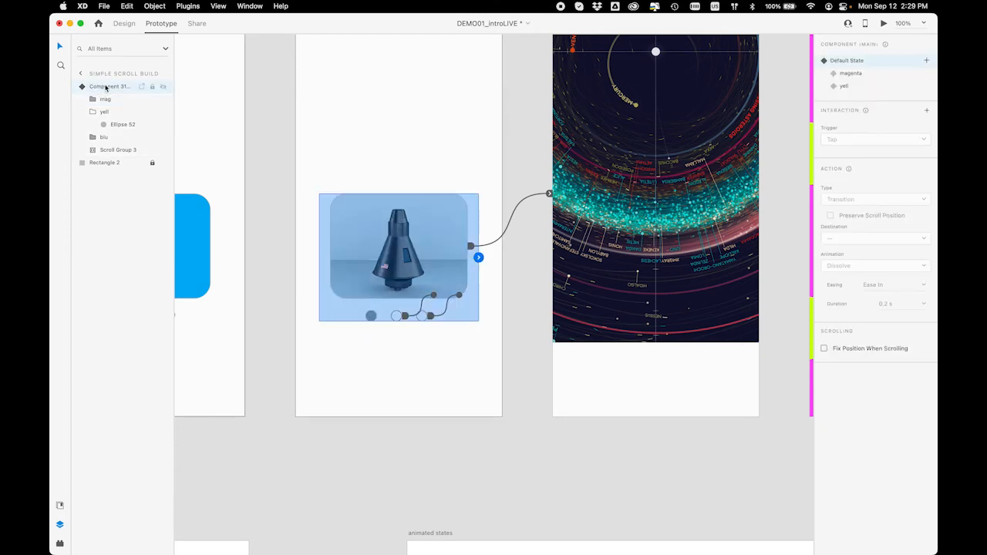
click(851, 73)
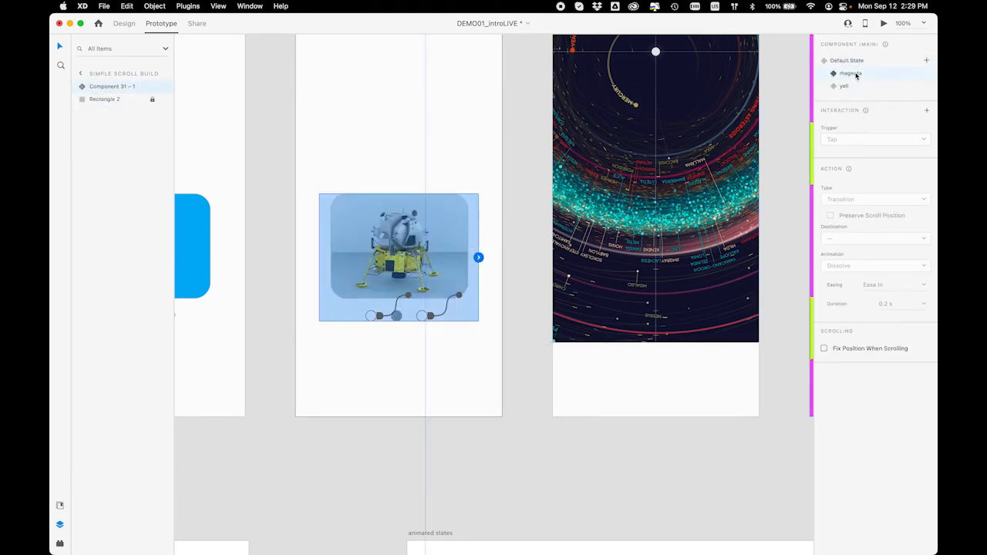
click(446, 311)
click(394, 303)
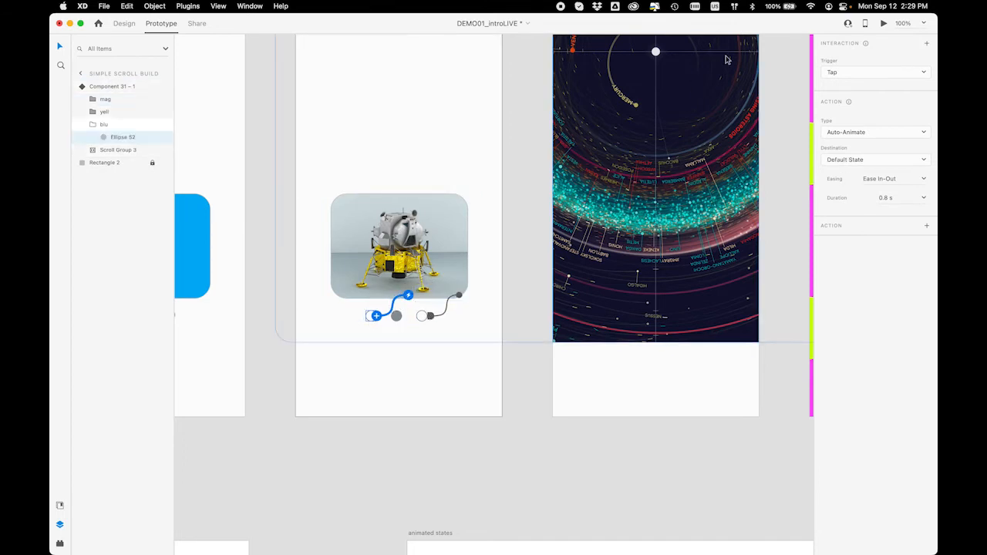
Show the yell state of Component 31 – 1 and examine its dot interactions, leaving nothing selected
click(121, 90)
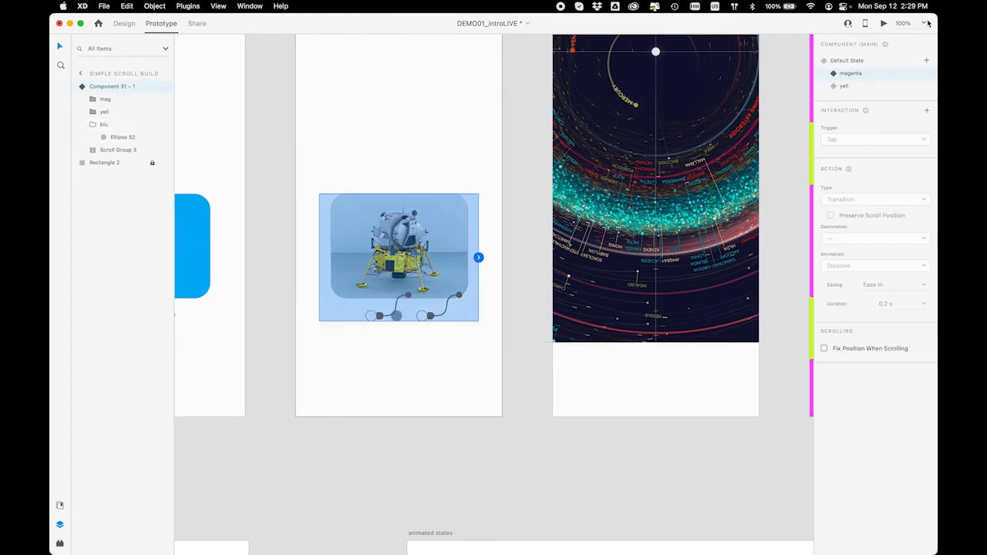
click(862, 87)
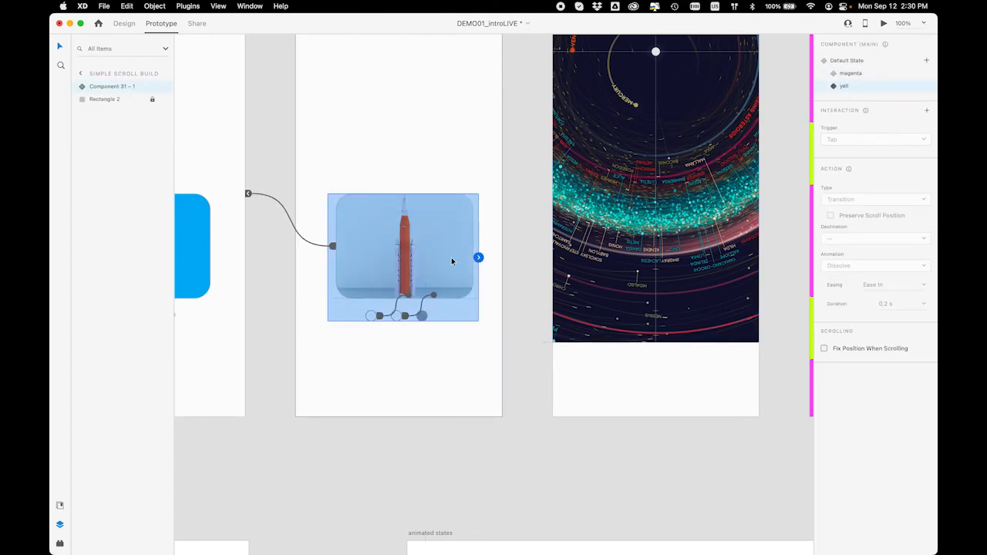
key(super+minus)
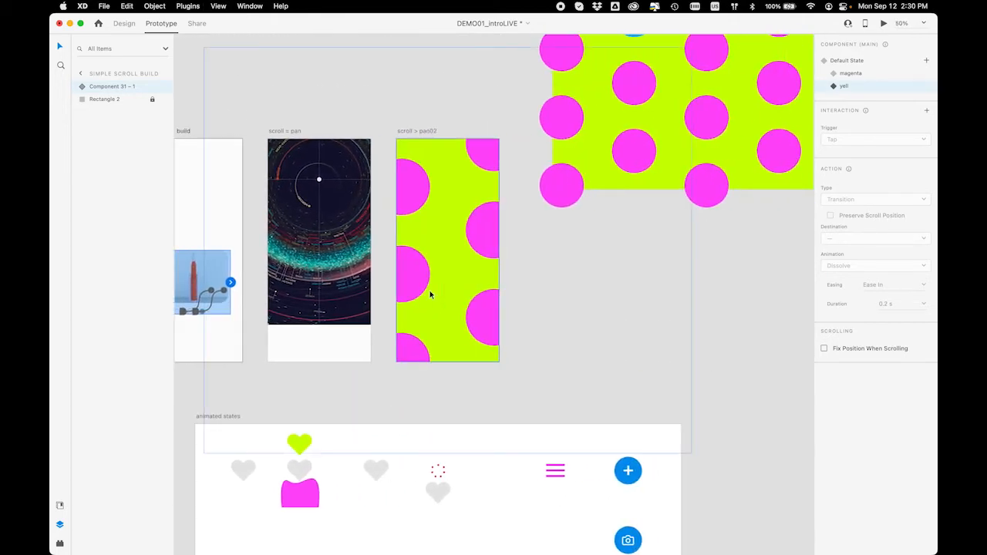
click(565, 340)
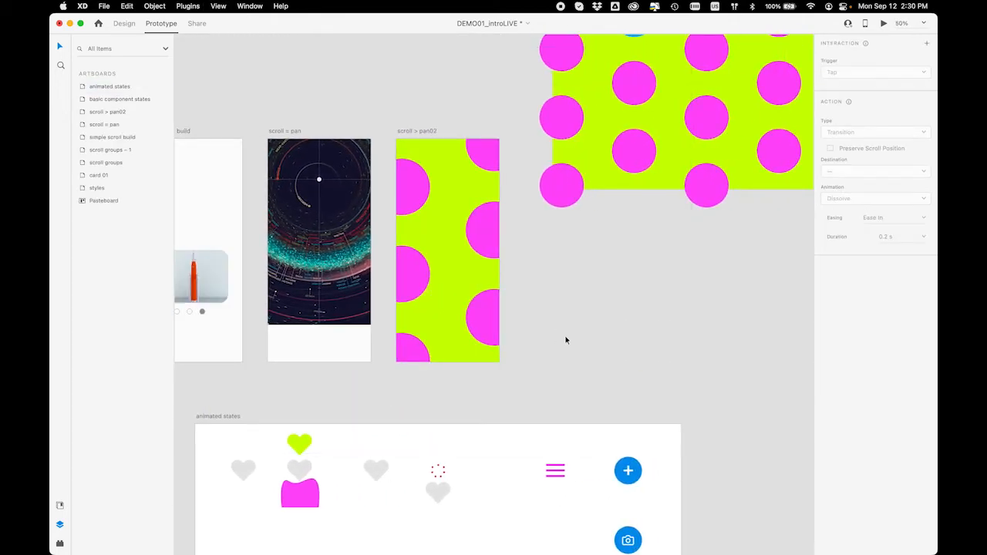
Compare the simple scroll build and scroll > pan artboards with the large polka-dot artwork on the pasteboard
scroll(565, 340, left, 5)
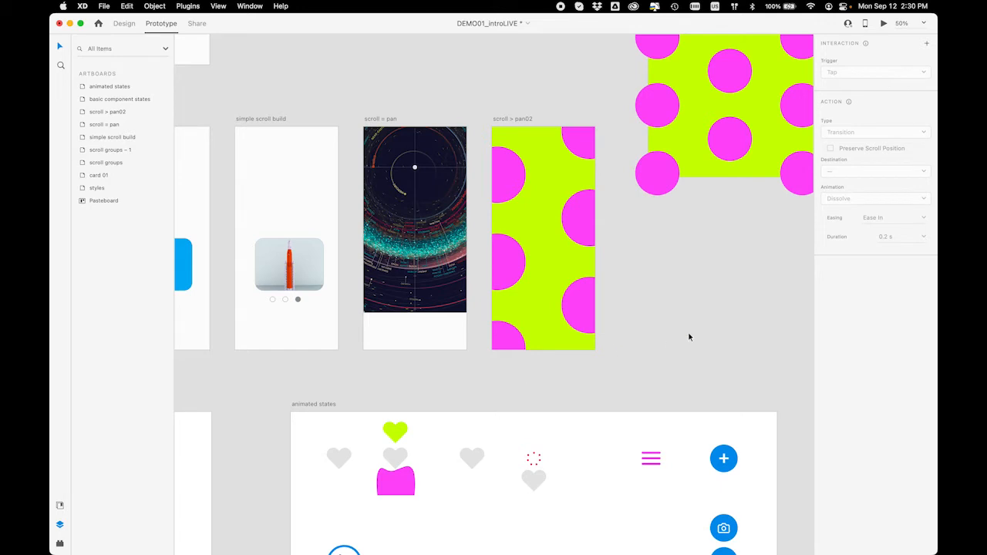
scroll(521, 375, left, 7)
scroll(521, 375, left, 2)
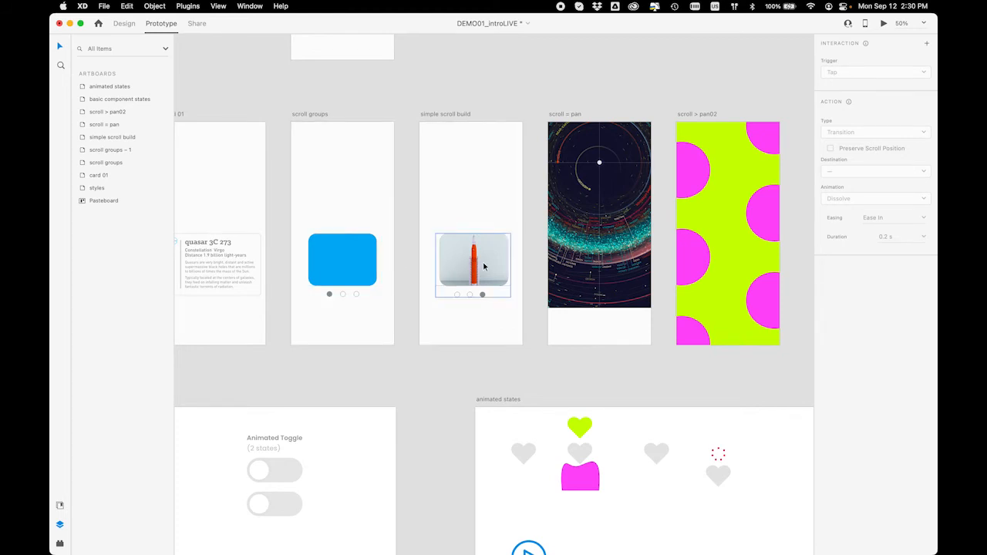
scroll(485, 266, right, 5)
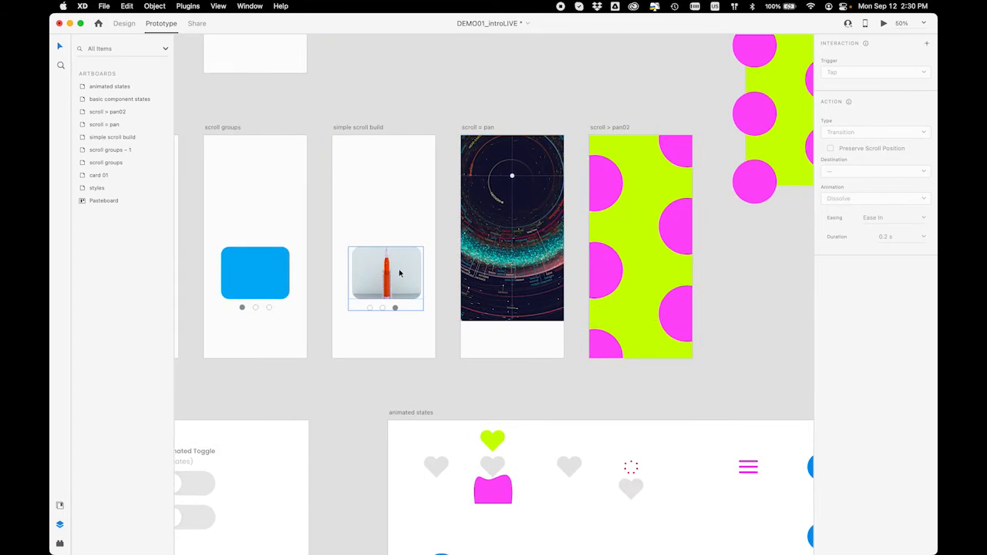
scroll(400, 273, right, 12)
scroll(399, 273, up, 3)
scroll(399, 273, right, 7)
scroll(400, 273, up, 9)
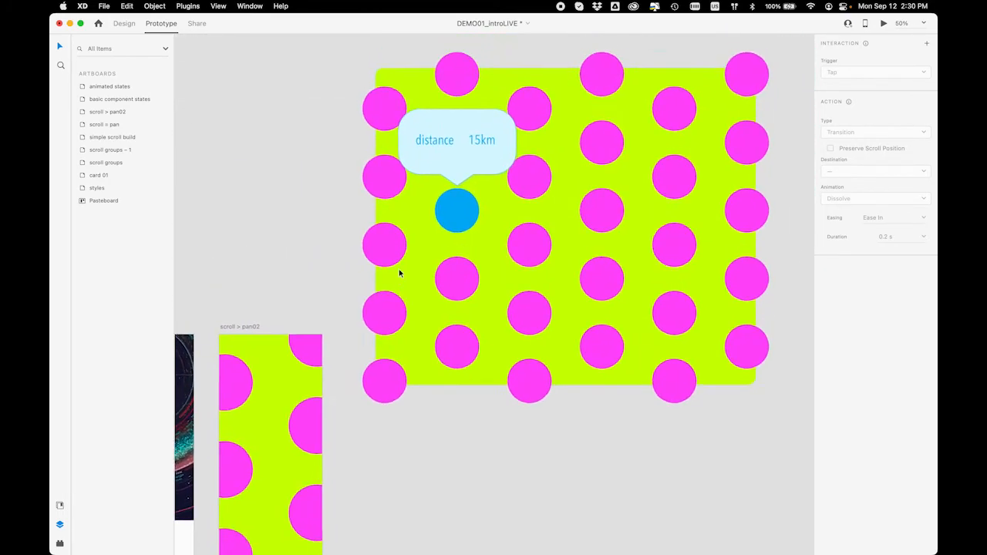
scroll(400, 273, down, 8)
scroll(399, 273, left, 8)
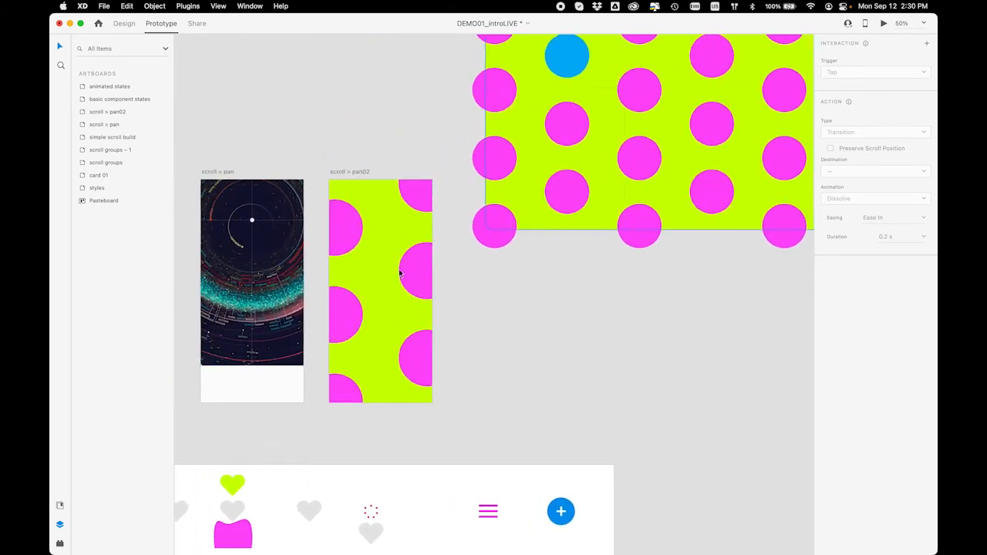
Preview the scroll > pan02 artboard, pan its polka-dot content around, and close the preview
click(392, 170)
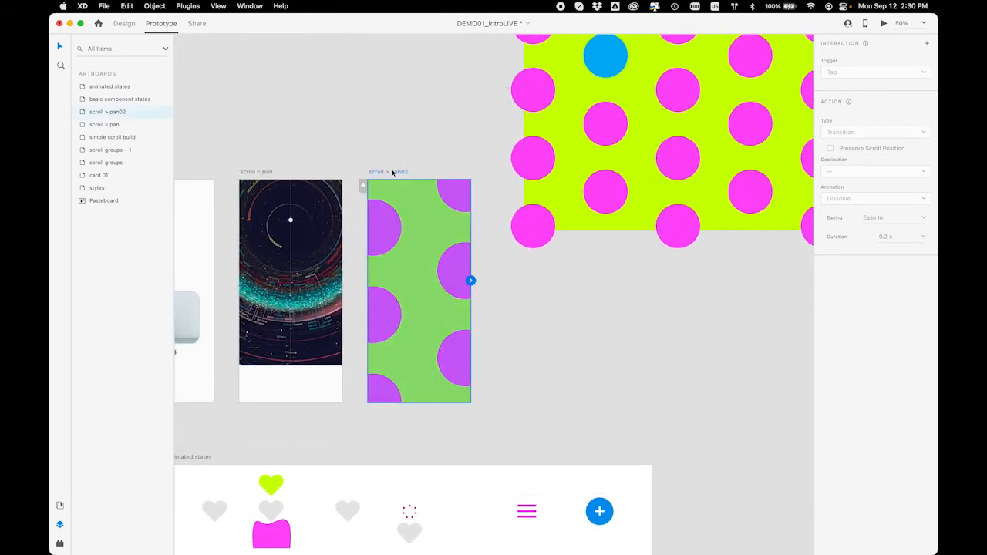
key(super+Return)
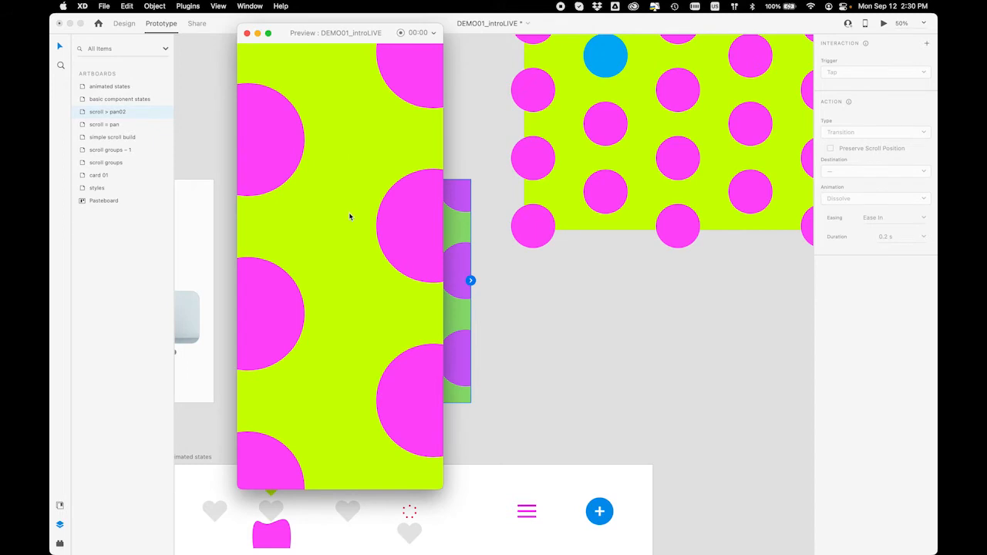
drag(350, 161, 363, 276)
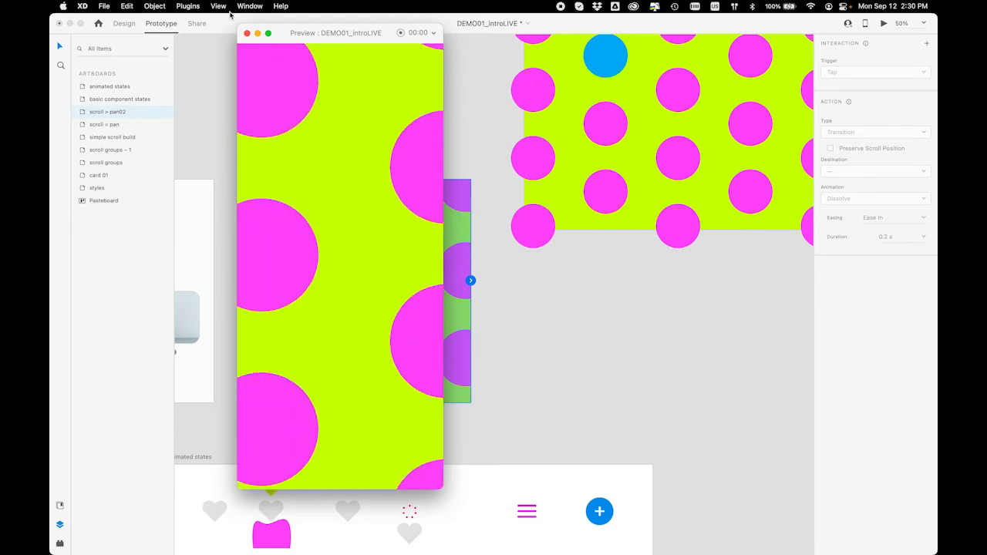
click(246, 33)
Move Scroll Group 4 out of the scroll > pan02 artboard onto the empty pasteboard above the scroll = pan artboard
scroll(445, 260, up, 2)
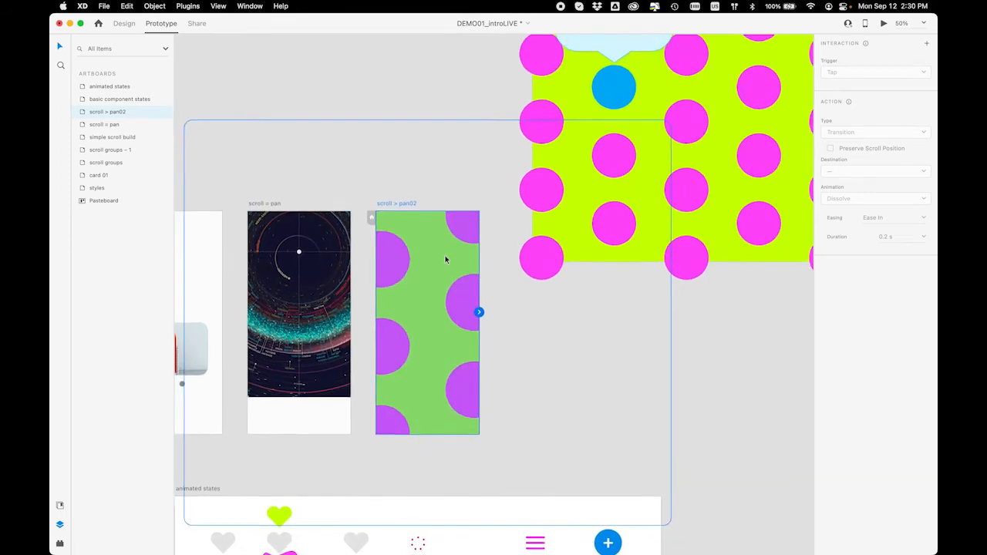
scroll(446, 260, up, 3)
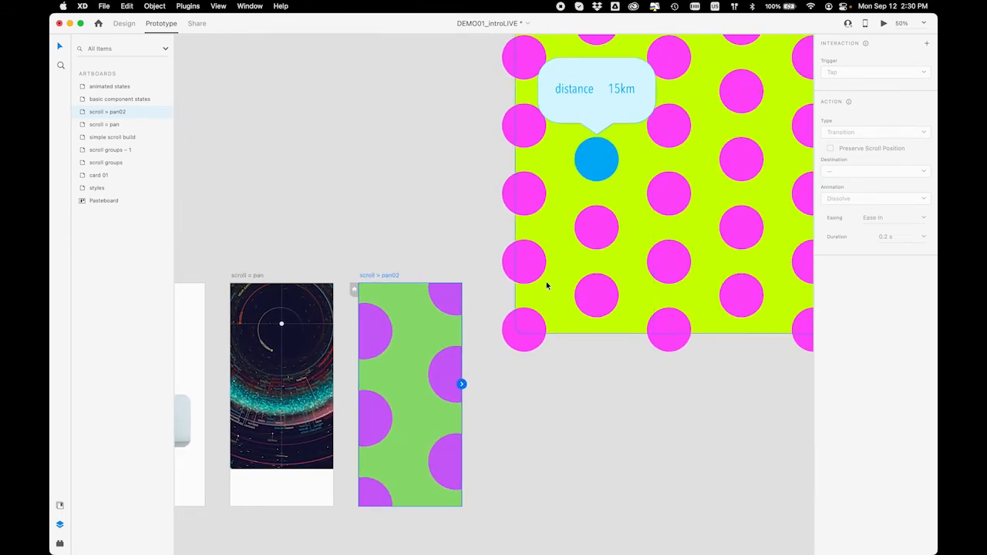
drag(418, 394, 267, 112)
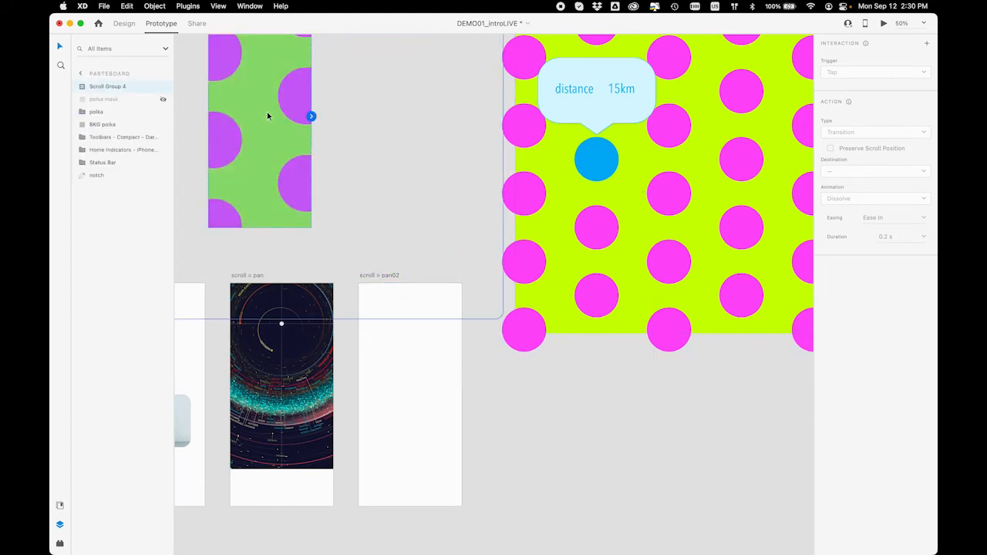
Rename the rectangle remaining on the scroll > pan02 artboard as frame
click(431, 343)
double_click(99, 87)
text(frame)
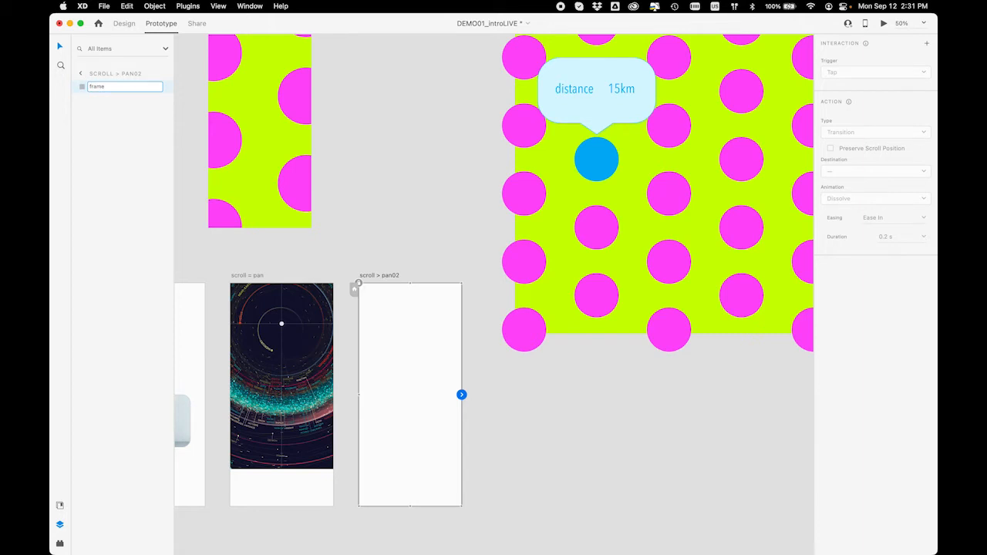
key(Return)
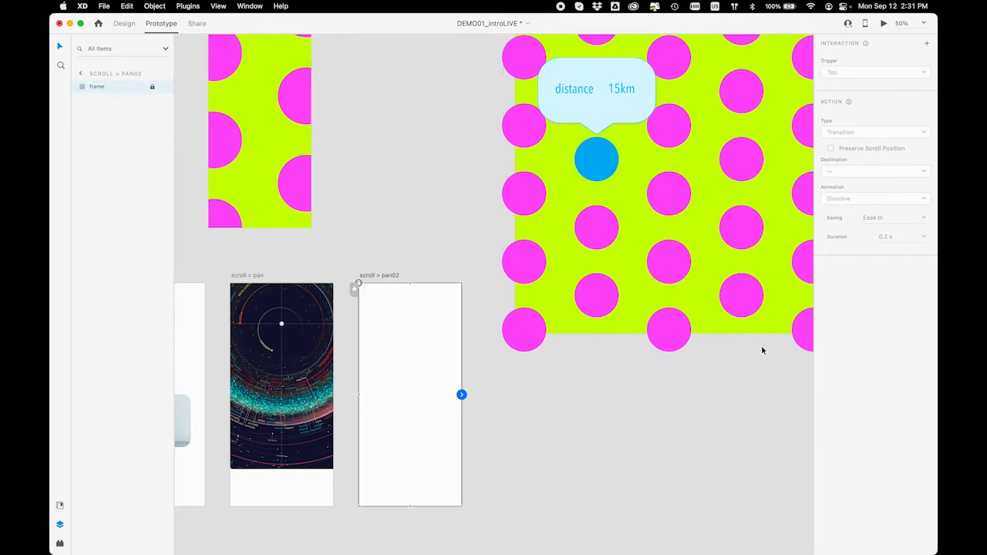
Select the polka group on the pasteboard and expand it to examine the pin card and ellipse layers inside
scroll(663, 265, right, 5)
scroll(663, 265, up, 3)
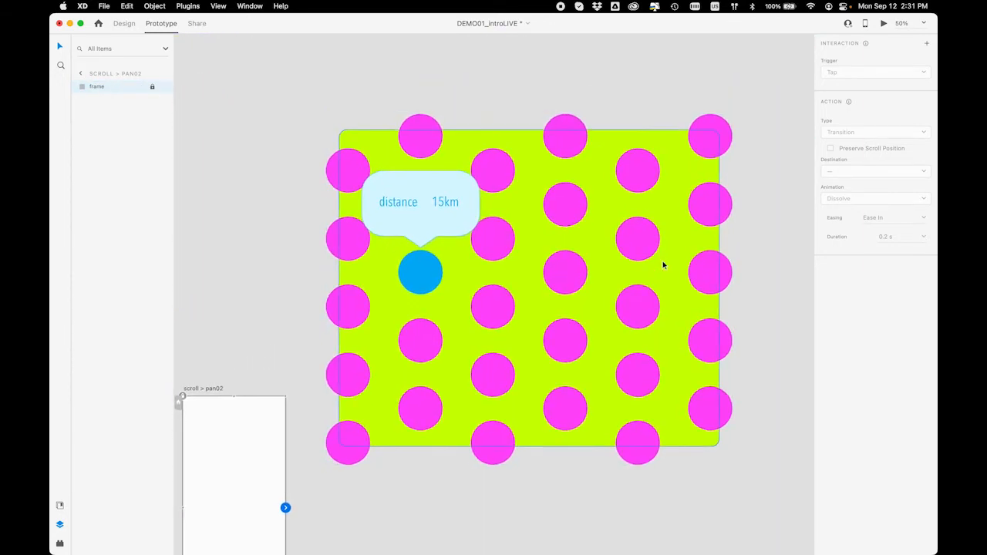
scroll(662, 265, down, 1)
scroll(663, 264, left, 1)
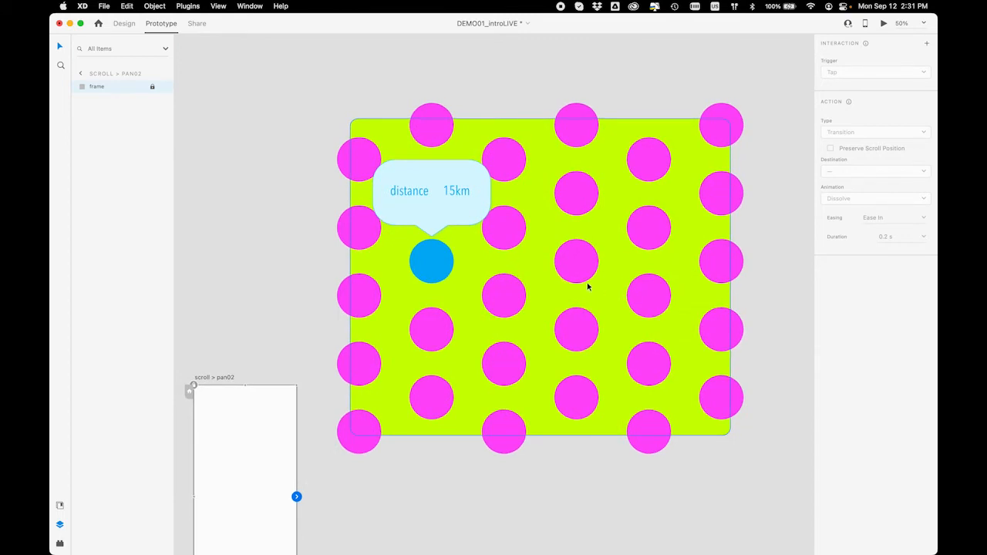
click(429, 269)
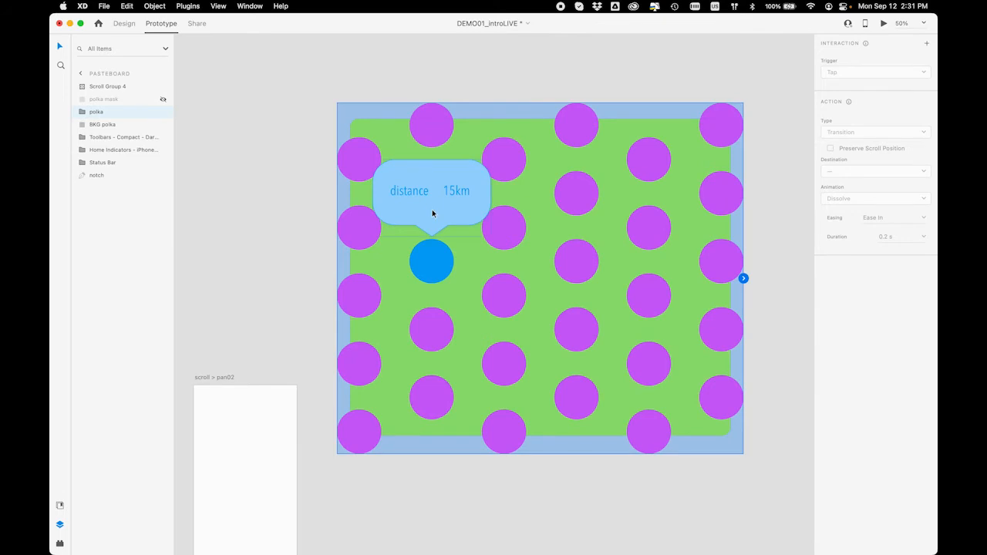
click(82, 114)
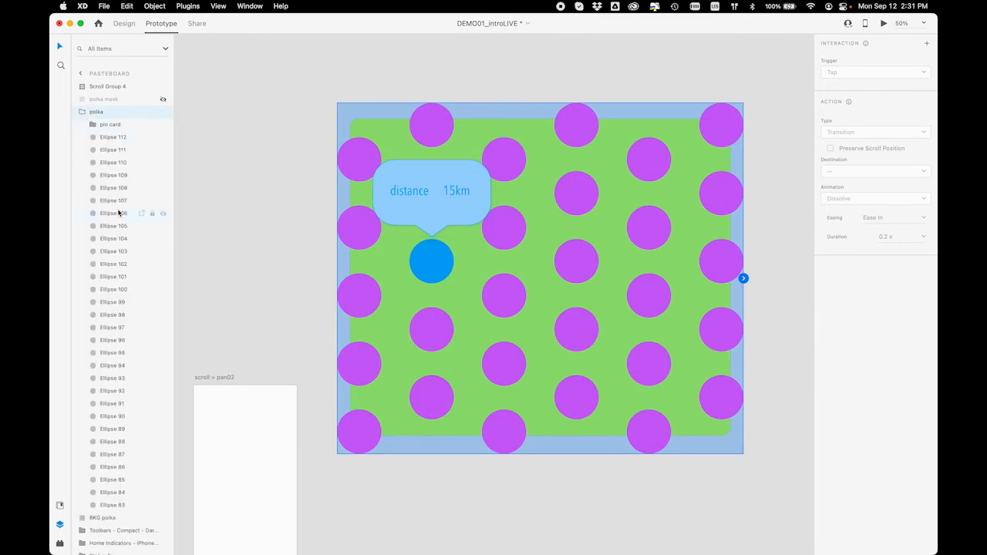
scroll(118, 212, down, 2)
scroll(118, 212, up, 2)
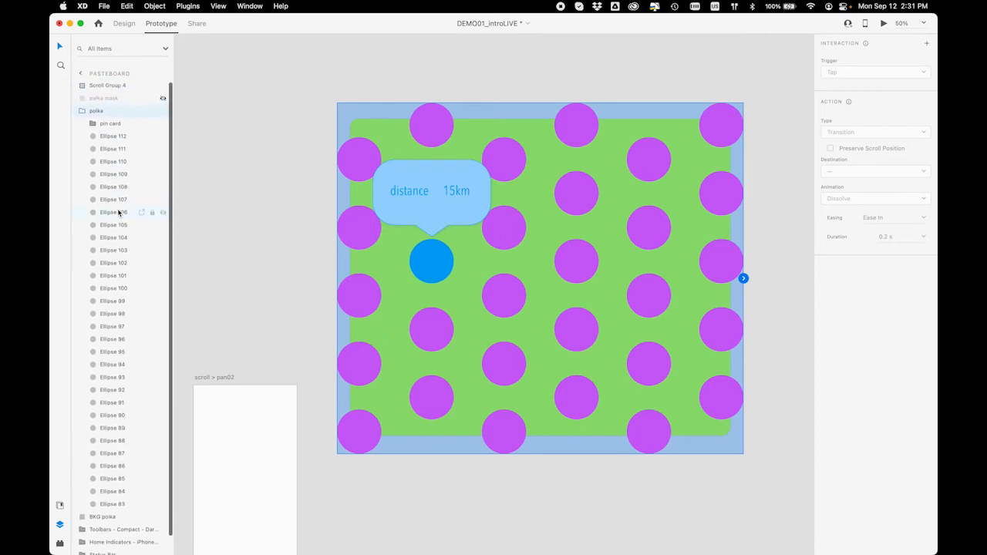
Select the blue circle and the pin card inside the polka group and make them one component in Design mode
double_click(430, 257)
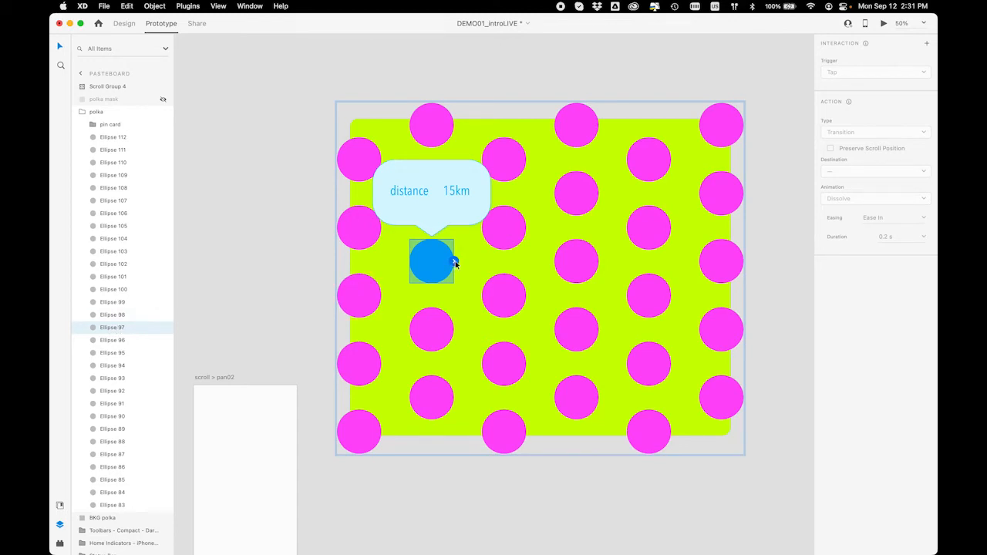
click(435, 226)
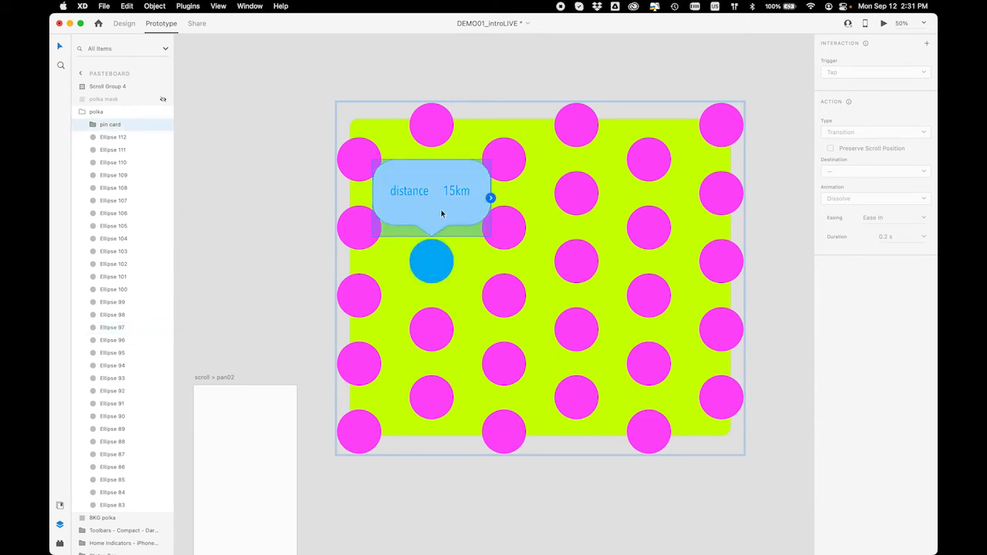
click(432, 264)
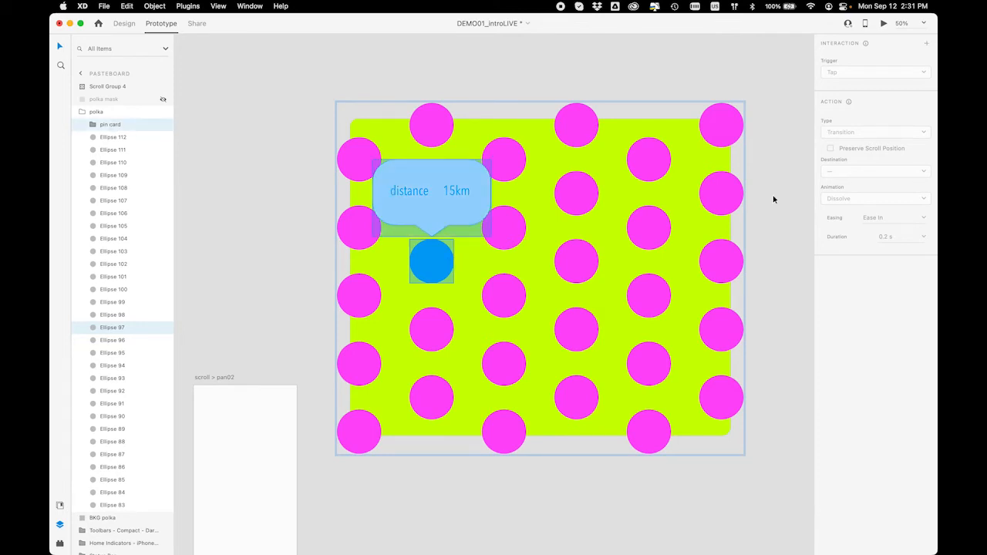
click(124, 23)
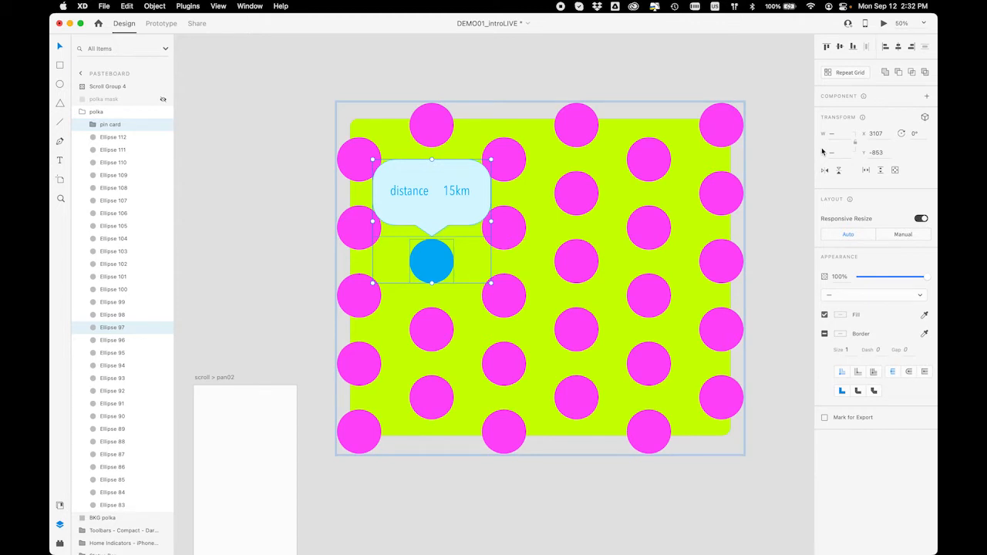
key(super+k)
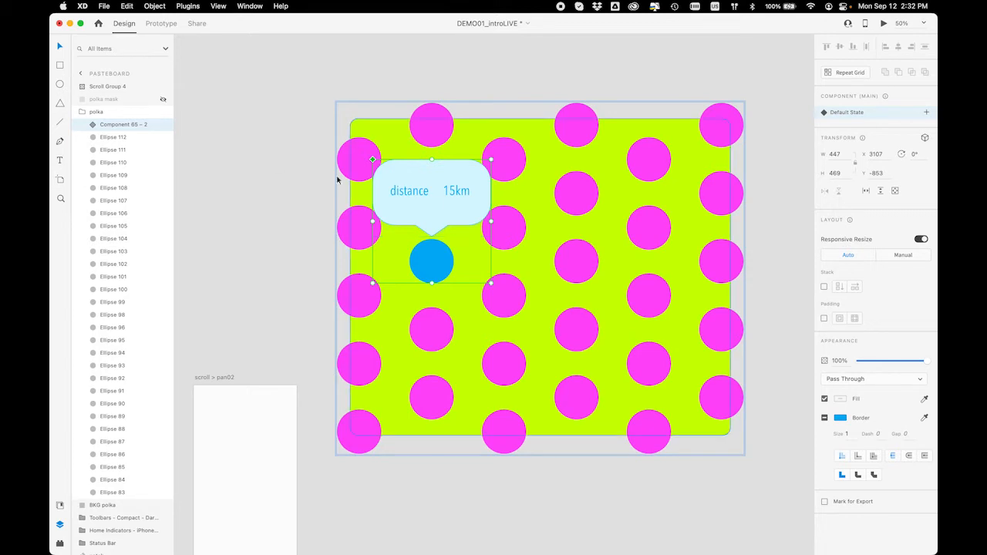
Inside the new component, move the pin card straight down to just below the blue circle, at about Y -366
click(92, 125)
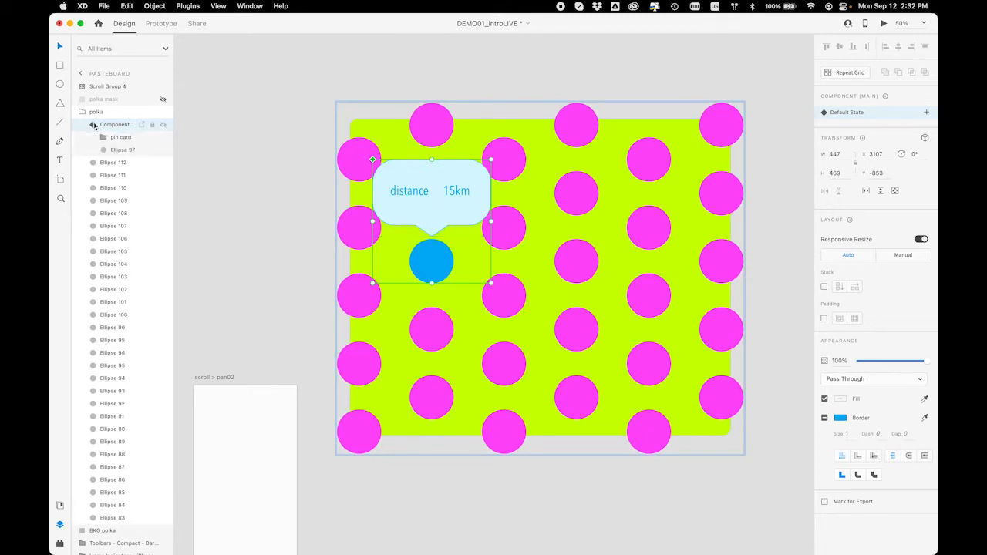
click(119, 138)
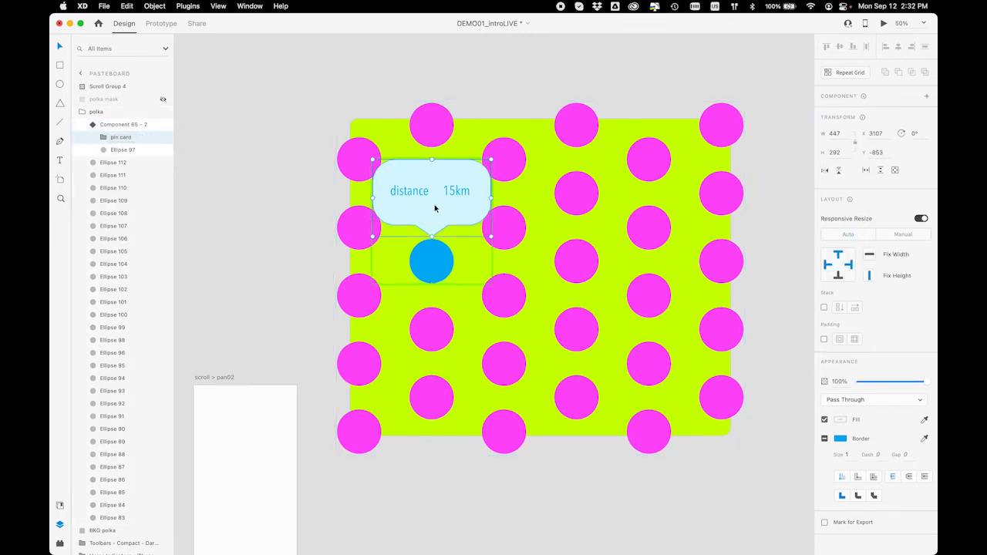
drag(432, 172, 435, 306)
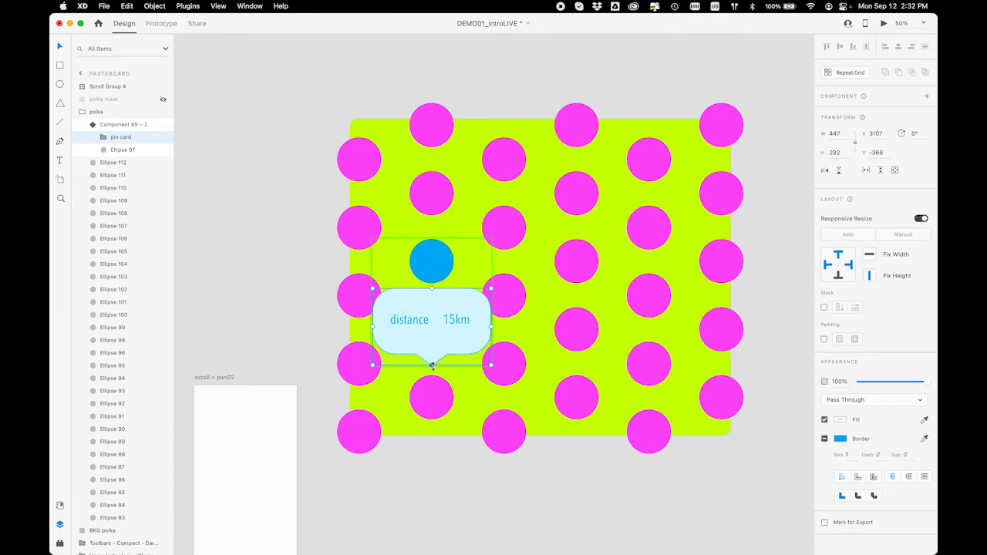
Try to scale the pin card down to about 240 × 157 with Responsive Resize on, and undo the resizing
click(432, 364)
mouse_move(432, 364)
mouse_down()
mouse_move(431, 344)
mouse_move(432, 368)
mouse_up()
key(super+z)
drag(490, 365, 463, 349)
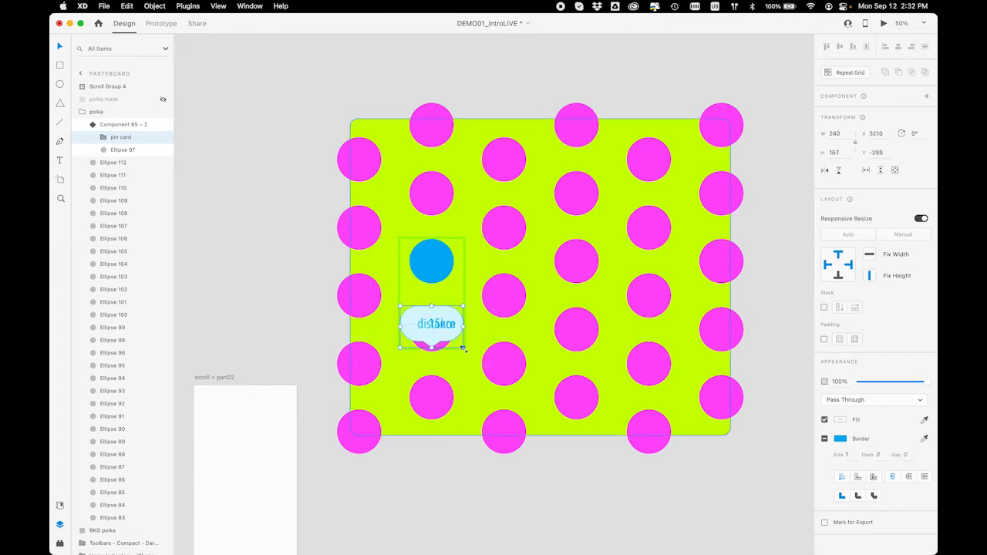
key(super+z)
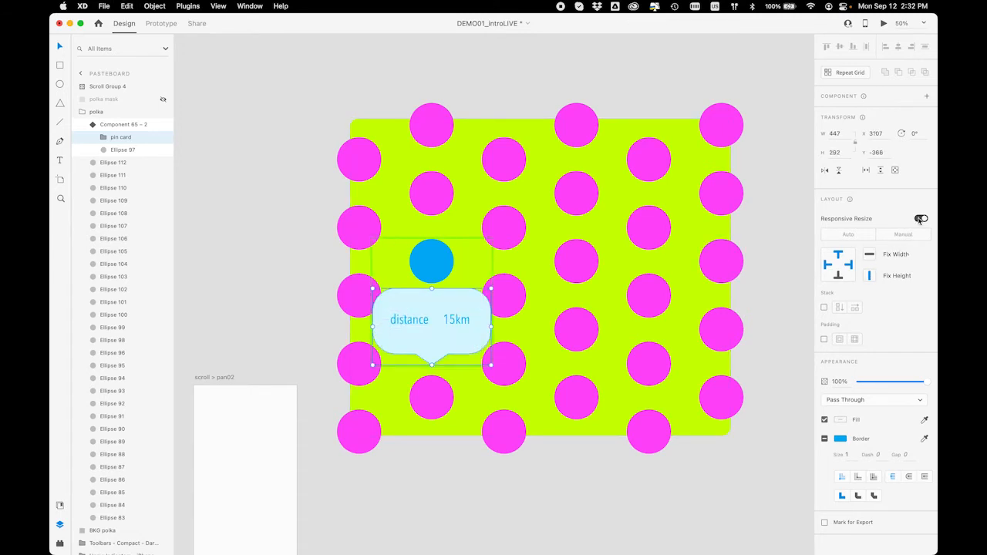
Turn off Responsive Resize for the pin card, scale it down to about 224 × 147, and set its opacity to 0%
click(920, 219)
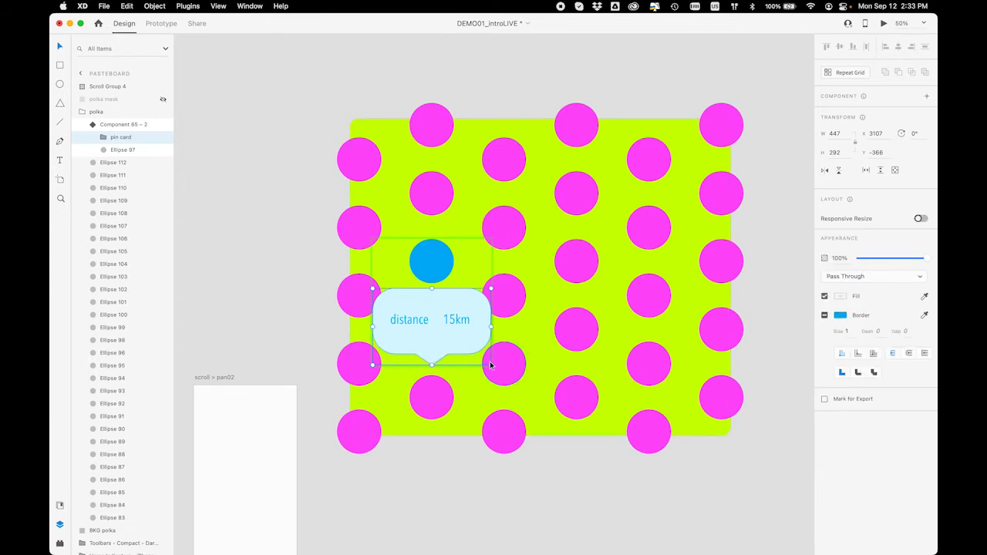
drag(490, 364, 432, 310)
drag(926, 259, 848, 261)
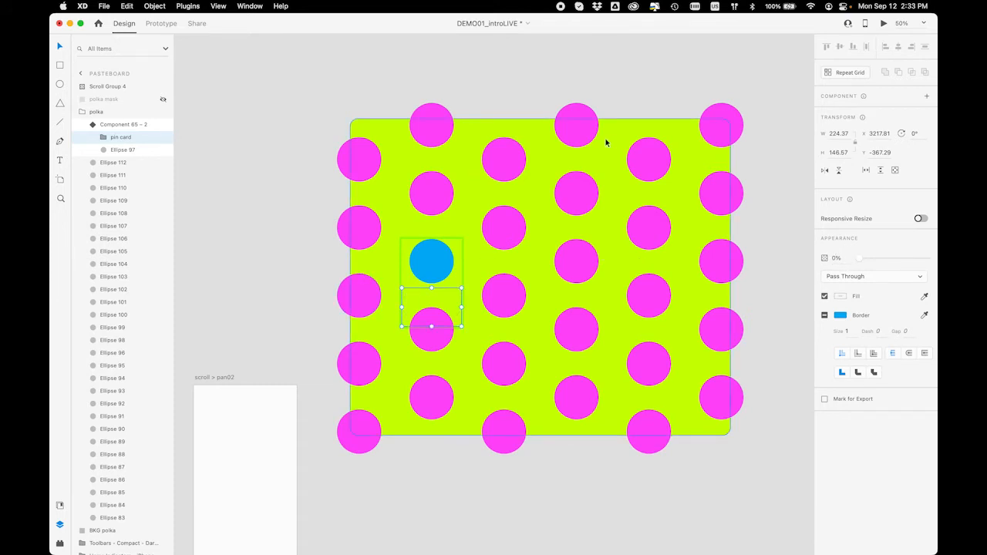
Add a new state named pop-up to the component holding the blue circle and the pin card
double_click(117, 127)
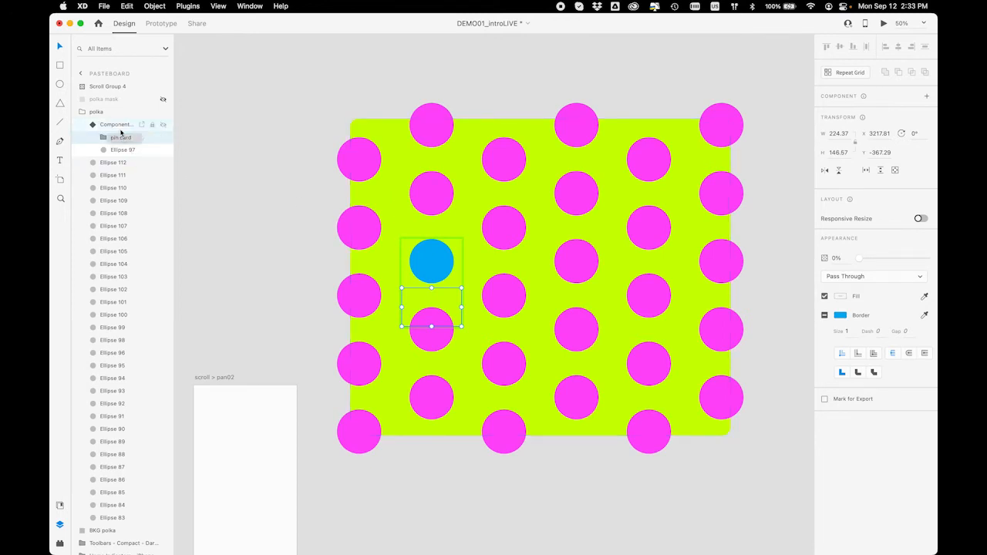
click(117, 128)
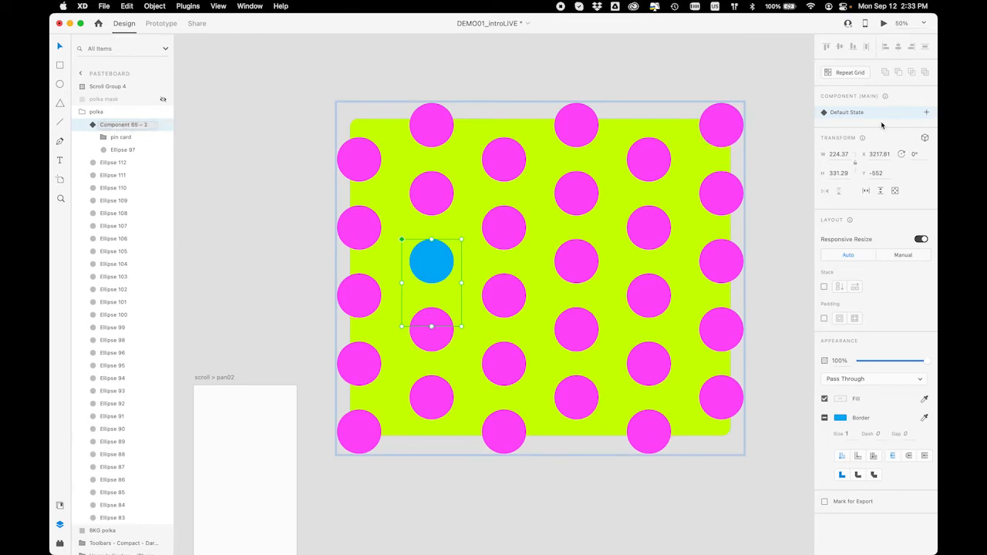
click(927, 114)
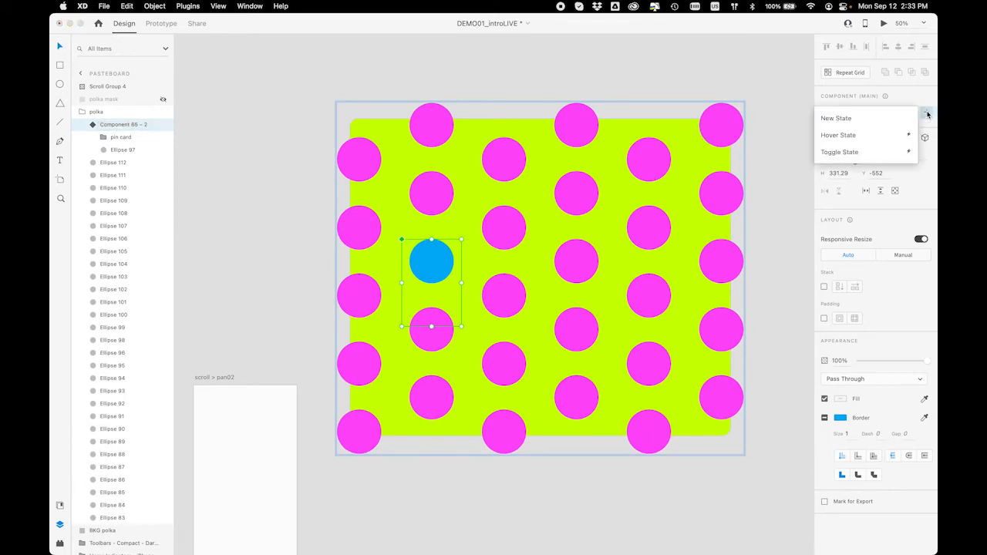
click(855, 117)
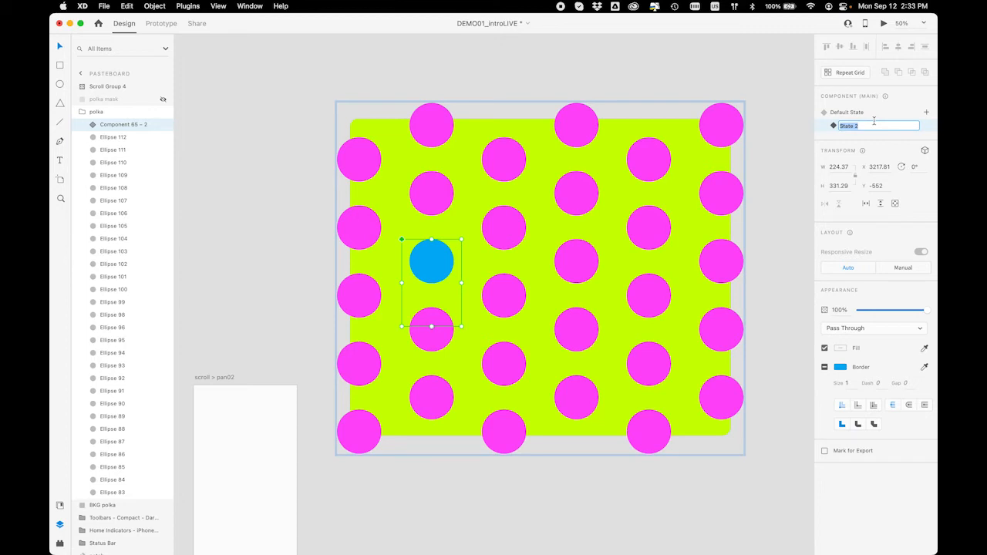
text(pop-up)
key(Return)
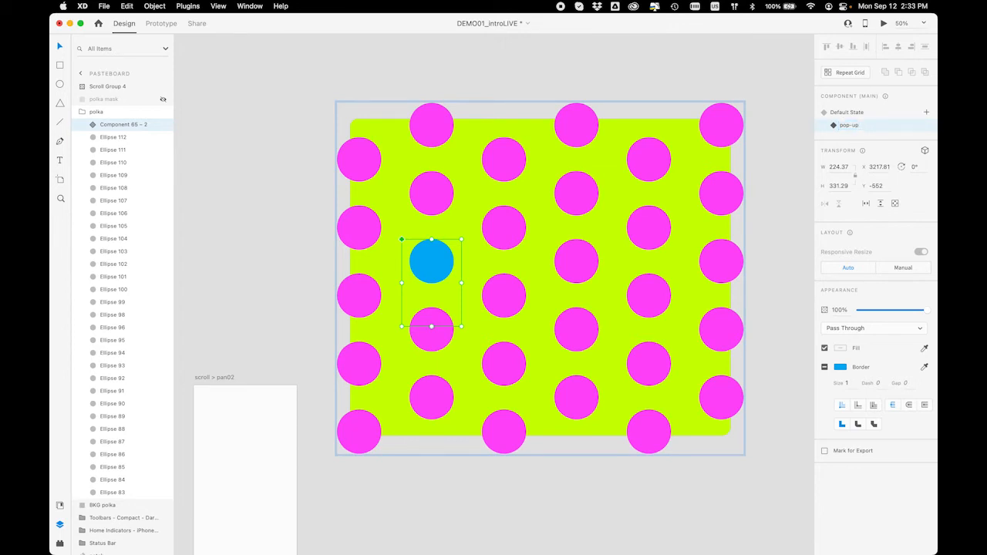
Select the pin card inside the component's pop-up state and set its opacity to 100%
click(95, 124)
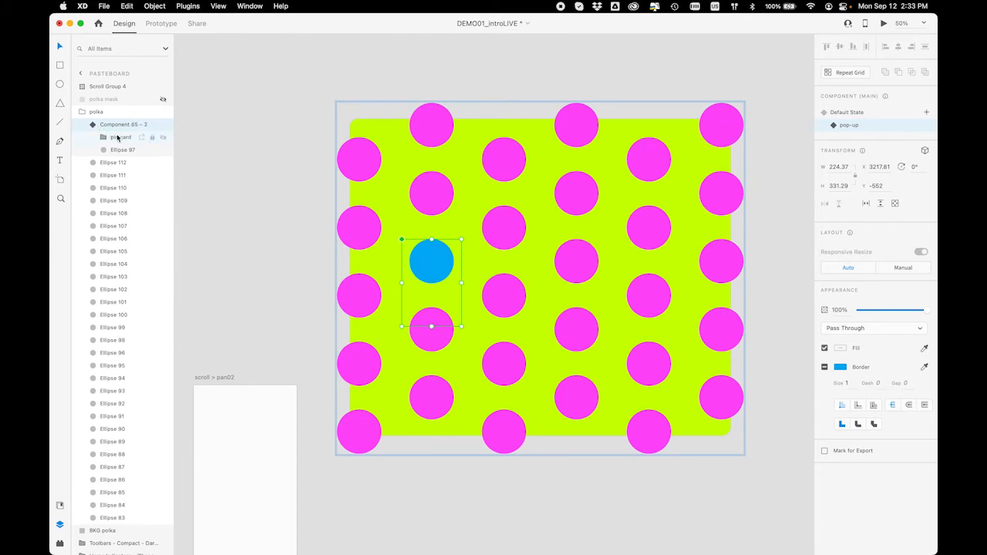
double_click(118, 137)
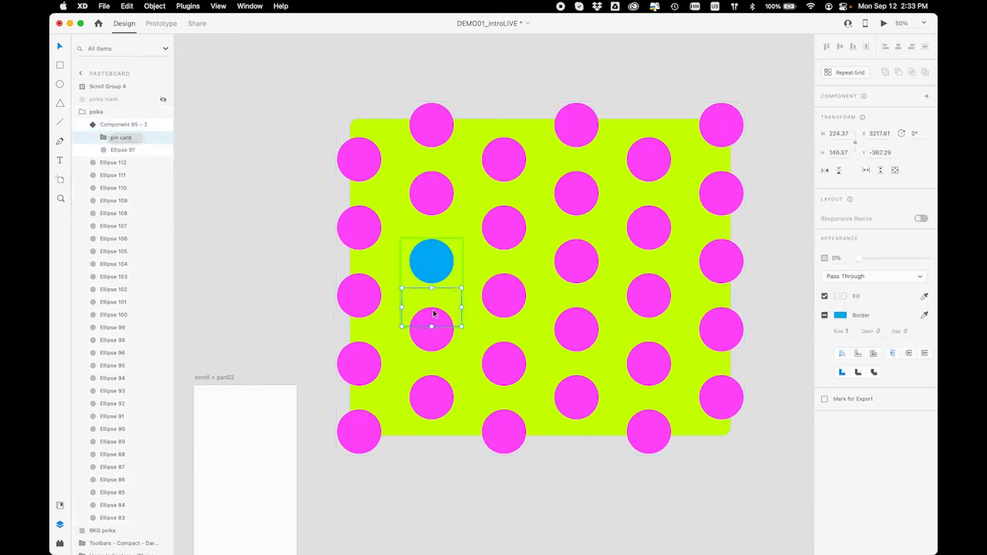
drag(859, 258, 929, 258)
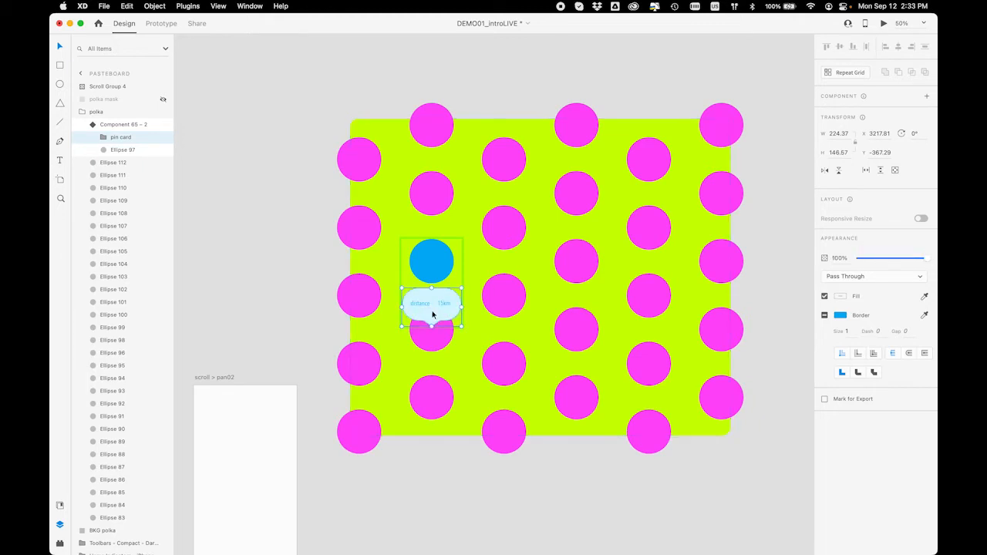
Move the pin card just above the blue circle, enlarge it to about 390 × 255, and centre its pointer over the circle
drag(432, 313, 432, 222)
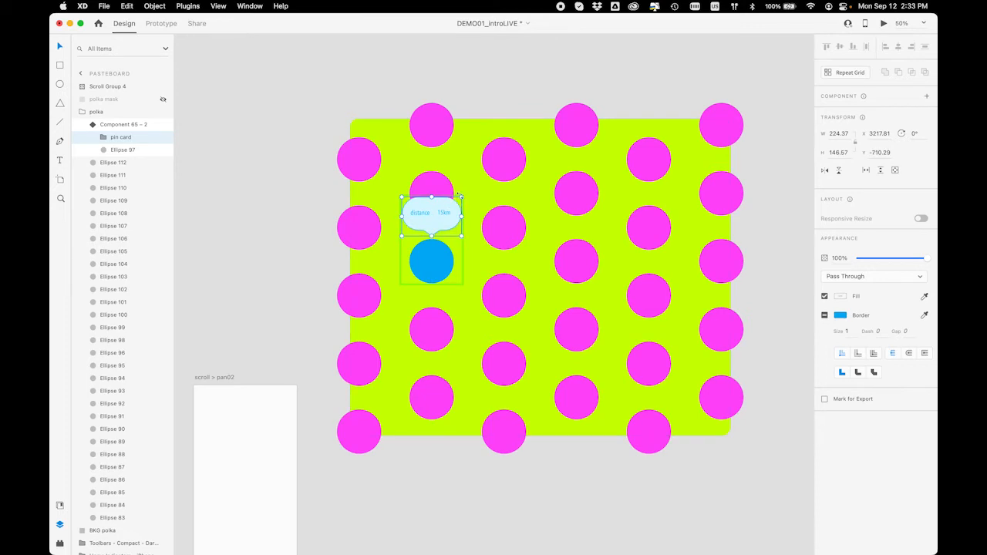
drag(460, 197, 504, 151)
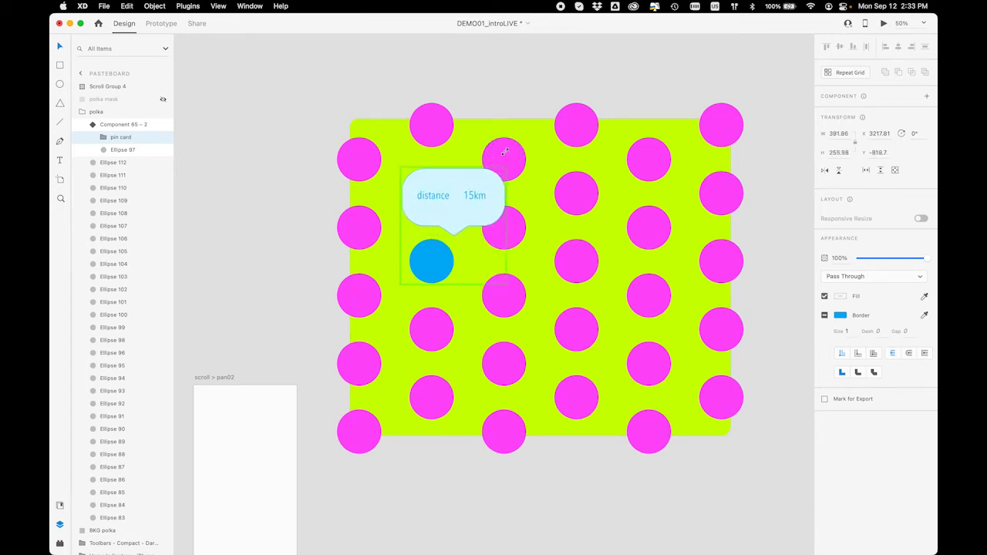
drag(451, 211, 429, 212)
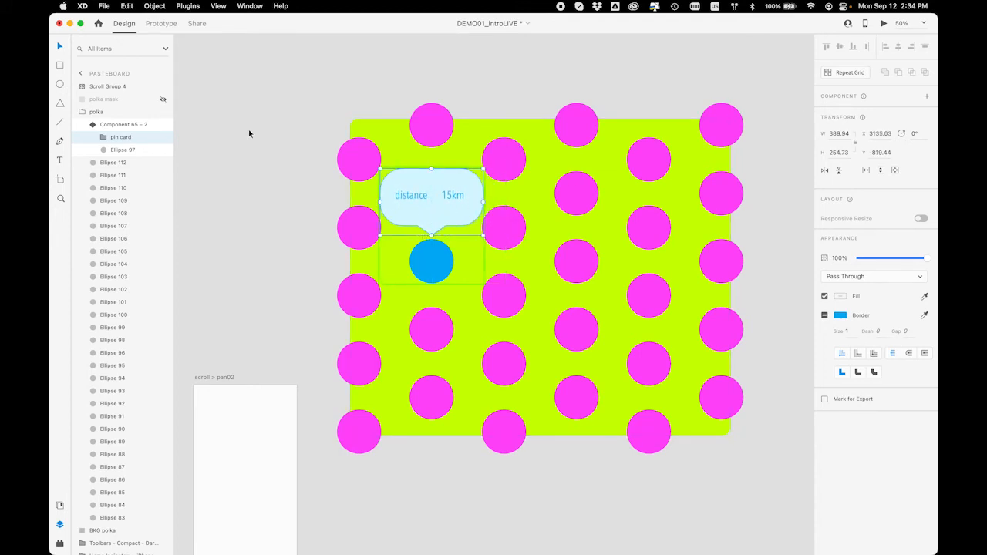
Select the whole component and compare its Default State with its pop-up state, finishing on Default State
click(110, 125)
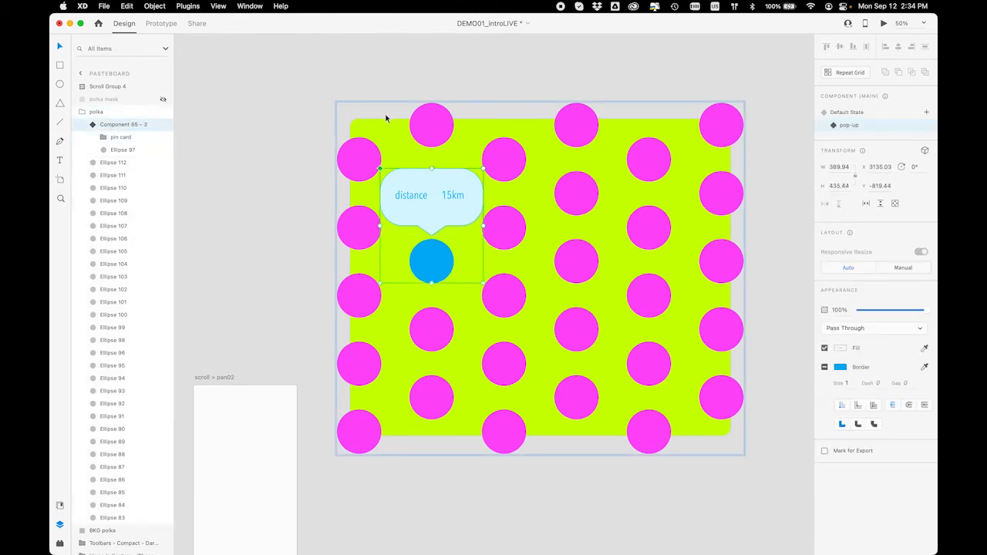
click(874, 116)
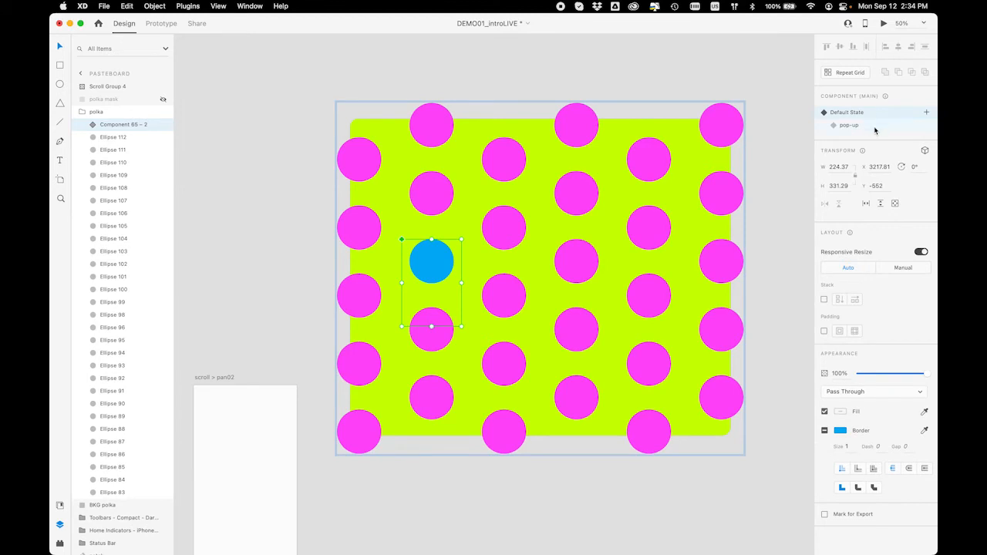
click(875, 128)
click(873, 114)
click(872, 128)
click(869, 114)
In Prototype mode, give the Default State's blue circle a Tap interaction that auto-animates to the pop-up state with Ease In easing
click(149, 24)
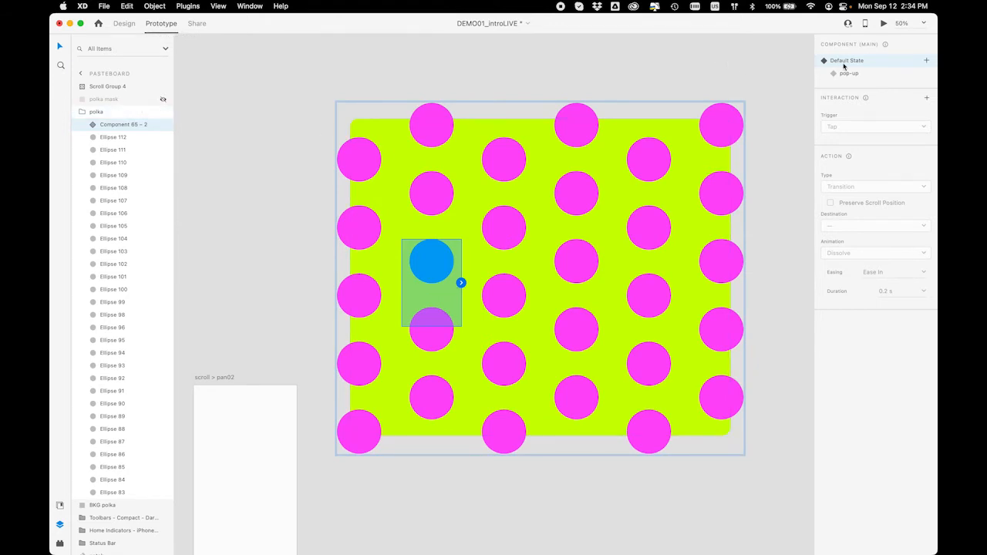
click(94, 125)
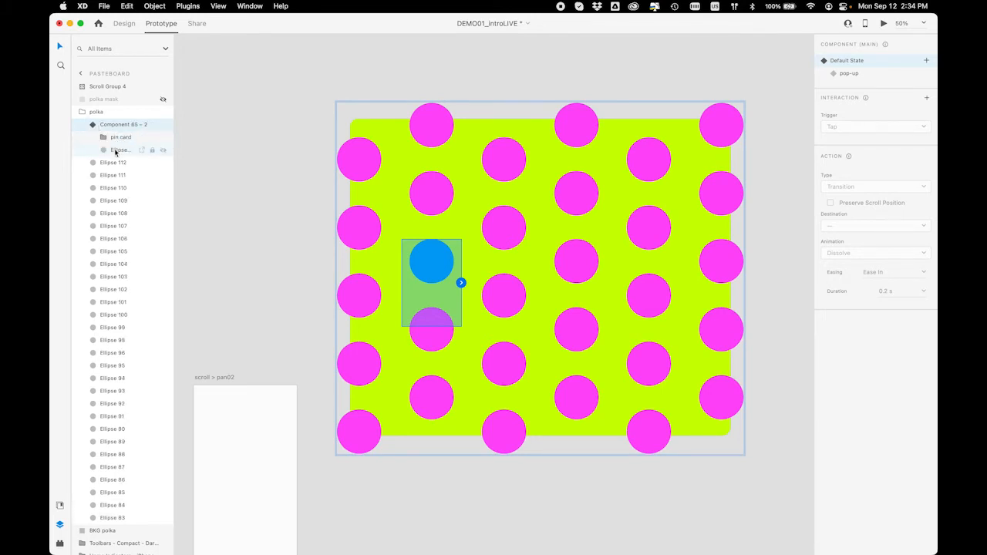
click(115, 149)
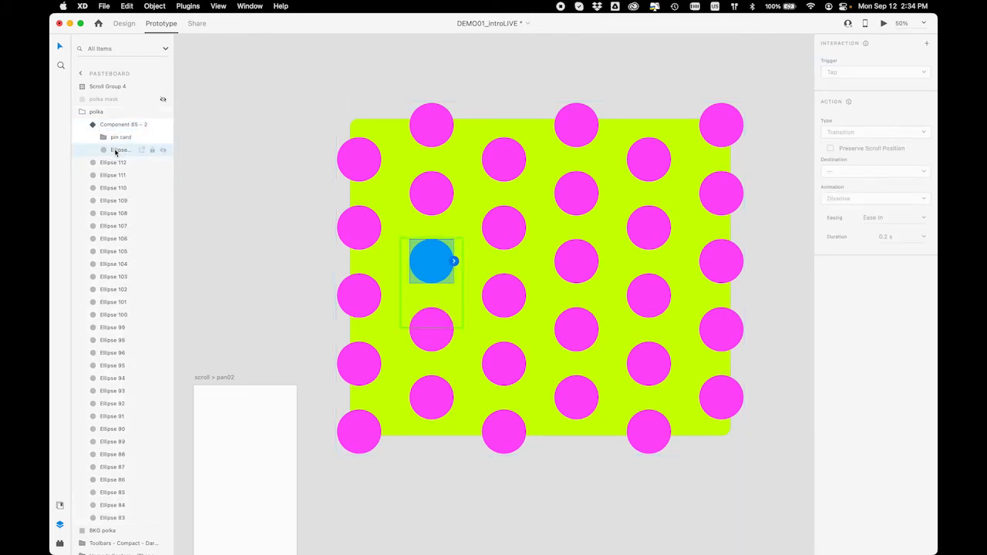
click(454, 262)
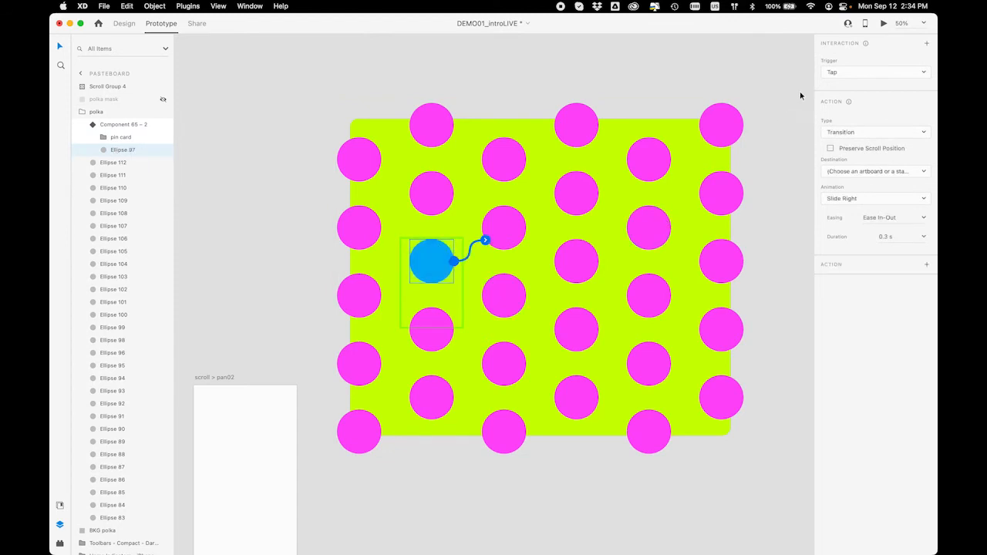
click(846, 133)
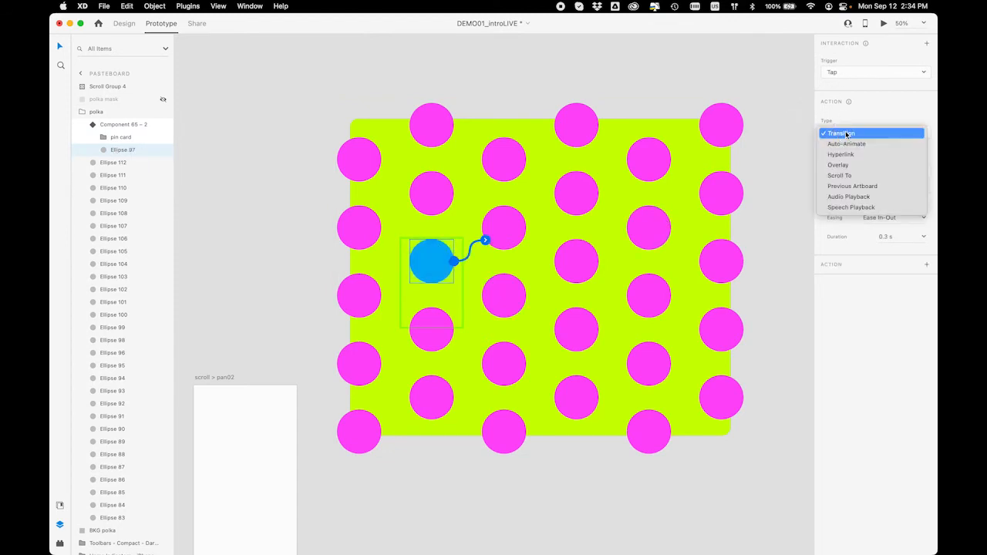
click(847, 144)
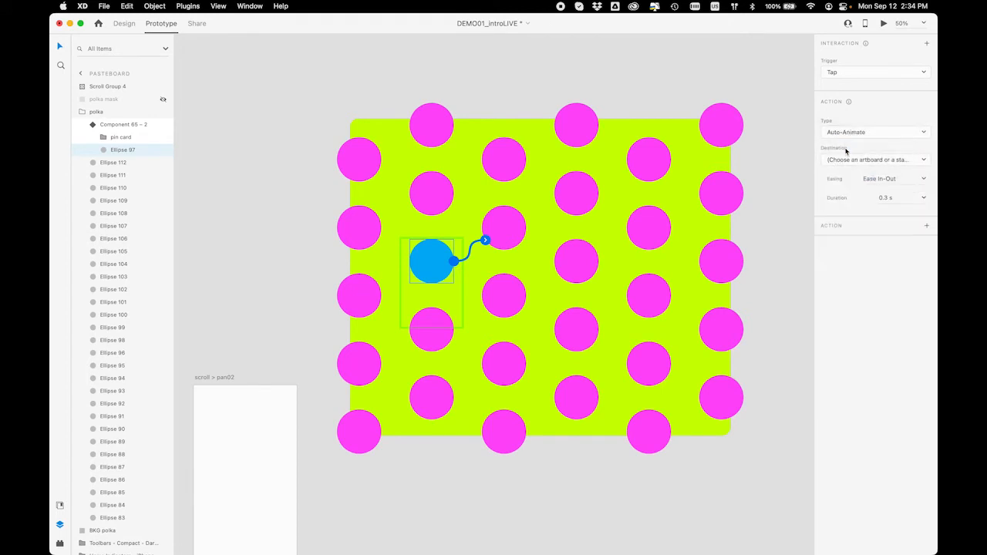
click(846, 161)
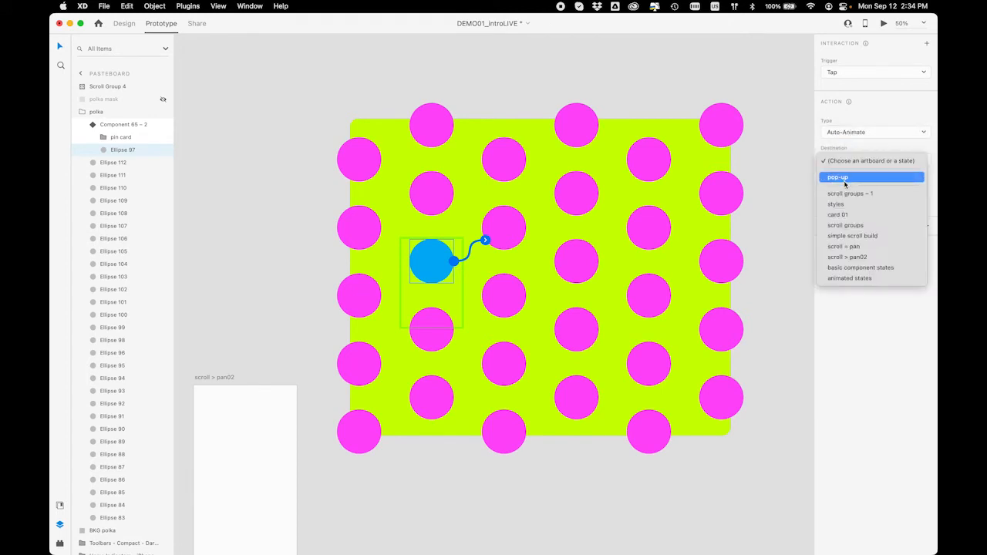
click(845, 181)
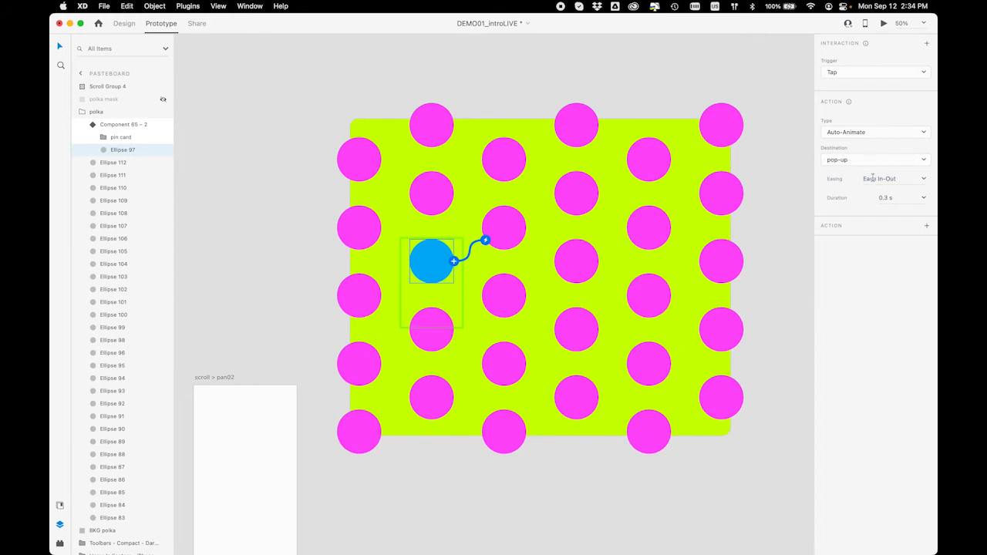
click(925, 180)
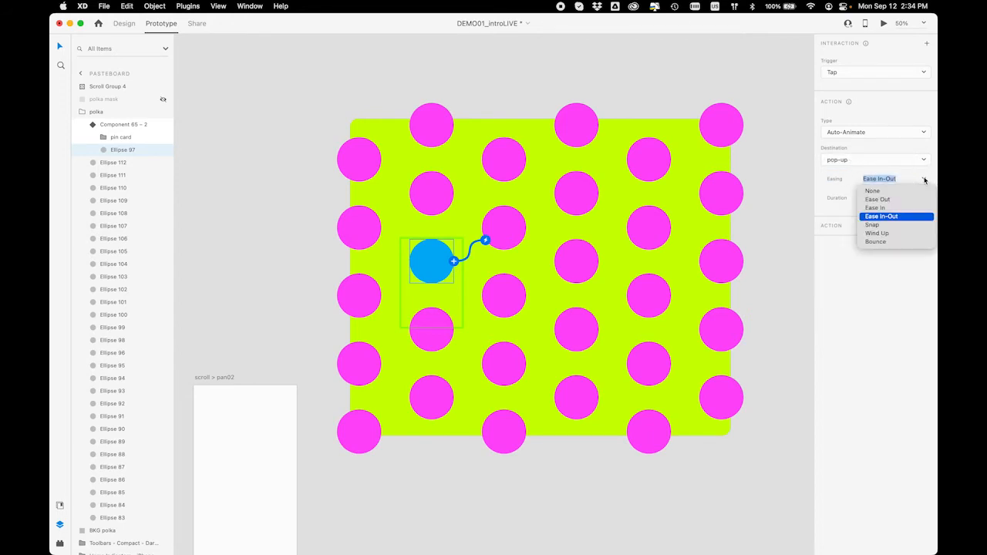
click(874, 208)
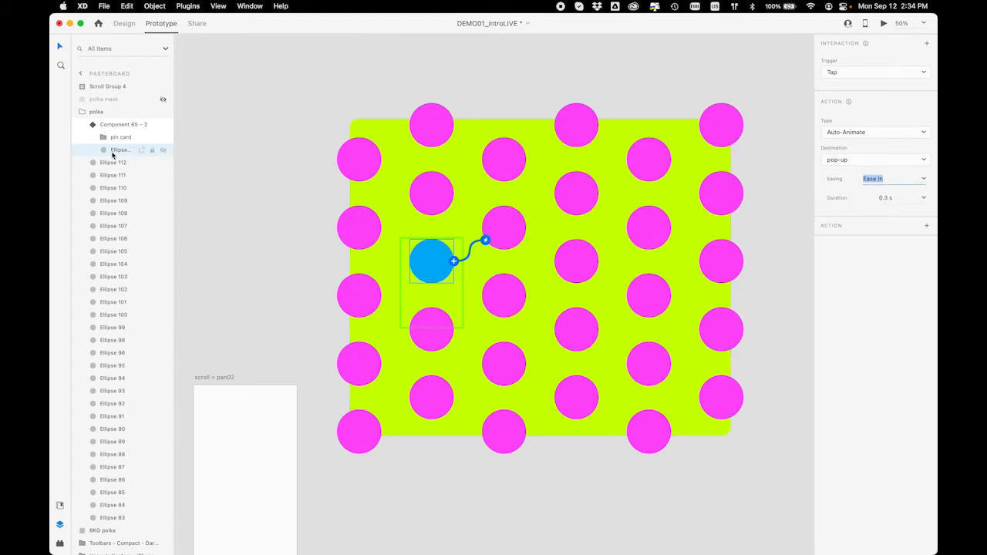
In the pop-up state, give the blue circle a Tap interaction that auto-animates back to Default State with Ease Out easing
click(109, 124)
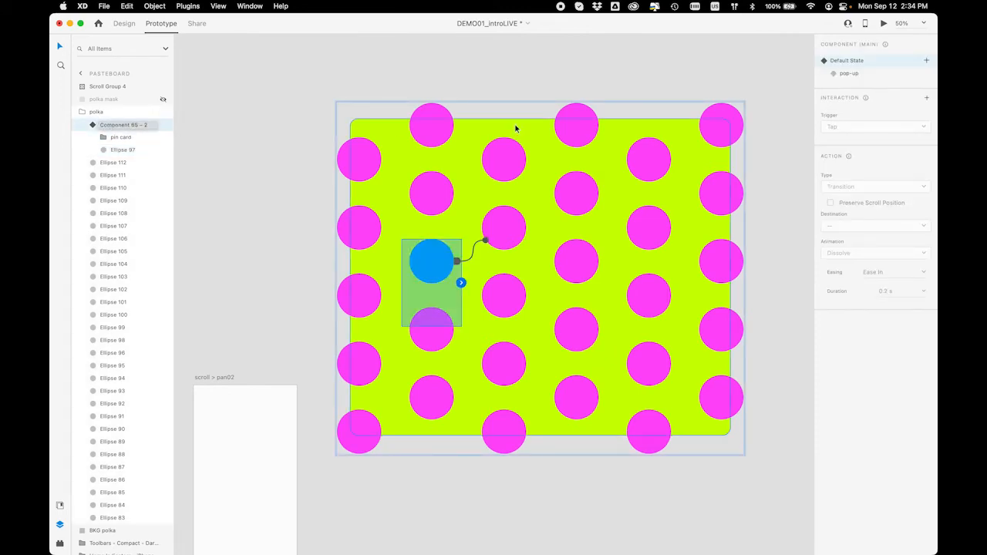
click(854, 75)
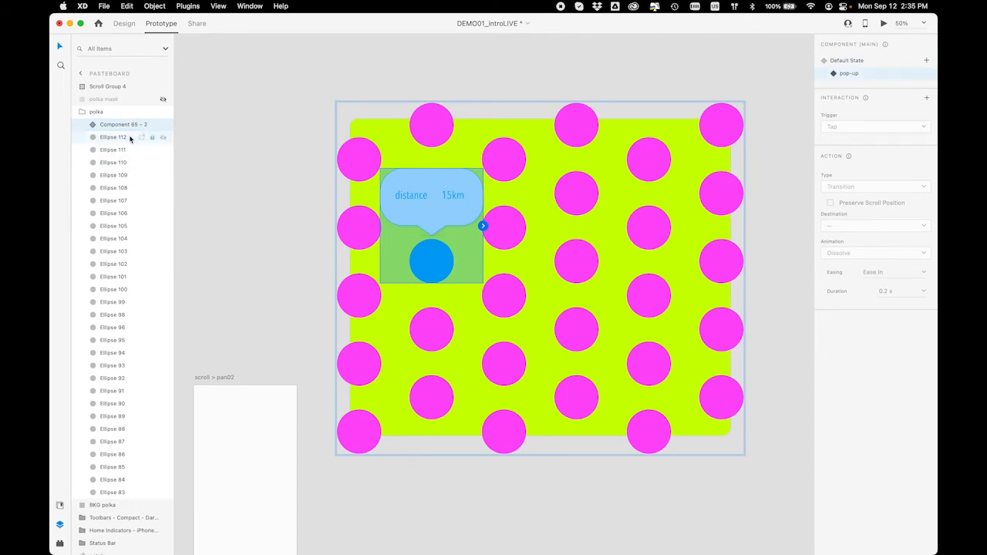
click(85, 124)
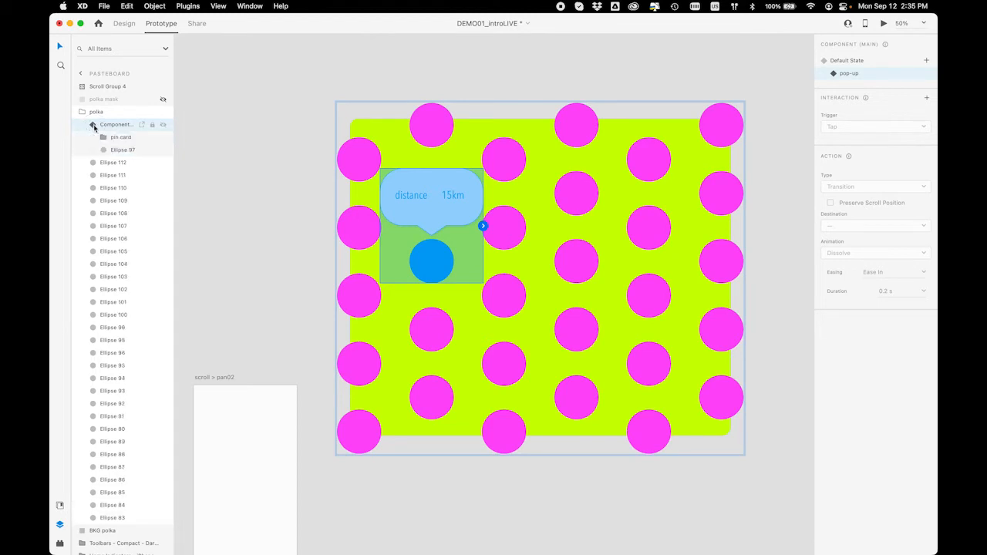
click(112, 150)
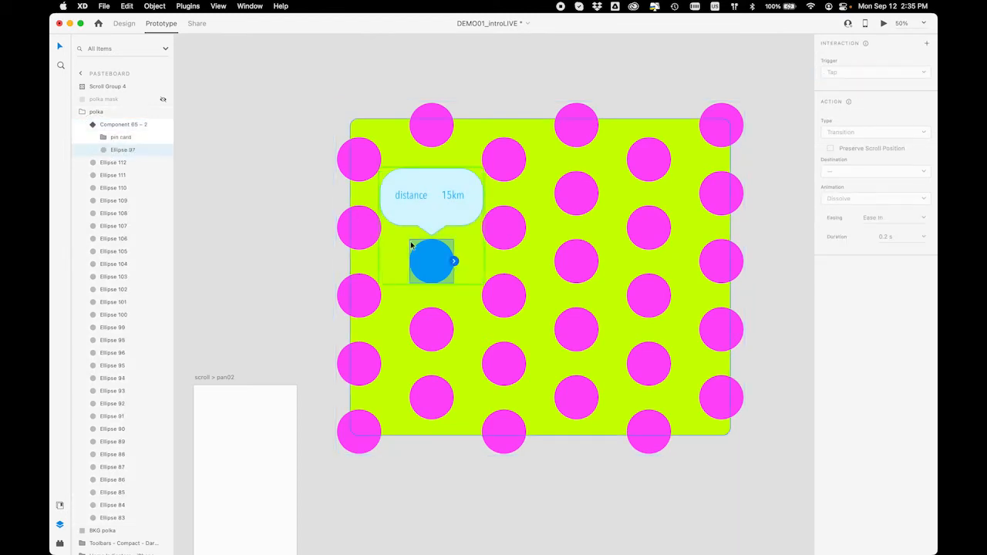
click(454, 262)
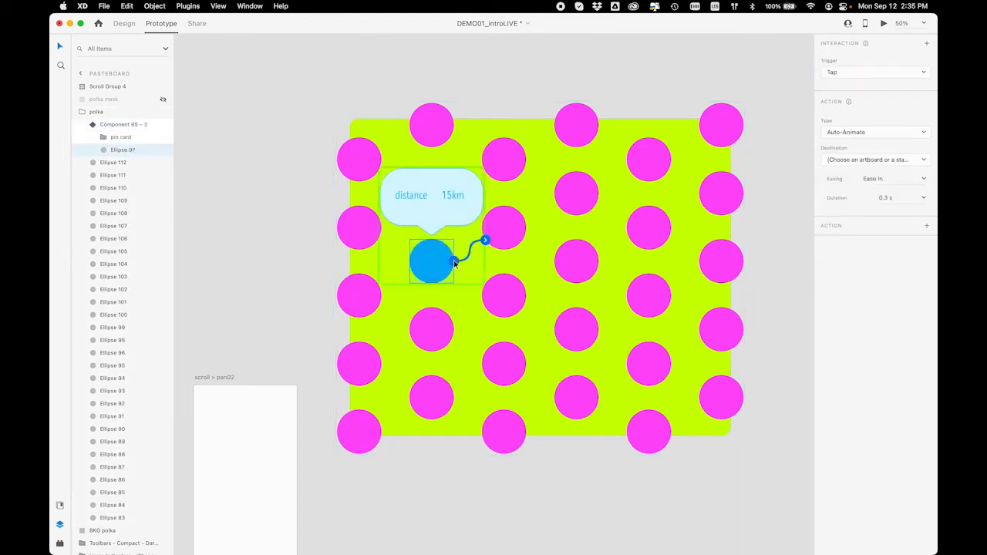
click(843, 161)
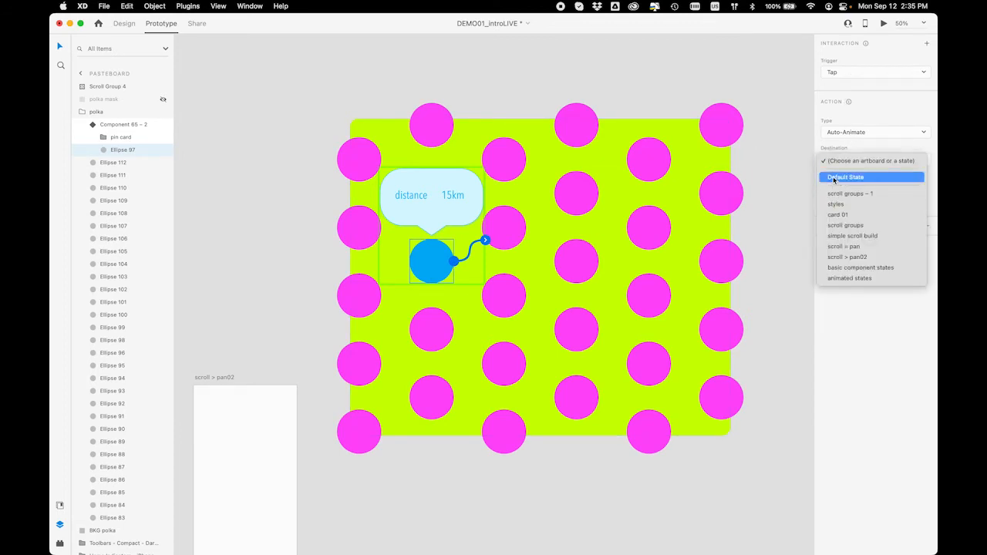
click(833, 177)
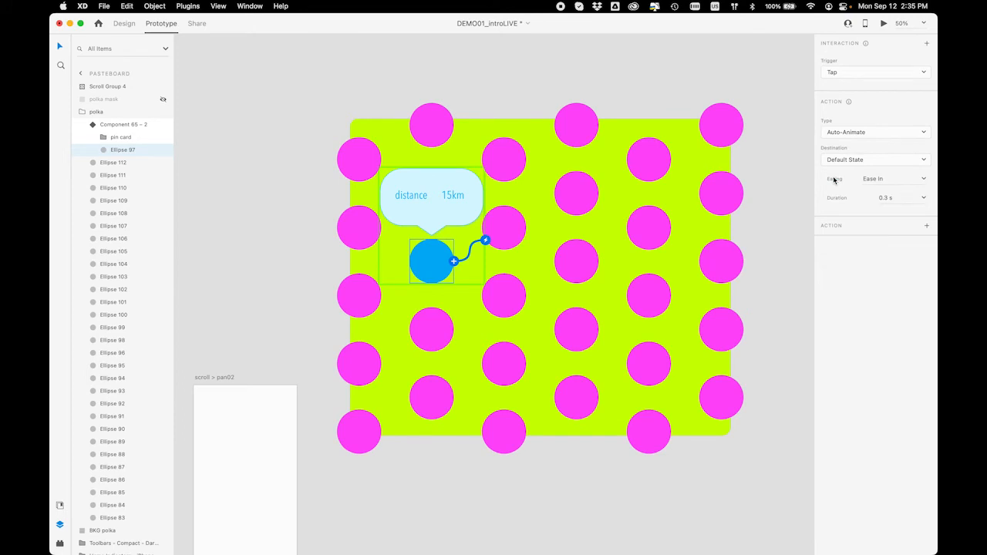
click(923, 181)
click(885, 199)
Return the component to its Default State and deselect everything on the canvas
click(122, 125)
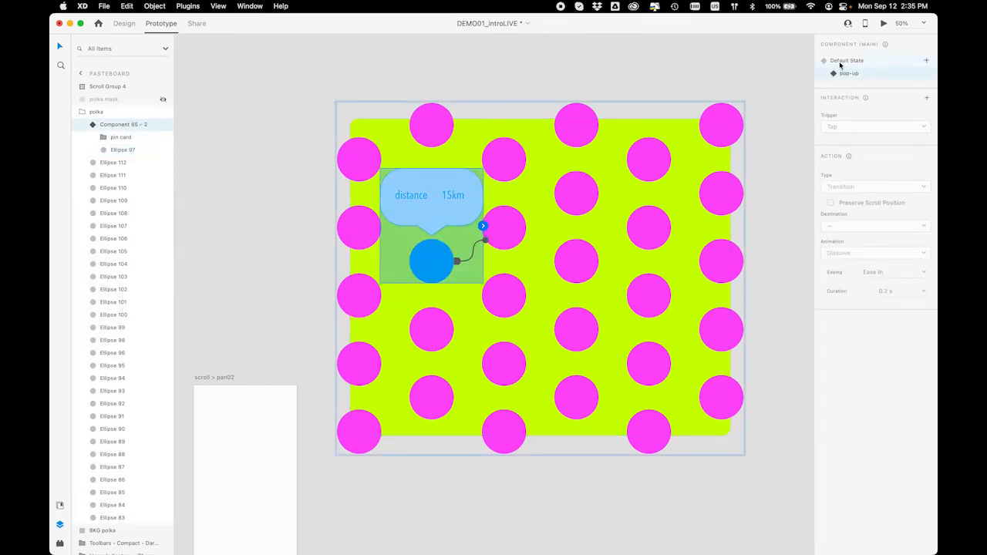
click(840, 65)
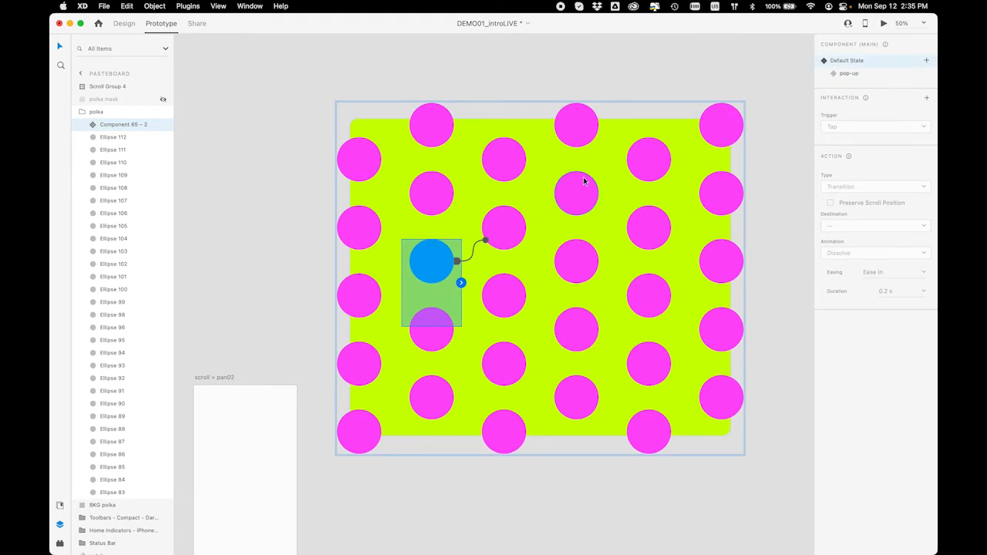
click(300, 237)
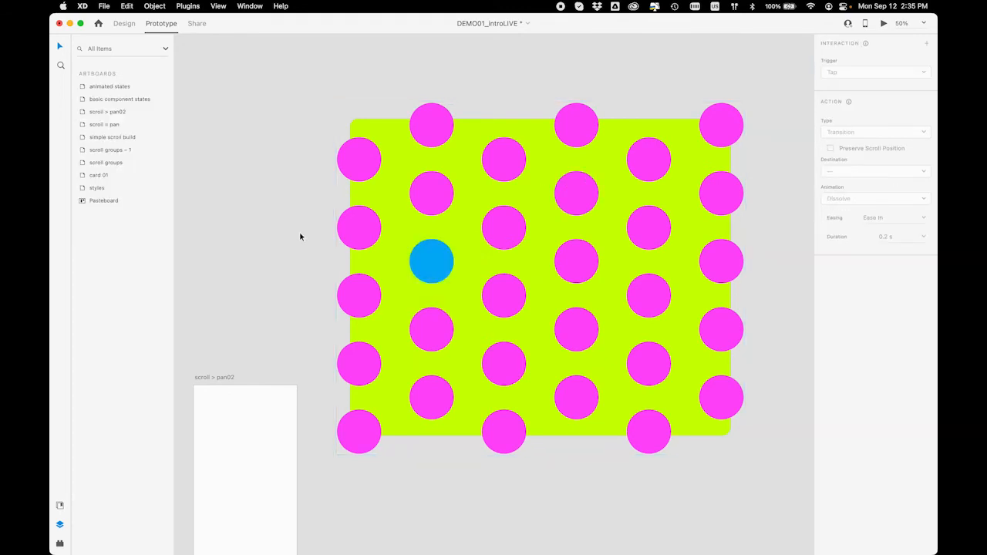
scroll(300, 237, left, 3)
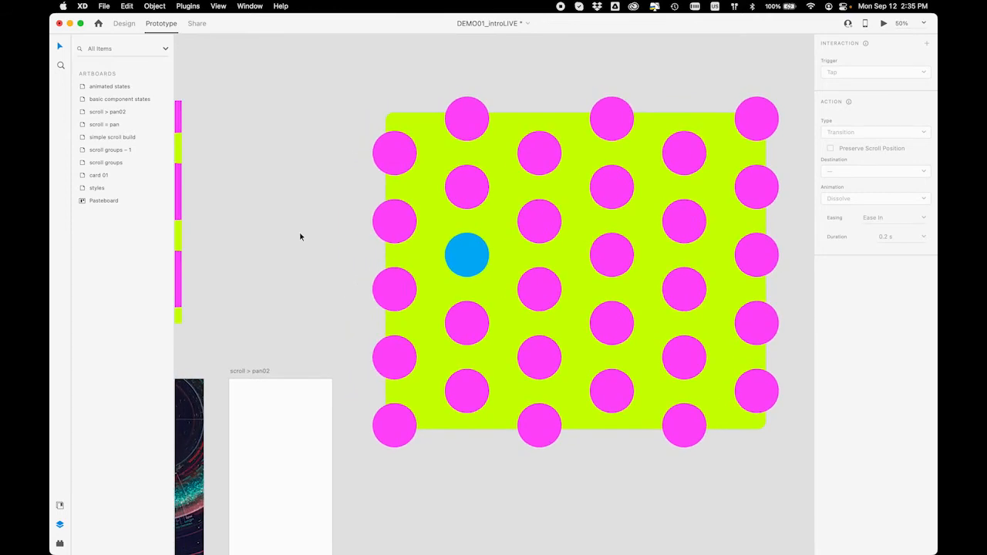
scroll(300, 237, right, 1)
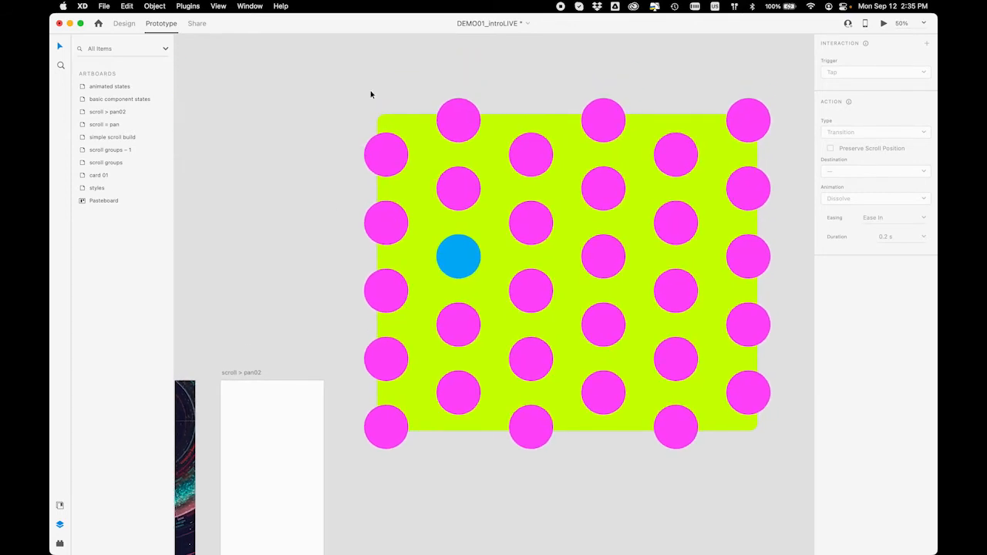
Show the polka mask layer and use it to mask the polka group and BKG polka with Mask with Shape
click(395, 132)
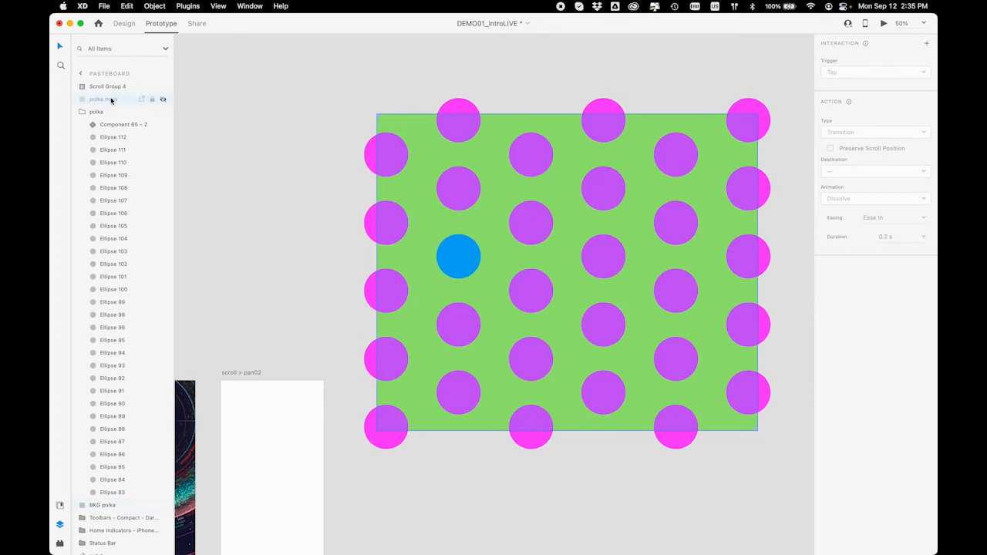
click(163, 100)
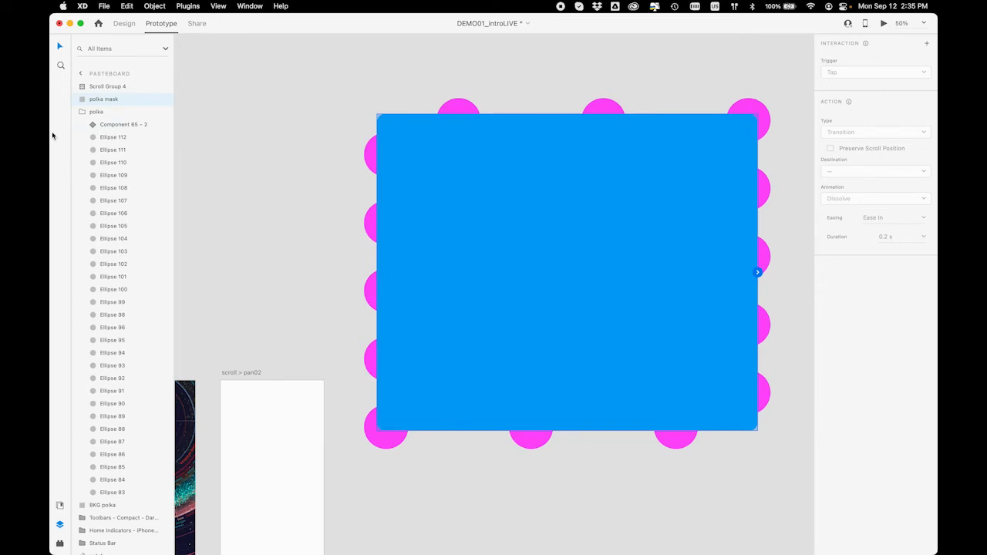
click(163, 100)
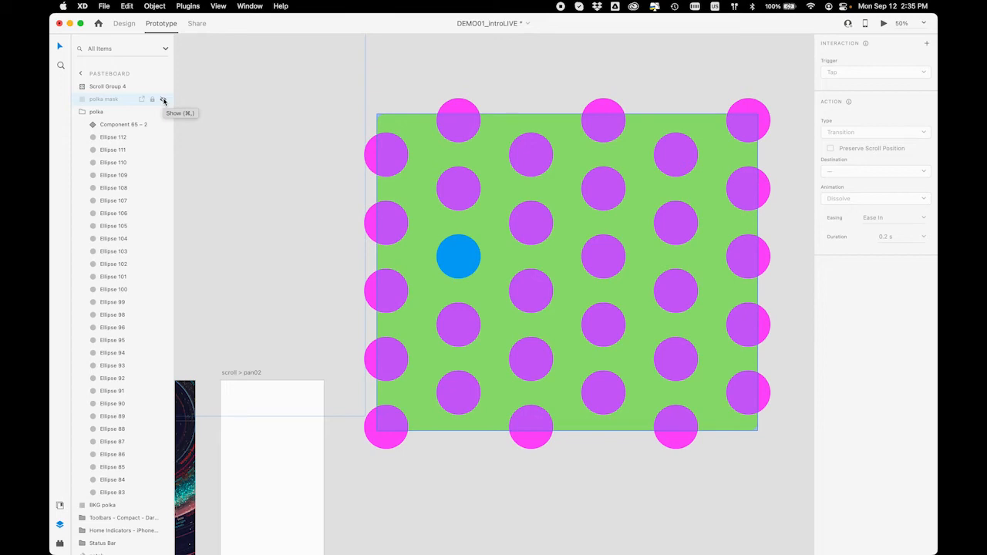
click(163, 101)
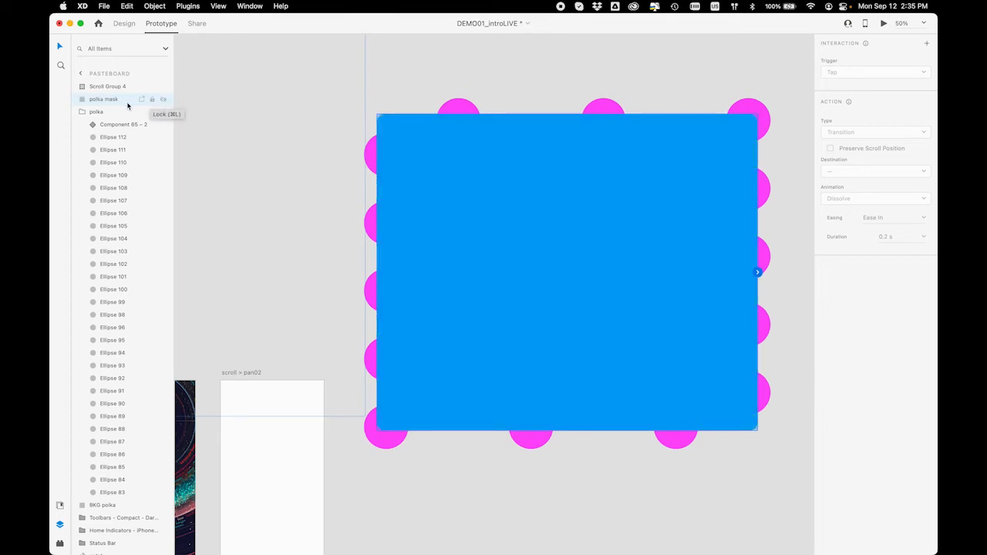
click(82, 113)
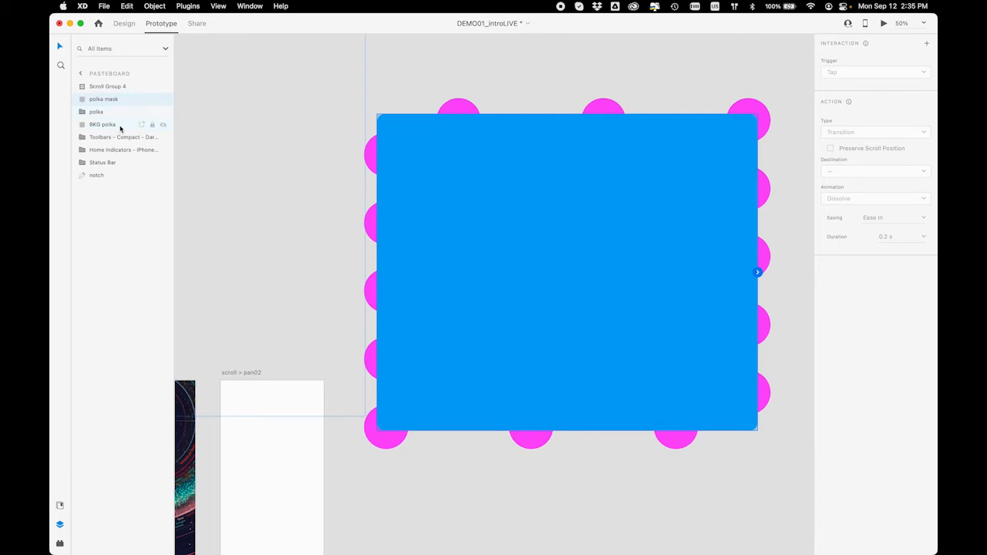
click(121, 126)
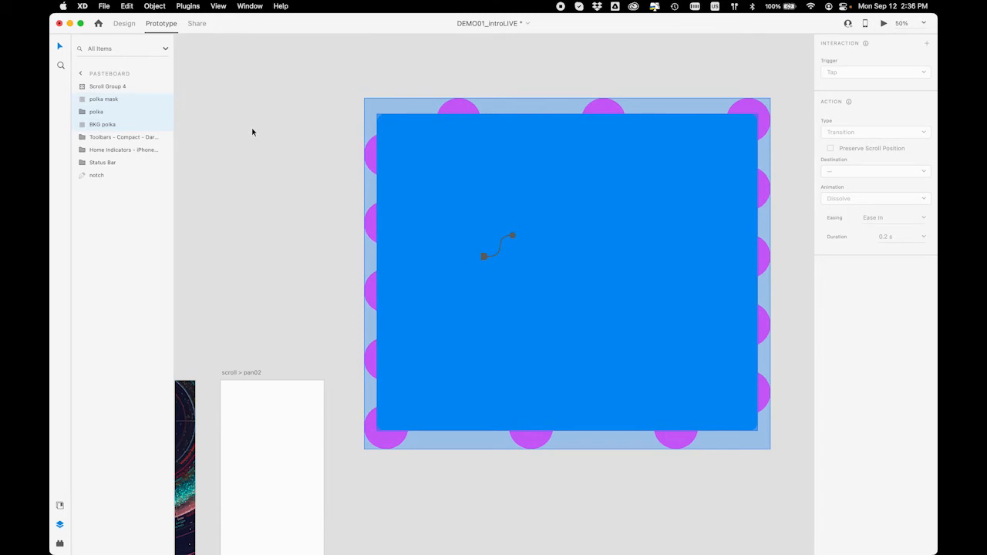
right_click(128, 99)
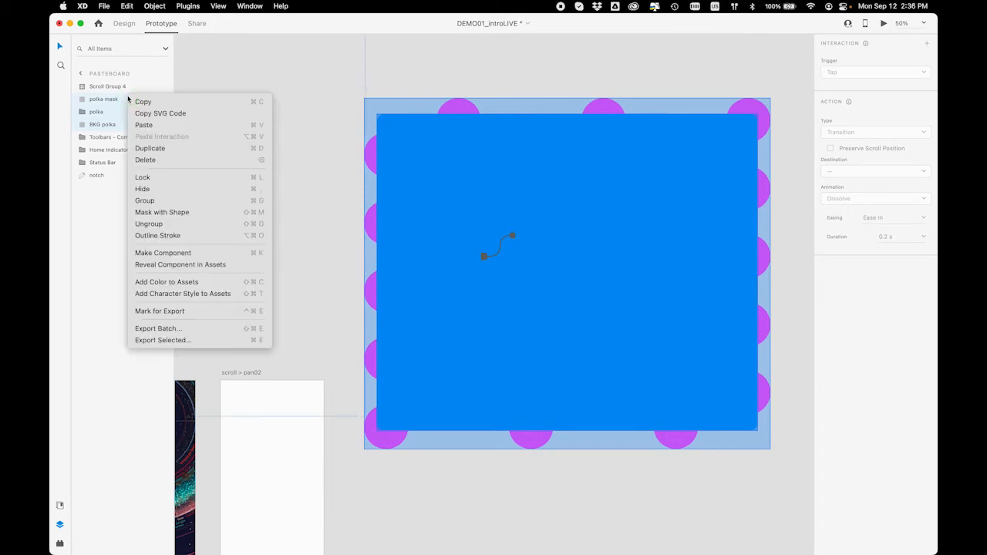
click(159, 213)
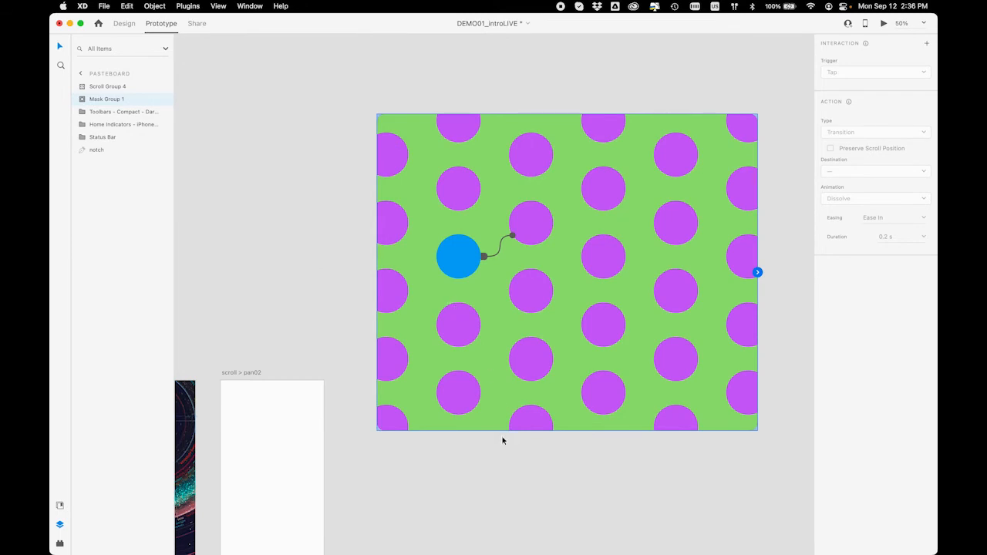
In Design mode, move the masked polka map onto the scroll > pan02 artboard, centred horizontally at about X -525, Y -253
click(124, 24)
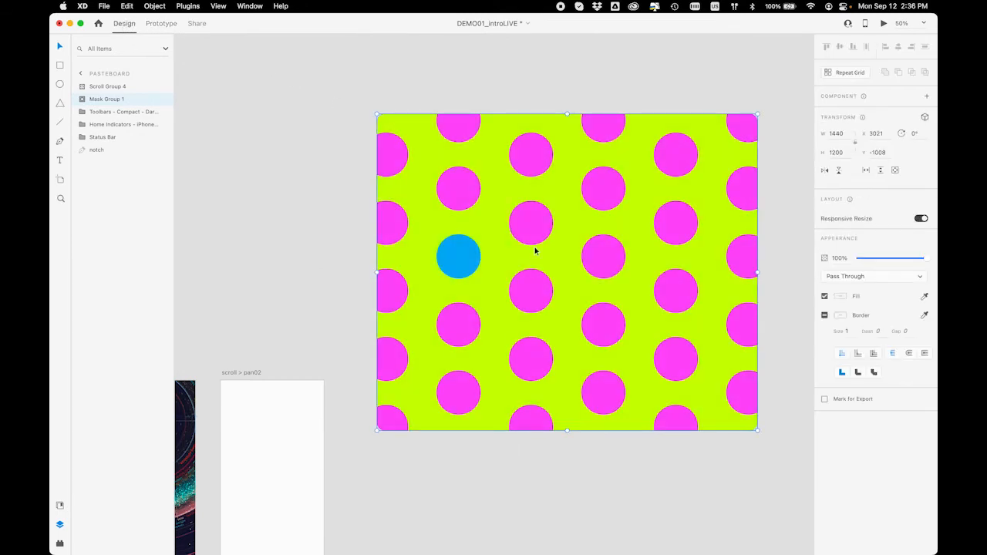
scroll(548, 332, down, 3)
scroll(549, 332, left, 3)
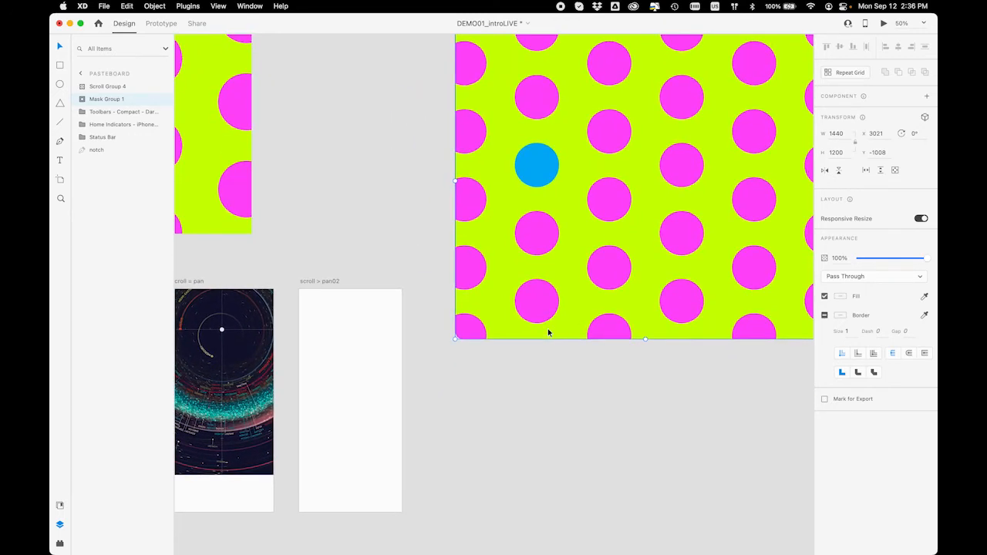
drag(610, 142, 329, 333)
scroll(331, 334, left, 4)
scroll(332, 334, down, 2)
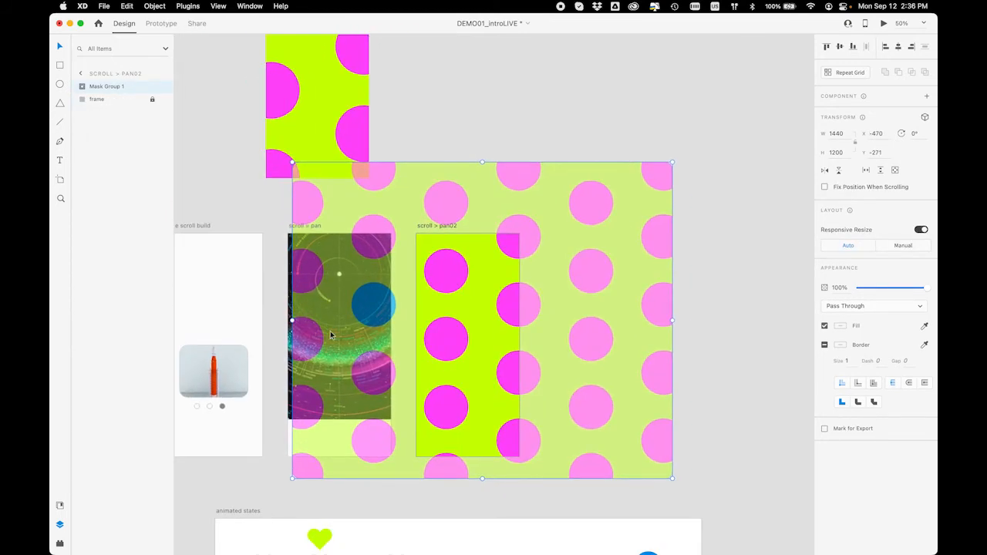
click(432, 228)
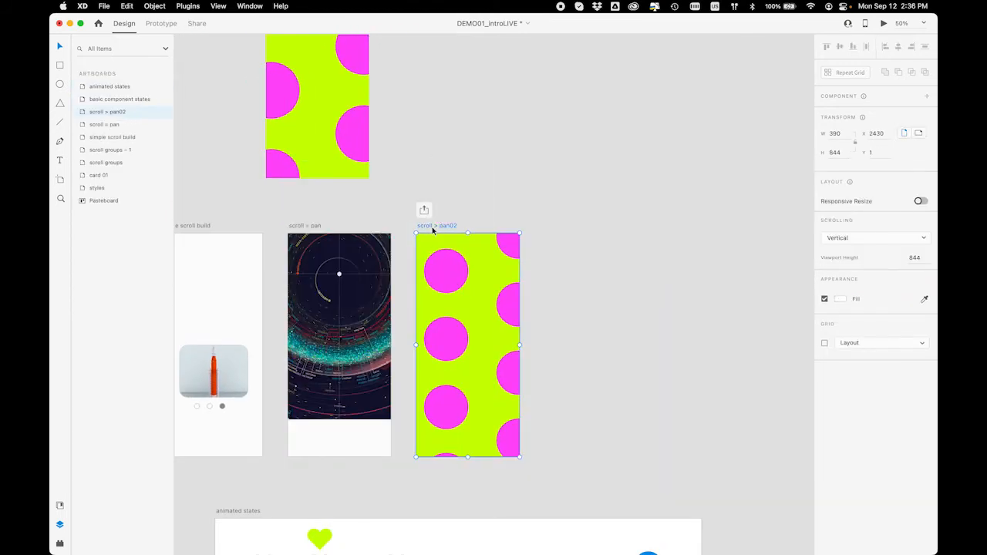
click(460, 289)
mouse_move(478, 326)
mouse_down()
mouse_move(458, 329)
mouse_move(470, 336)
mouse_move(462, 323)
mouse_move(462, 351)
mouse_move(462, 330)
mouse_up()
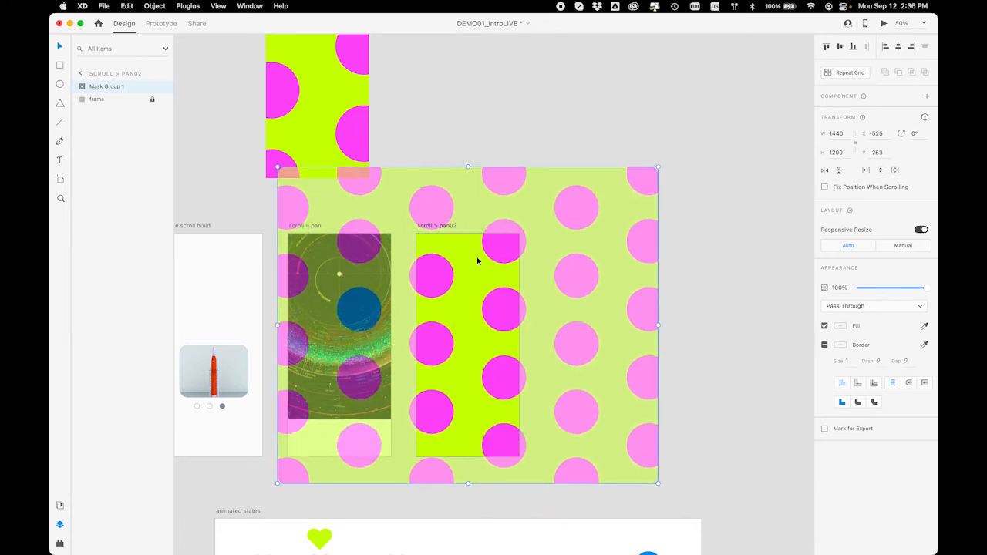
Convert the masked map into a horizontal and vertical scroll group and shorten its viewport to a height of about 709
click(896, 172)
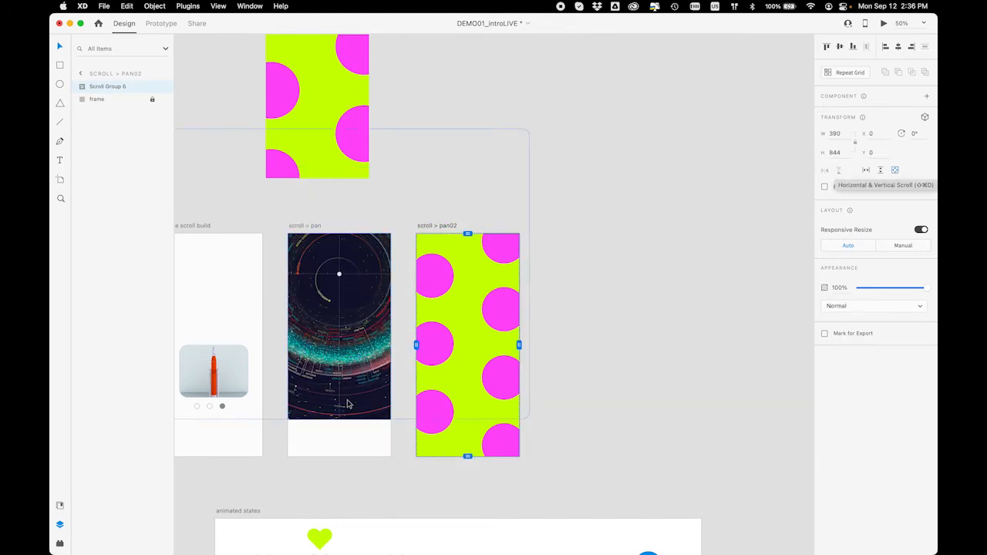
drag(468, 457, 468, 421)
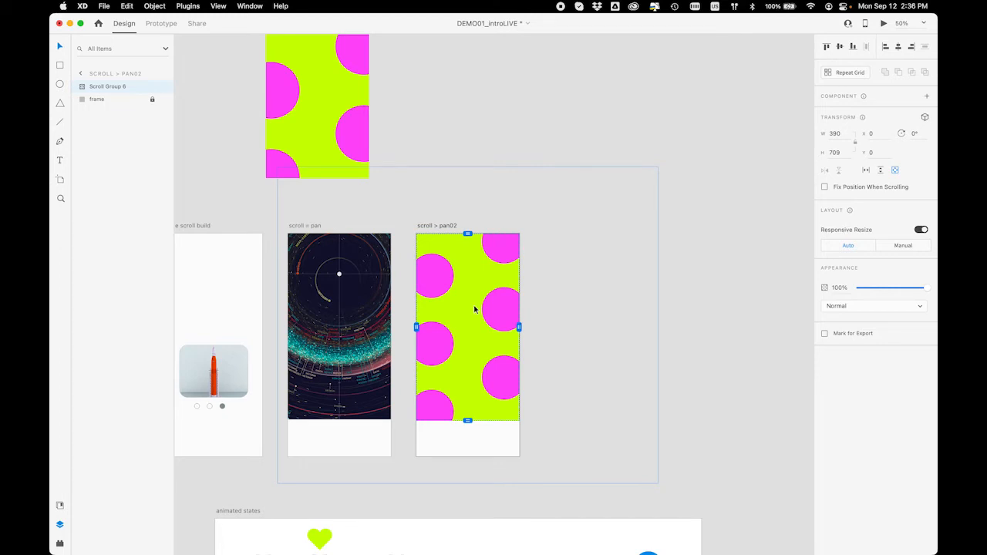
Preview the scroll > pan02 artboard, pan the map to the blue pin, tap the pin to test its pop-up, and close the preview
click(441, 226)
key(super+Return)
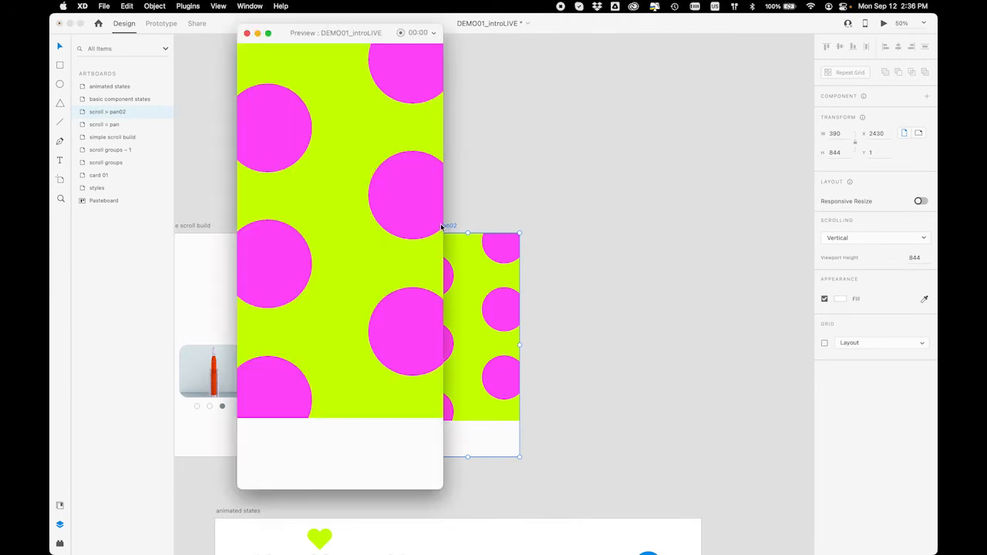
drag(304, 32, 440, 68)
drag(456, 258, 373, 317)
drag(534, 192, 410, 330)
drag(393, 272, 390, 311)
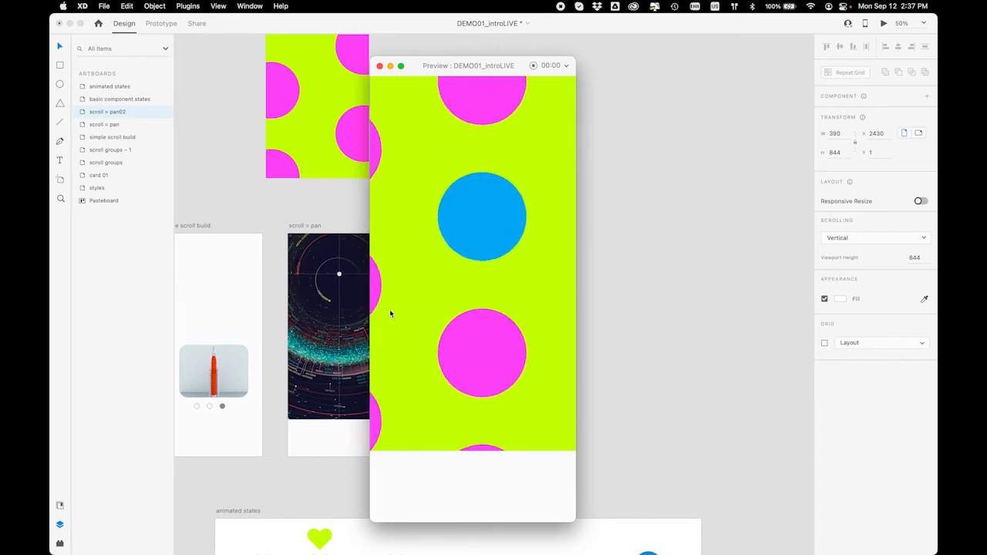
drag(492, 278, 475, 379)
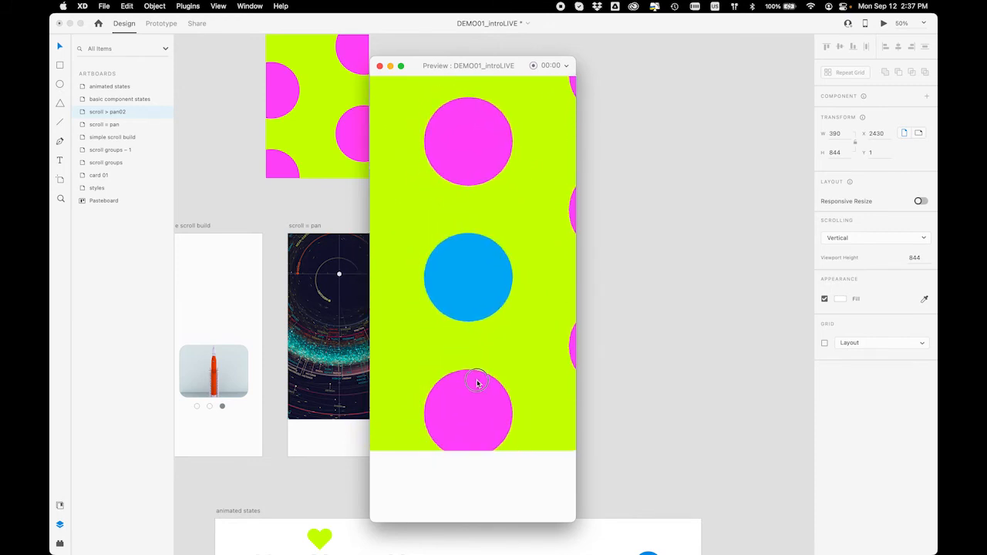
click(466, 275)
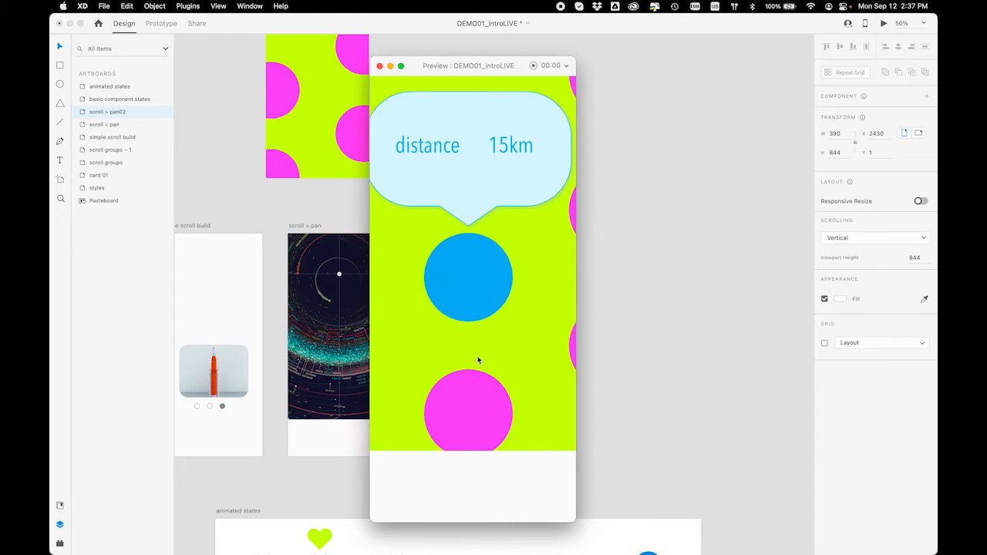
click(379, 67)
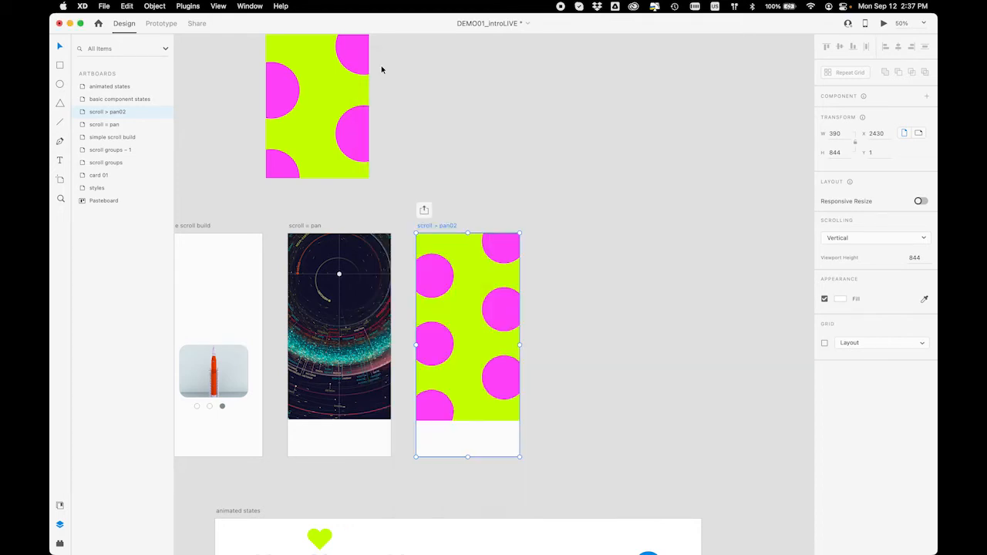
Deselect the artboard and examine the heart components on the animated states artboard up close, with the Animated Heart selected
click(515, 146)
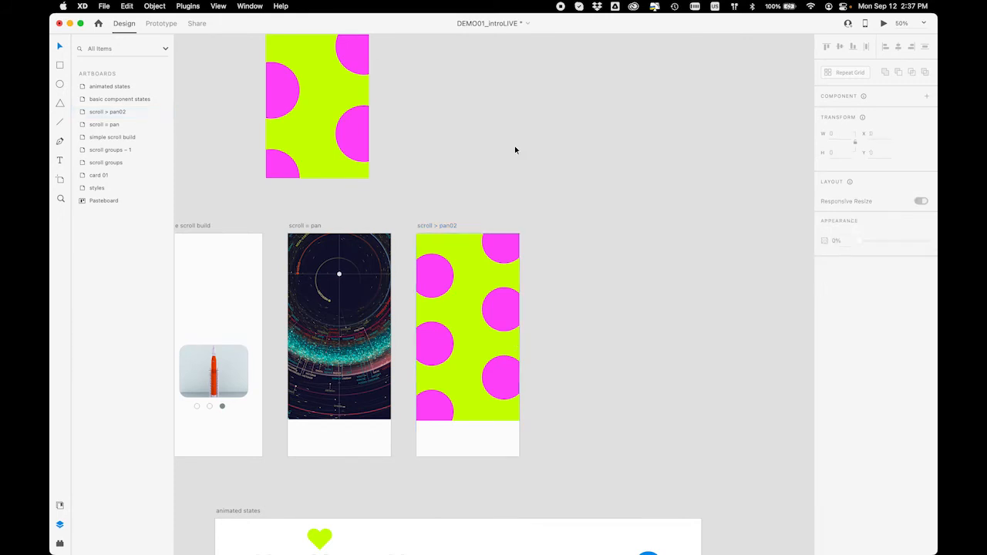
scroll(591, 323, left, 5)
scroll(591, 323, down, 1)
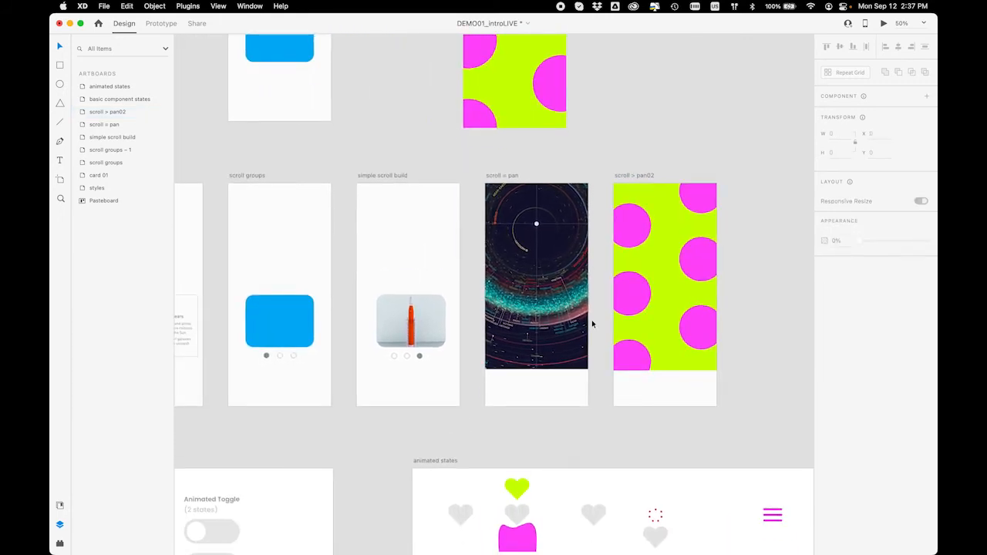
scroll(592, 323, down, 8)
scroll(592, 323, left, 5)
scroll(592, 324, down, 1)
scroll(592, 324, left, 5)
scroll(592, 323, up, 1)
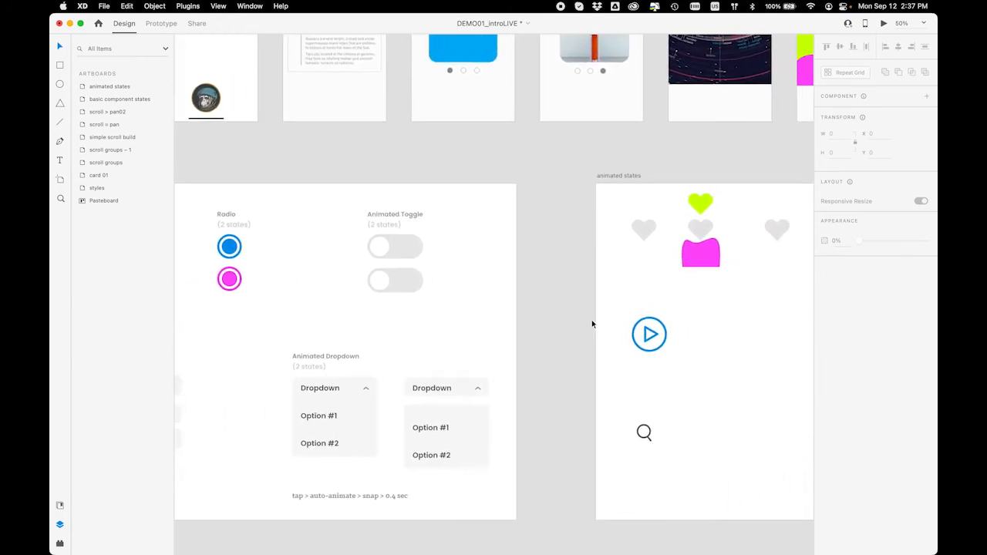
scroll(592, 324, right, 14)
click(409, 233)
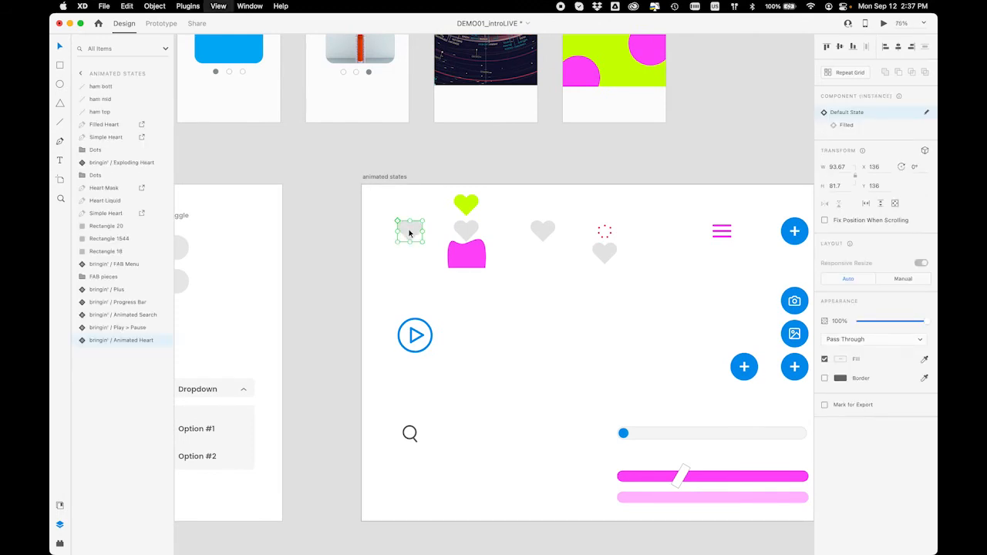
scroll(409, 233, up, 5)
scroll(410, 232, down, 1)
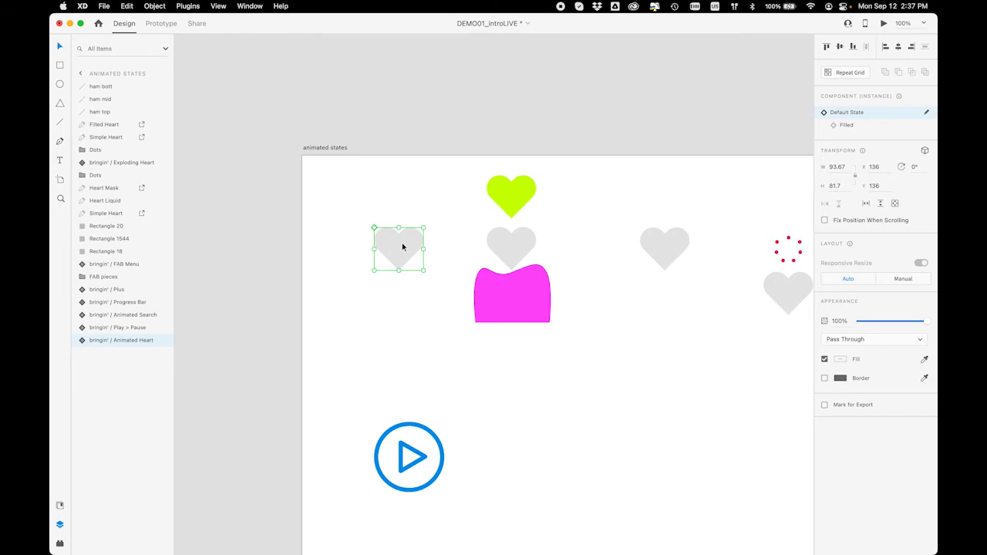
Duplicate the green Heart Mask shape into the empty area at about X 536, Y 458 and move the copy's layer directly below Simple Heart
click(510, 197)
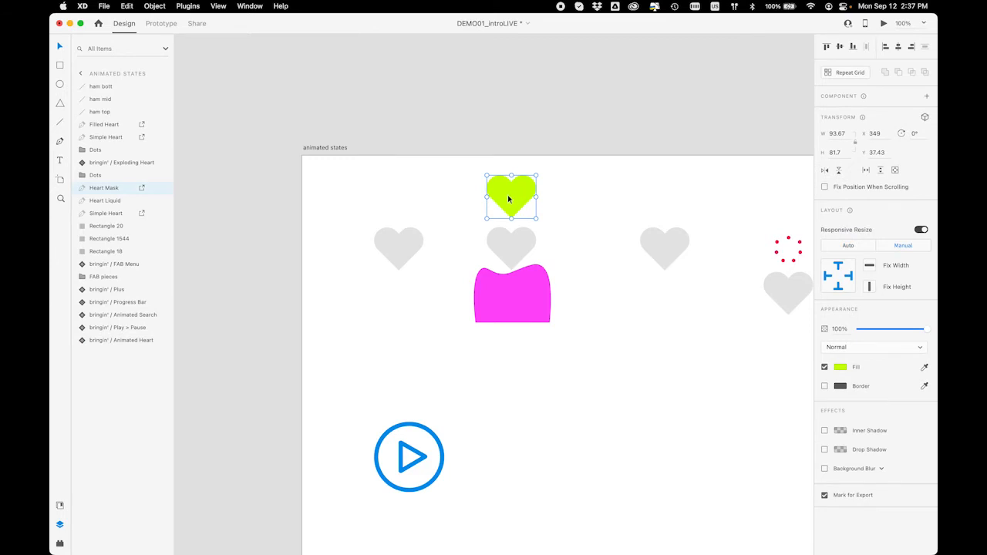
drag(508, 199, 612, 422)
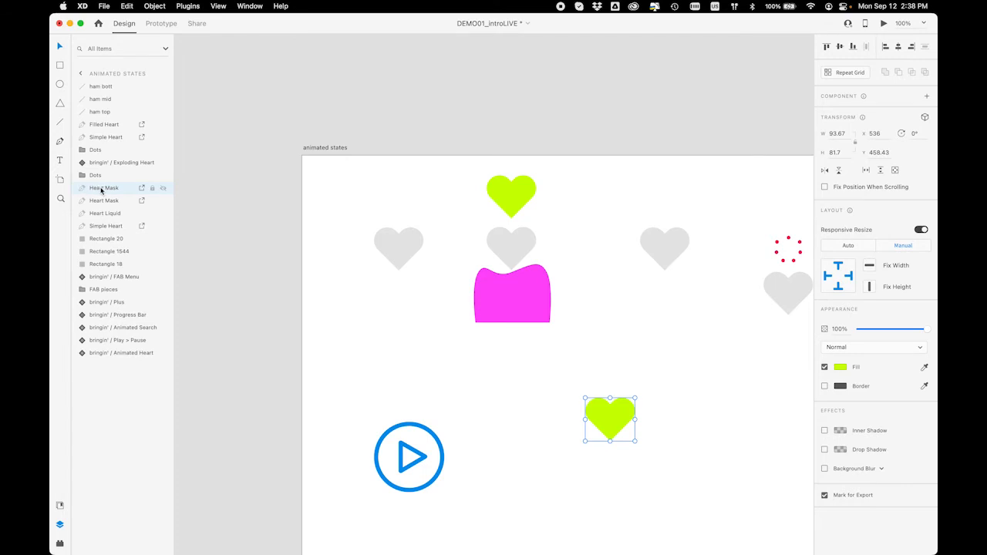
drag(101, 190, 105, 145)
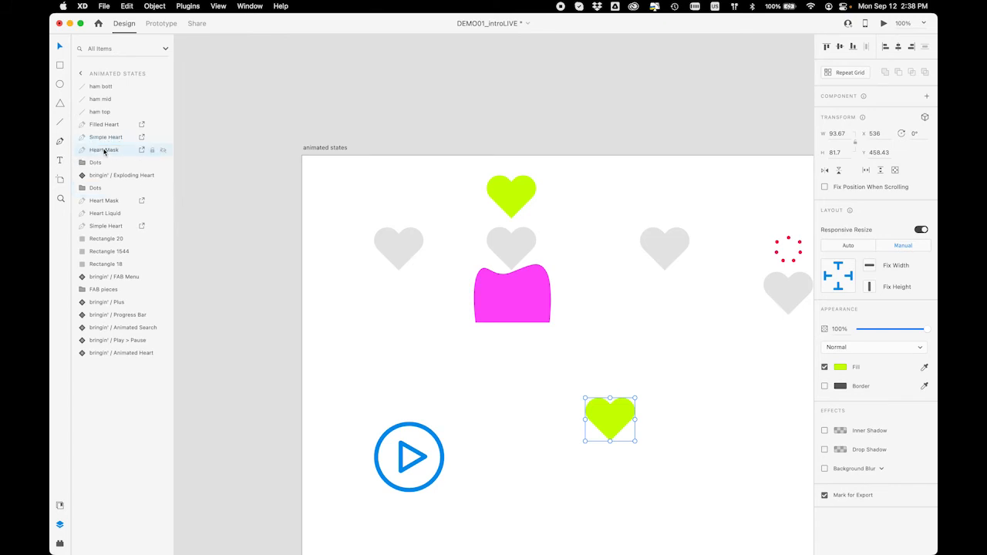
Rename the copied heart layer as toggle heart and move the heart to about X 504, Y 443
double_click(105, 151)
text(f)
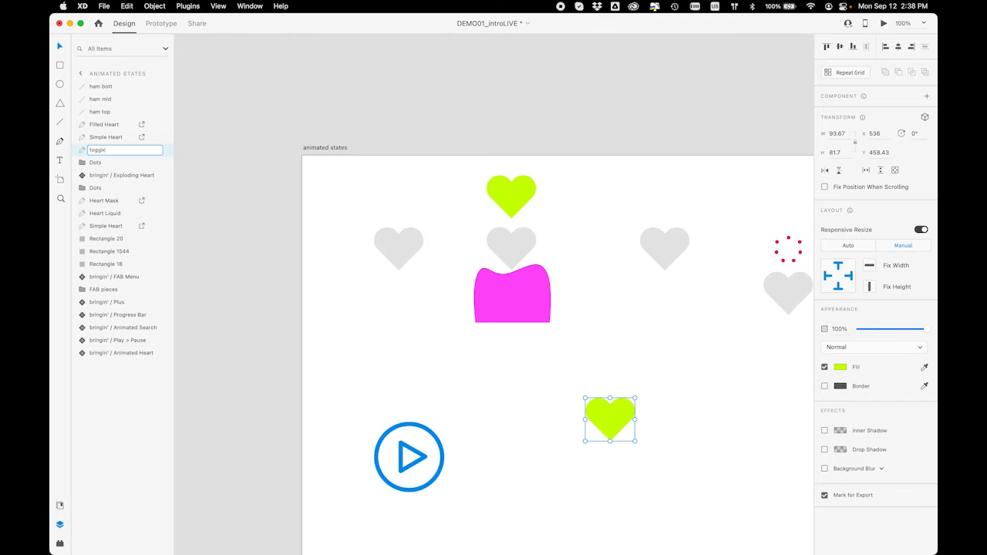
text(oggle heart)
key(Return)
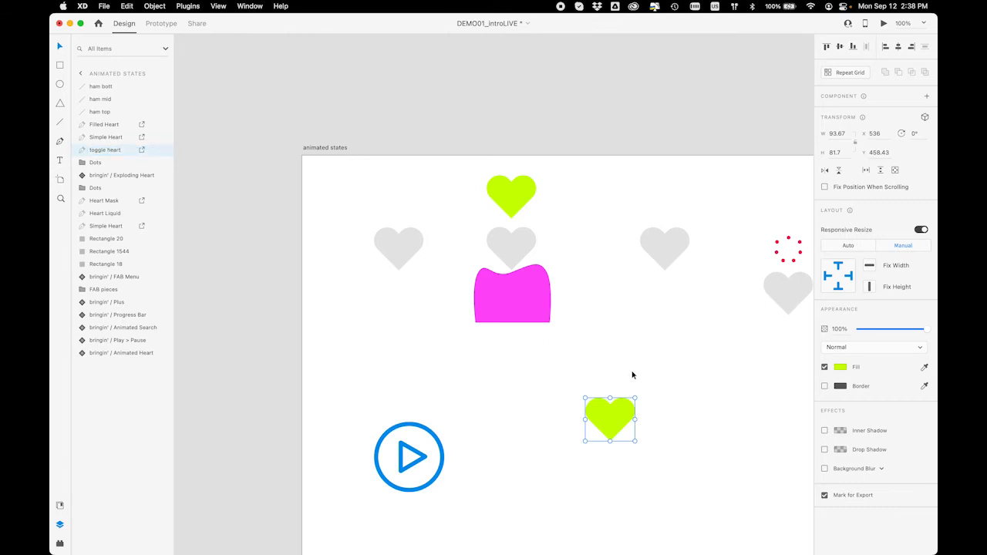
mouse_move(601, 416)
mouse_down()
mouse_move(571, 417)
mouse_move(588, 411)
mouse_up()
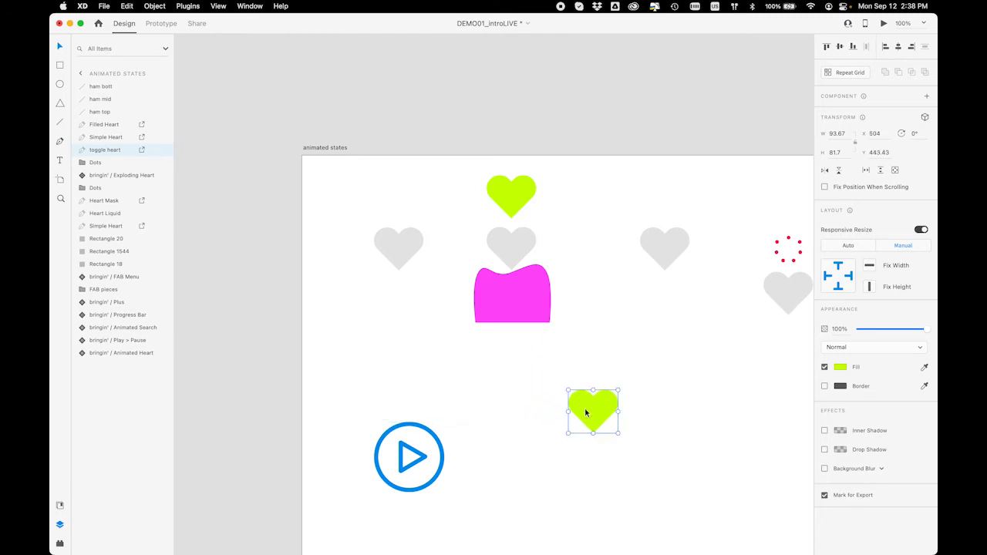
Give the toggle heart a lime-green border of size 3 and turn off its fill, leaving only the outline
click(842, 368)
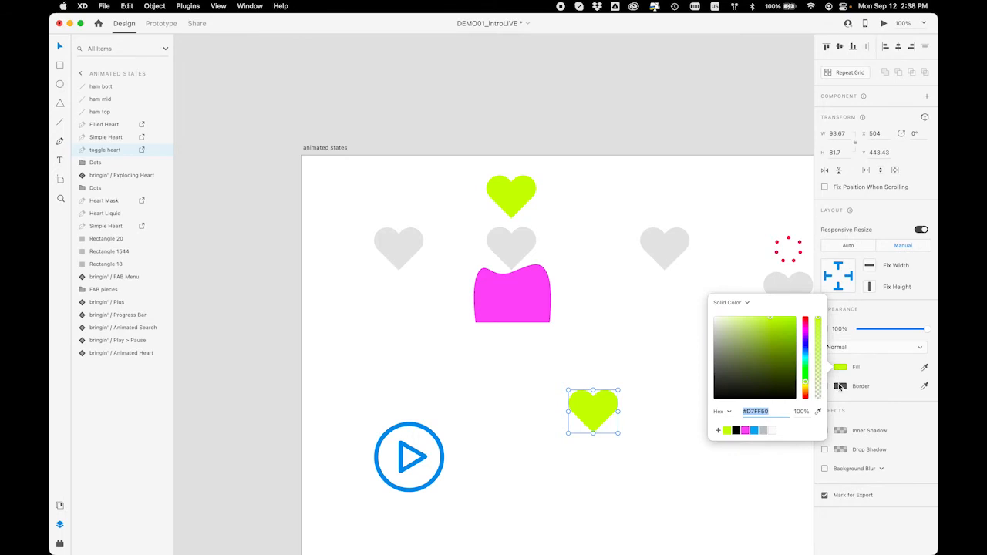
click(840, 386)
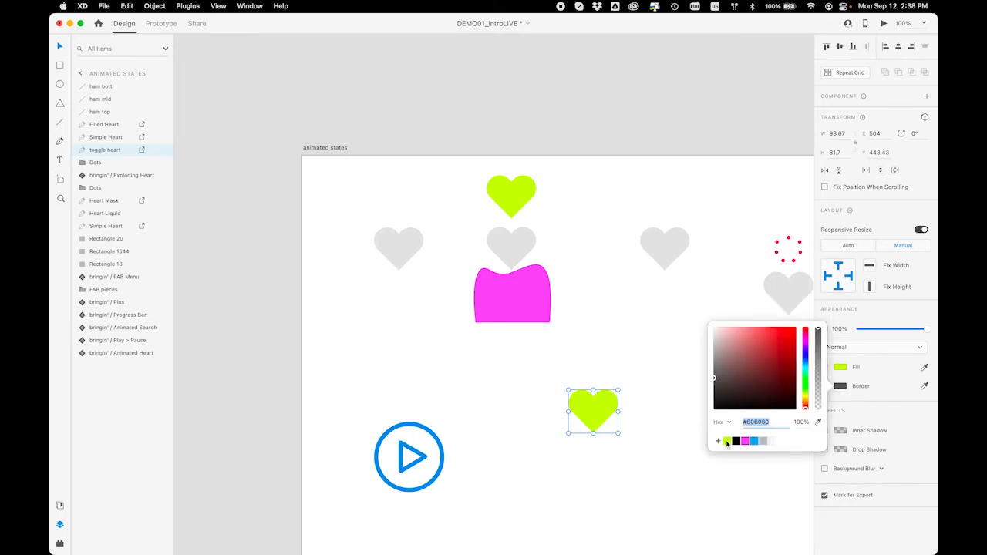
click(727, 440)
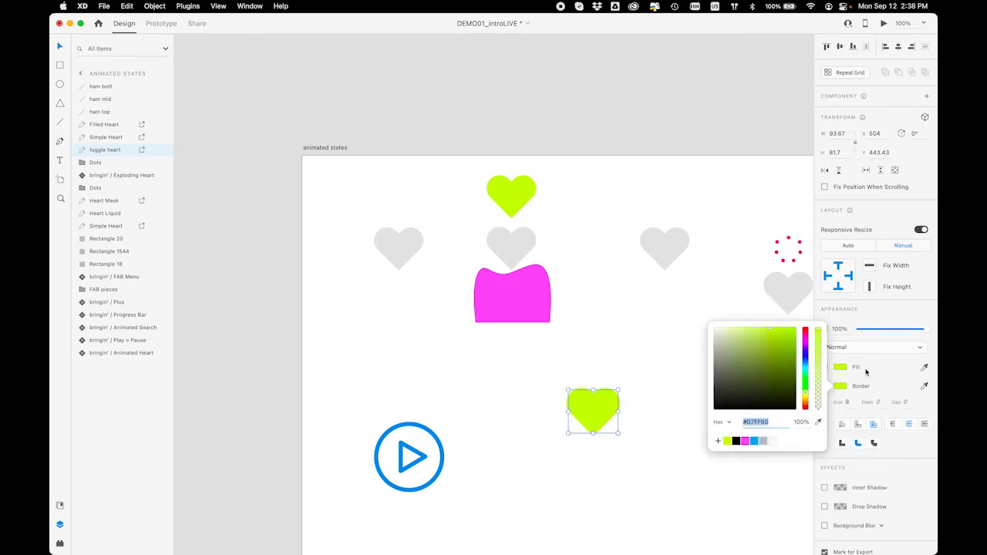
click(848, 401)
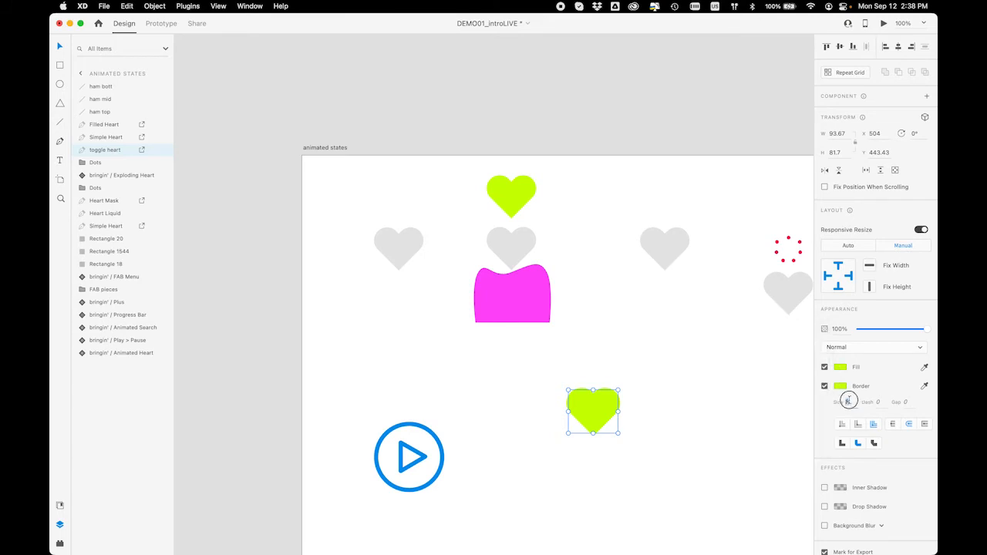
text(3)
key(Return)
click(824, 367)
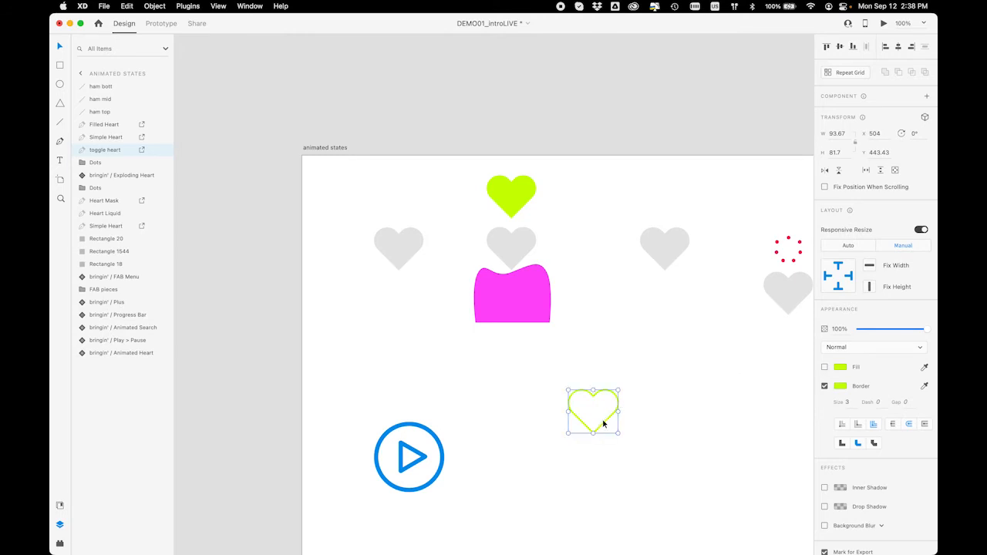
click(652, 448)
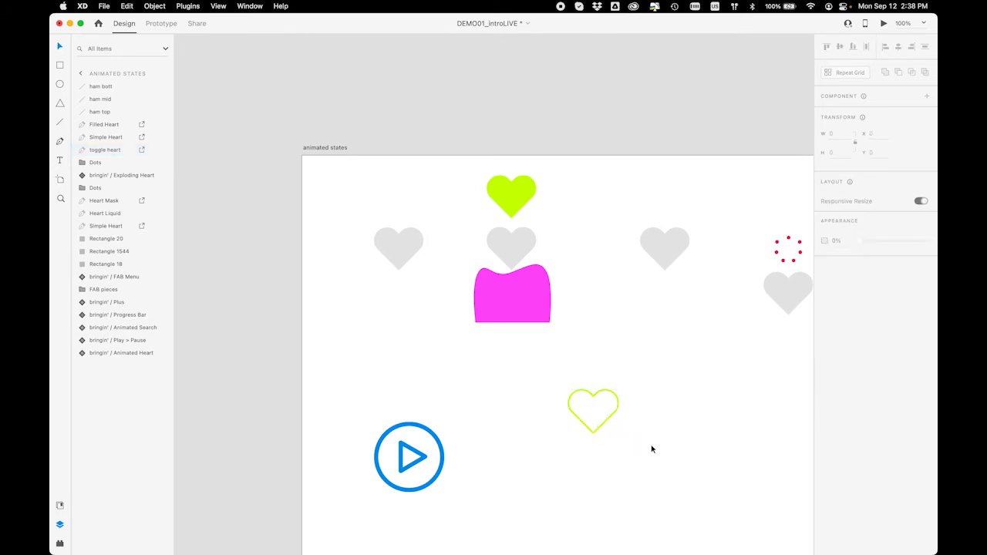
Convert the outlined toggle heart into a main component
scroll(652, 449, down, 5)
scroll(652, 449, right, 5)
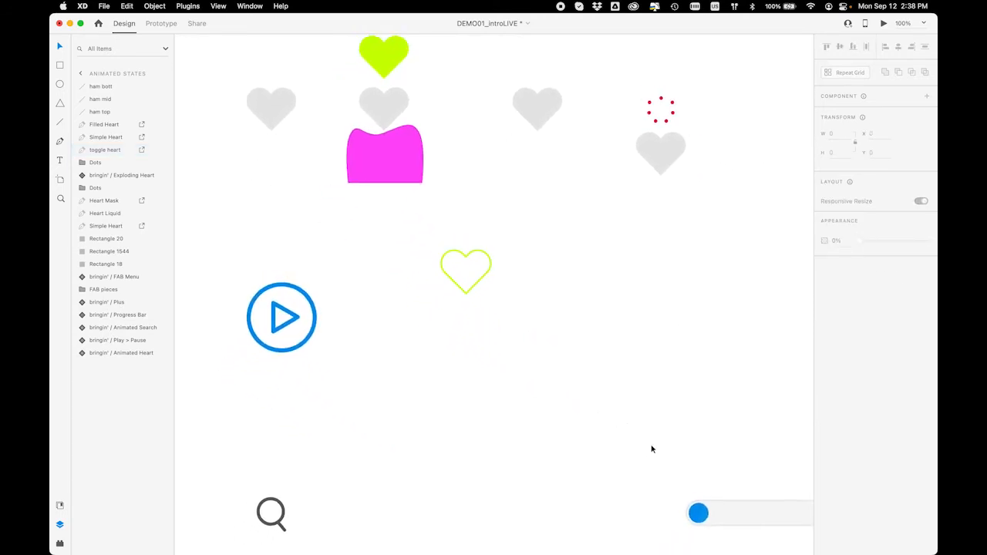
click(476, 286)
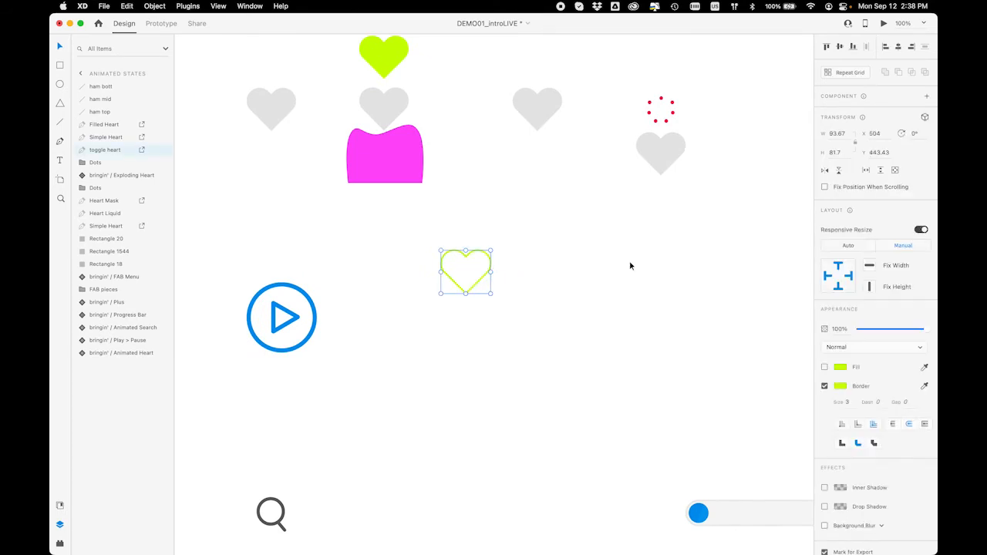
key(super+k)
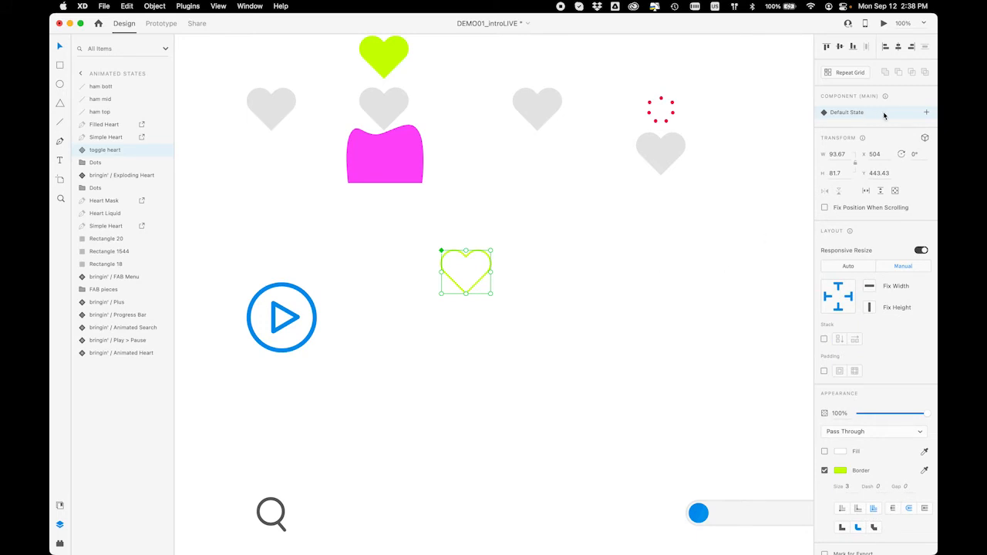
Add a toggle state to the toggle heart component and name it liked
click(927, 112)
click(839, 153)
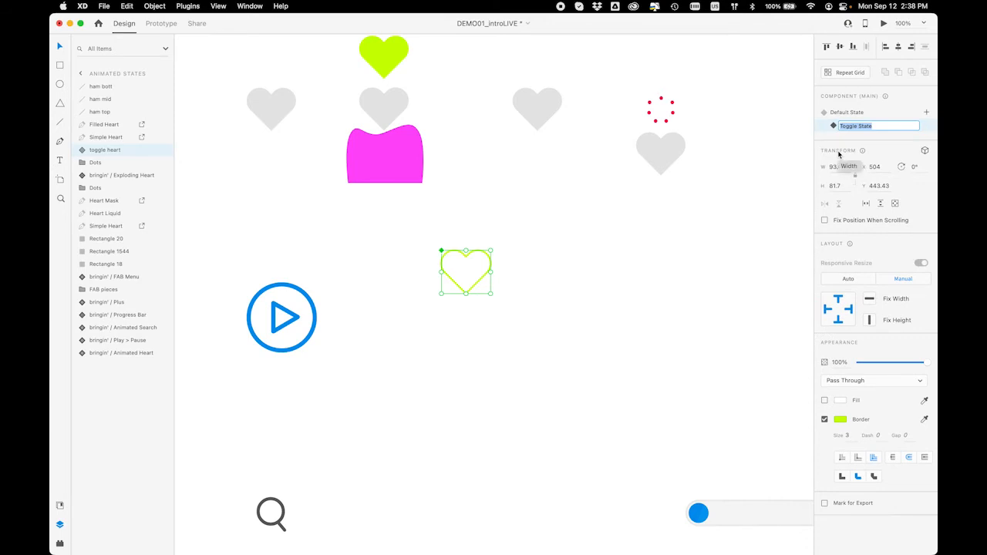
key(BackSpace)
text(liked)
key(Return)
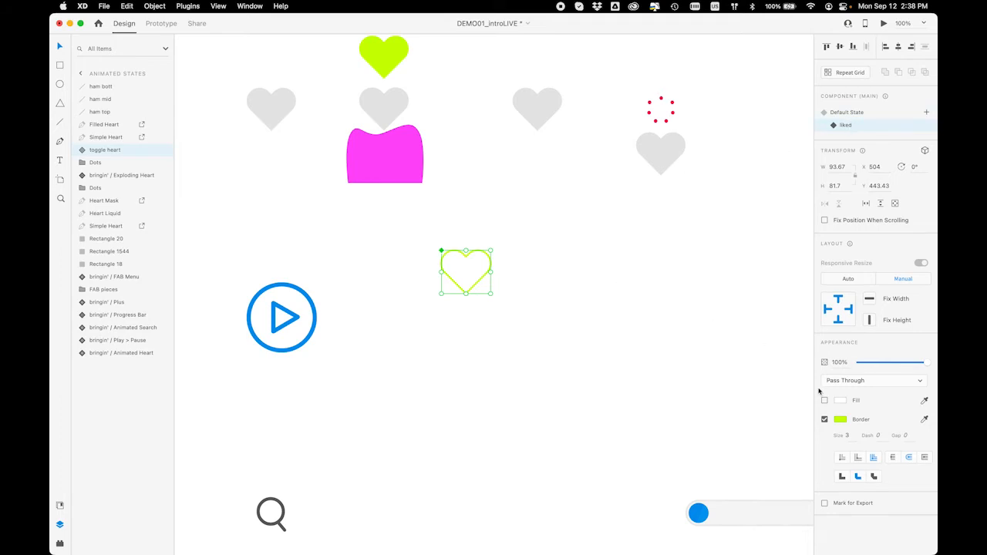
Set the liked state's fill to the same lime green as its border and enable the fill
click(843, 403)
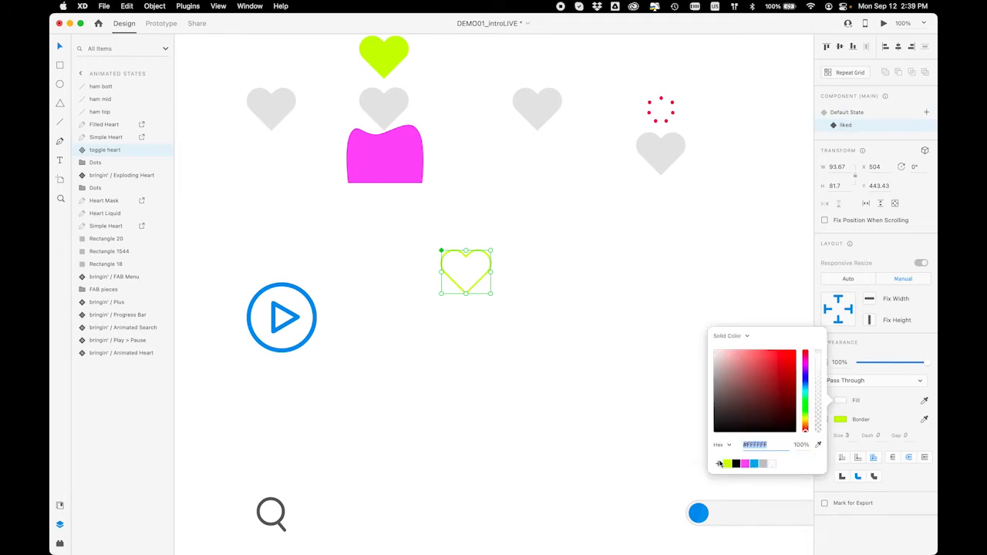
click(727, 463)
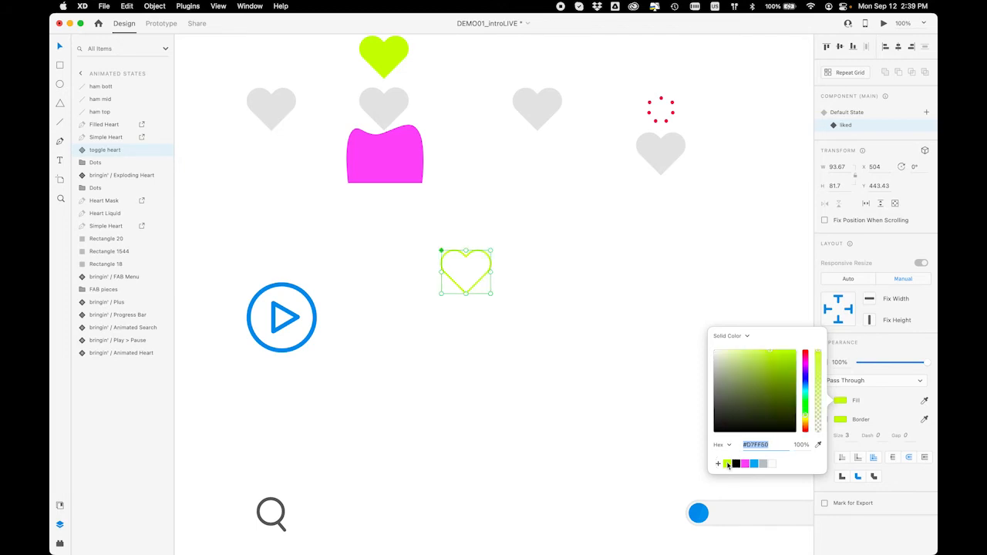
click(727, 465)
click(875, 400)
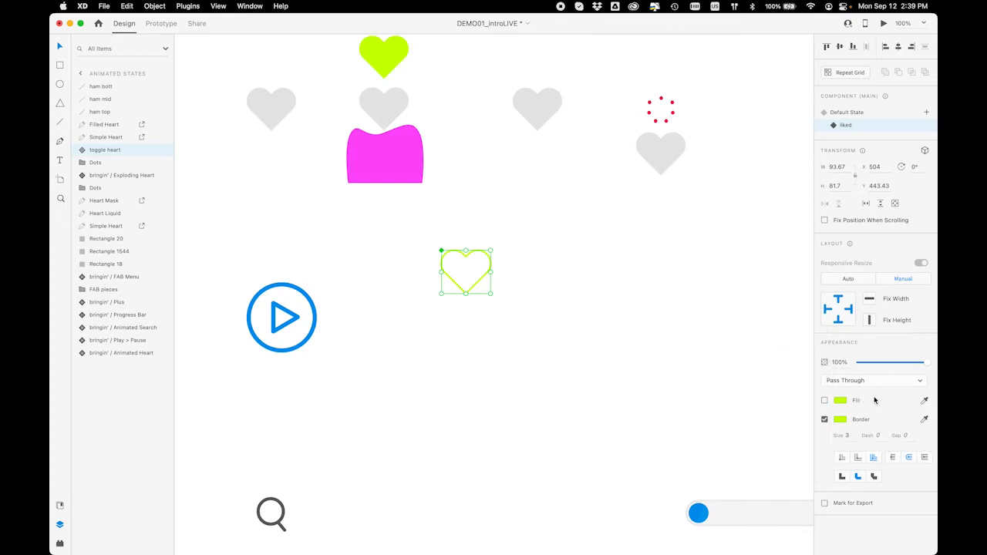
click(824, 400)
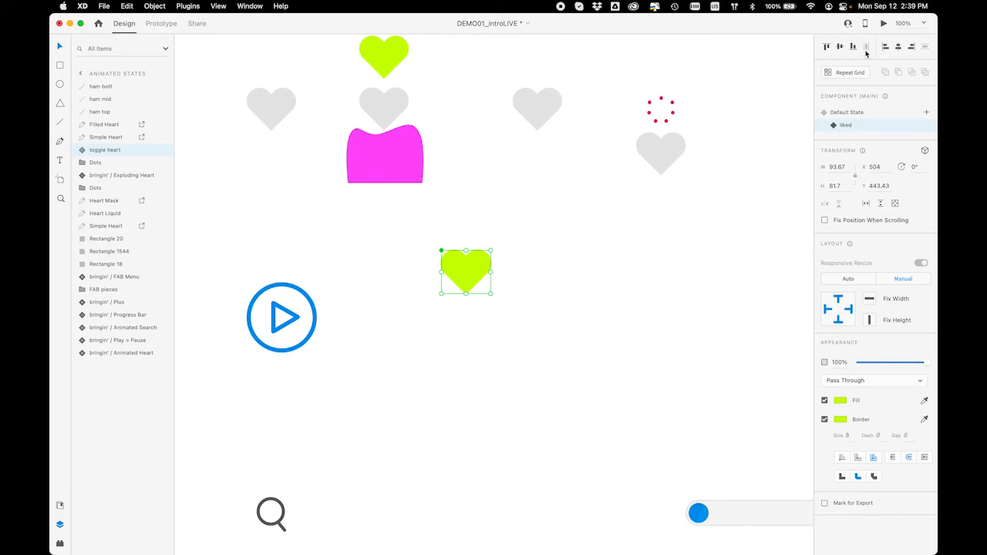
Compare the toggle heart's Default and liked states and change the liked state's border to a darker green
click(879, 114)
click(872, 126)
click(868, 113)
click(866, 126)
click(840, 419)
click(784, 369)
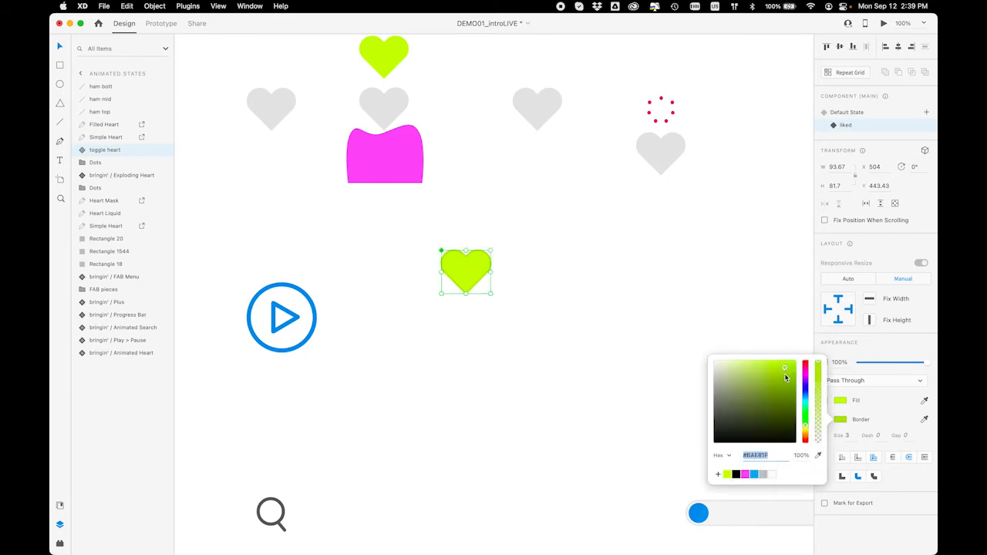
click(879, 399)
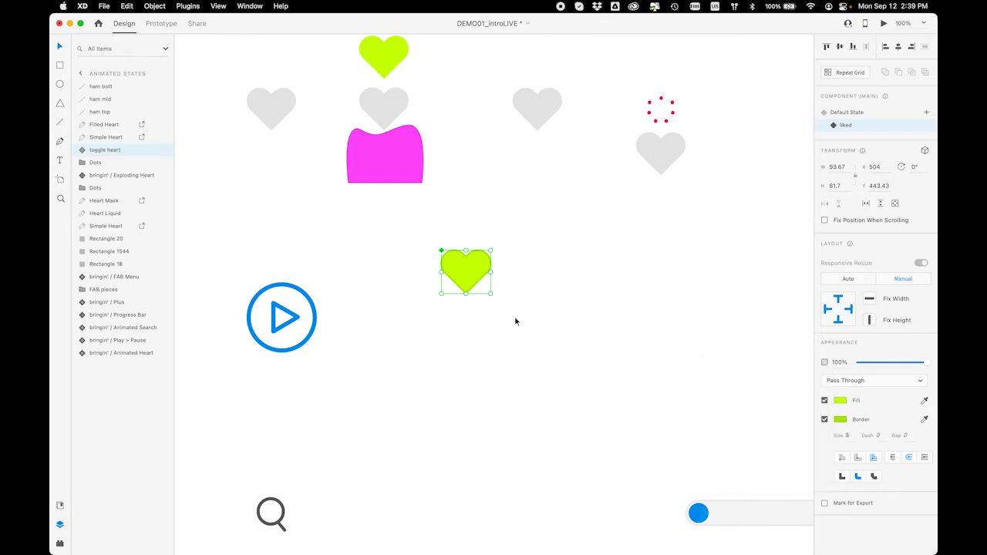
Preview the prototype and toggle the green heart between its states several times
key(super+Return)
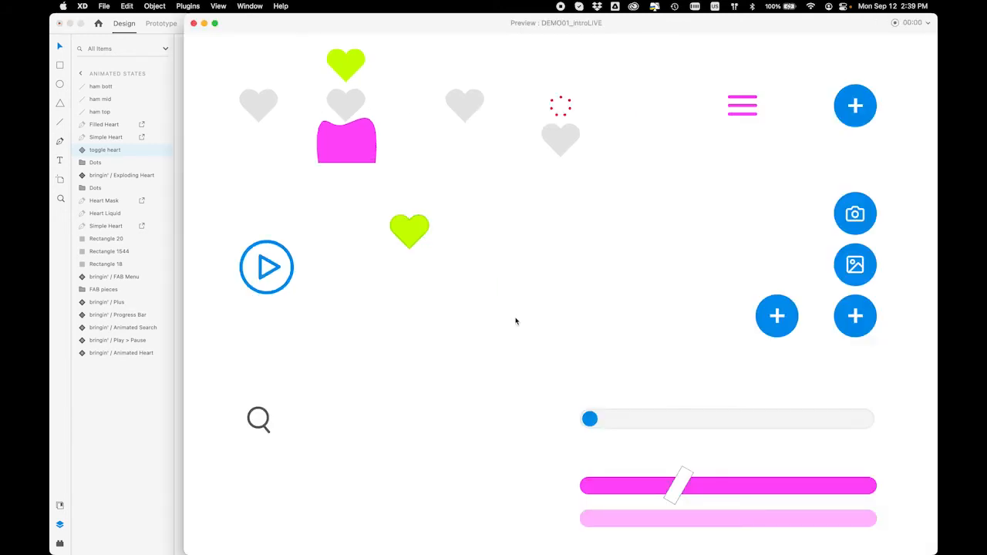
click(403, 231)
click(412, 231)
click(414, 224)
click(409, 240)
click(410, 241)
click(410, 242)
click(194, 24)
Add an Audio Playback action to the Default State's tap interaction on the toggle heart in Prototype mode
click(155, 24)
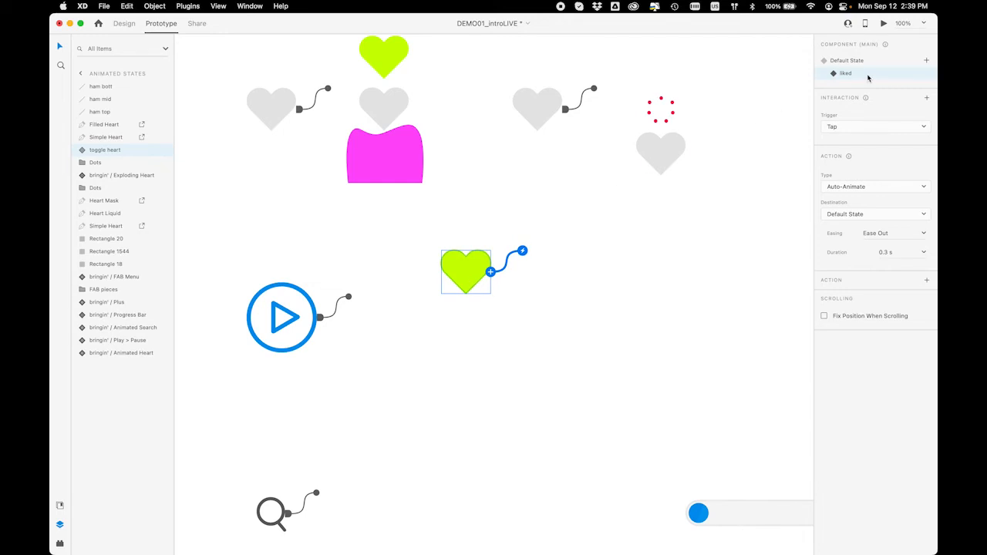
click(849, 60)
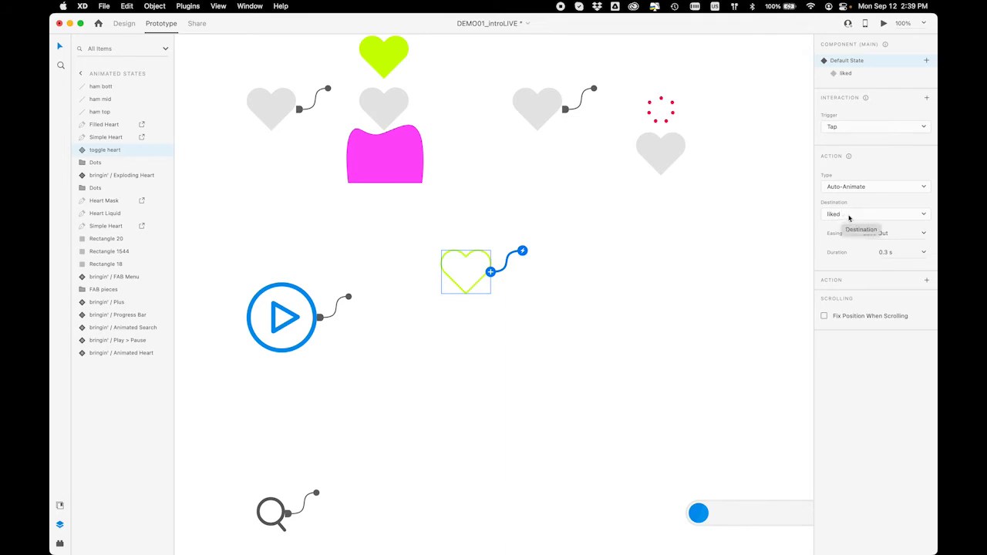
click(926, 282)
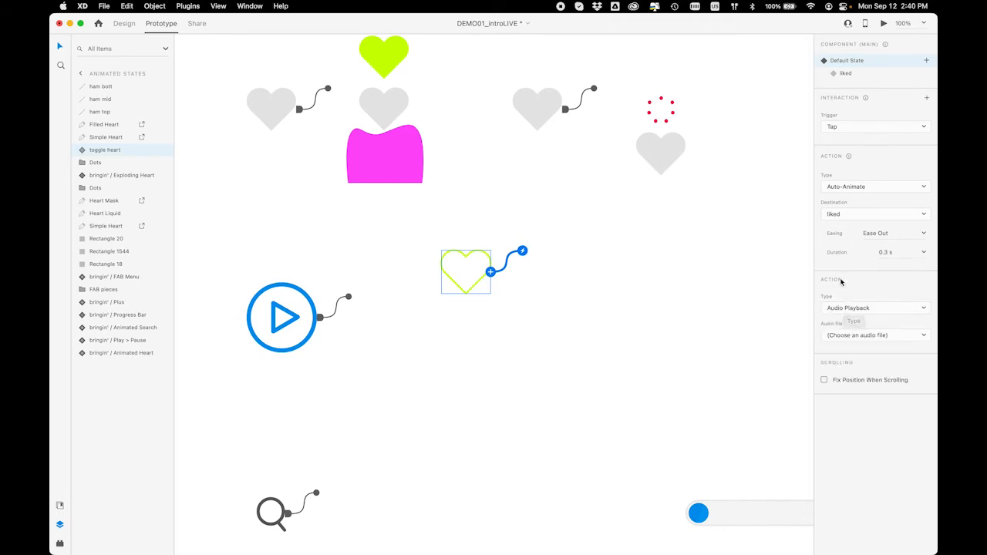
click(867, 307)
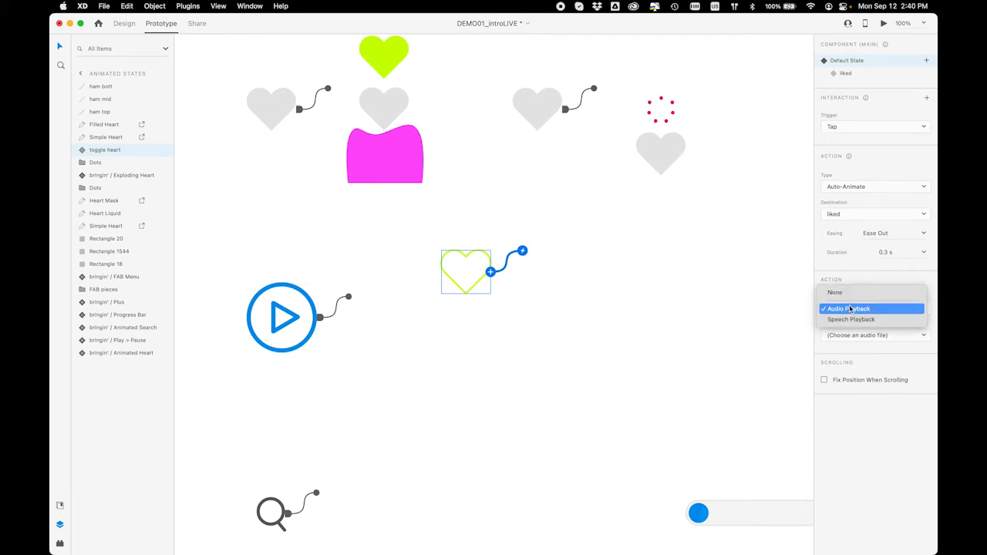
click(849, 309)
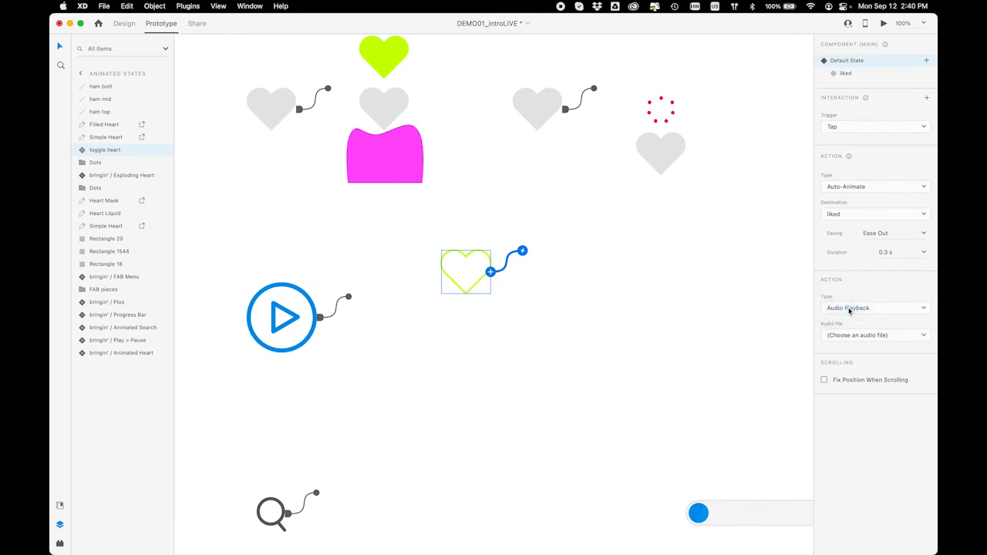
Import digi_plink.wav from the tones-wav folder inside Xd beginDEMO's dev_tones free as the action's audio file
click(926, 338)
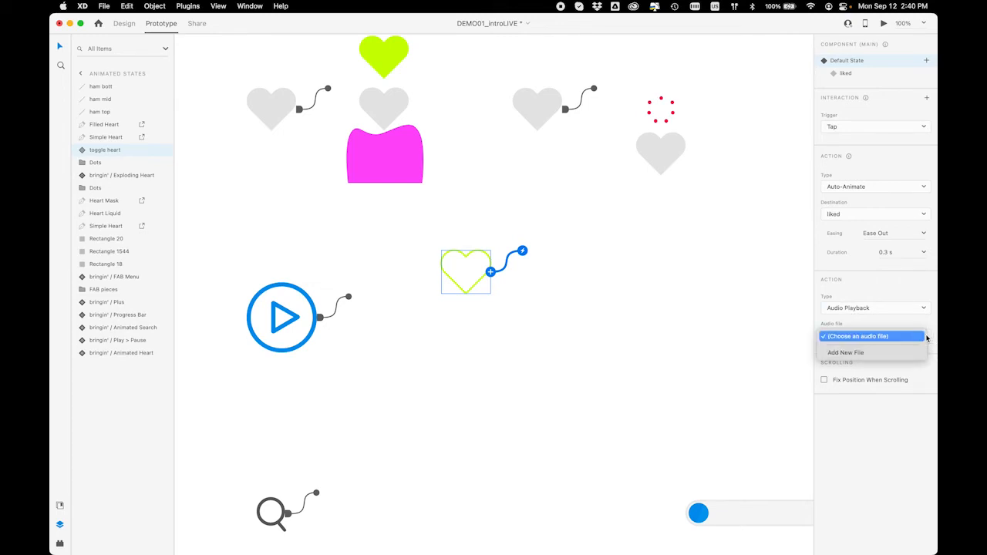
click(844, 354)
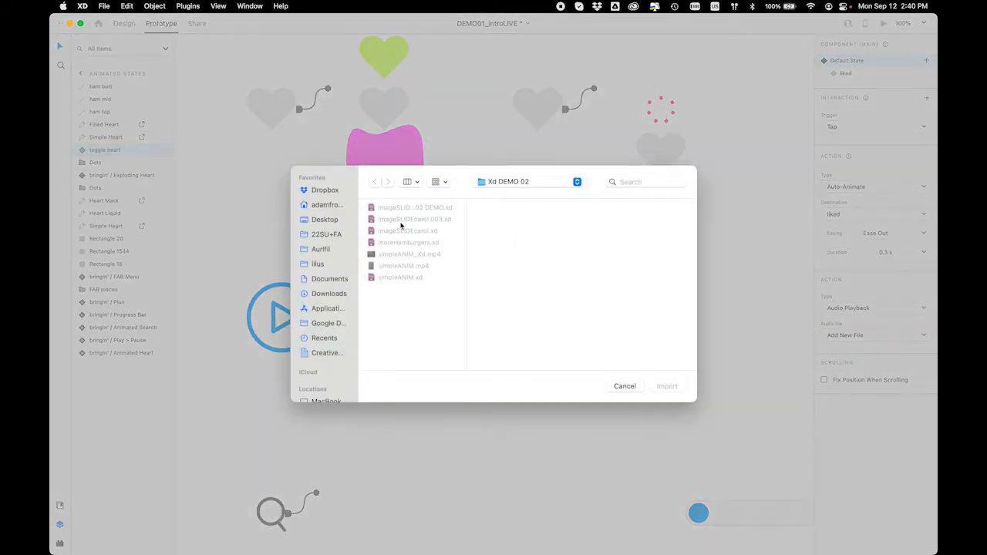
click(498, 183)
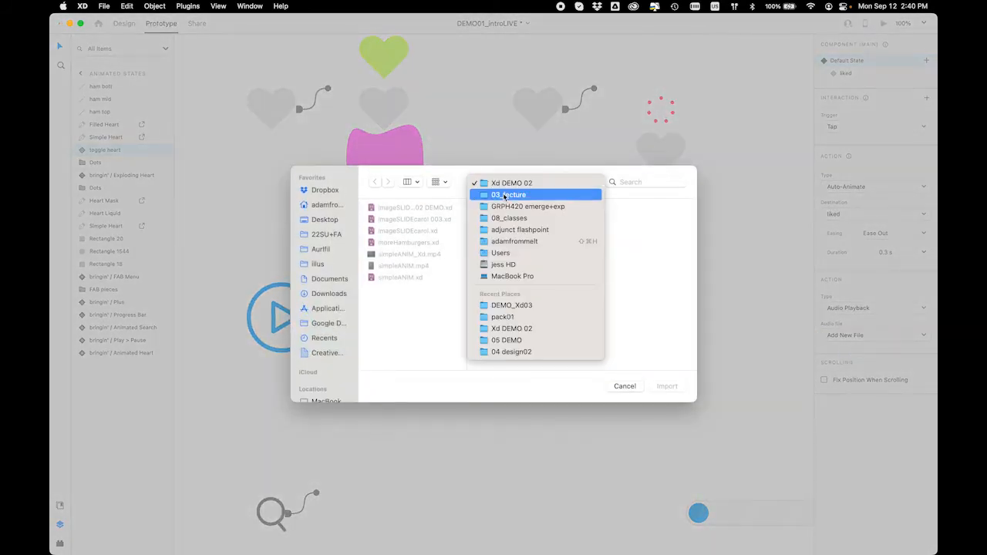
click(503, 195)
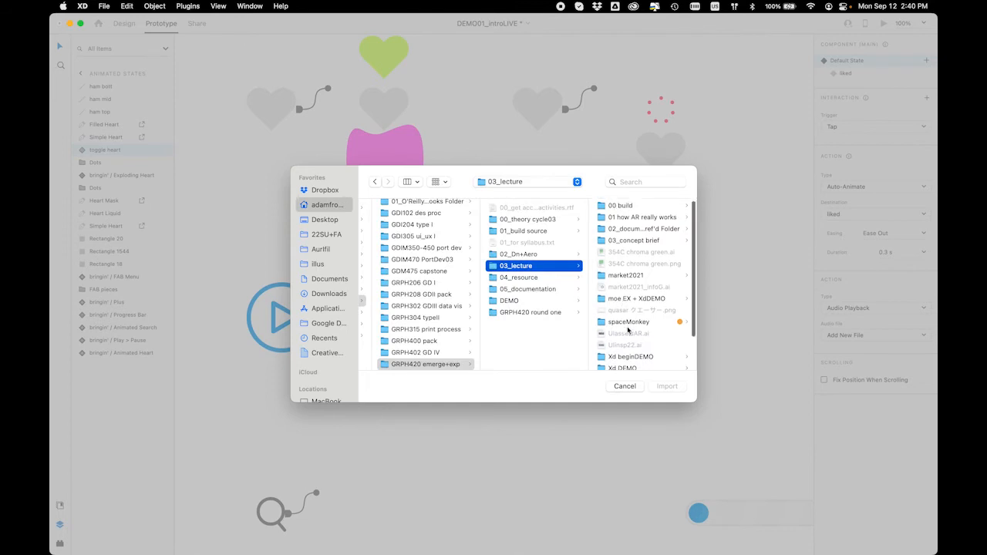
click(631, 344)
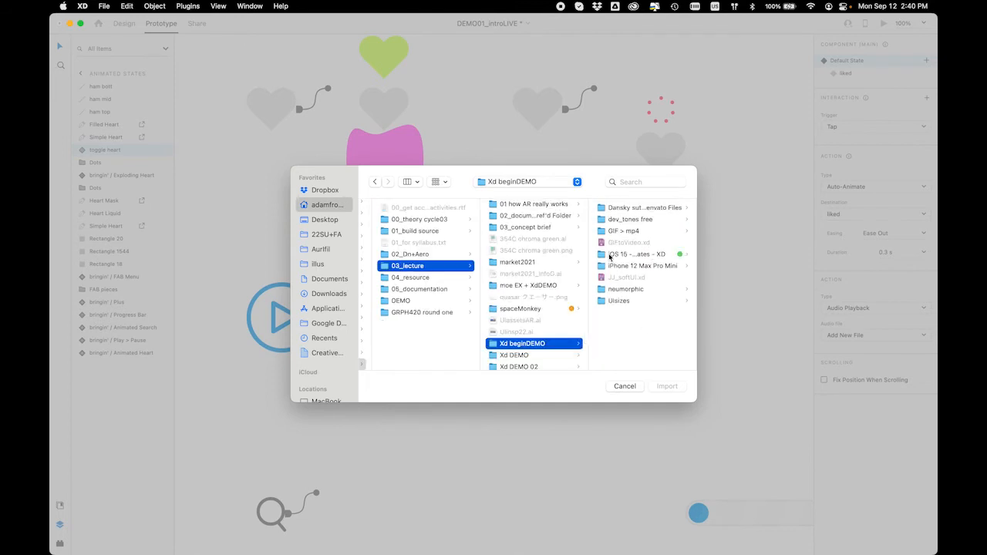
click(618, 220)
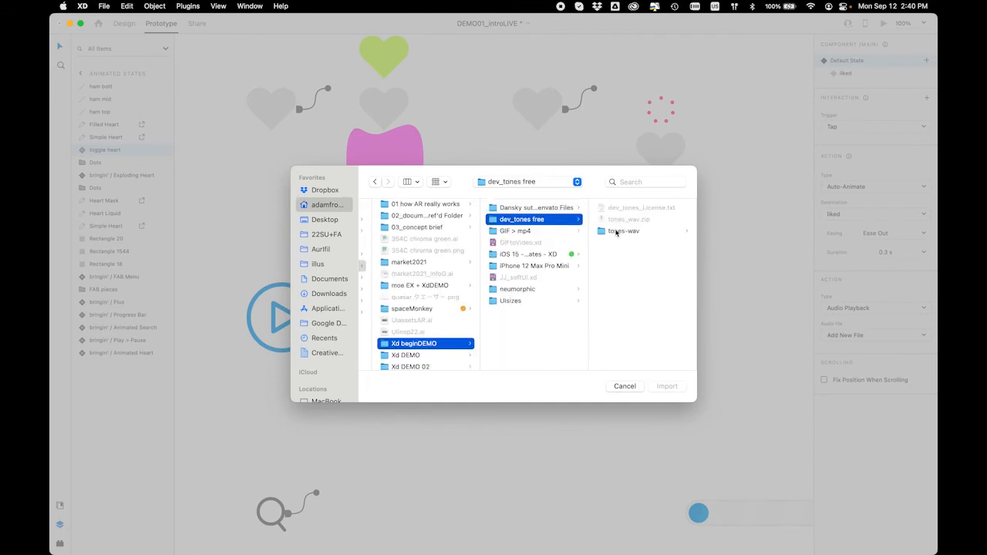
click(617, 231)
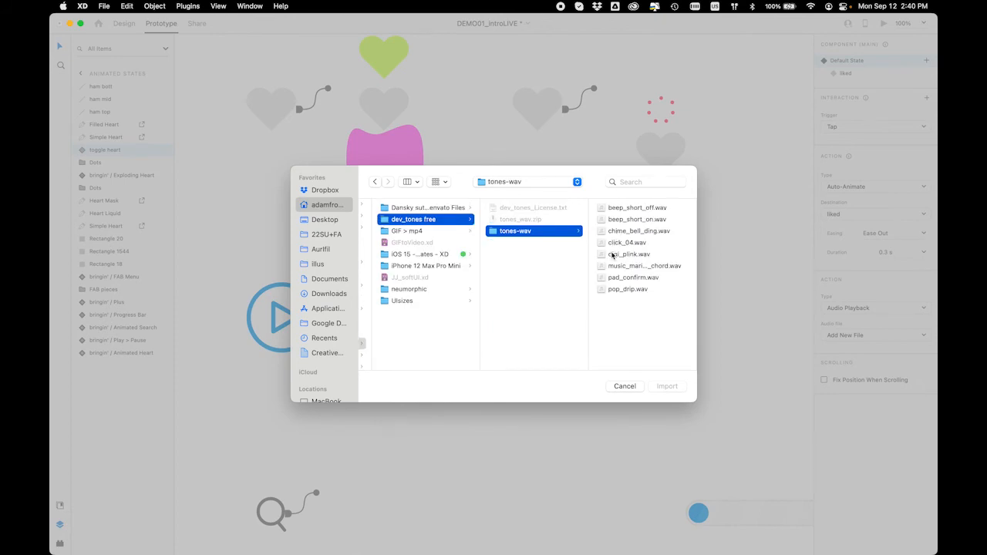
click(612, 255)
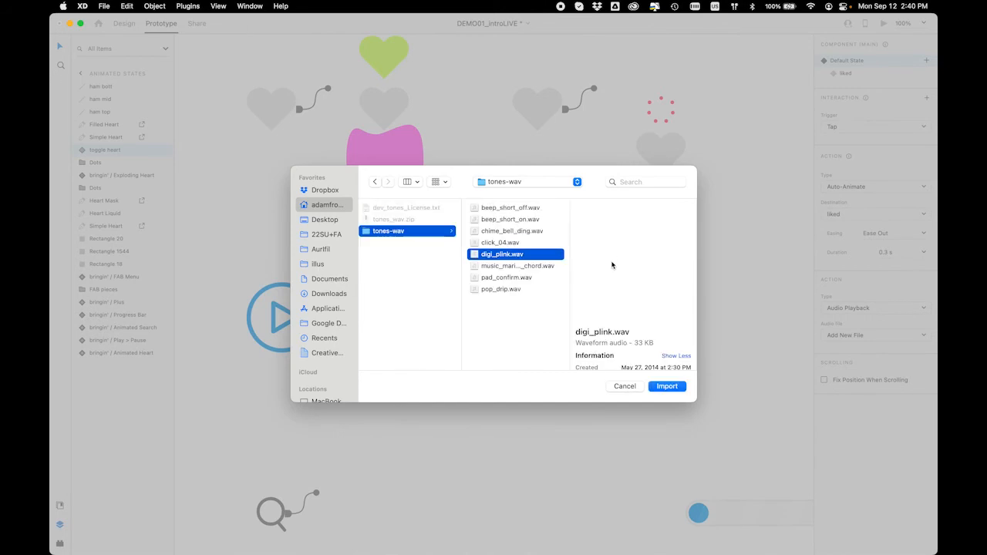
click(667, 387)
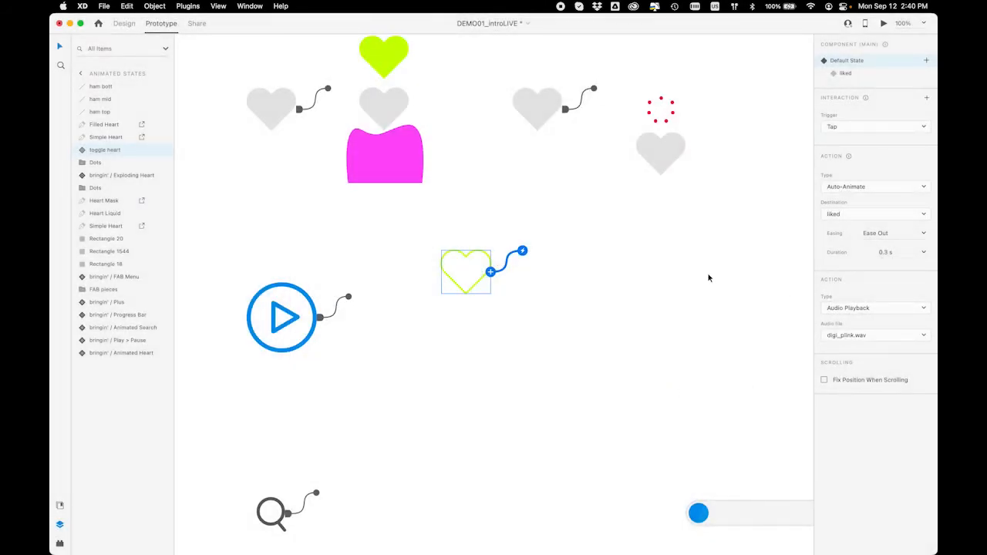
Preview the prototype and toggle the green heart to test its sound and animation
key(super+plus)
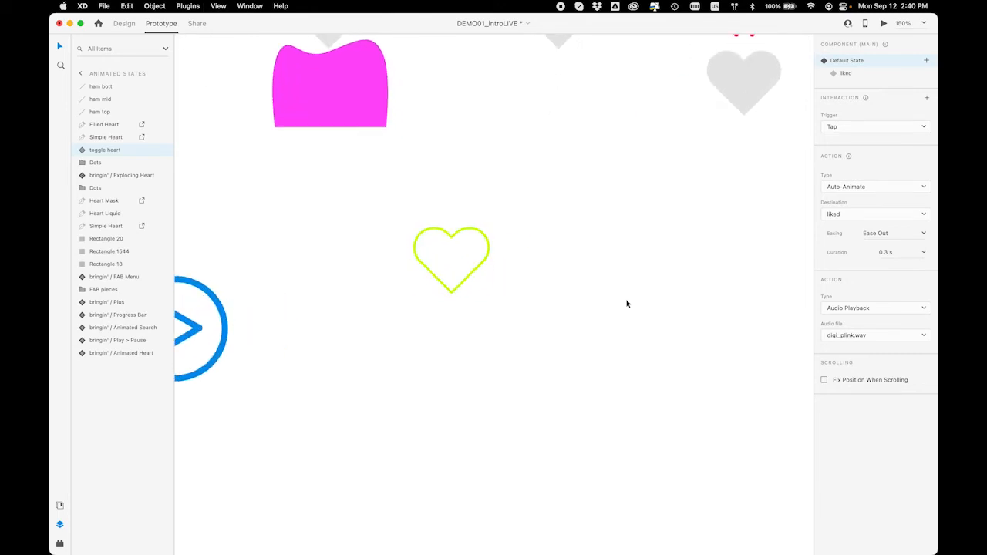
key(super+minus)
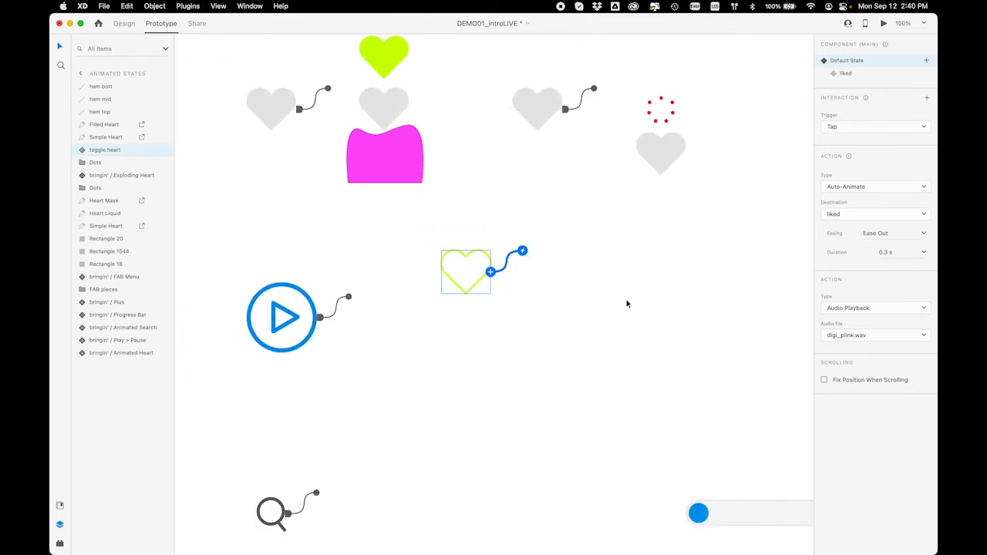
key(super+Return)
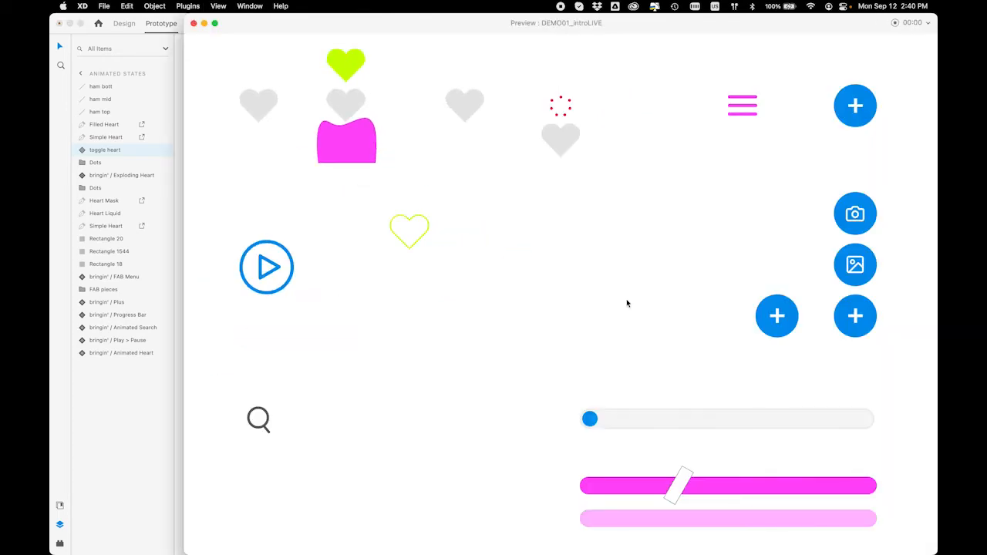
click(410, 239)
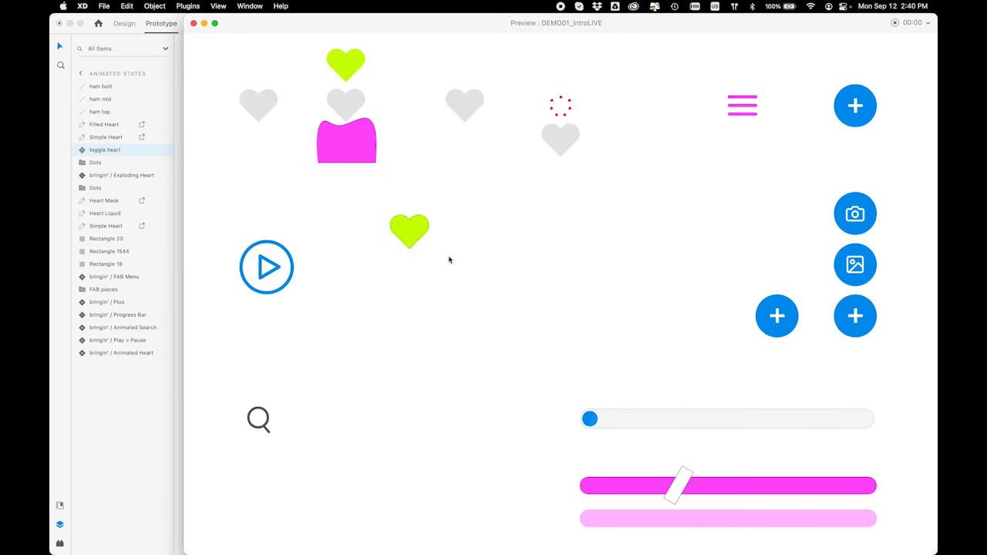
click(414, 227)
click(408, 232)
click(194, 24)
Ungroup the toggle heart component on the animated states artboard
click(599, 294)
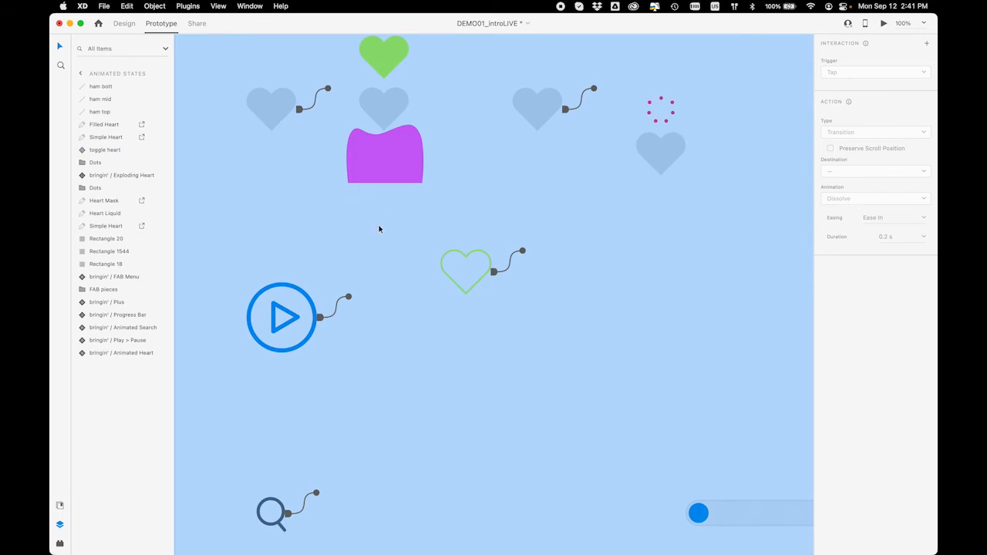
click(376, 261)
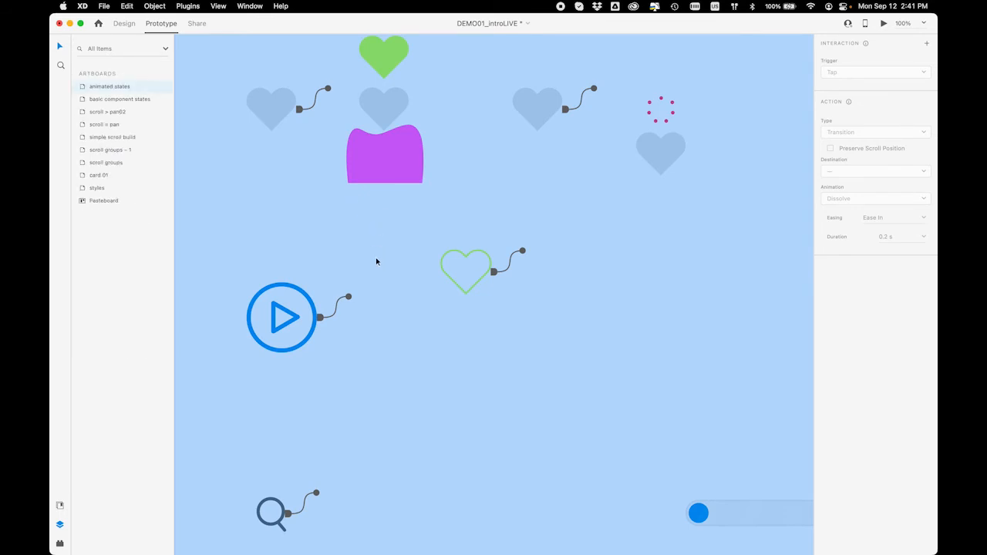
key(super+minus)
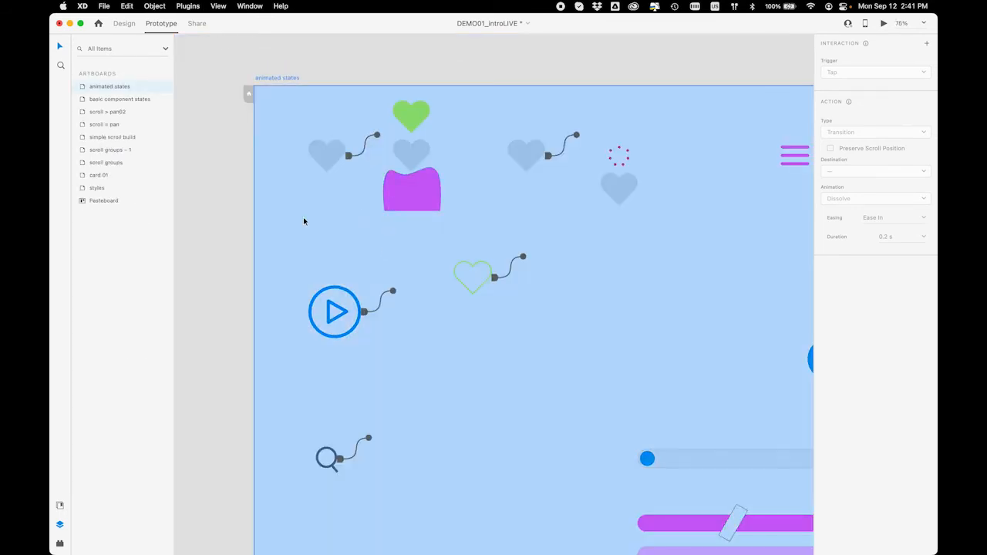
click(284, 79)
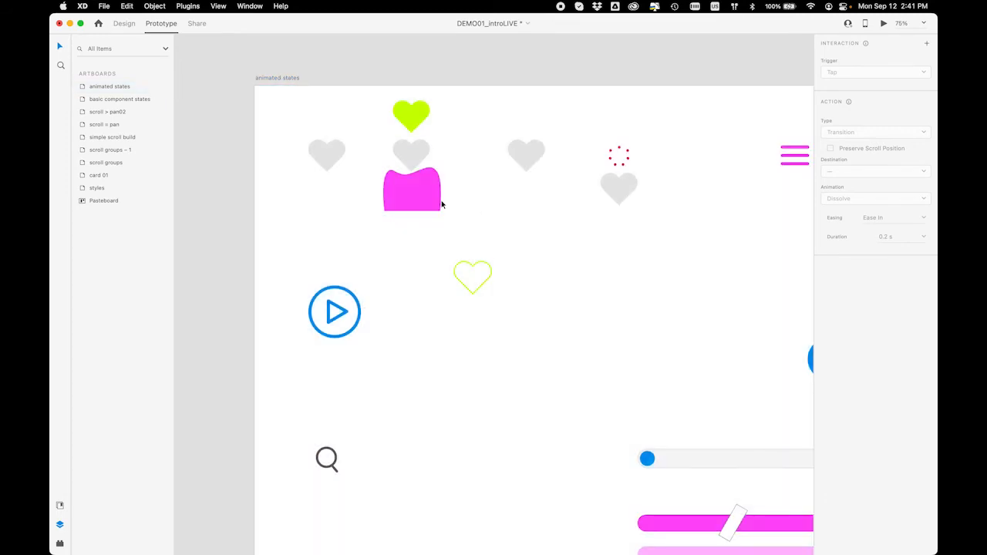
scroll(434, 181, up, 3)
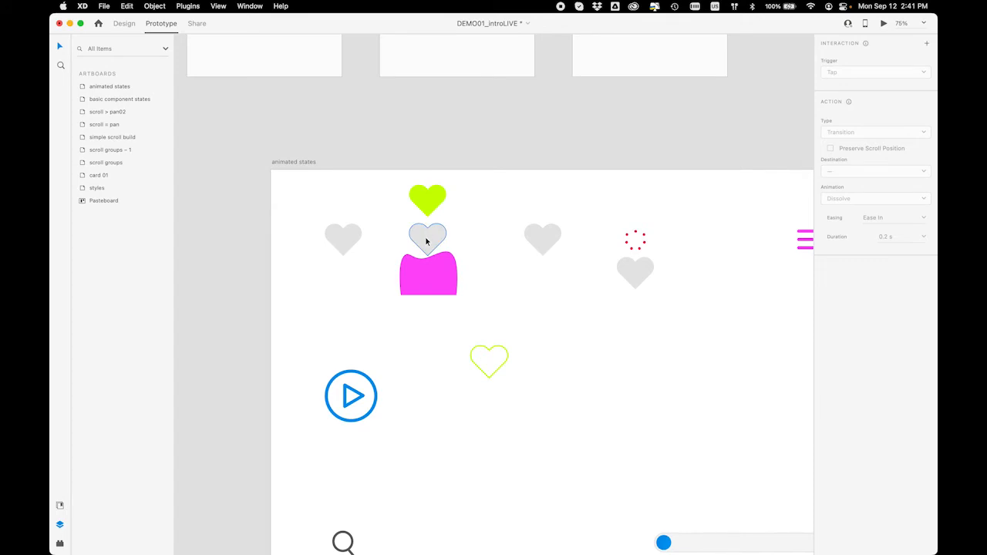
click(428, 279)
click(488, 351)
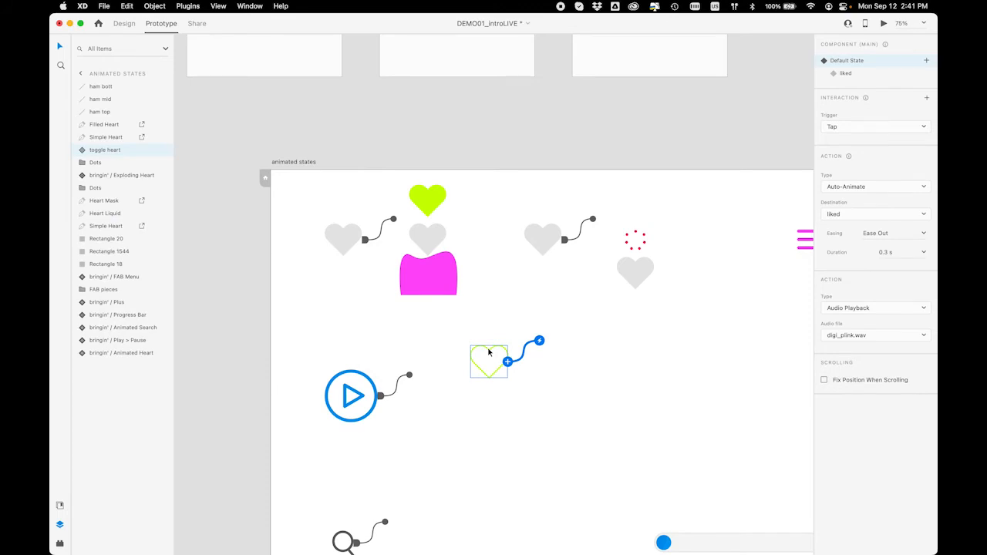
right_click(488, 352)
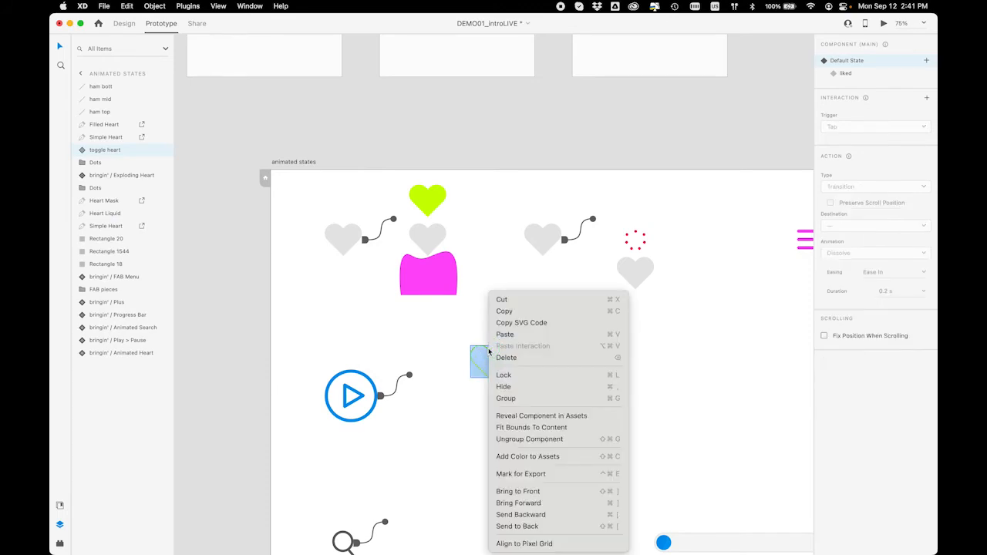
click(500, 441)
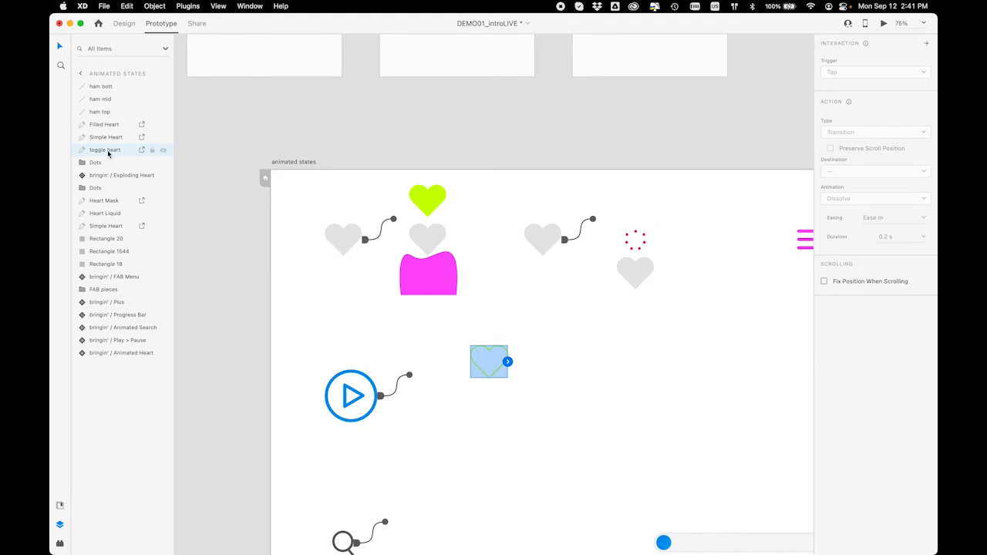
Move the magenta Heart Liquid shape directly beneath the outlined toggle heart
click(428, 284)
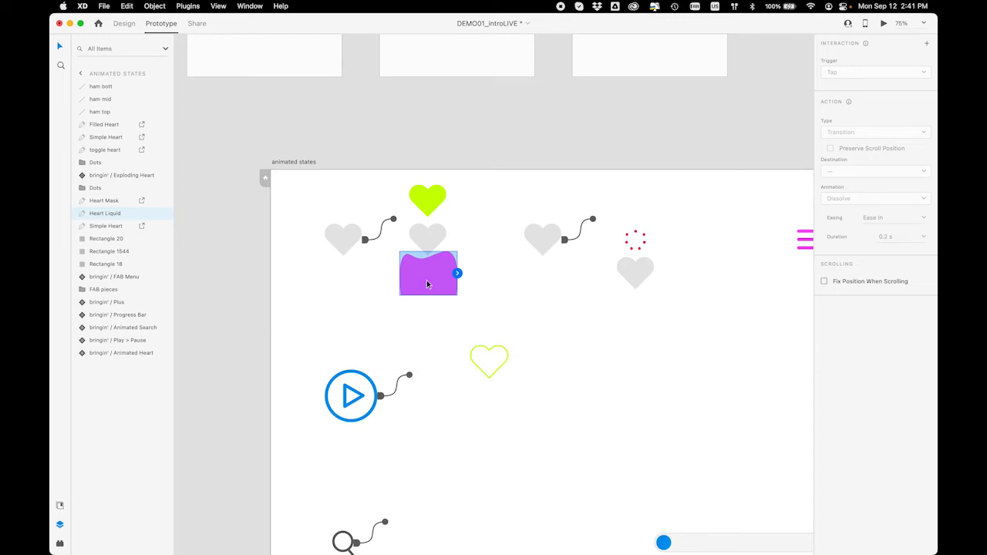
drag(427, 283, 489, 408)
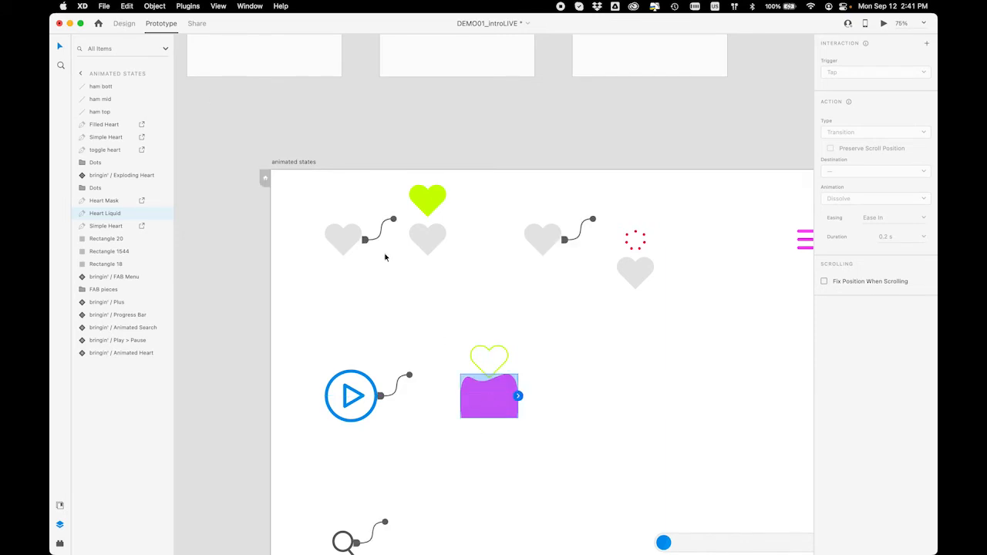
Change the outlined toggle heart's border to the darker green #B2D92E in Design mode
click(123, 24)
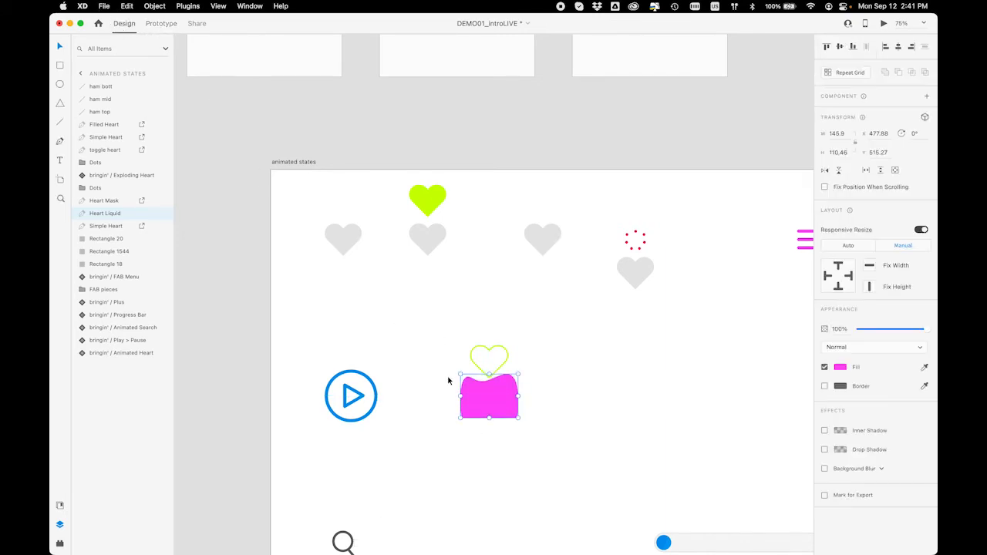
click(506, 360)
click(841, 345)
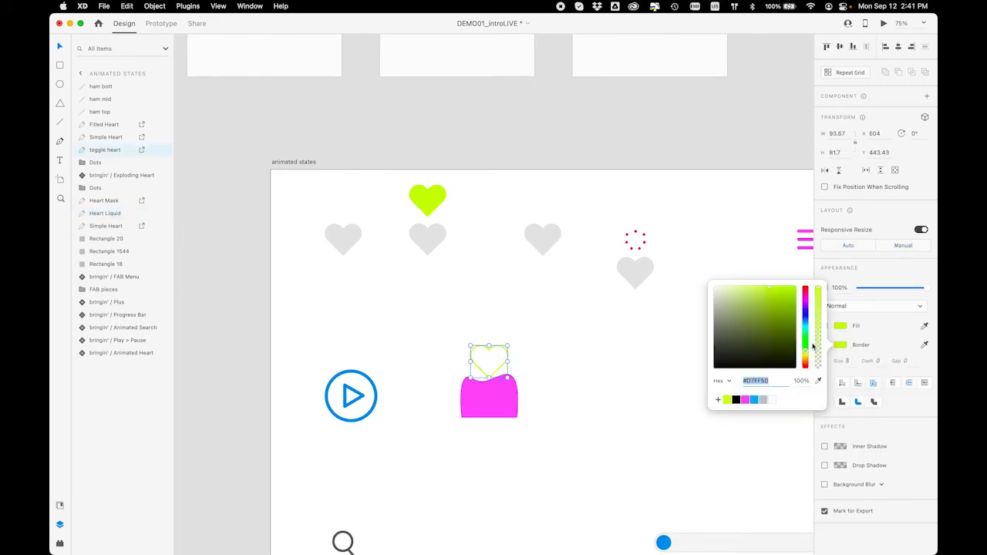
click(779, 300)
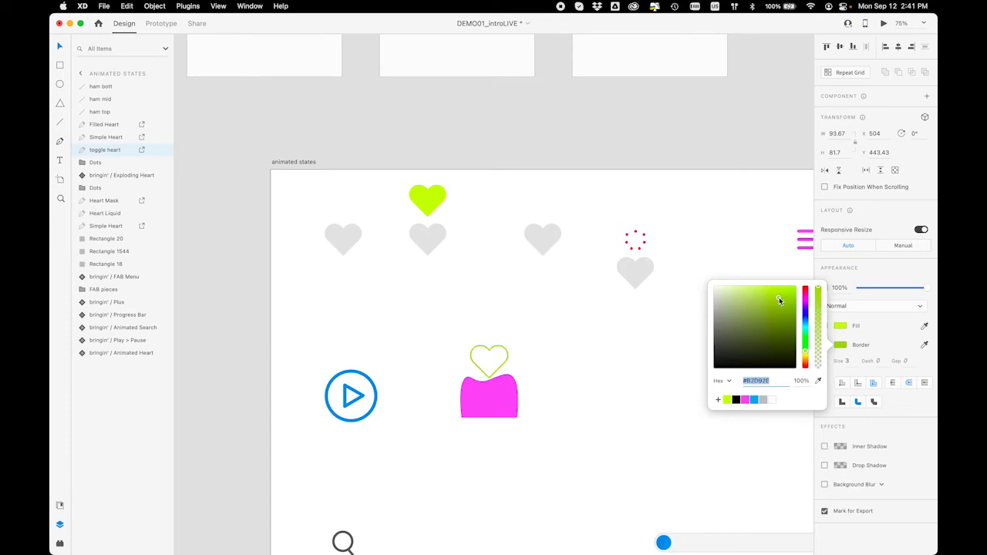
click(590, 368)
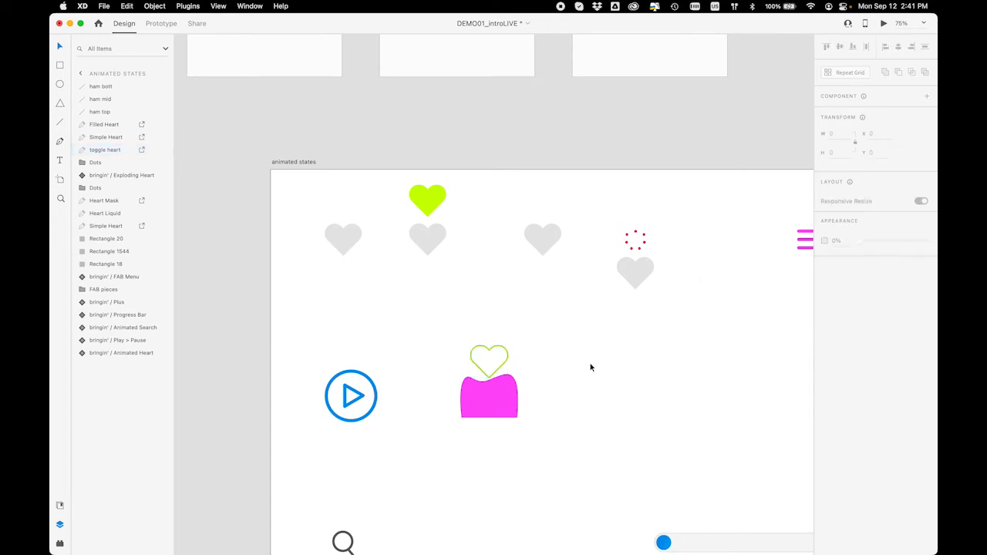
Nudge the magenta Heart Liquid shape slightly down and reorder its layer directly below the toggle heart layer
mouse_move(487, 406)
mouse_down()
mouse_move(488, 371)
mouse_move(484, 412)
mouse_up()
key(super+=)
scroll(500, 408, down, 5)
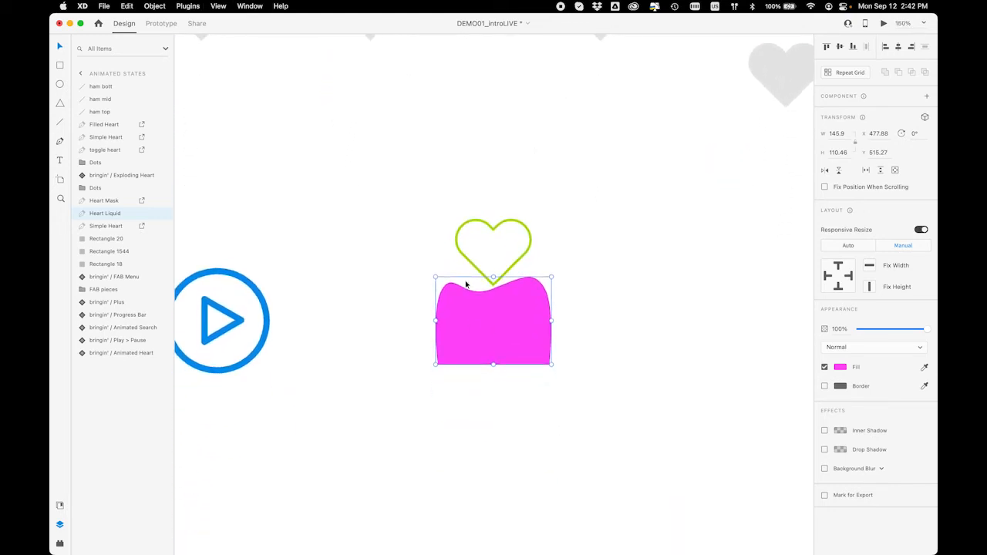
mouse_move(158, 216)
click(455, 244)
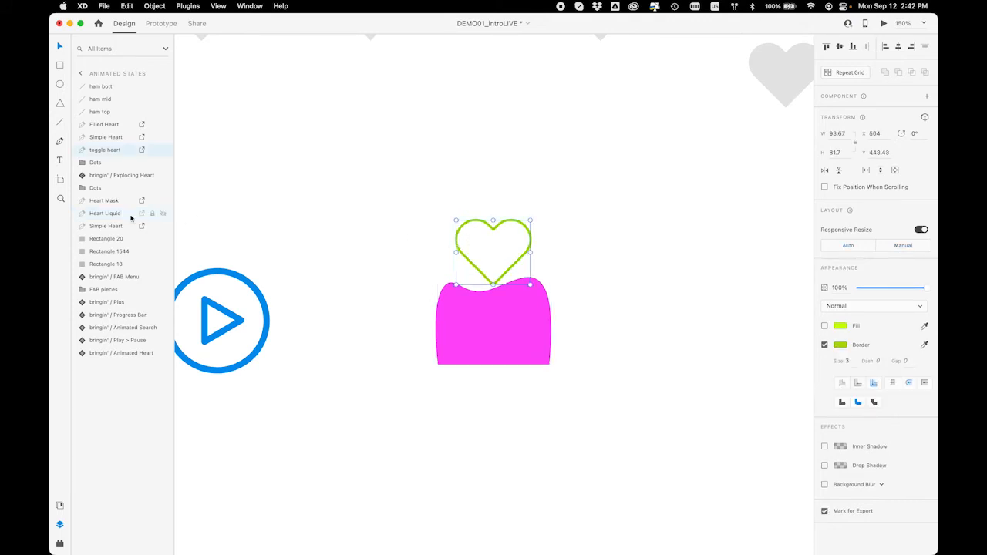
drag(130, 215, 128, 160)
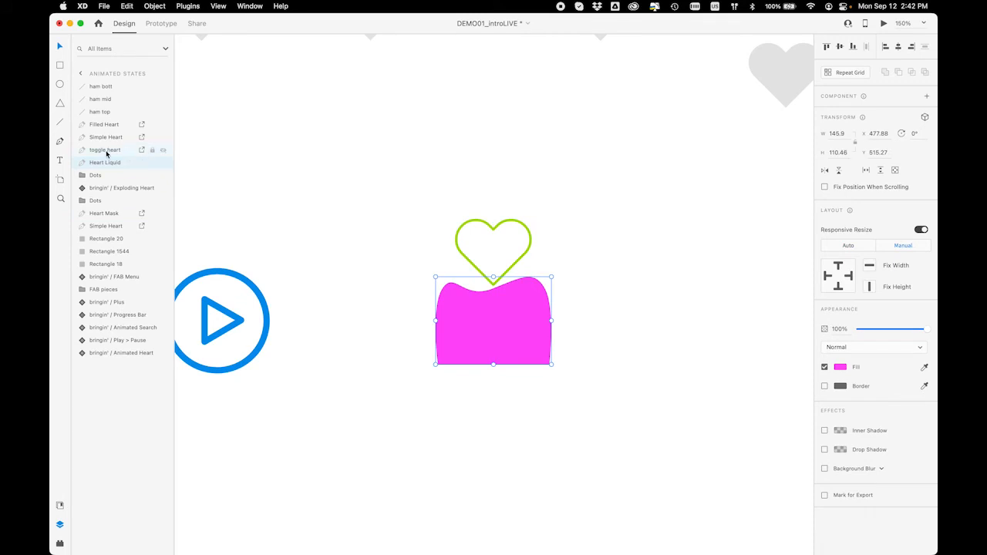
Rename the toggle heart layer to "fill-up heart" and duplicate it as "fill-up heart mask"
double_click(104, 153)
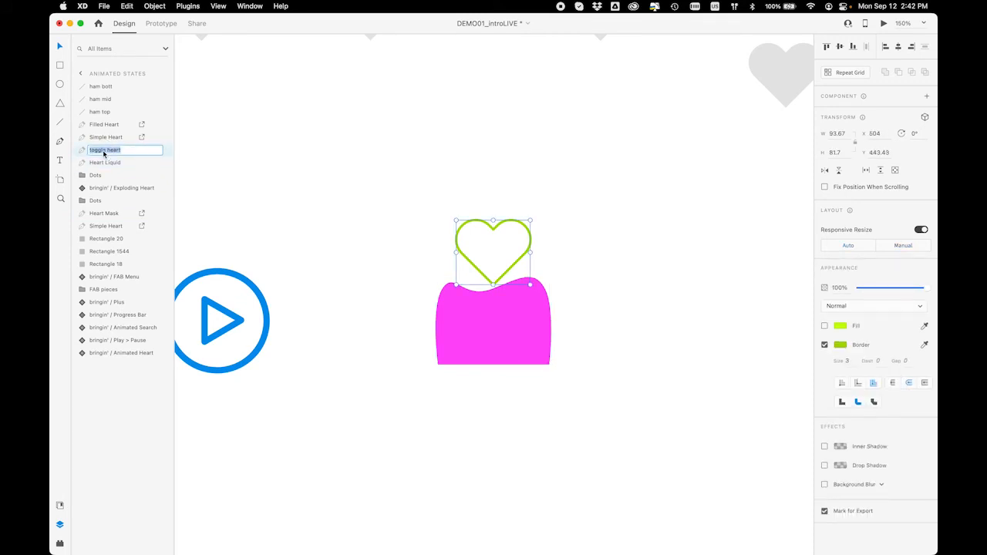
text(till-up heart)
key(Return)
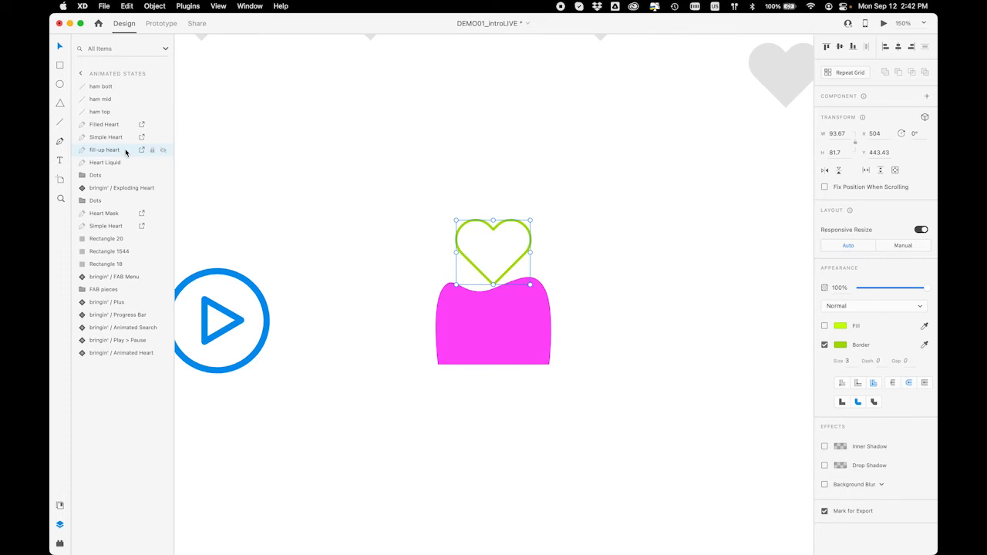
key(super+d)
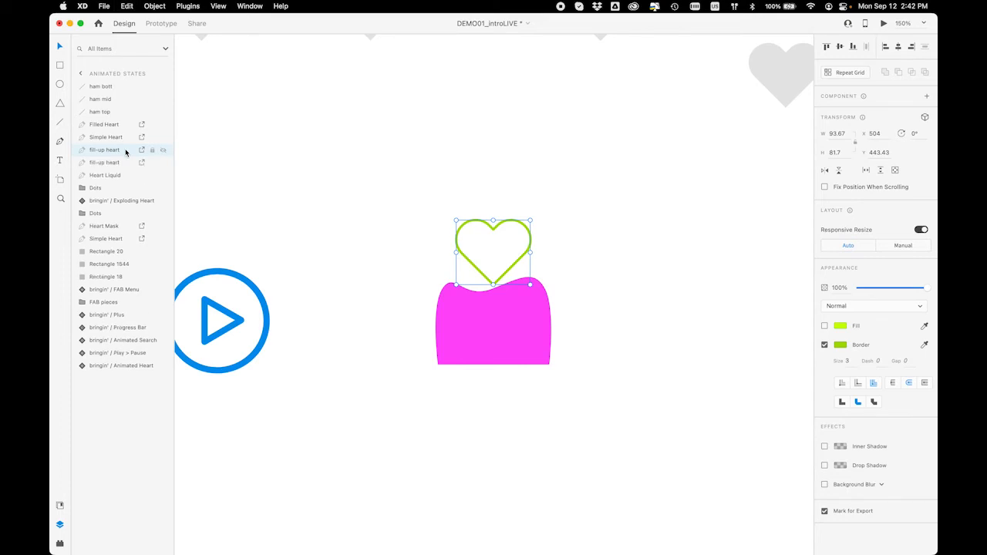
double_click(116, 151)
key(Right)
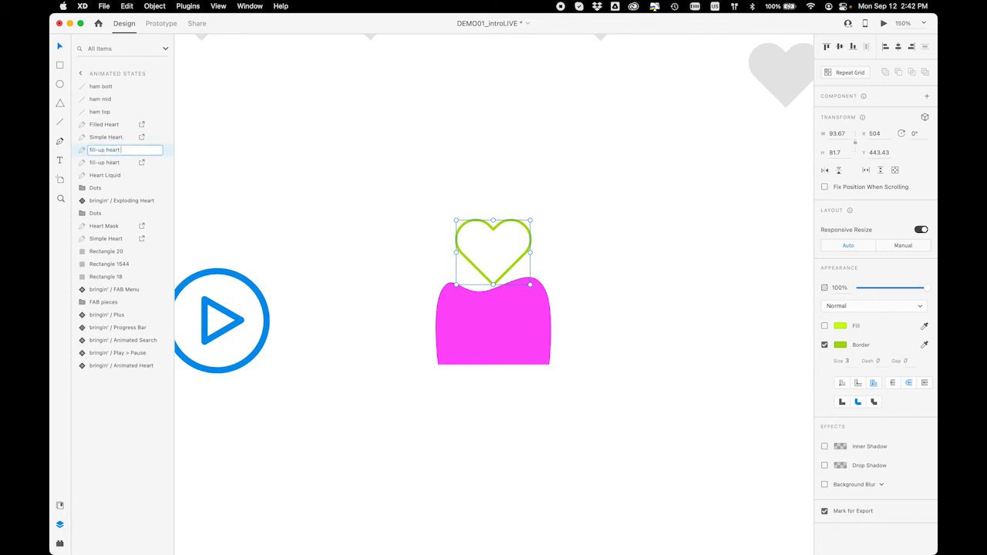
key(Return)
Give the fill-up heart mask a solid blue #00AEEF fill
click(843, 326)
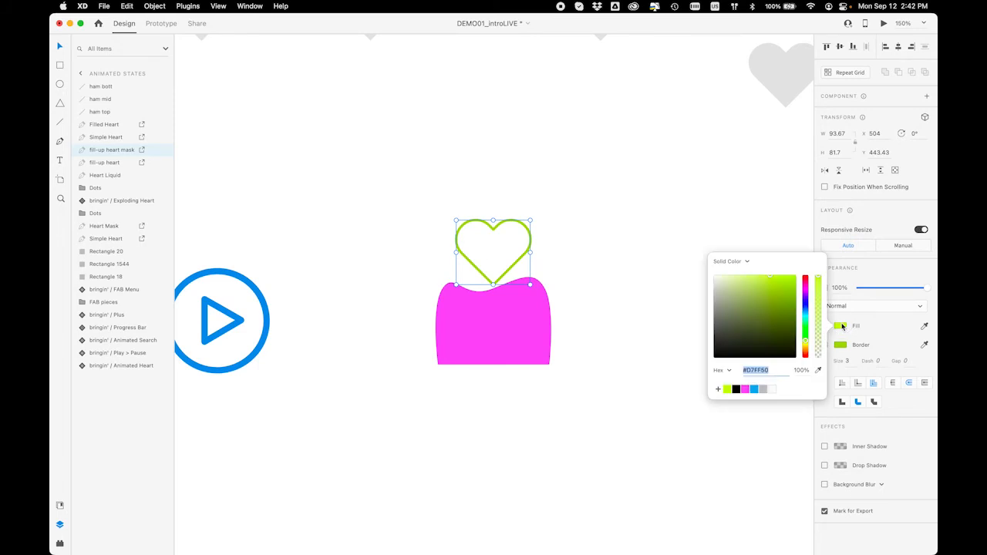
click(755, 389)
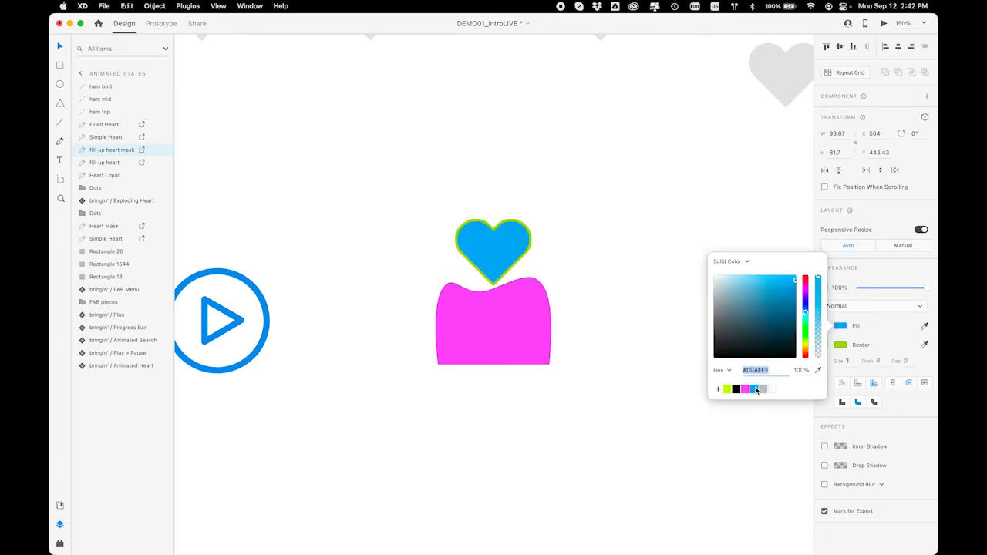
click(859, 326)
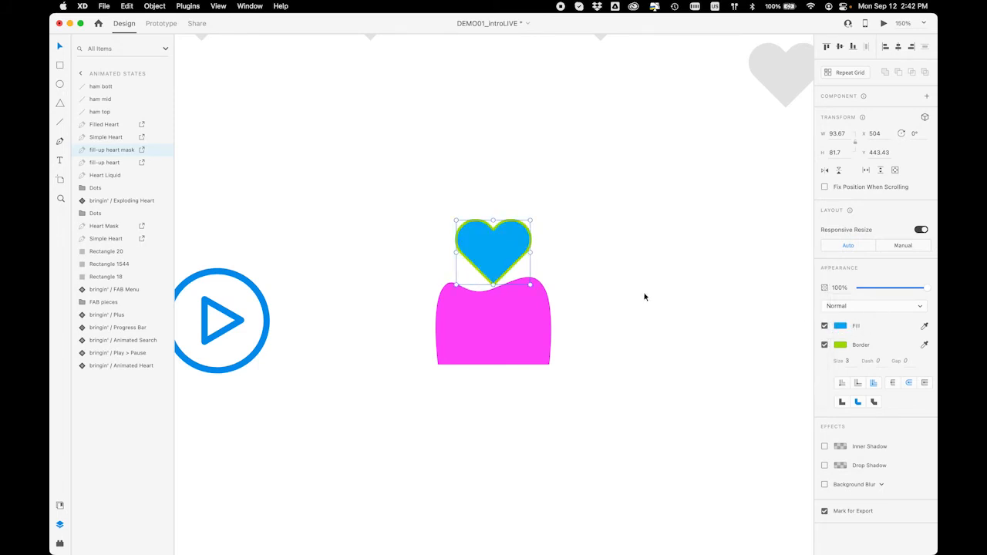
Mask the fill-up heart and Heart Liquid layers with the fill-up heart mask shape
click(125, 163)
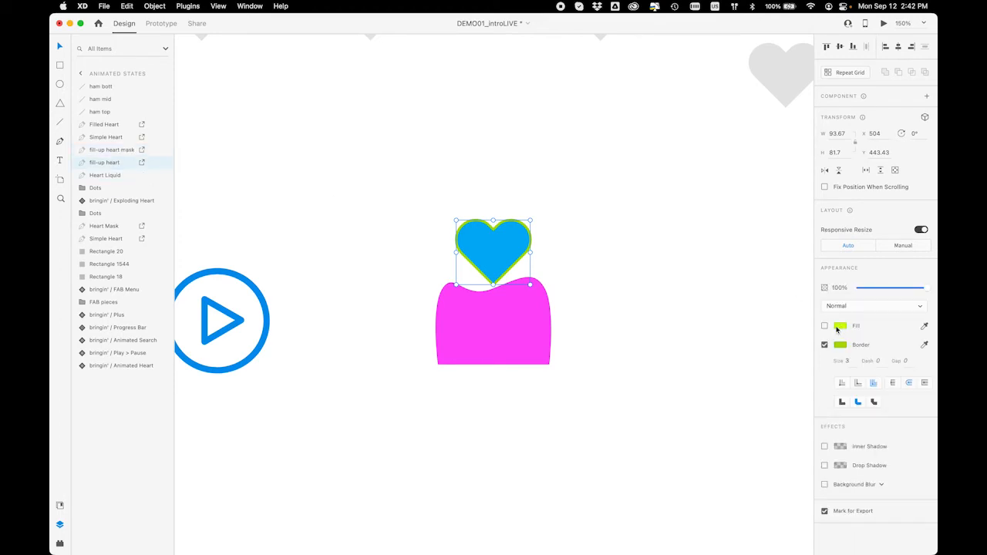
click(116, 150)
shift+click(116, 177)
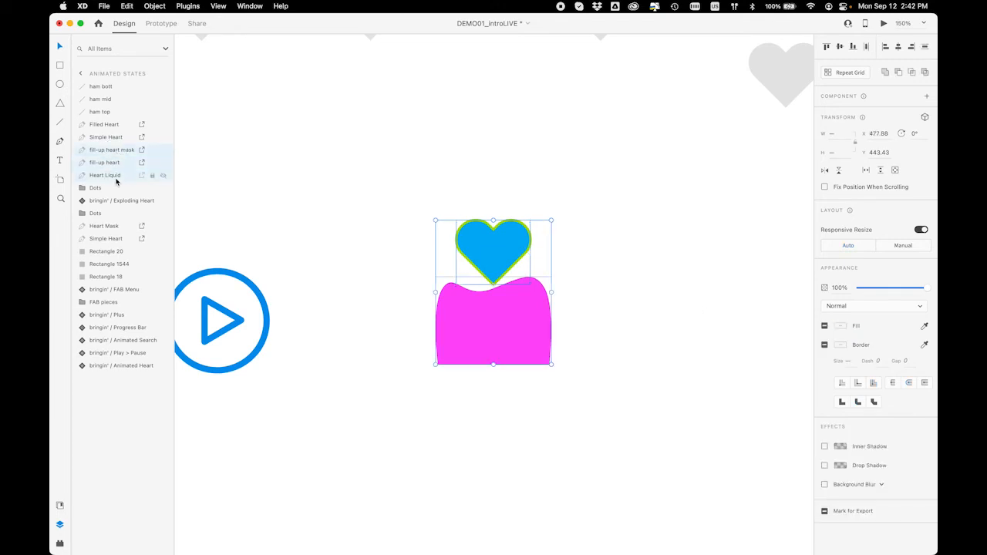
right_click(116, 179)
click(155, 294)
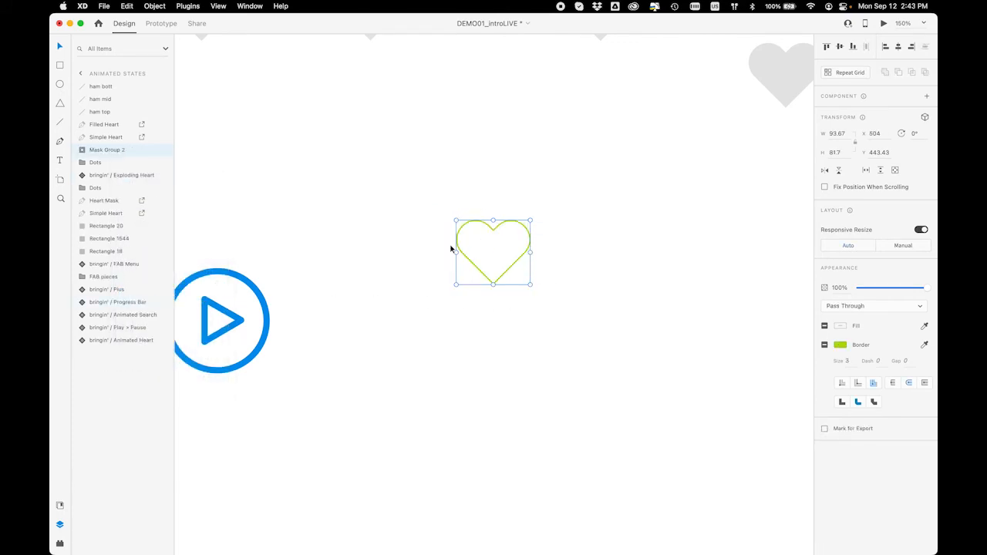
Rename the new mask group to "fillin' heart" and turn it into a component
double_click(102, 151)
text(fillin' heart)
key(Return)
click(927, 97)
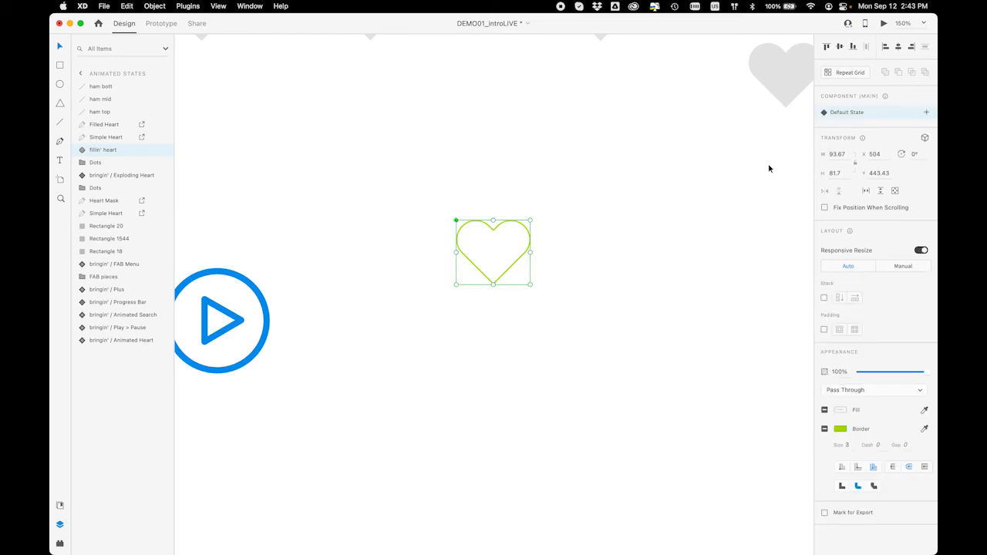
Add a new state named "filled" to the fillin' heart component
click(926, 113)
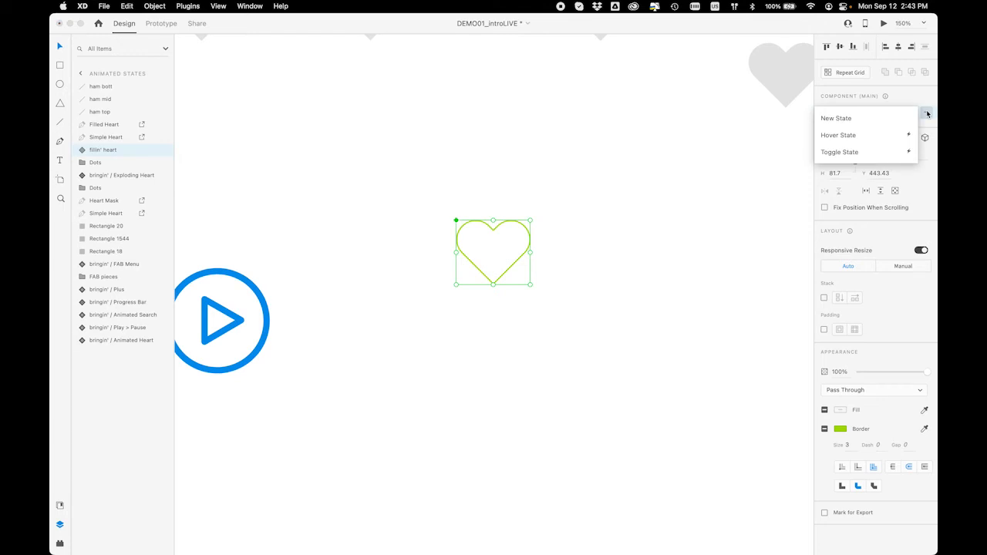
click(836, 118)
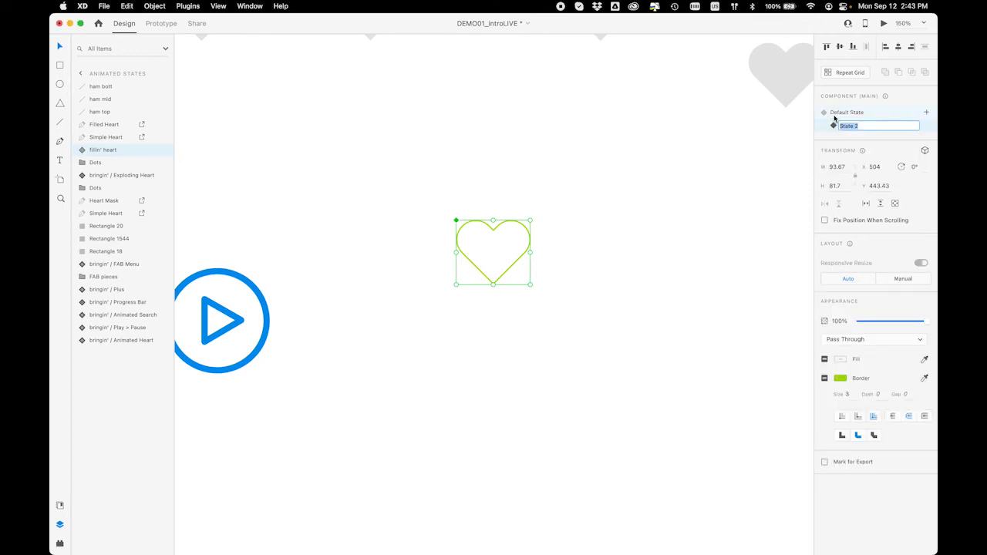
text(filled)
key(Return)
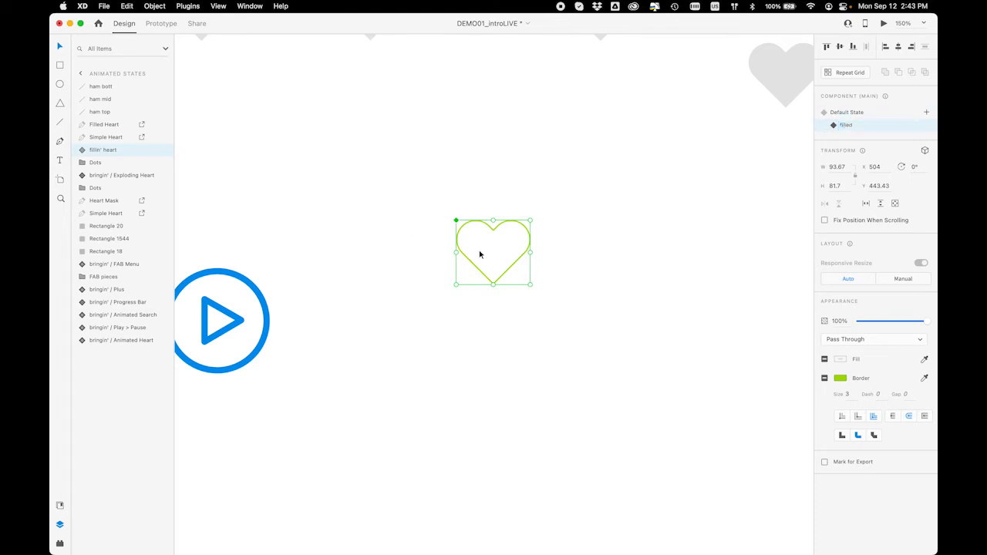
In the filled state, move the nested Heart Liquid up to about Y 415 to cover the heart, and compare it with the Default State
click(82, 150)
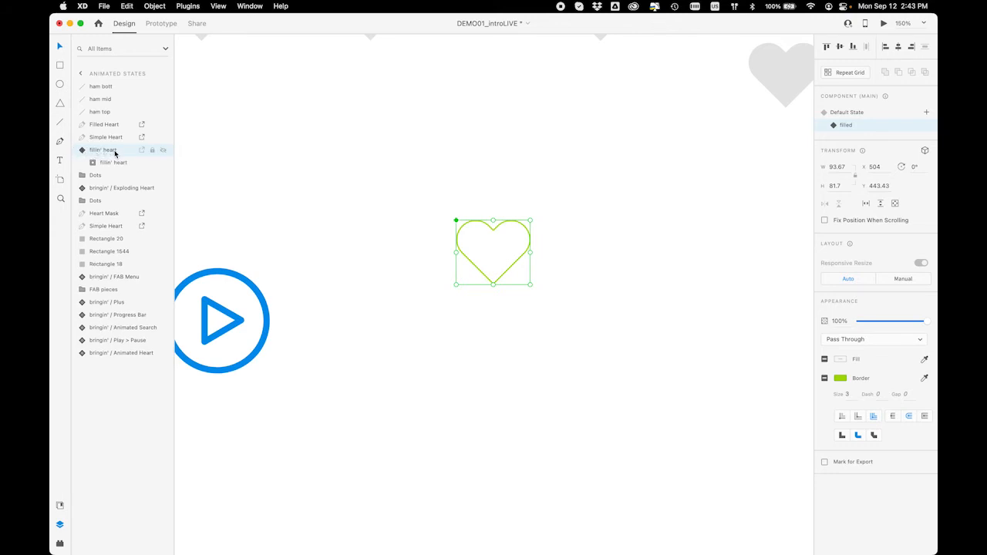
click(88, 162)
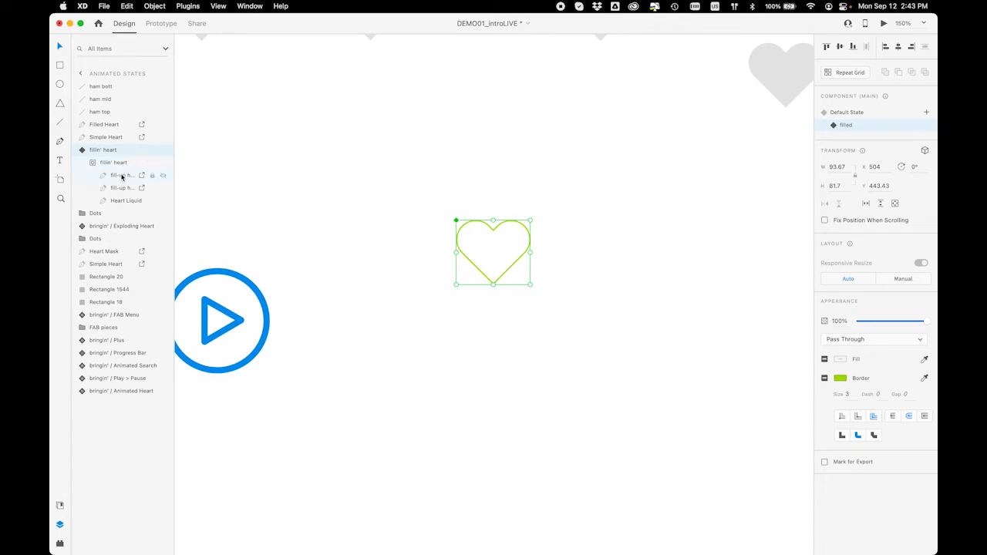
click(120, 201)
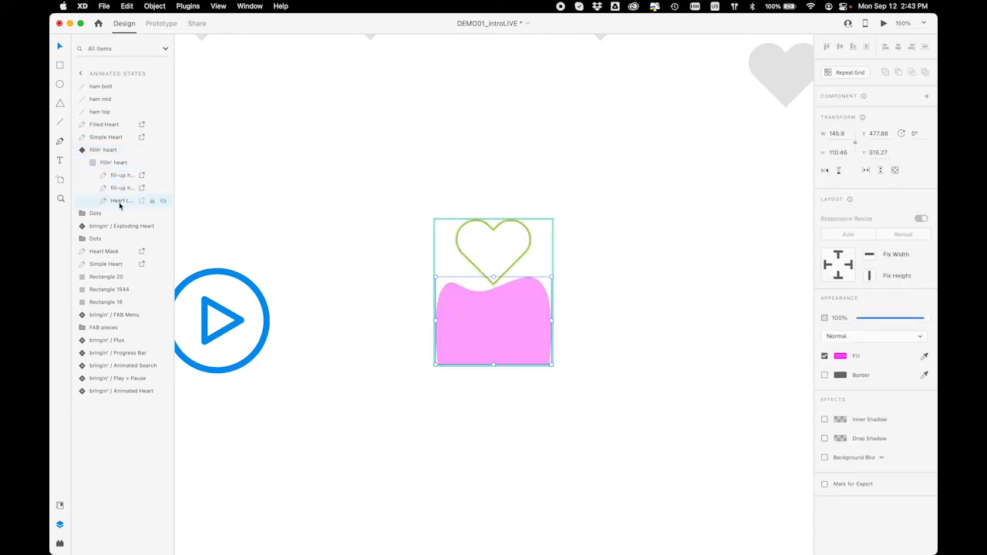
drag(504, 334, 509, 256)
drag(510, 256, 510, 254)
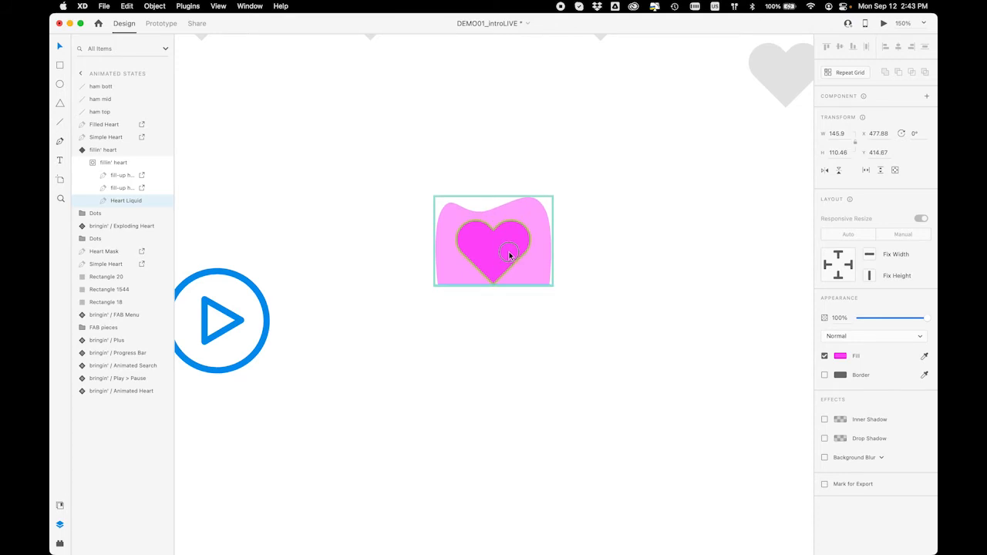
click(509, 255)
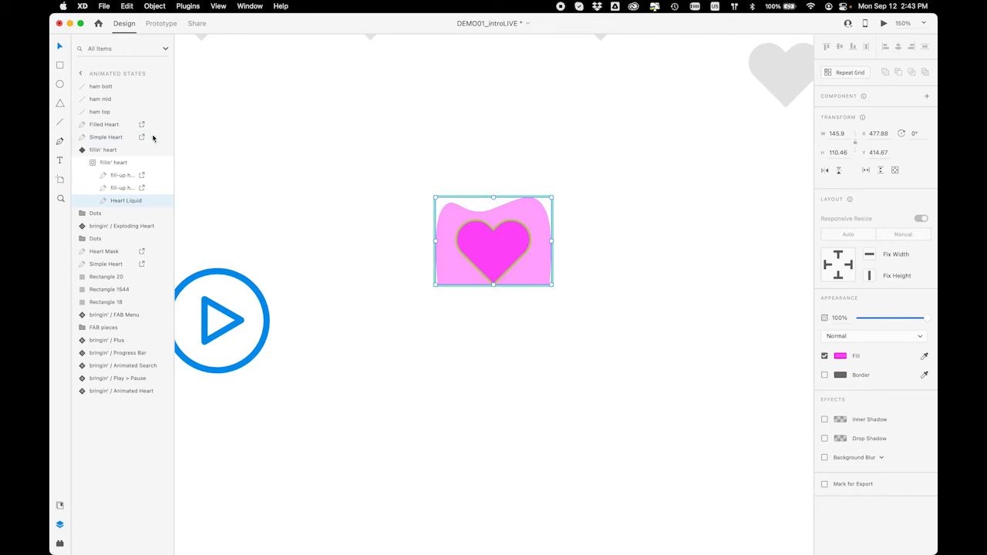
click(101, 151)
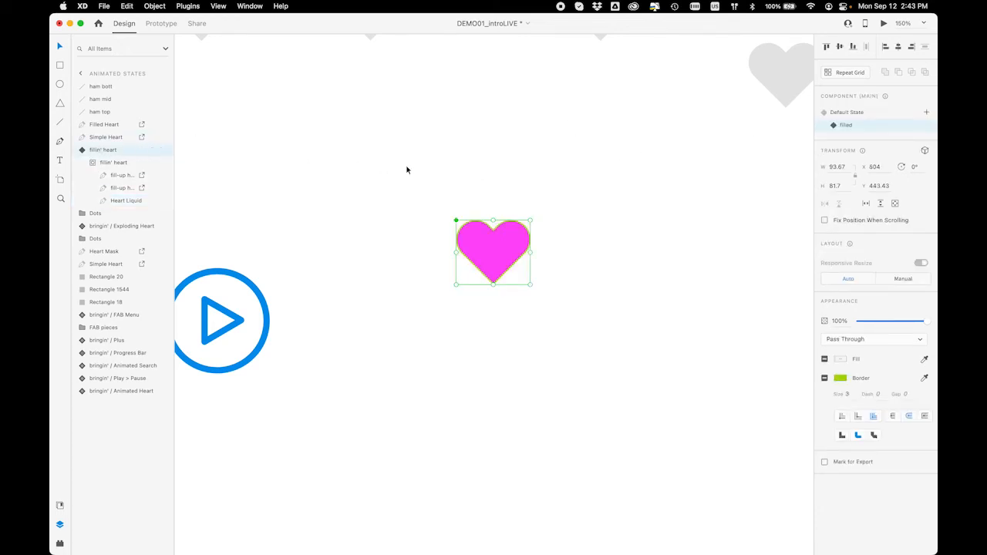
click(846, 113)
click(848, 125)
click(848, 114)
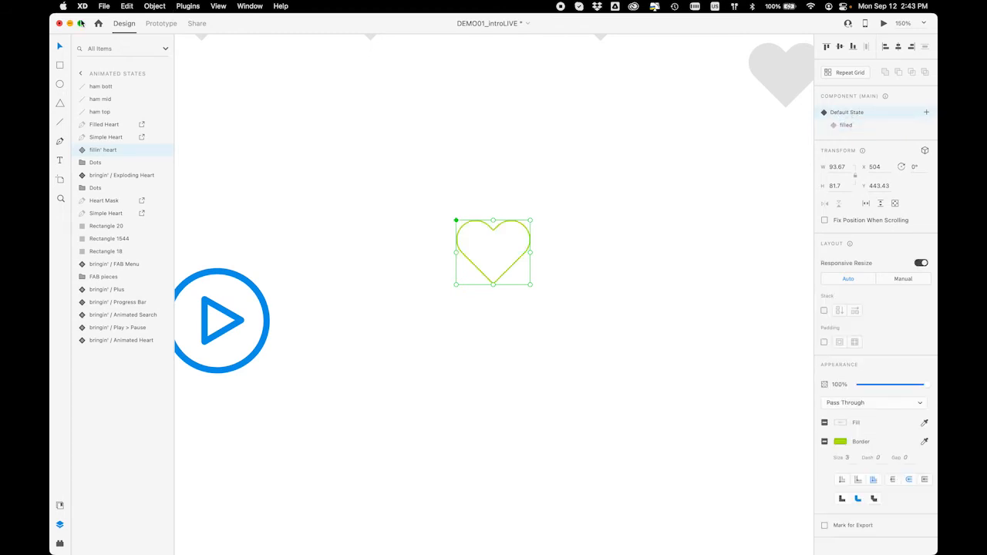
In Prototype mode, add a Tap interaction from the Default State that auto-animates to filled with Ease Out, and edit its duration
click(168, 24)
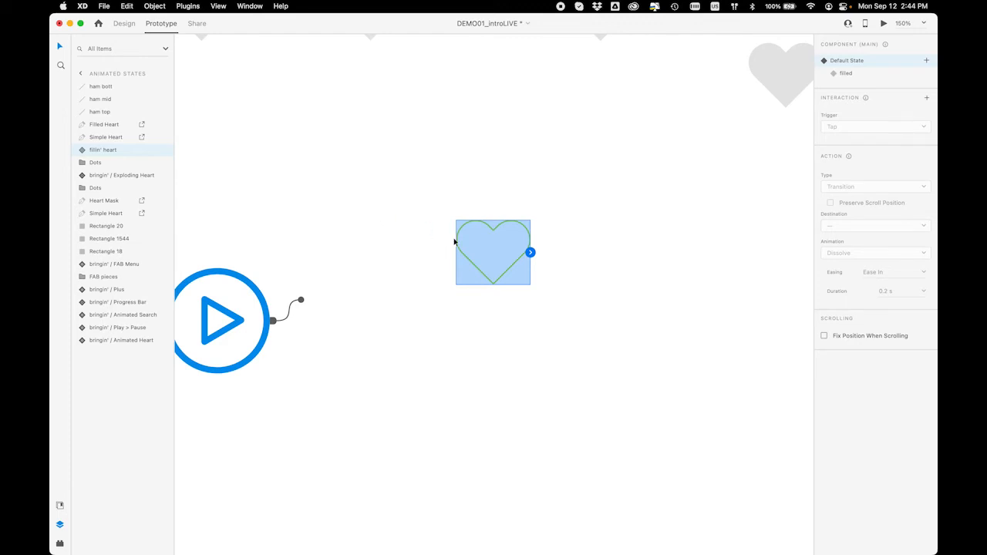
click(530, 253)
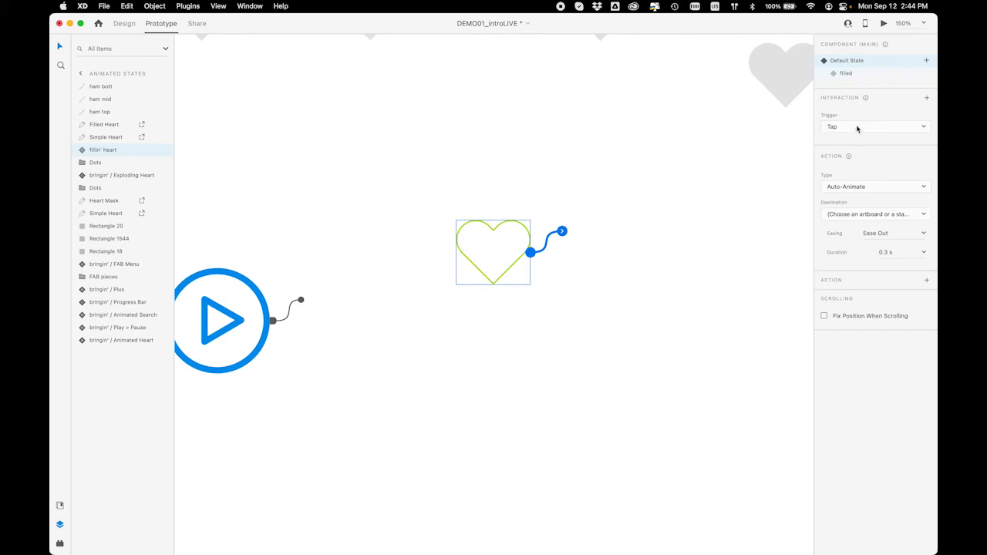
click(852, 216)
click(834, 233)
click(925, 234)
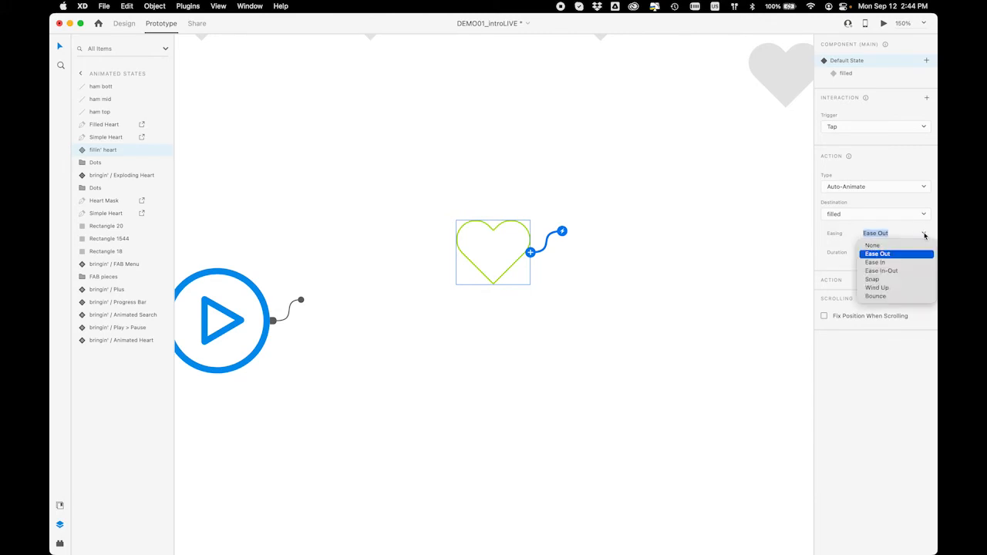
click(893, 254)
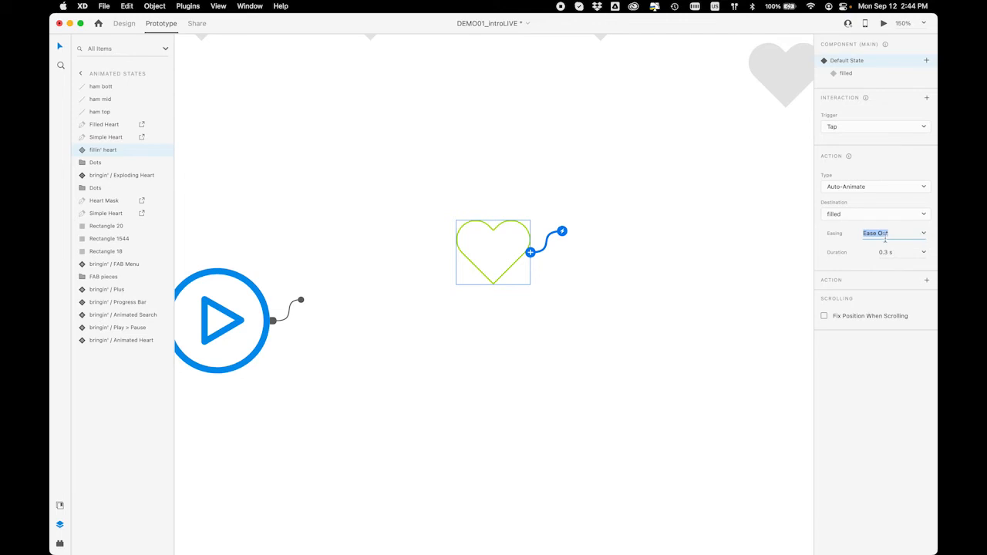
click(886, 253)
click(891, 251)
key(BackSpace)
key(BackSpace)
Add a Tap interaction from the filled state that auto-animates back to Default State with Ease Out, and change its duration
click(866, 76)
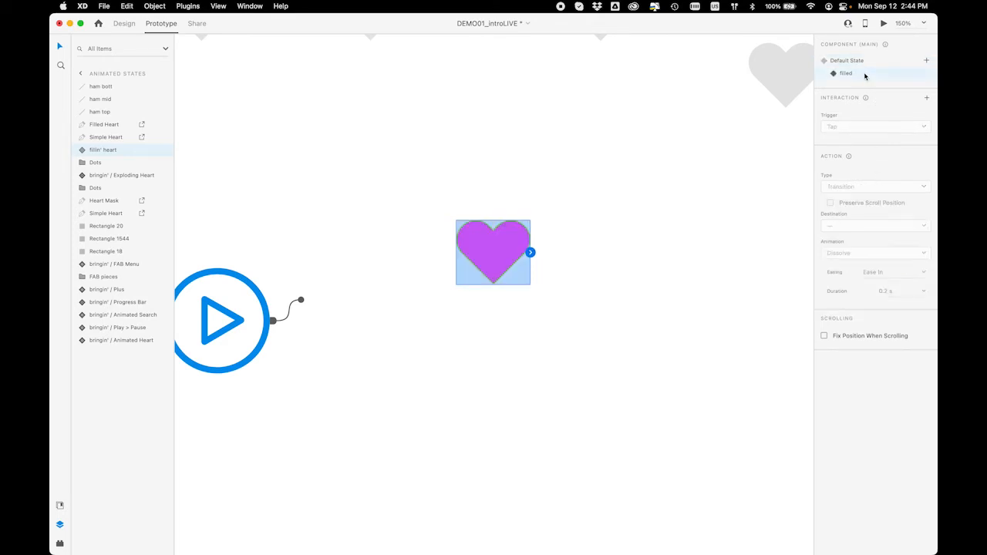
click(531, 253)
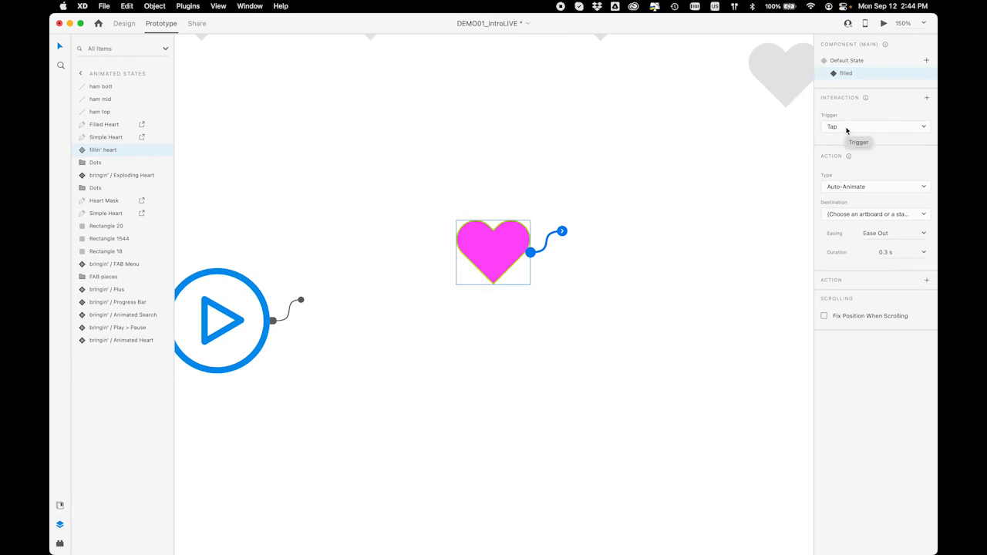
click(865, 215)
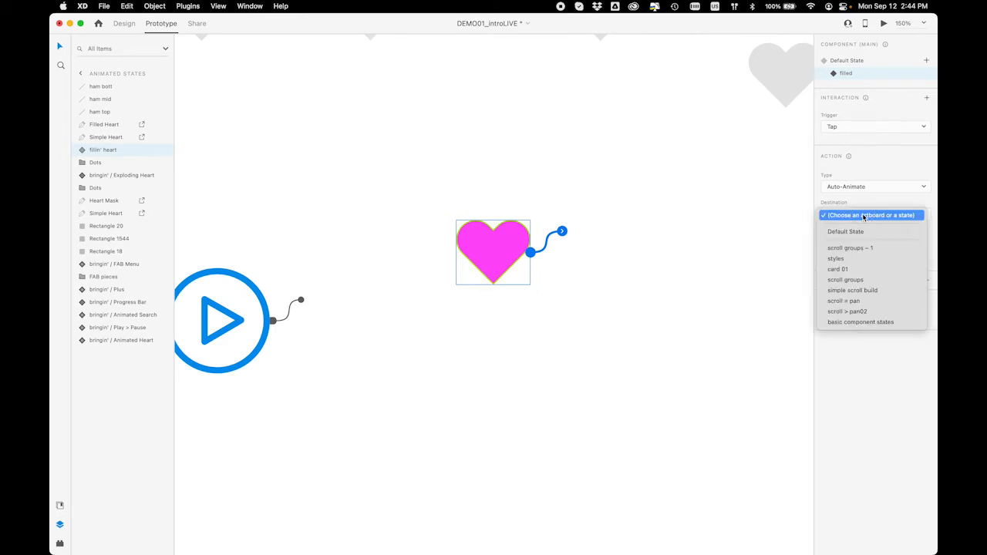
click(851, 232)
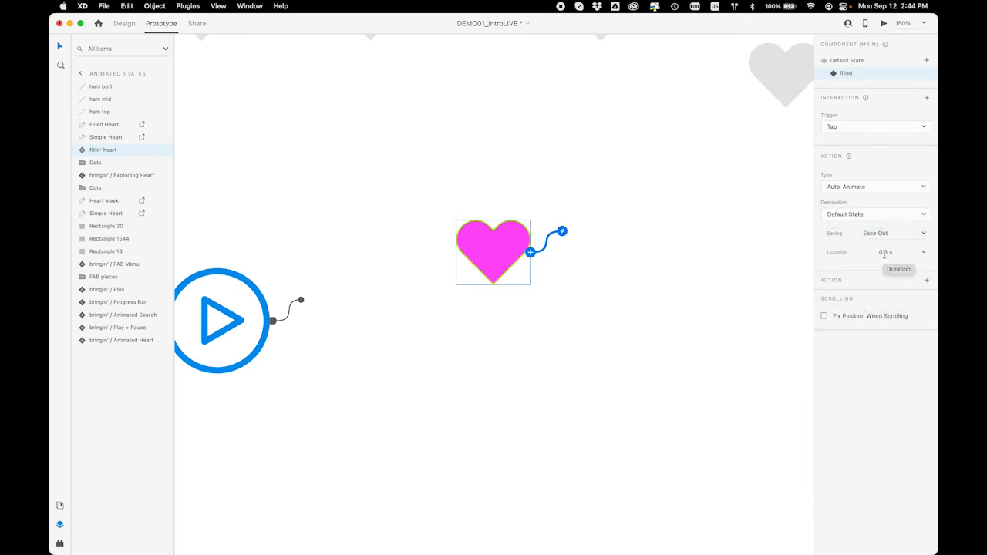
click(885, 252)
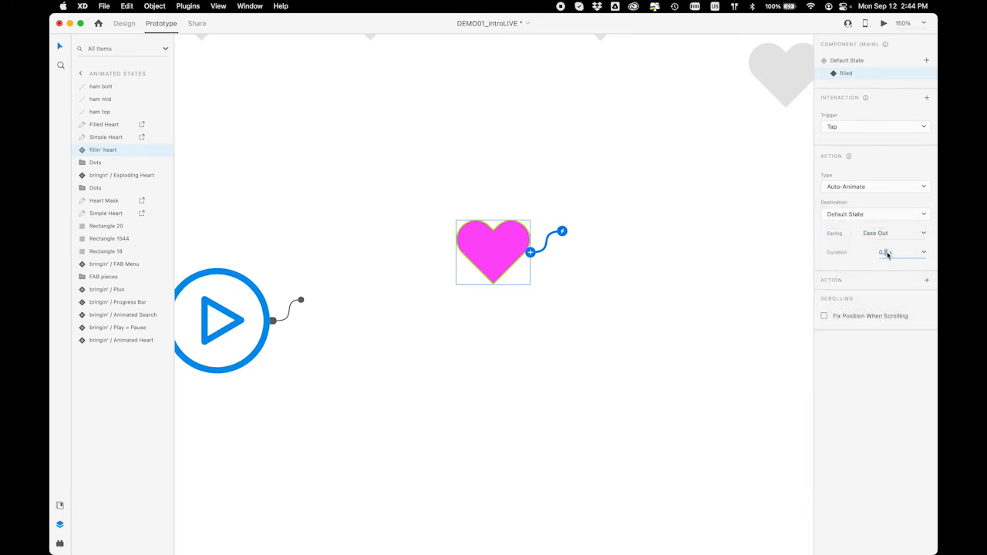
text(1)
Commit the filled state's 0.1 s duration, check the preview, and switch the fillin' heart component back to its Default State
click(672, 299)
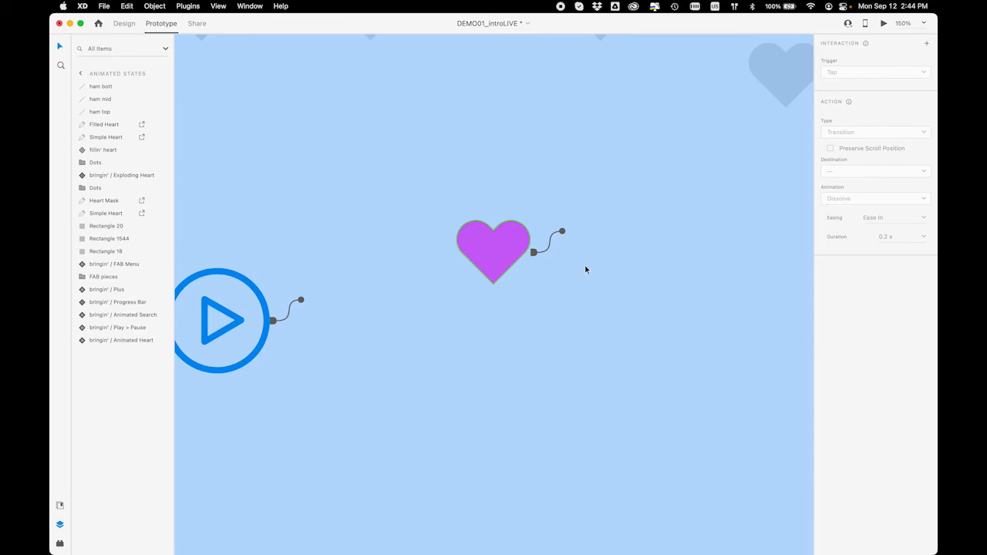
key(super+Return)
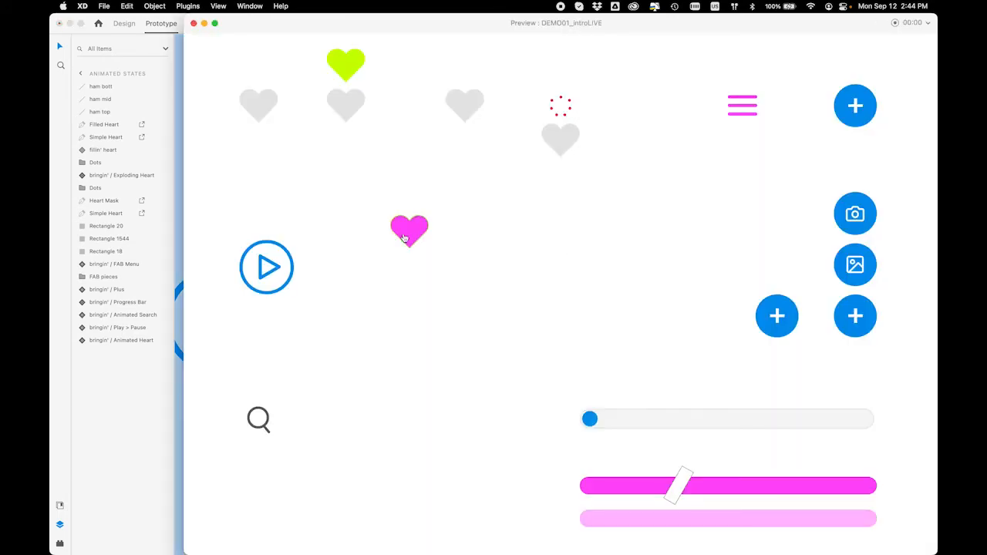
click(194, 23)
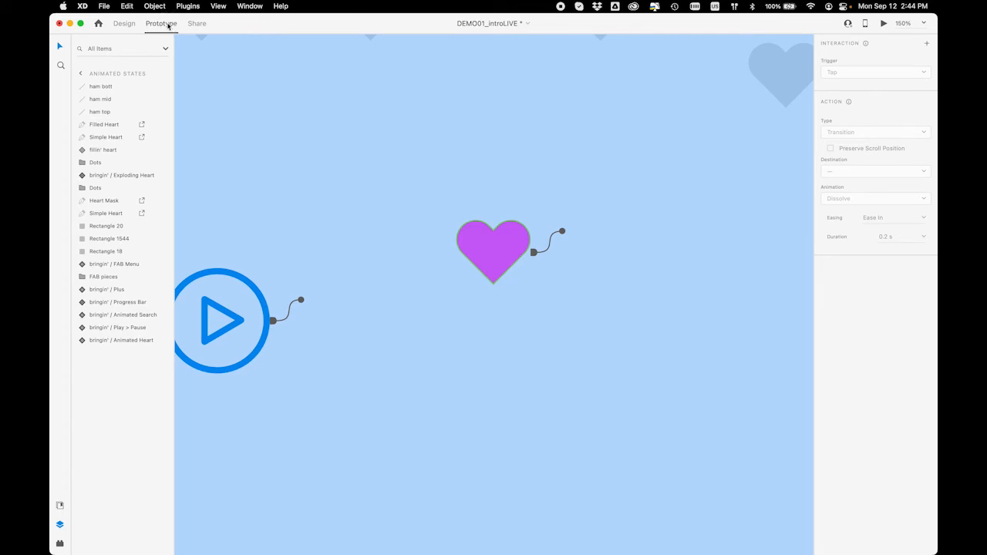
click(487, 236)
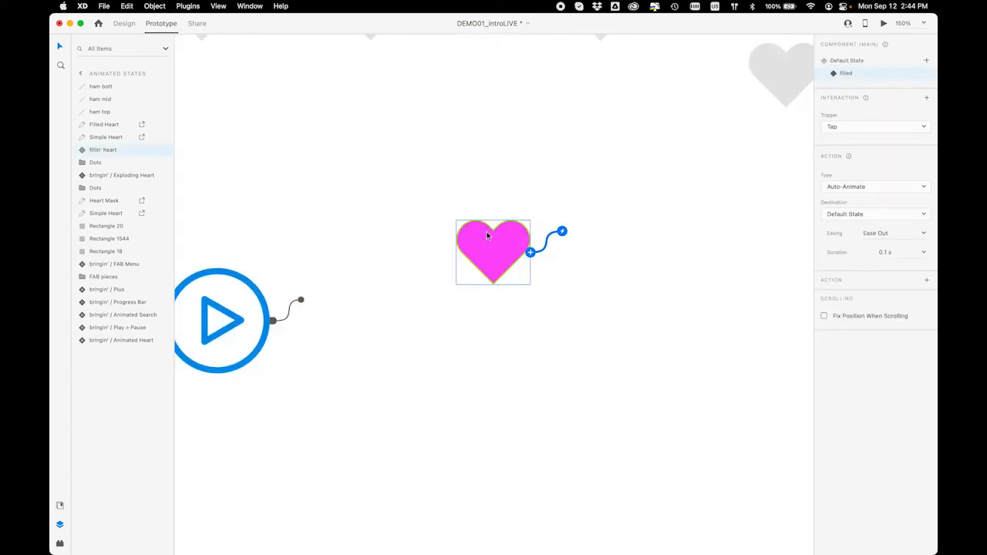
click(859, 62)
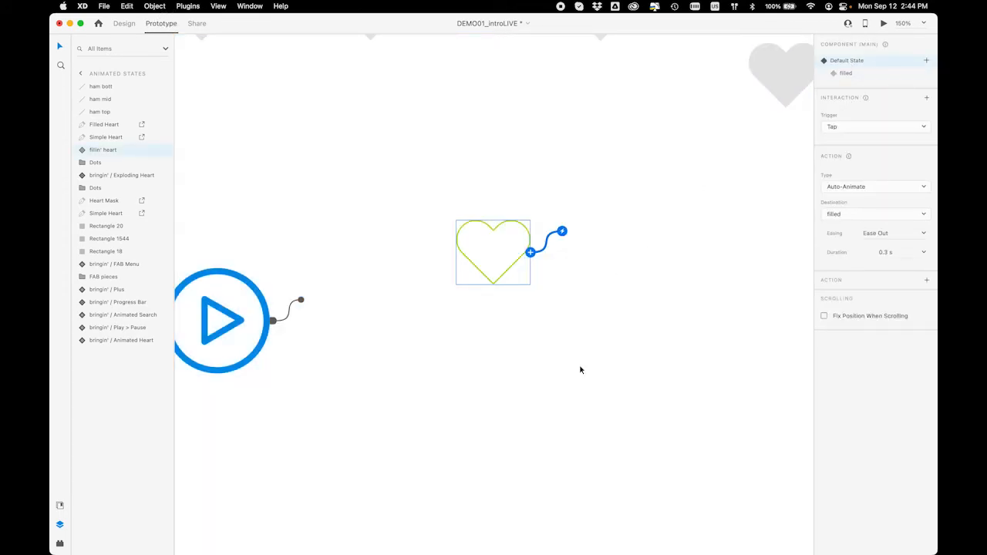
Preview the prototype and tap the fillin' heart repeatedly to test its fill and empty animations
key(super+Return)
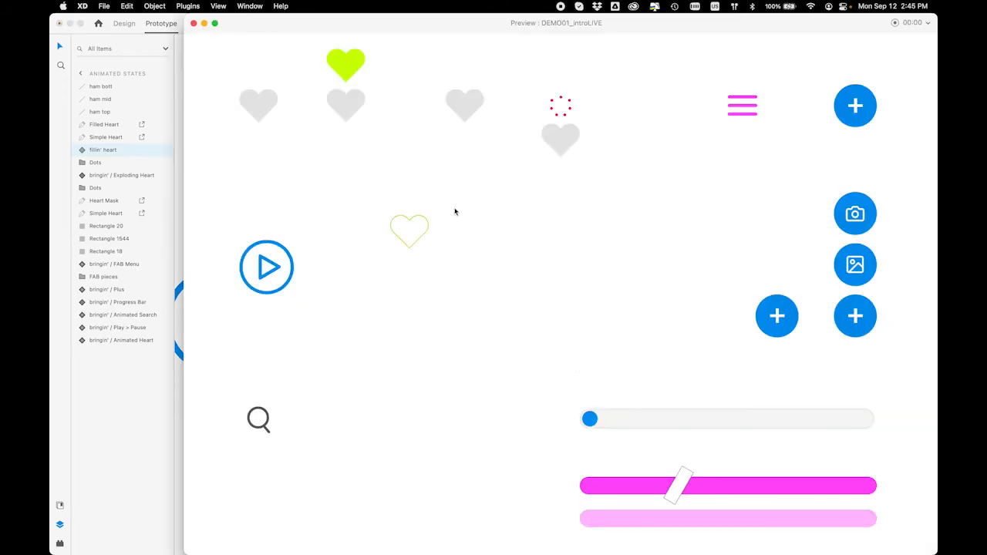
click(414, 226)
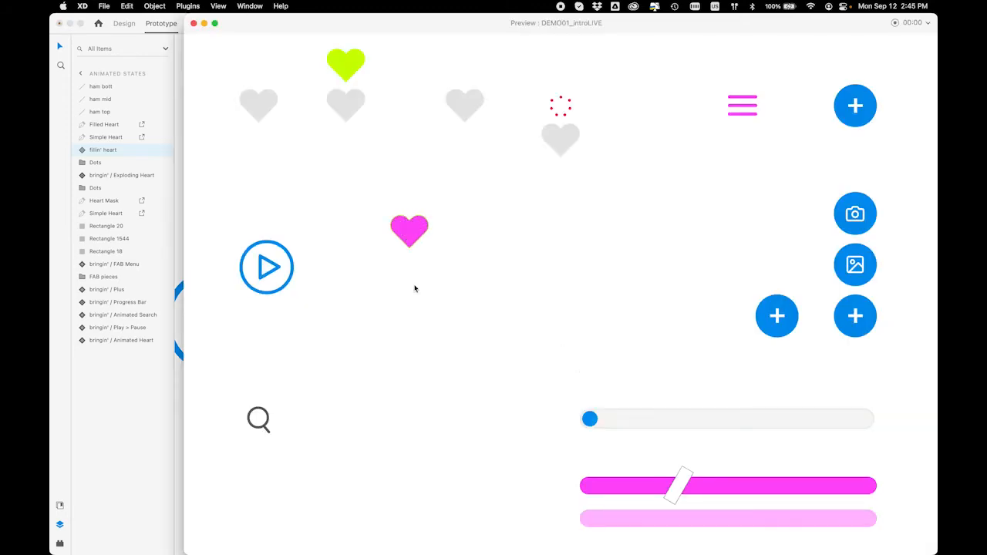
click(413, 242)
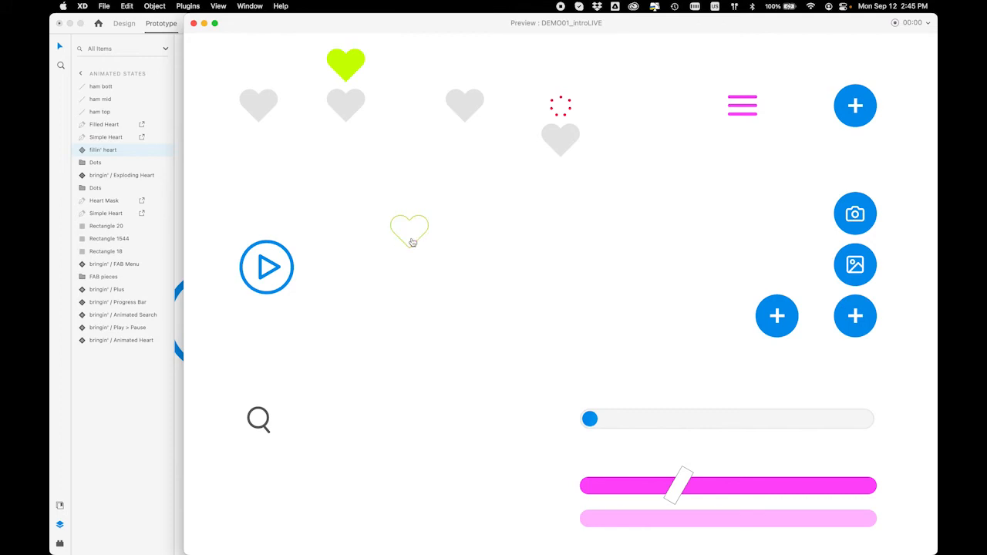
click(413, 242)
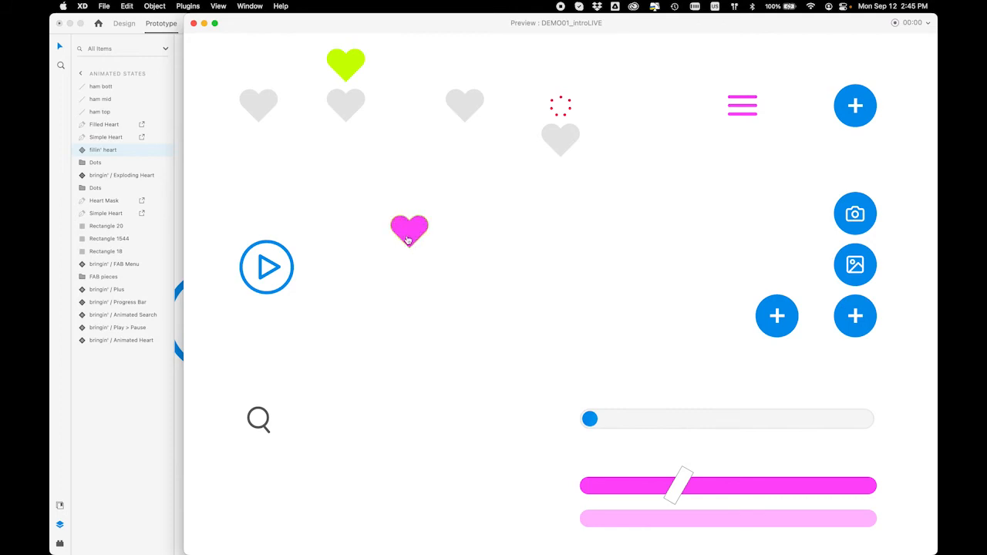
click(408, 240)
click(408, 241)
click(408, 241)
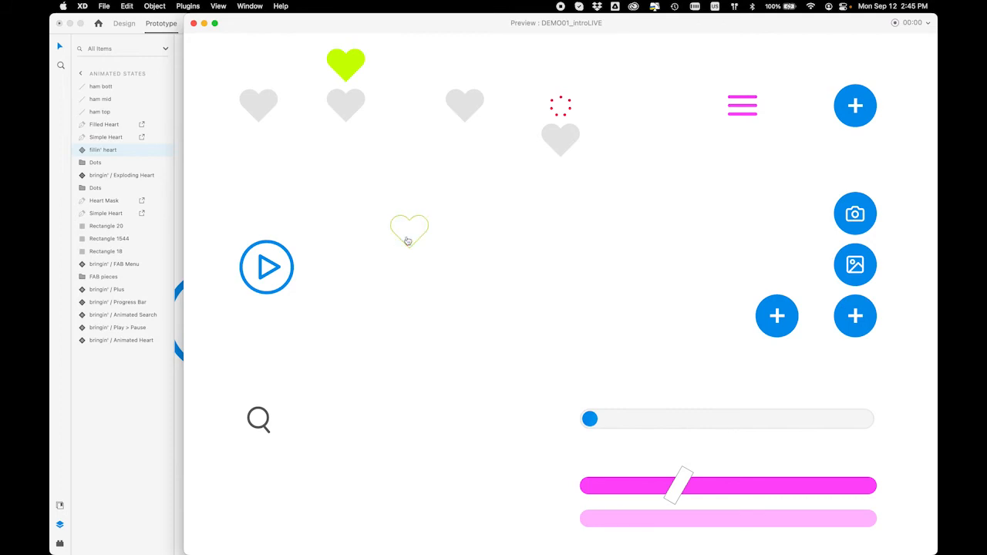
click(193, 23)
click(408, 210)
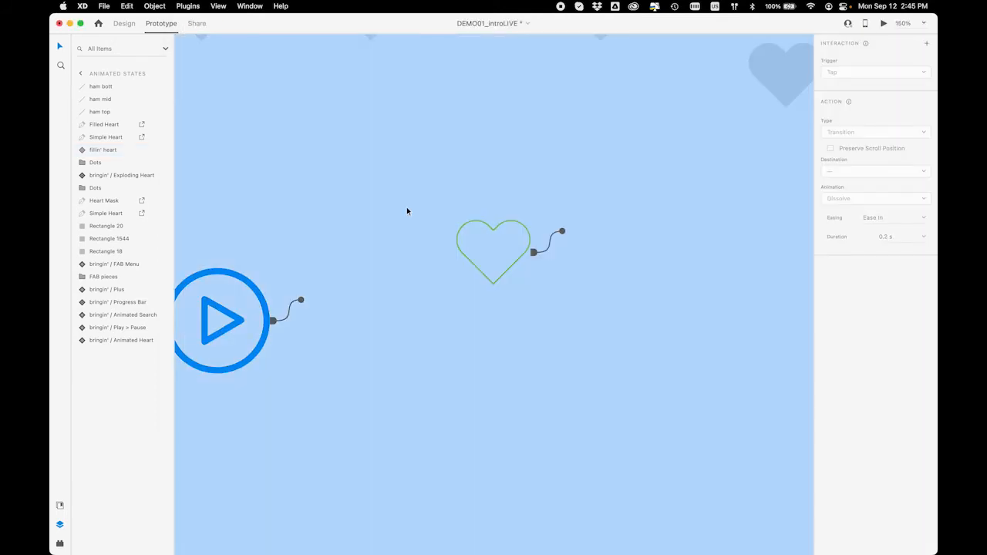
Preview the animated states artboard and open and close the plus button's FAB menu several times to examine its animation
key(super+minus)
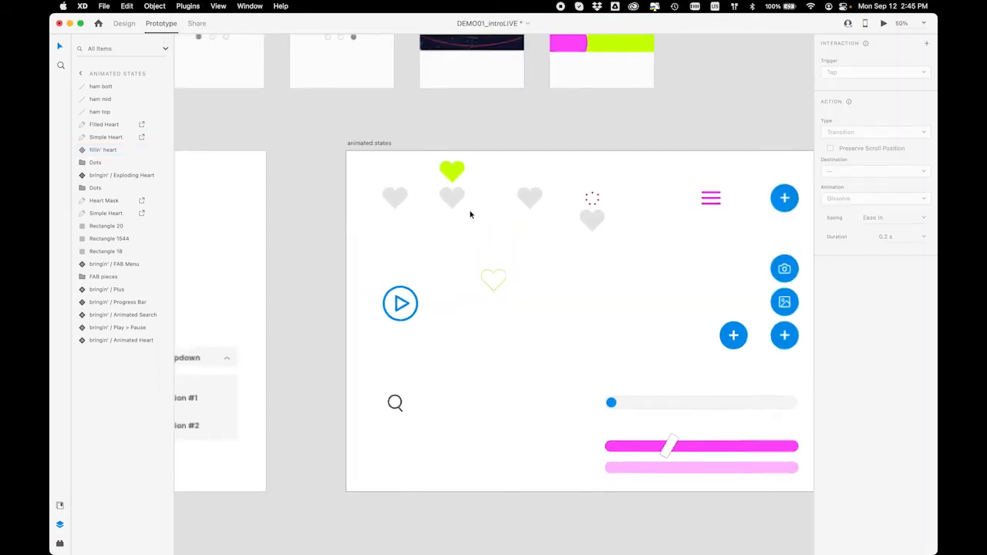
scroll(470, 214, right, 5)
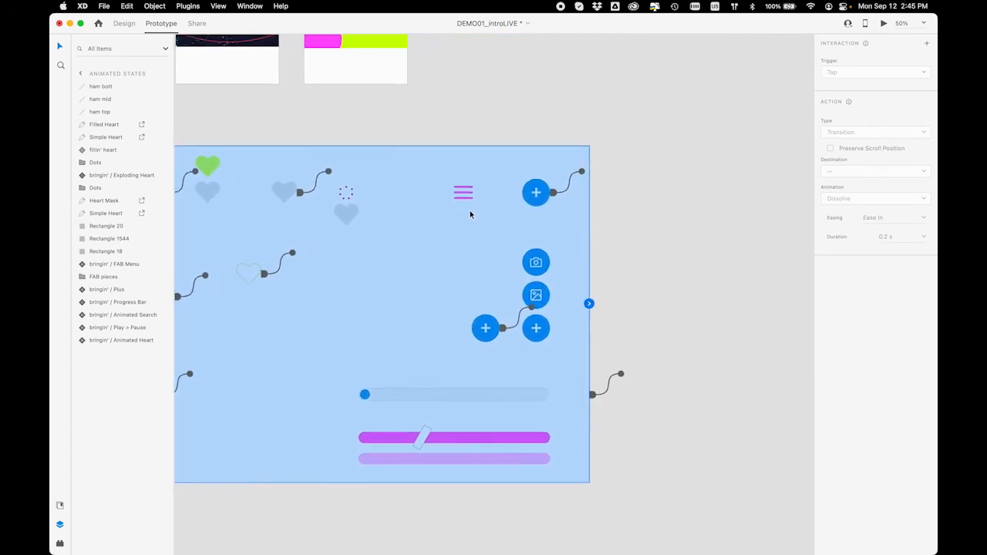
scroll(471, 287, left, 3)
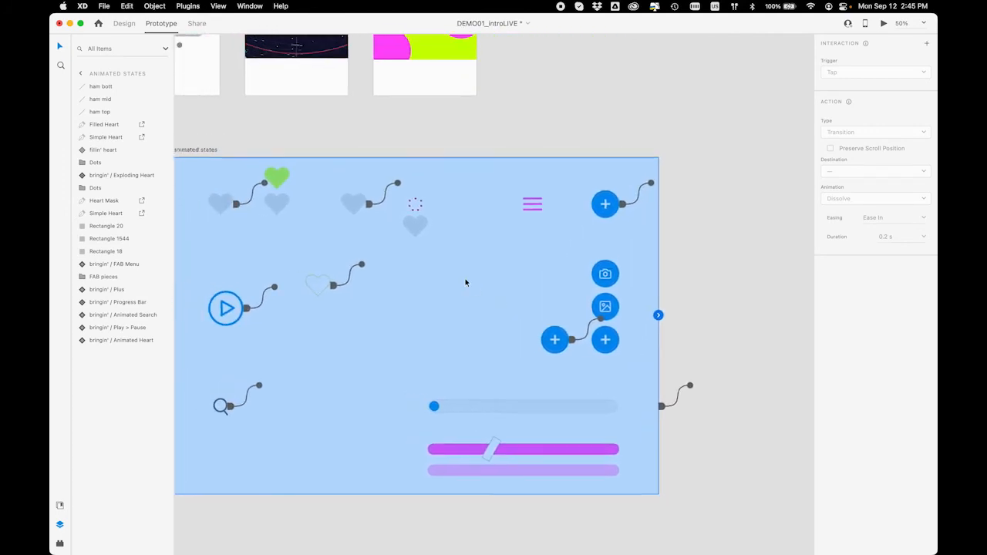
click(262, 151)
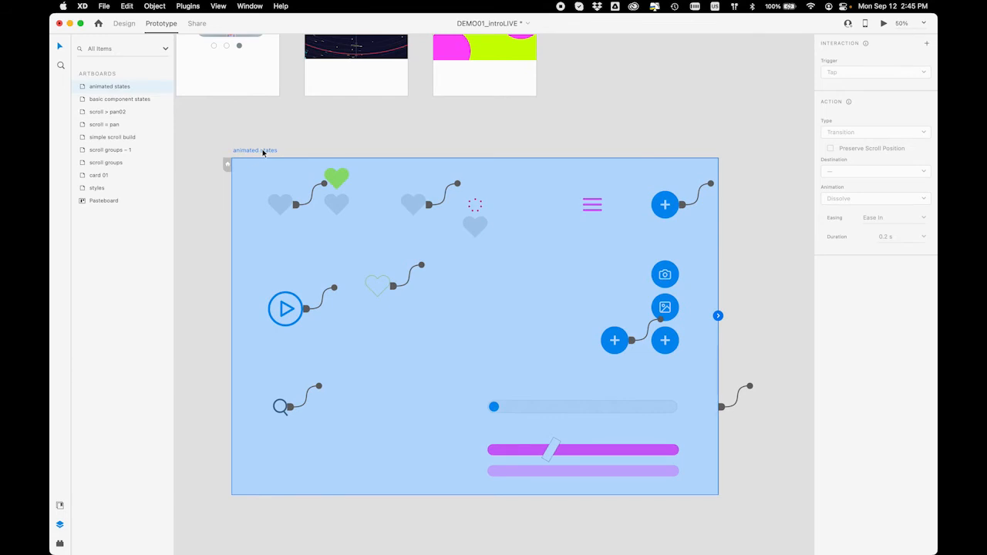
key(super+Return)
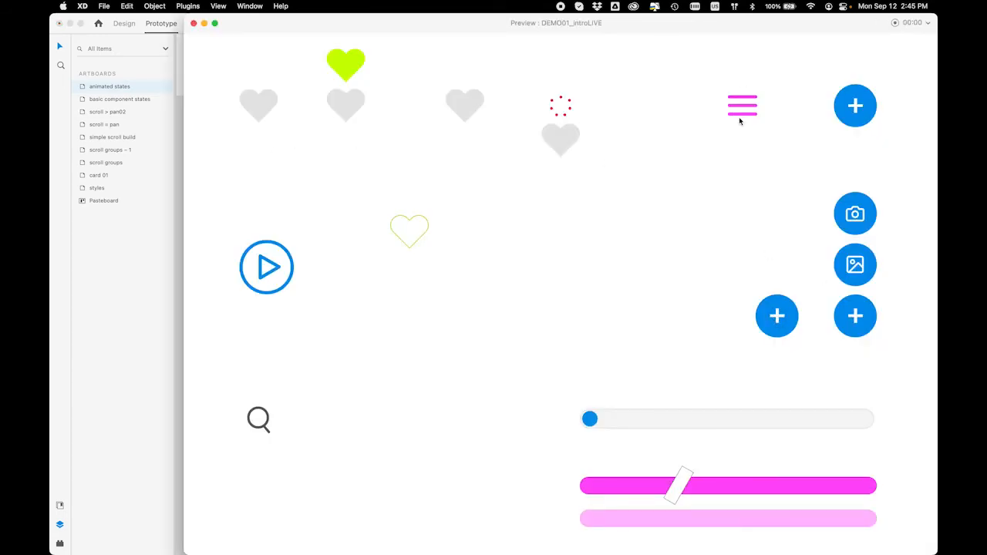
click(778, 318)
click(778, 319)
click(775, 319)
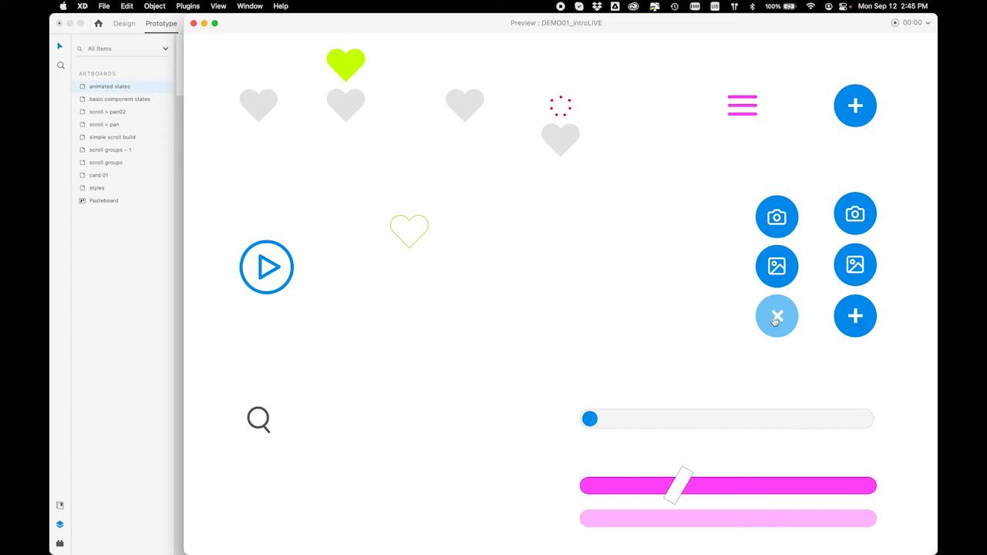
click(775, 320)
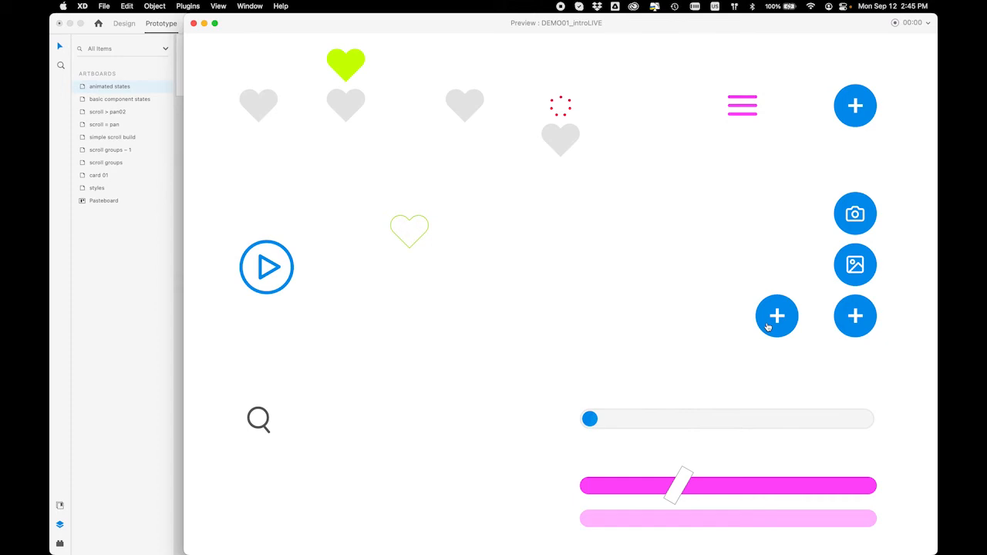
click(769, 327)
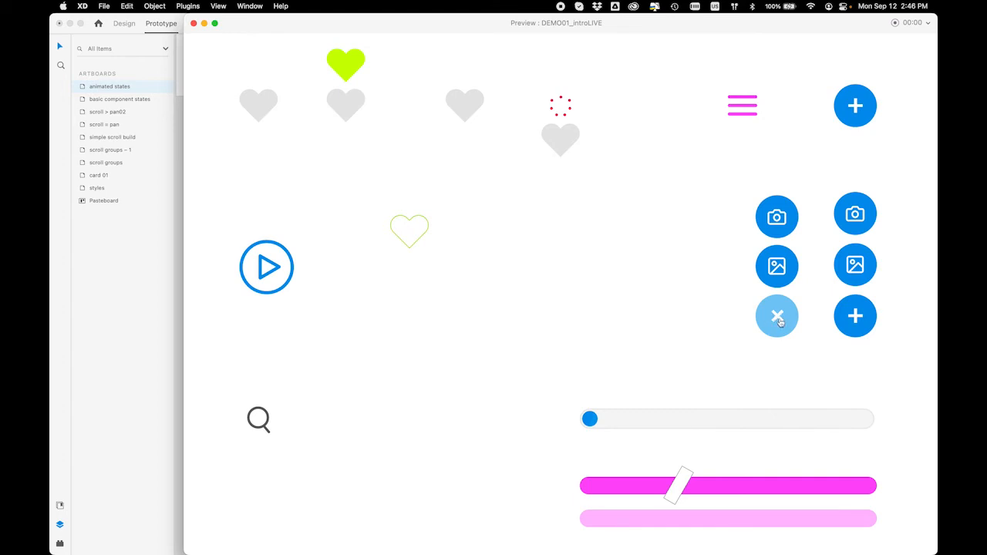
click(778, 316)
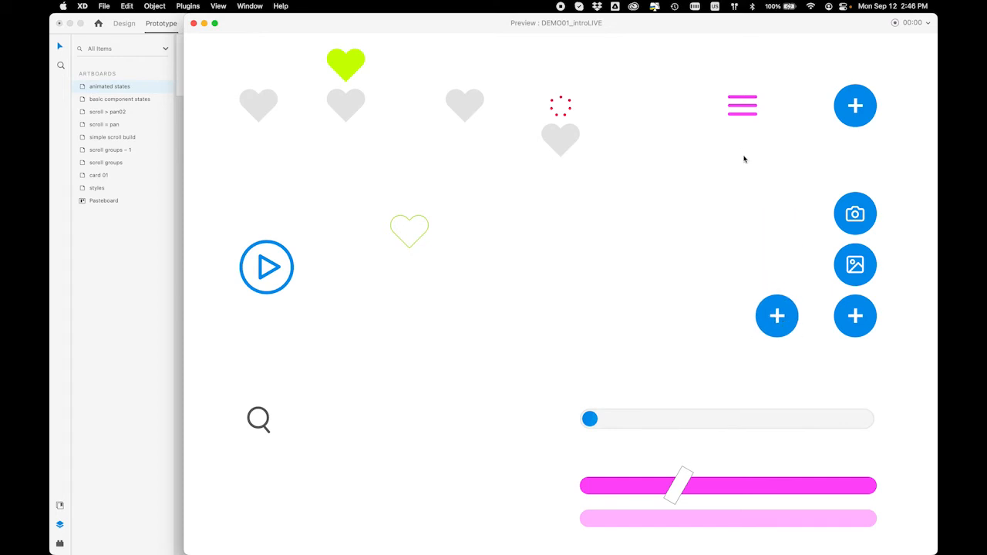
click(194, 24)
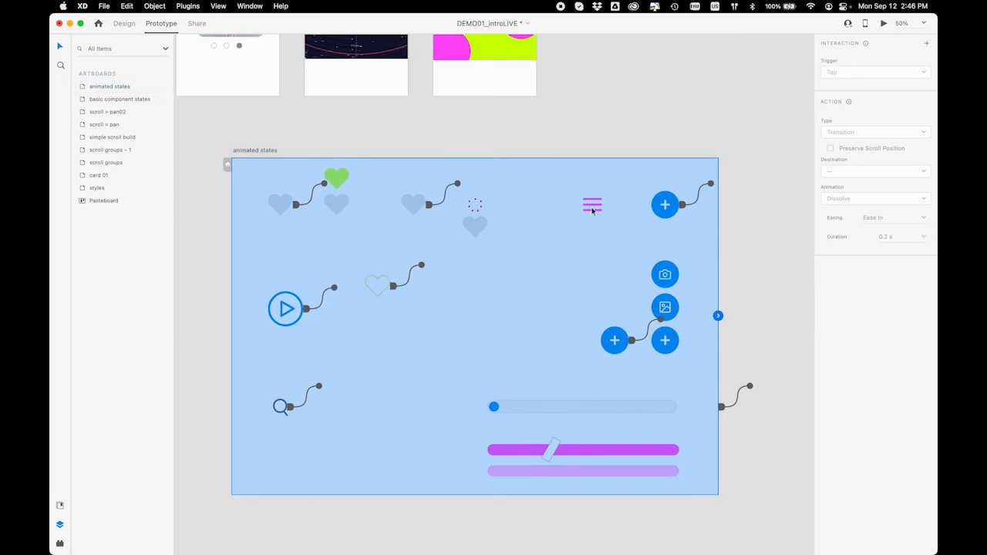
In Design mode, convert the three hamburger lines (ham top, ham mid, ham bott) into a component named "ham to X"
scroll(592, 210, up, 5)
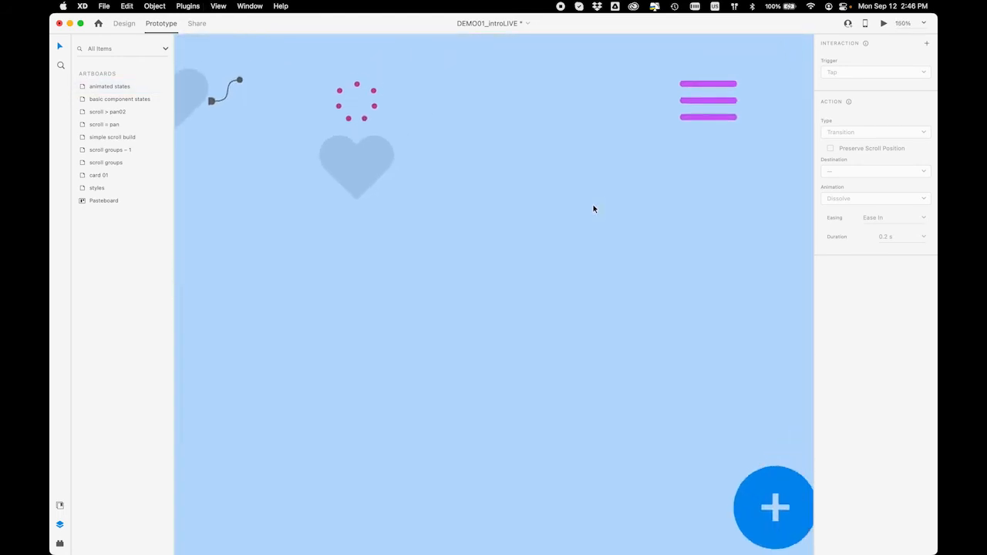
click(529, 72)
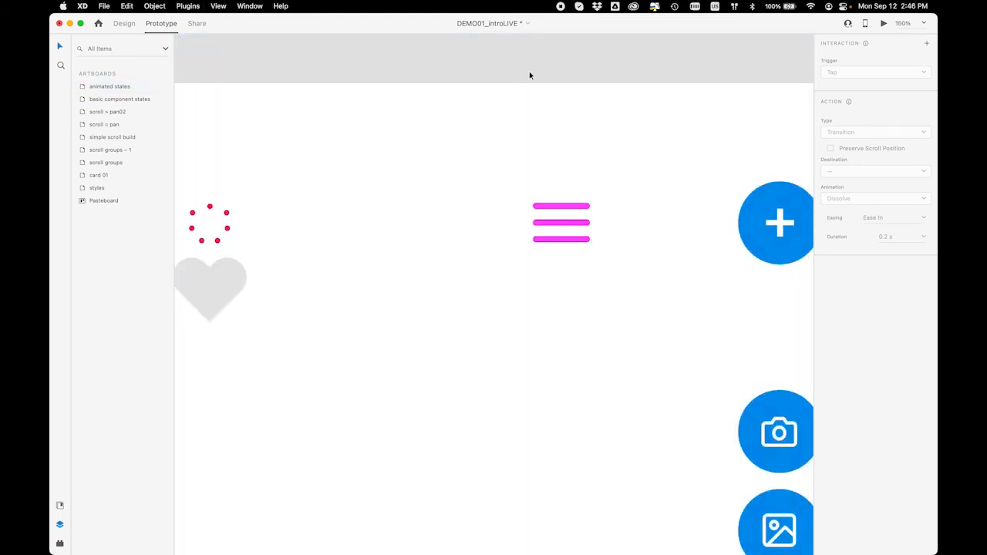
click(565, 224)
drag(516, 177, 615, 276)
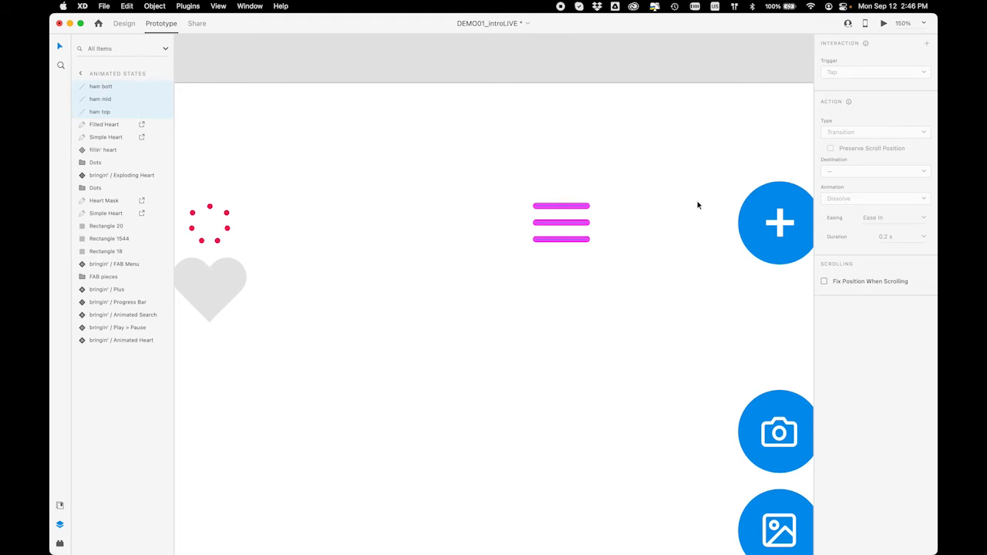
click(123, 23)
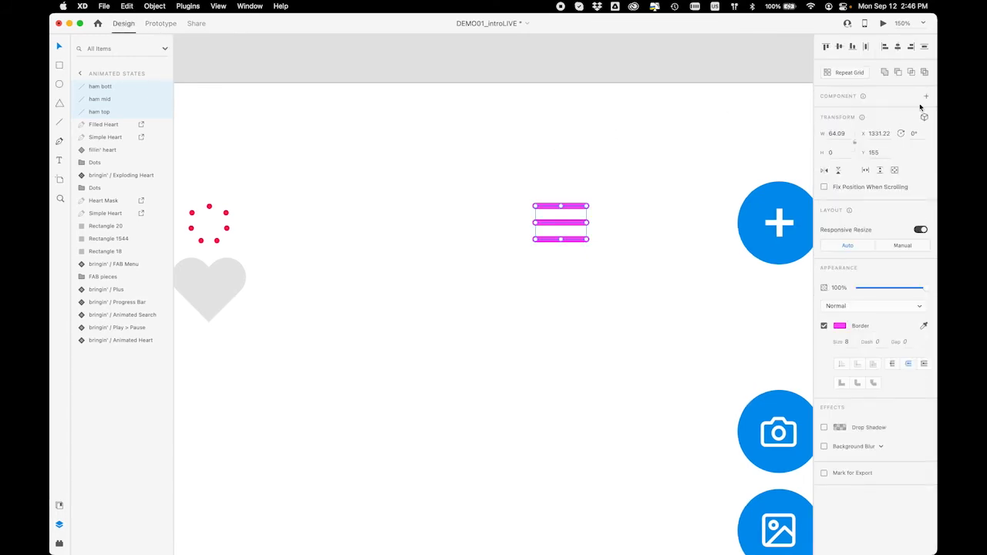
key(super+k)
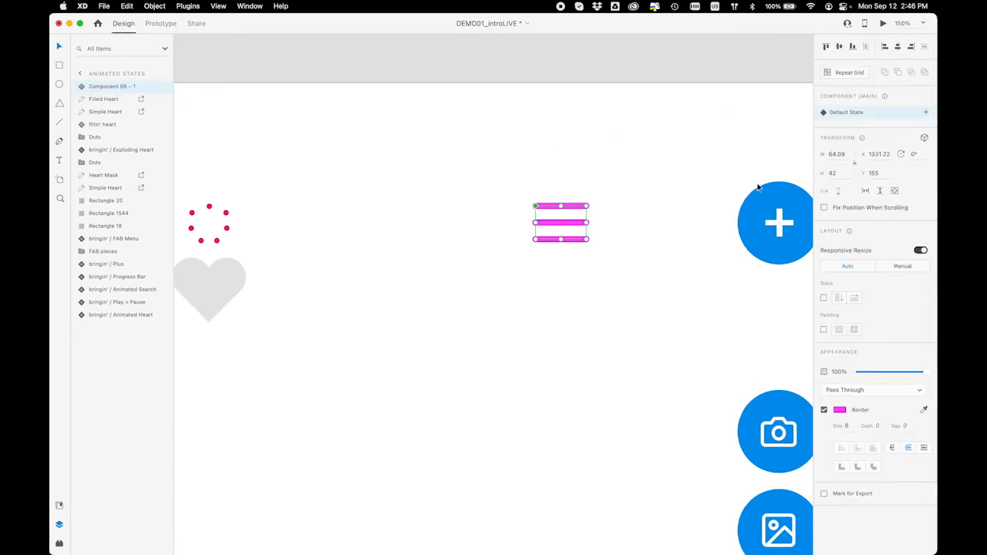
double_click(114, 87)
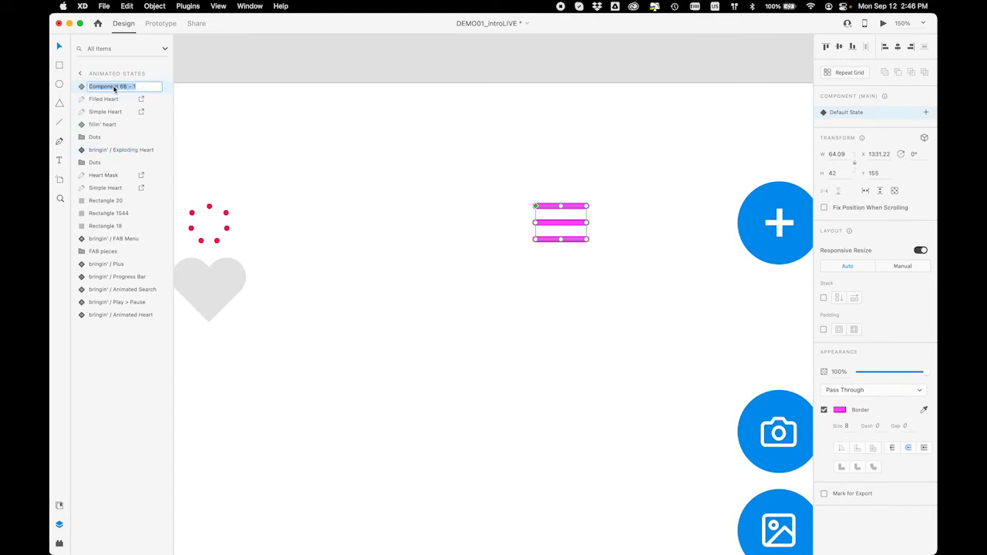
text(ham to X)
key(Return)
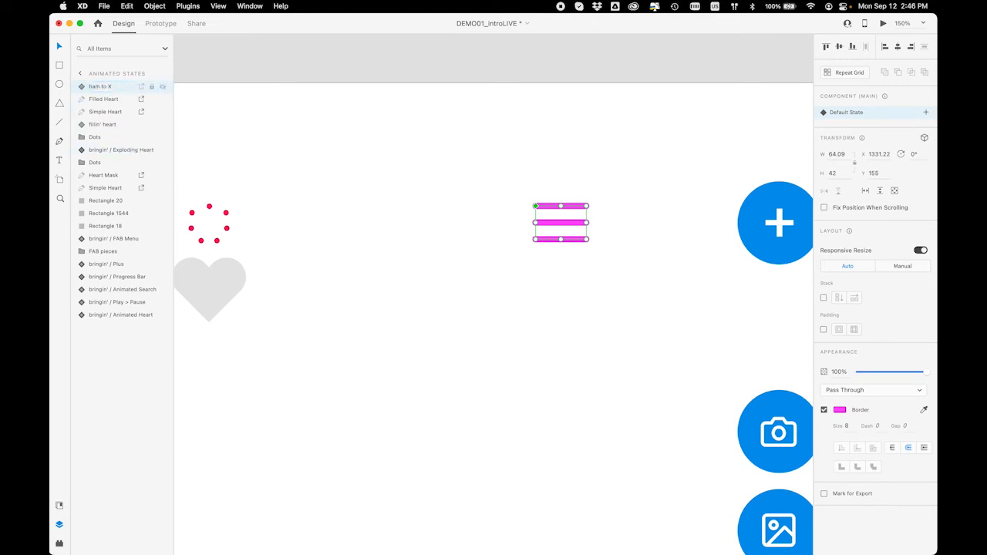
In the ham to X component, collapse the ham mid line into a single dot at its centre
click(81, 86)
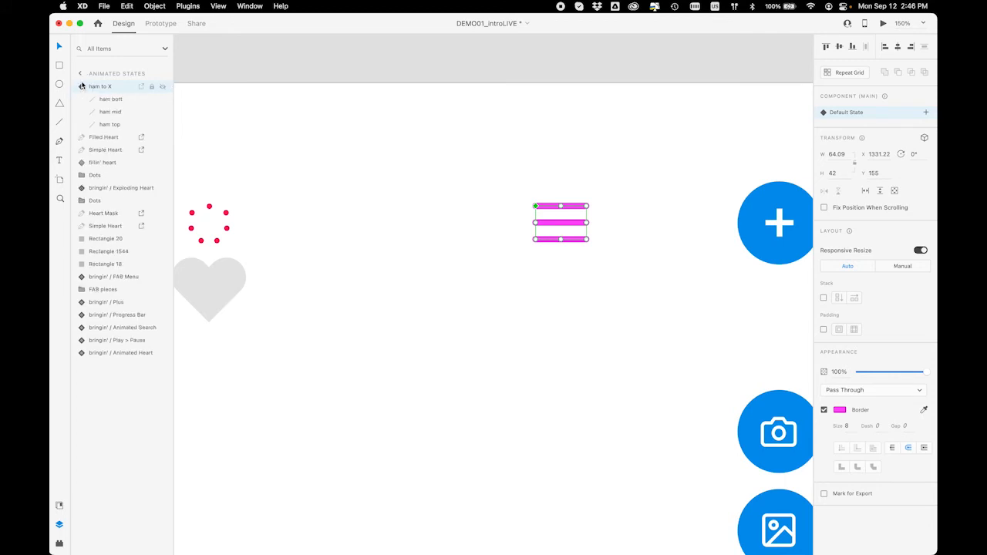
click(109, 114)
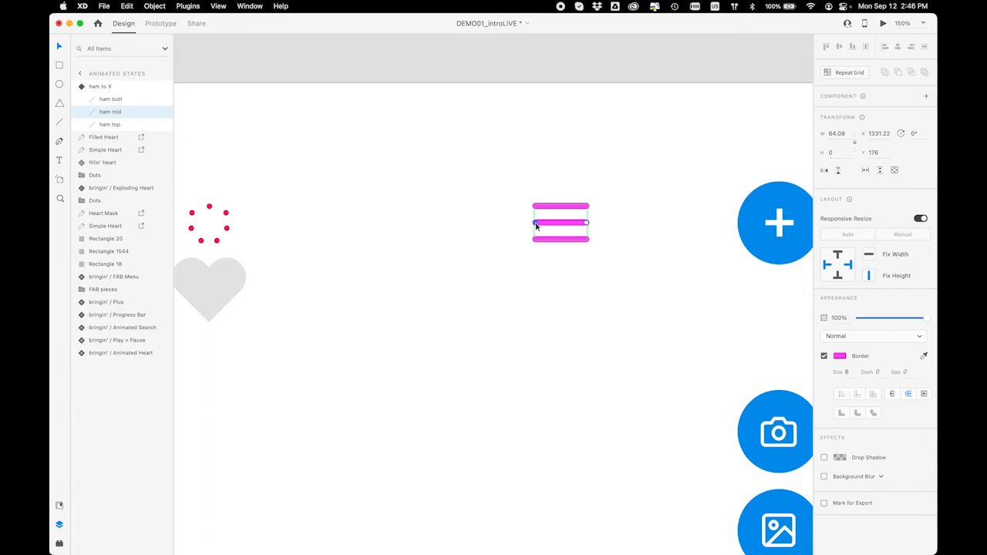
drag(535, 224, 562, 225)
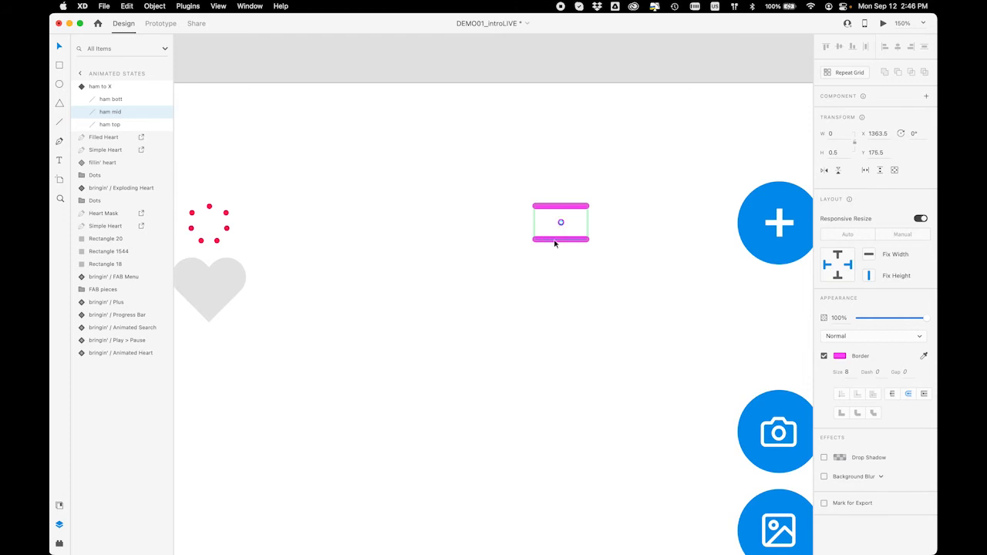
Rotate the ham bott line to 45°
click(555, 240)
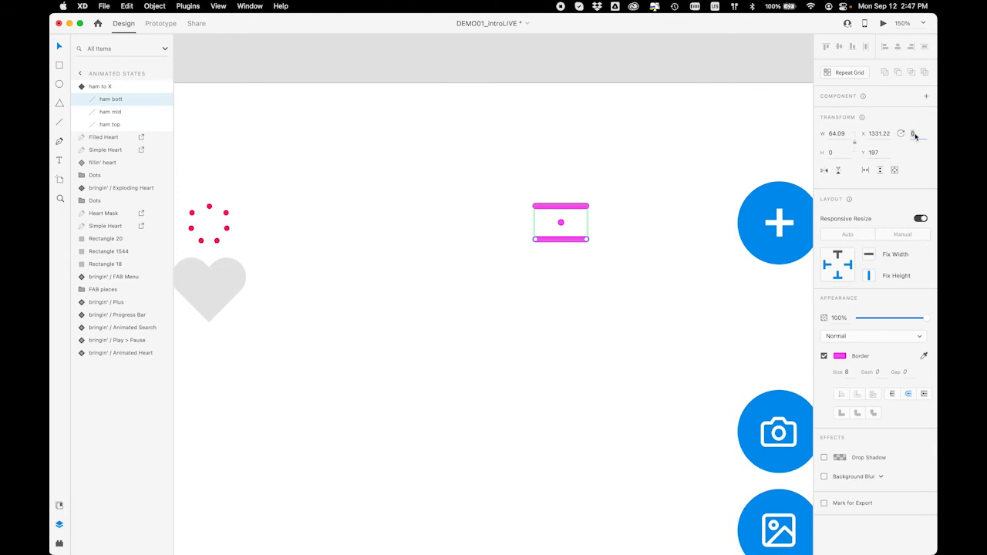
text(45)
key(Return)
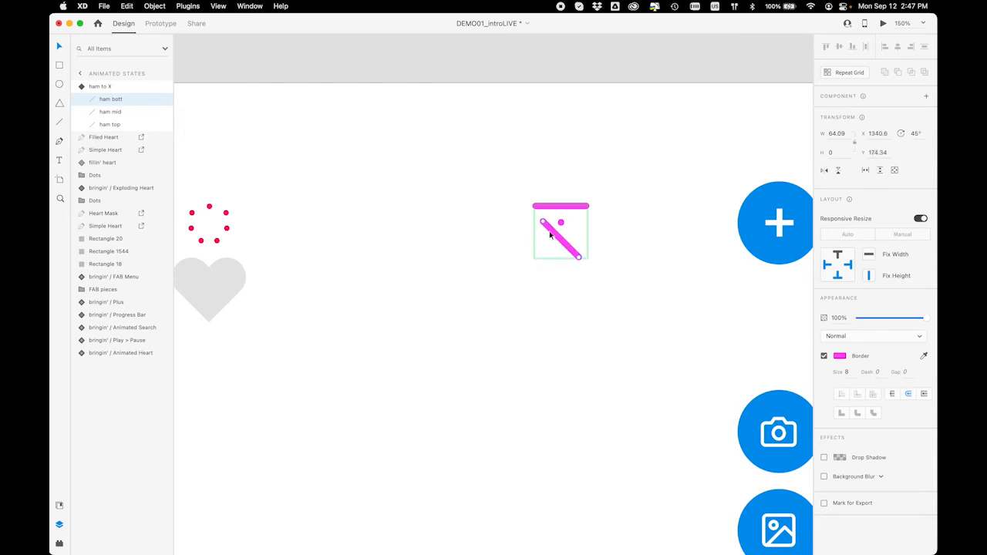
Move the rotated ham bott line up to Y 153.34, centred over the middle dot, and turn off its Responsive Resize
drag(562, 243, 561, 226)
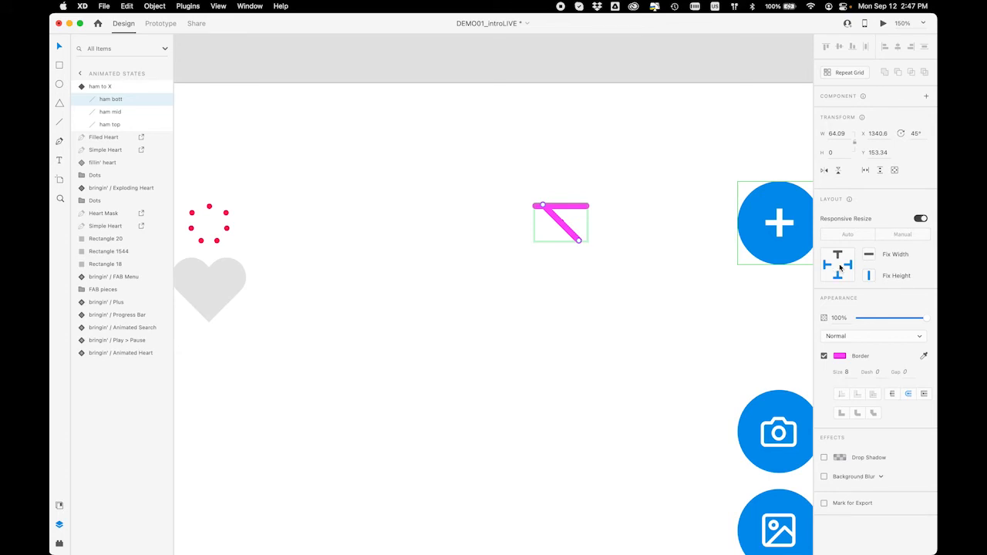
click(927, 219)
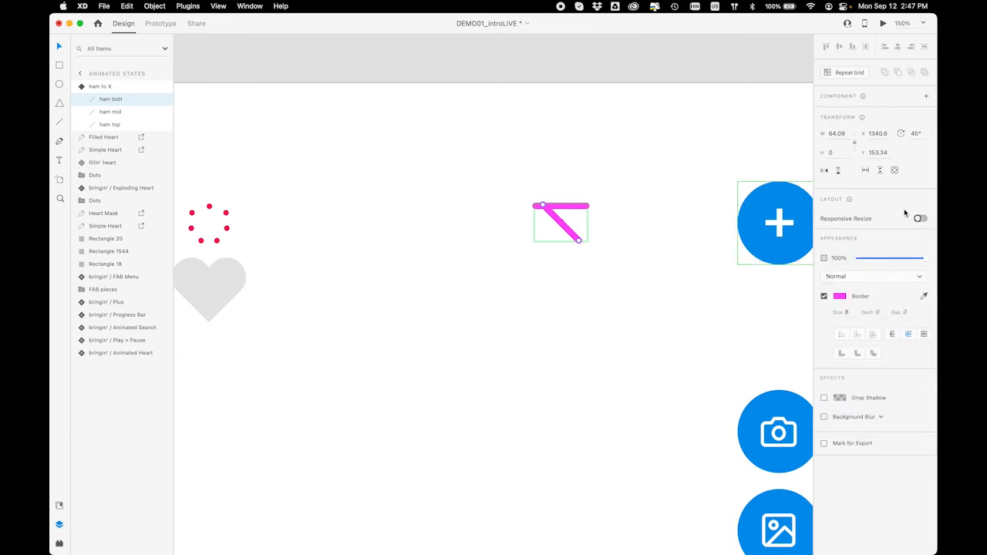
Rotate the ham top line to -45° and move it down to Y 152.84 so it crosses the ham bott line
click(573, 206)
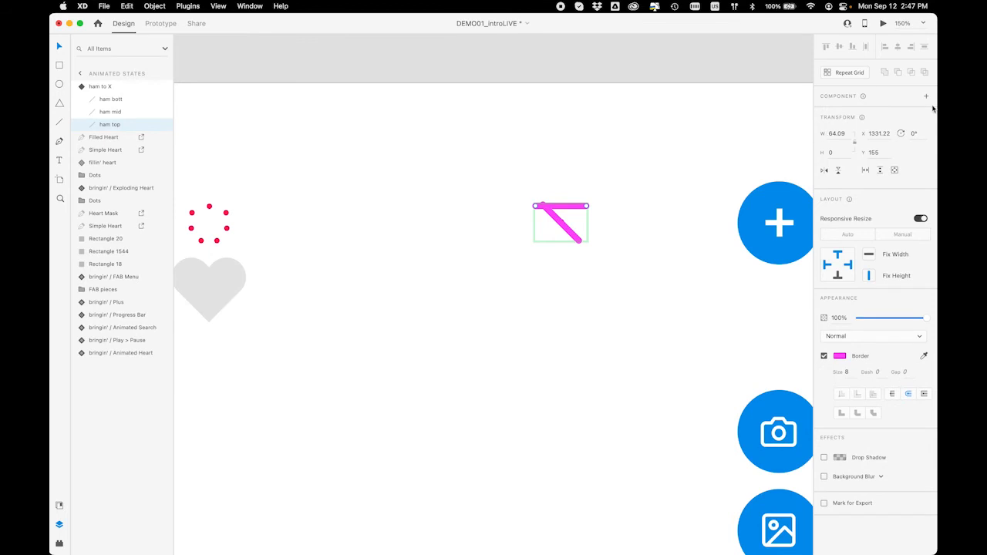
click(913, 135)
text(-45)
key(Return)
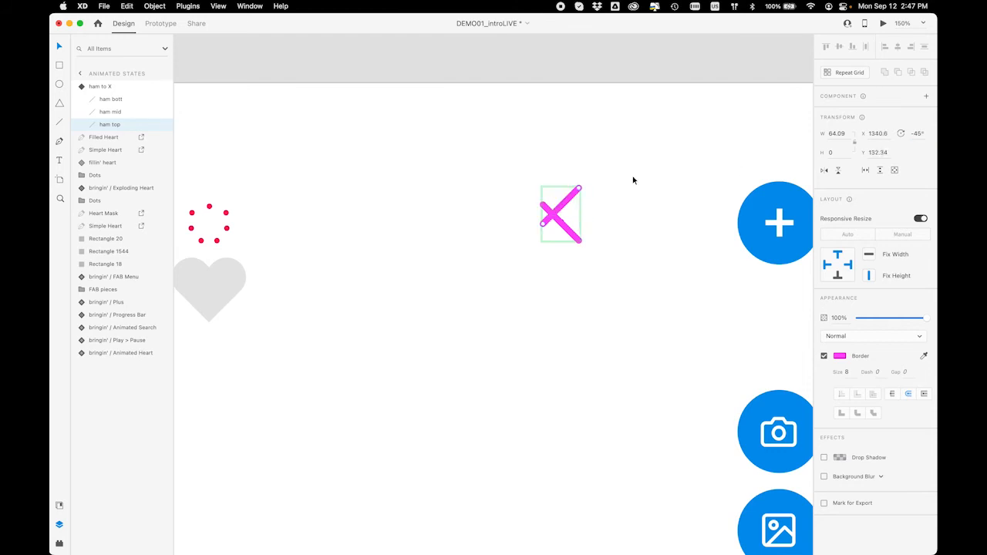
drag(562, 201, 565, 222)
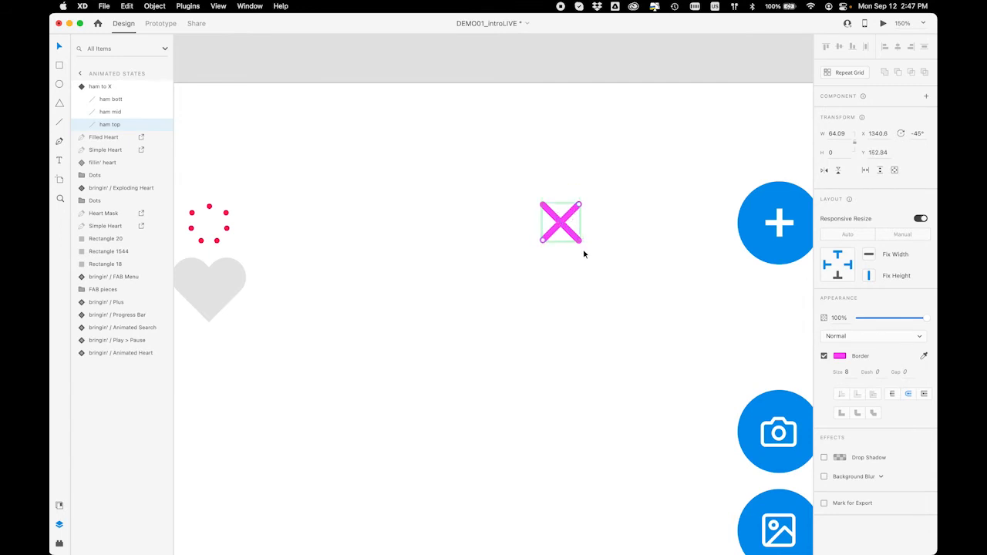
click(570, 271)
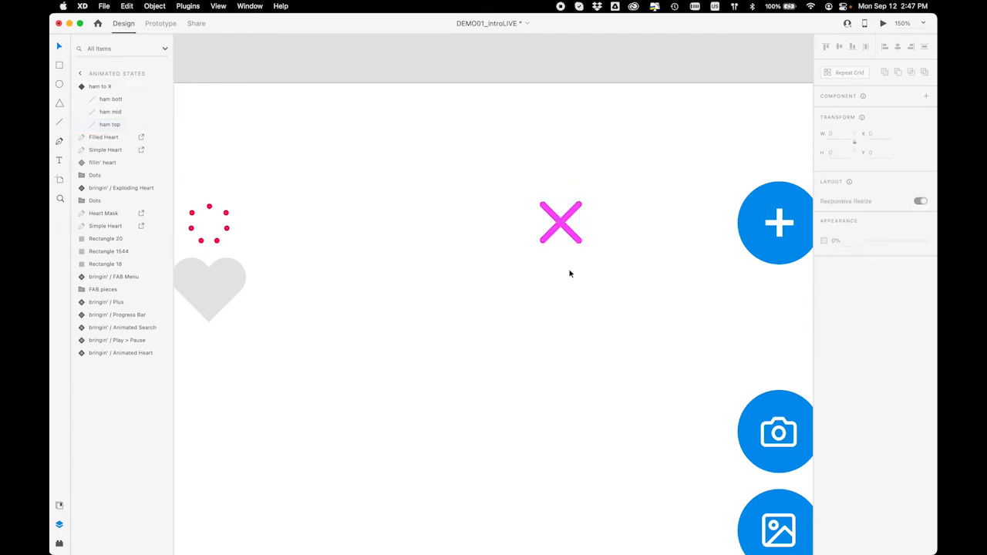
Add a new state named XXX to the ham to X component
click(570, 229)
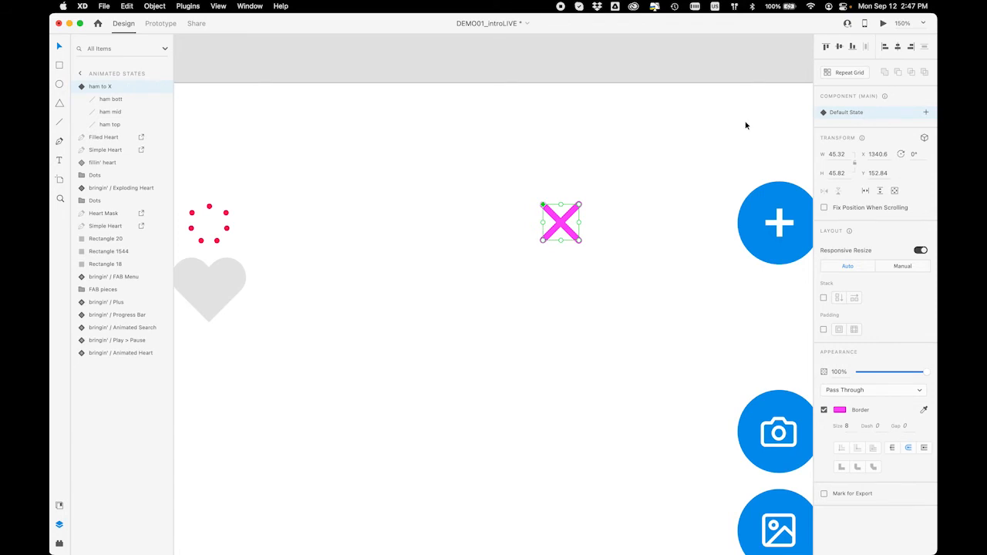
click(926, 113)
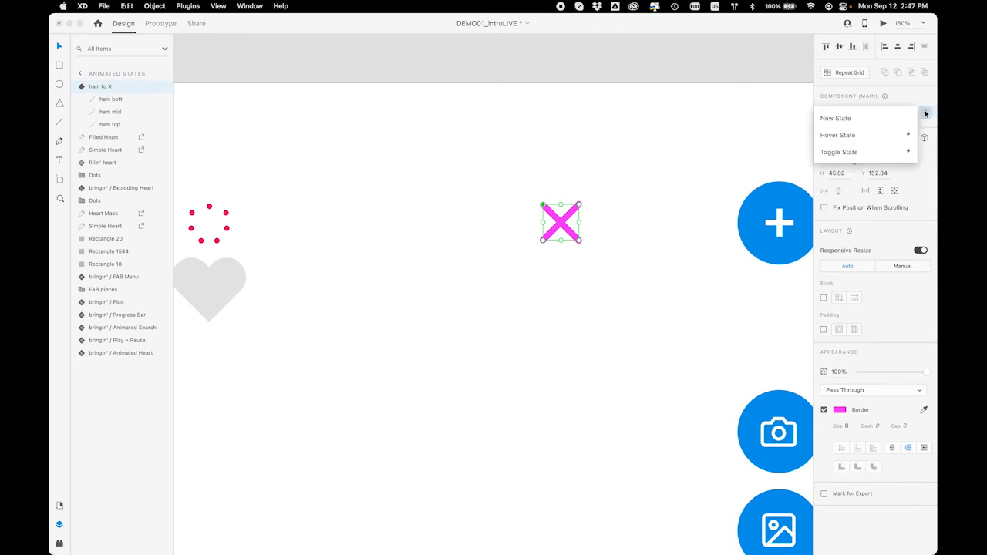
click(864, 119)
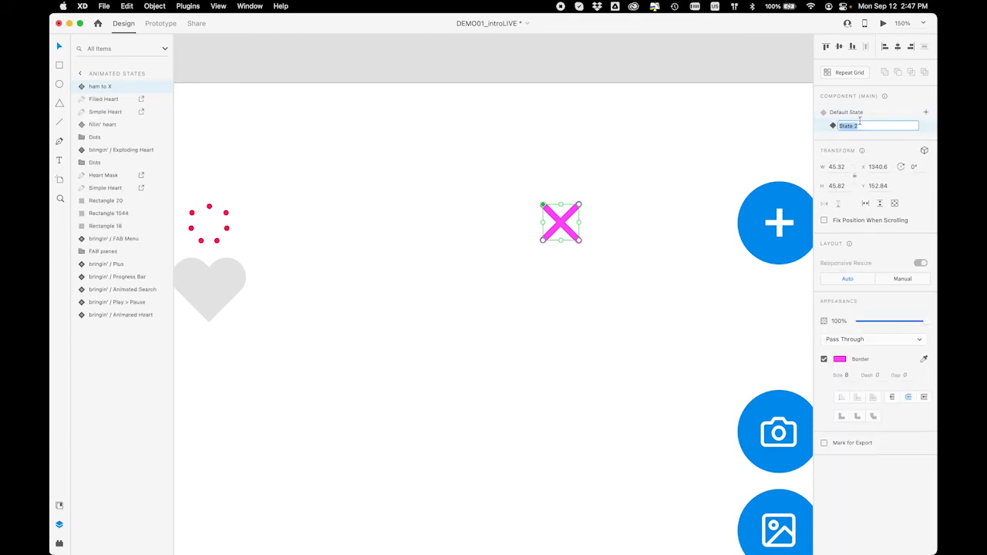
text(xxx)
key(Return)
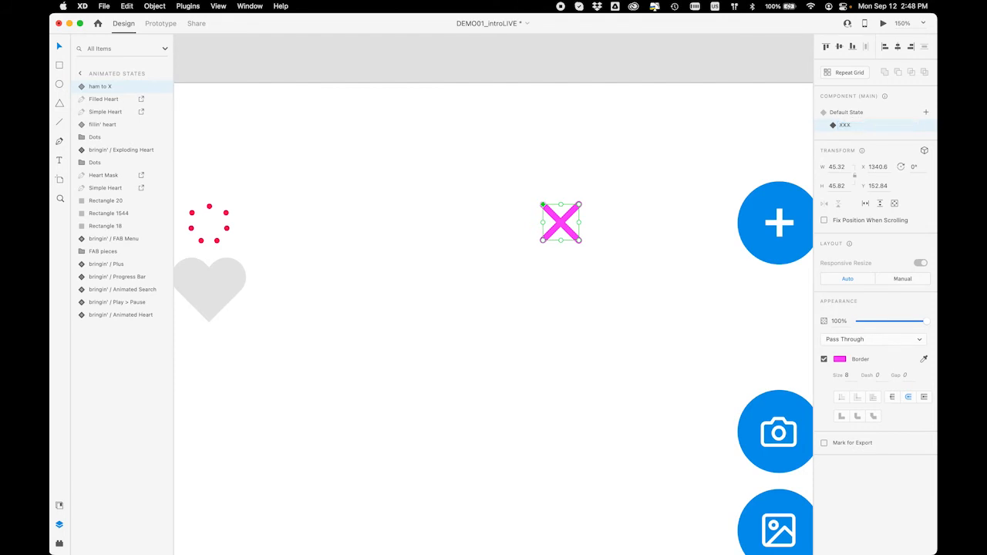
In the component's Default State, set the ham bott line's rotation to 0° and move it down to about Y 198
click(876, 115)
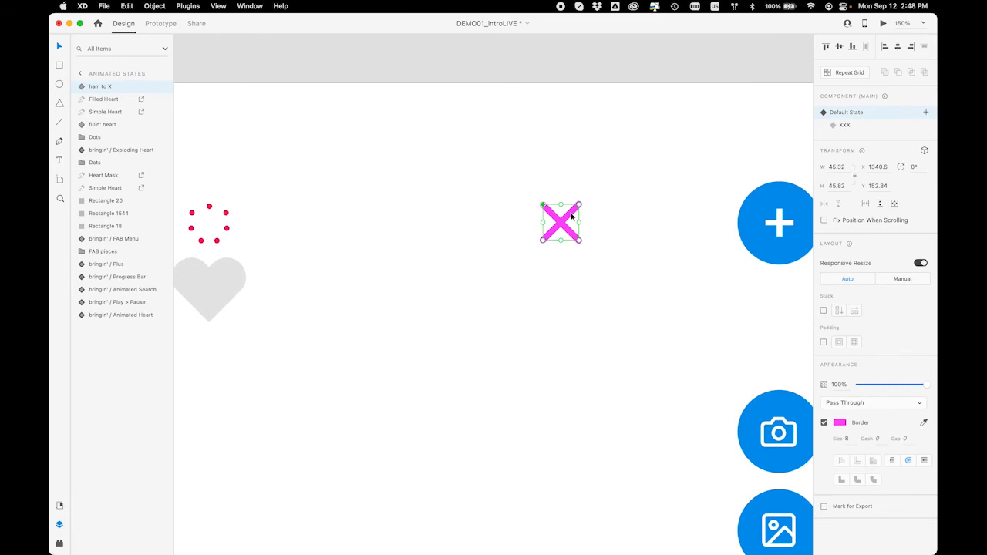
click(608, 242)
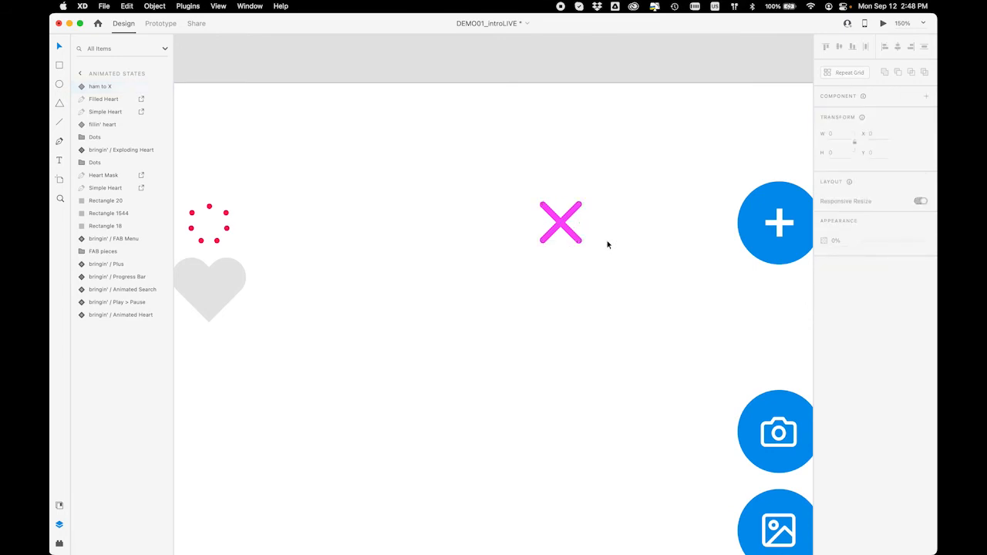
click(570, 219)
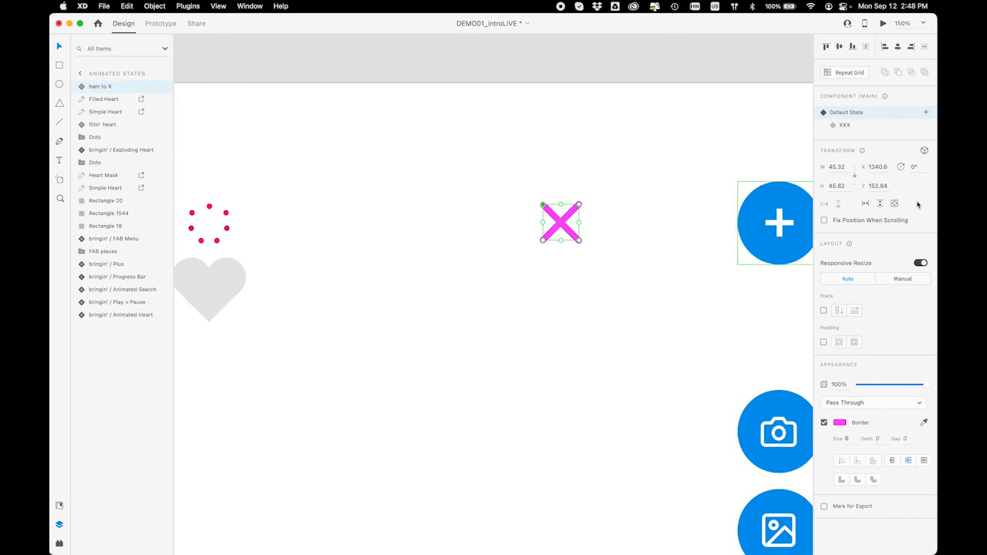
click(79, 87)
click(107, 100)
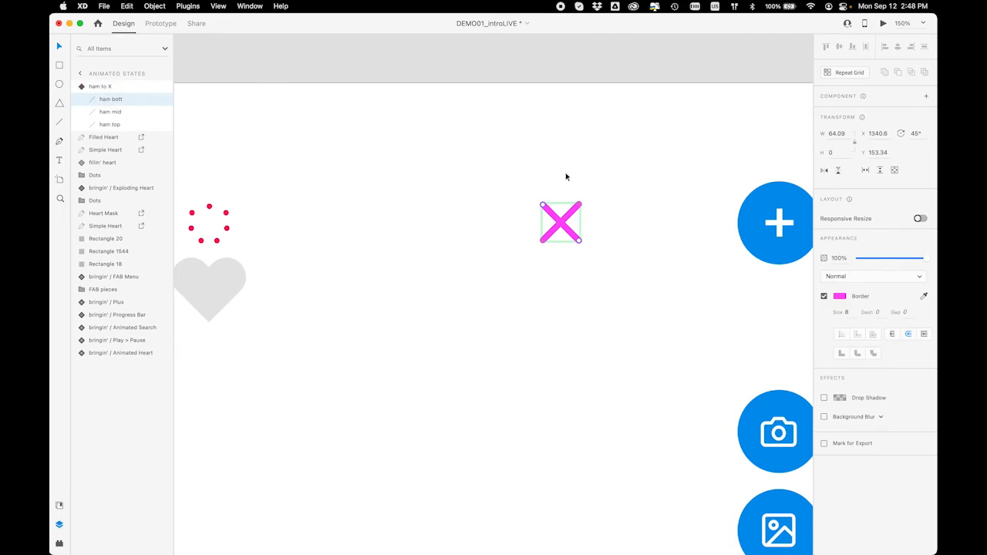
click(913, 134)
text(0)
key(Return)
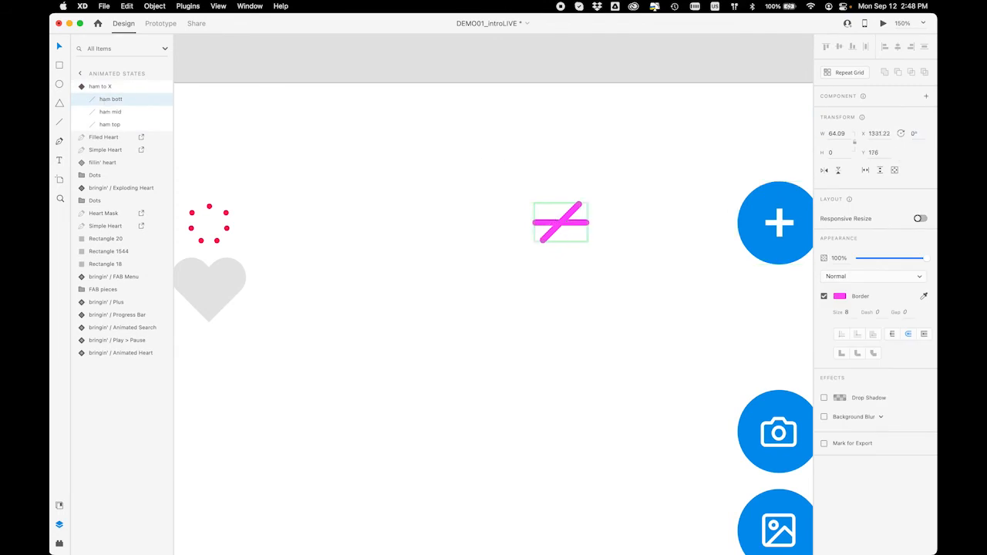
click(570, 224)
drag(570, 225, 572, 240)
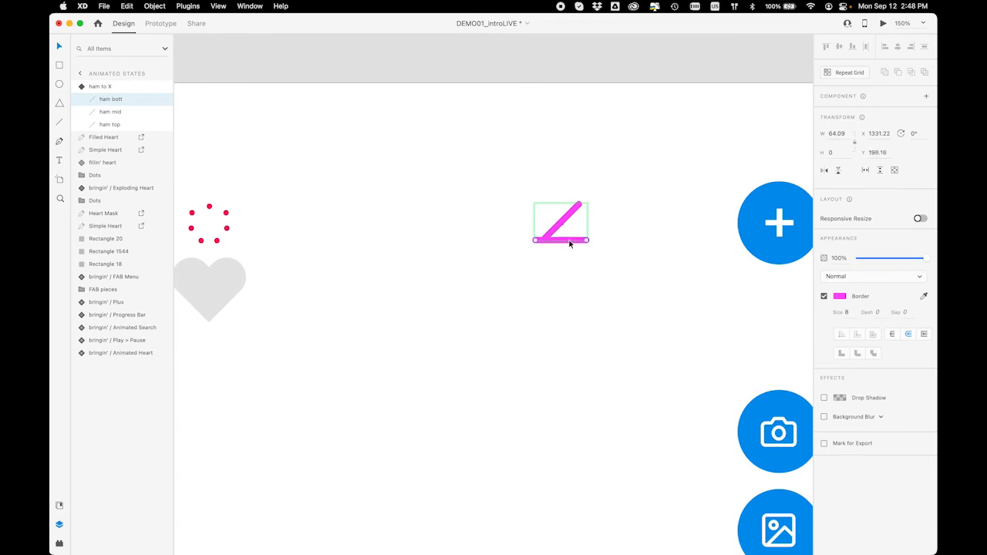
Set the ham top line's rotation to 0° and move it up to Y 153.34
click(570, 220)
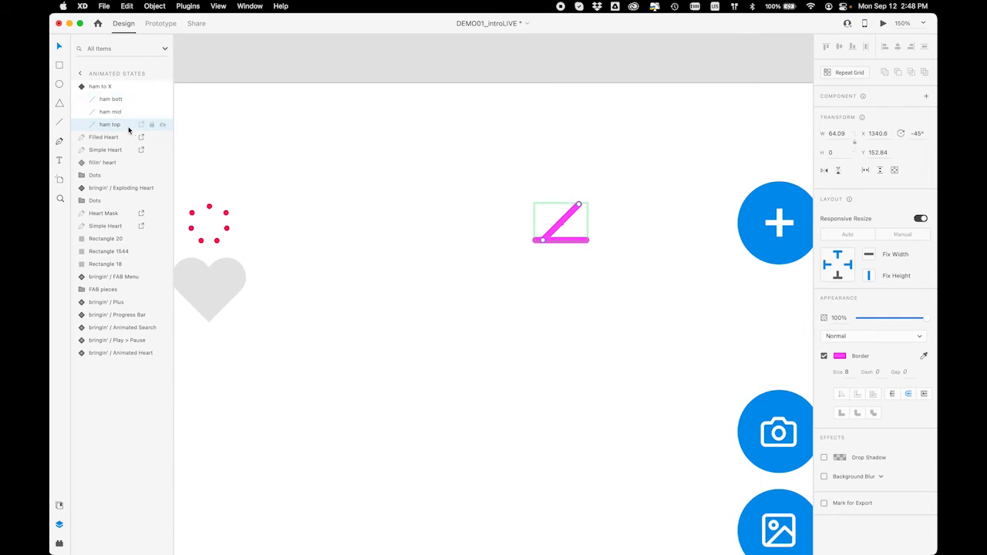
click(914, 136)
text(0)
key(Return)
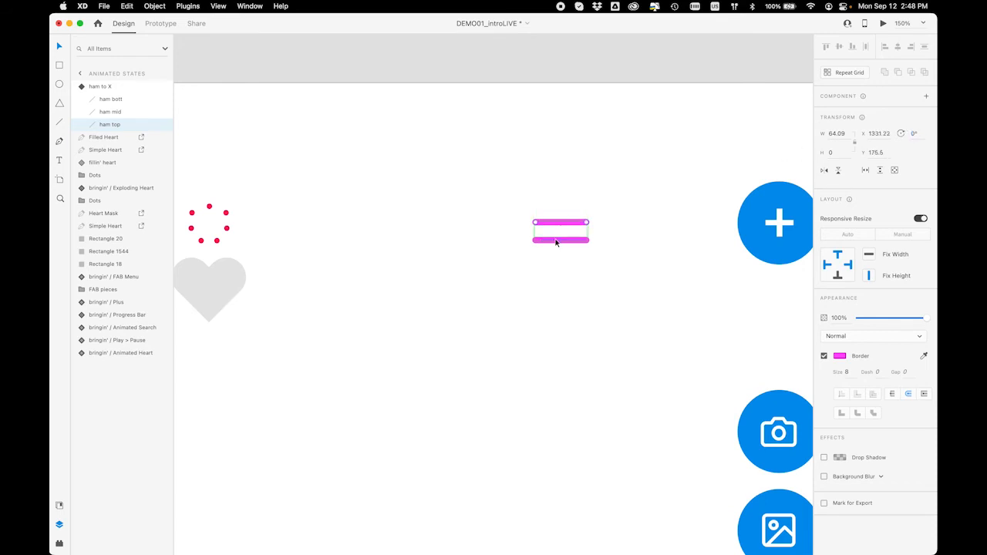
drag(573, 226, 572, 209)
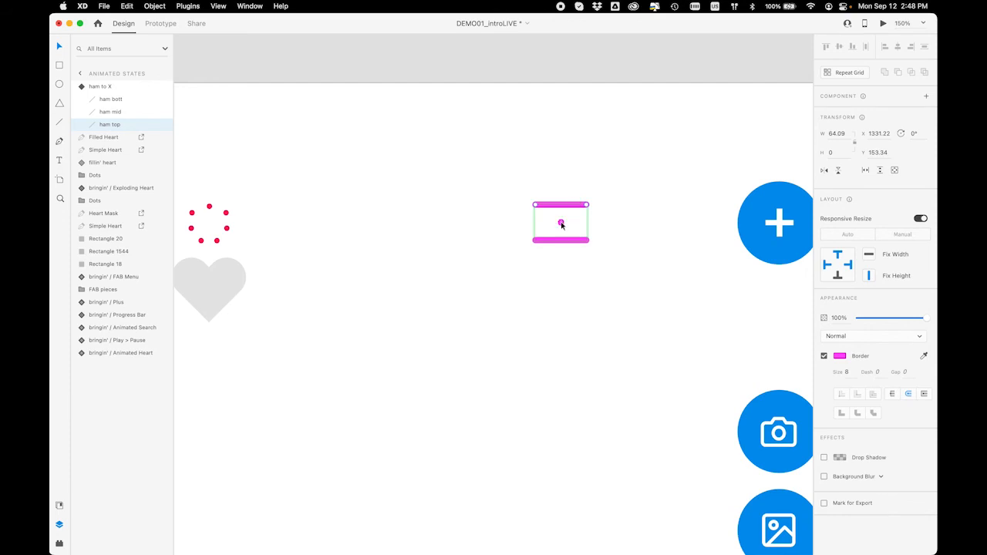
Extend the ham mid dot into a horizontal line about 64 wide, matching the top and bottom lines
click(562, 224)
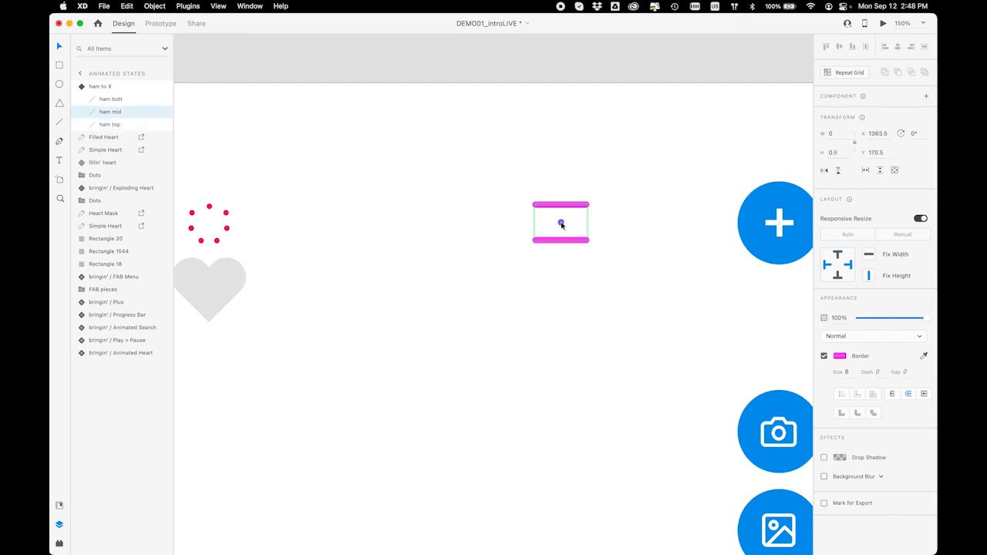
click(830, 135)
text(2)
key(Return)
click(829, 135)
text(20)
drag(560, 222, 536, 224)
click(536, 268)
click(101, 87)
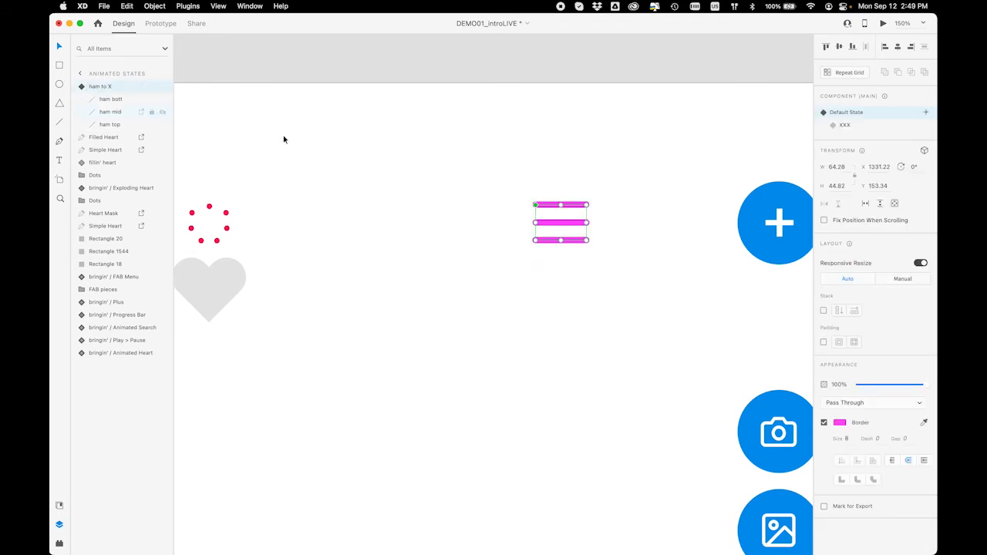
In the XXX state of ham to X, collapse the ham mid line into a single dot at its centre
click(864, 129)
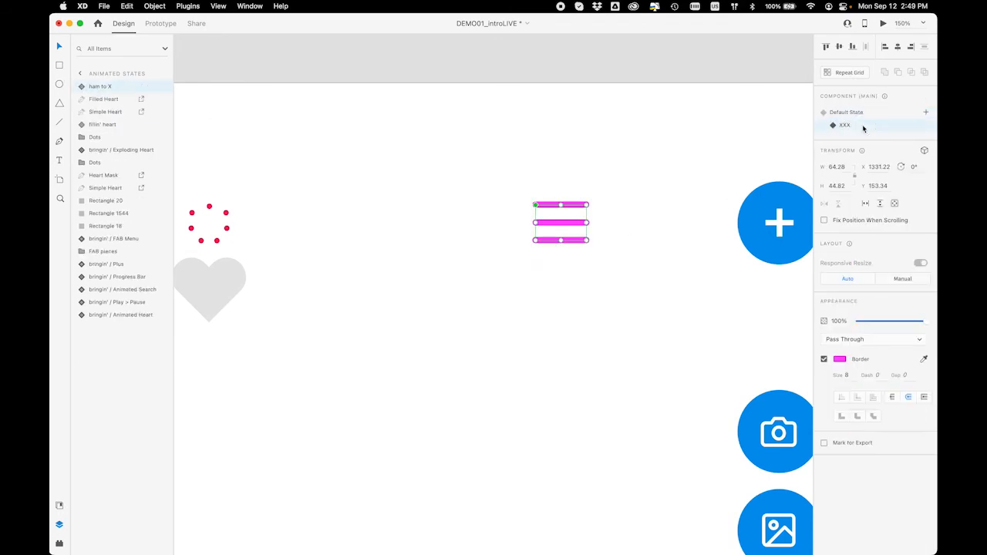
click(856, 116)
click(864, 127)
click(858, 113)
click(859, 127)
click(535, 191)
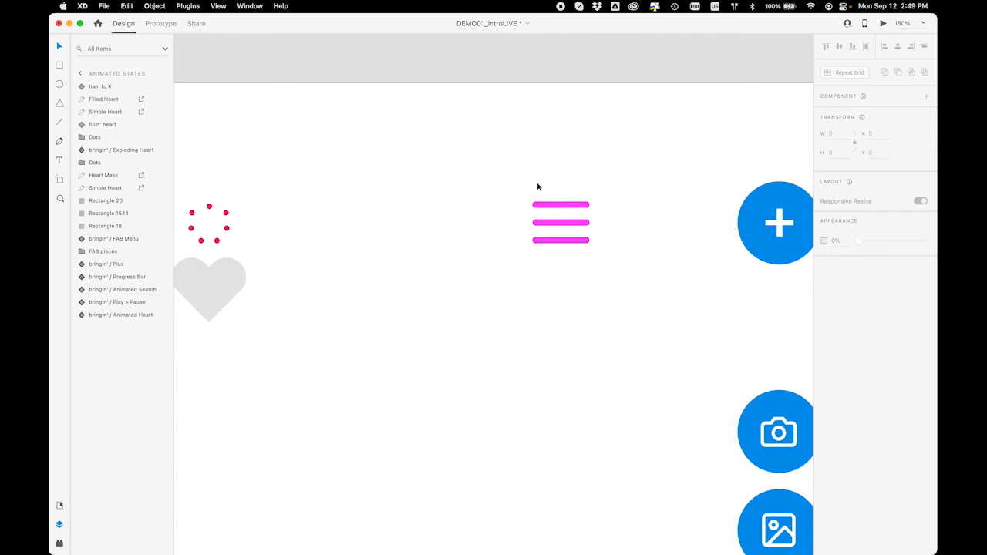
click(540, 206)
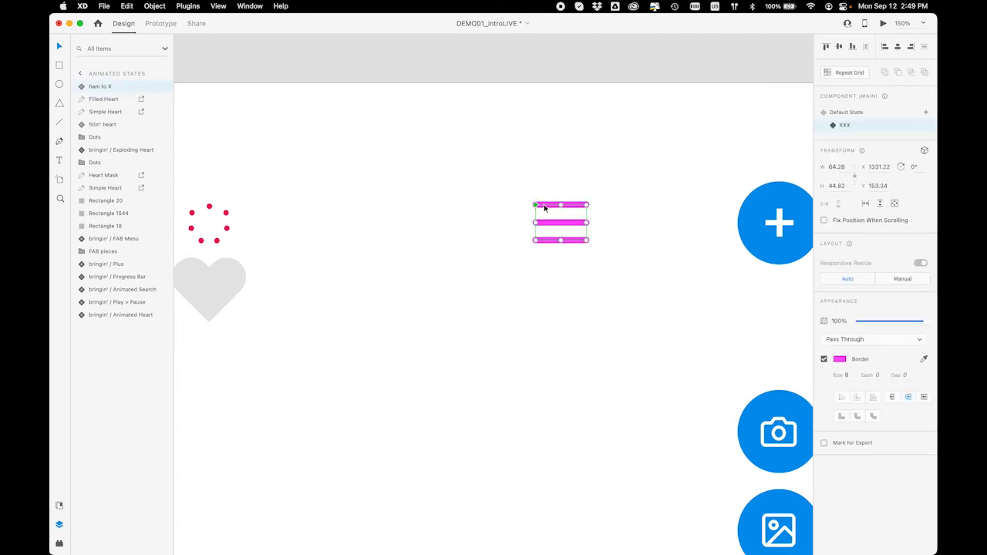
click(84, 87)
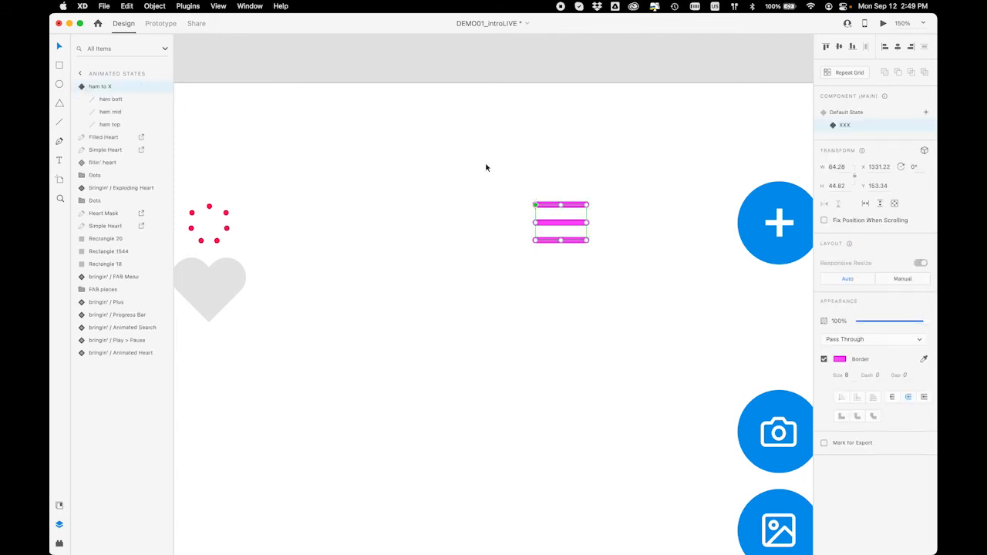
click(612, 219)
click(575, 223)
click(112, 112)
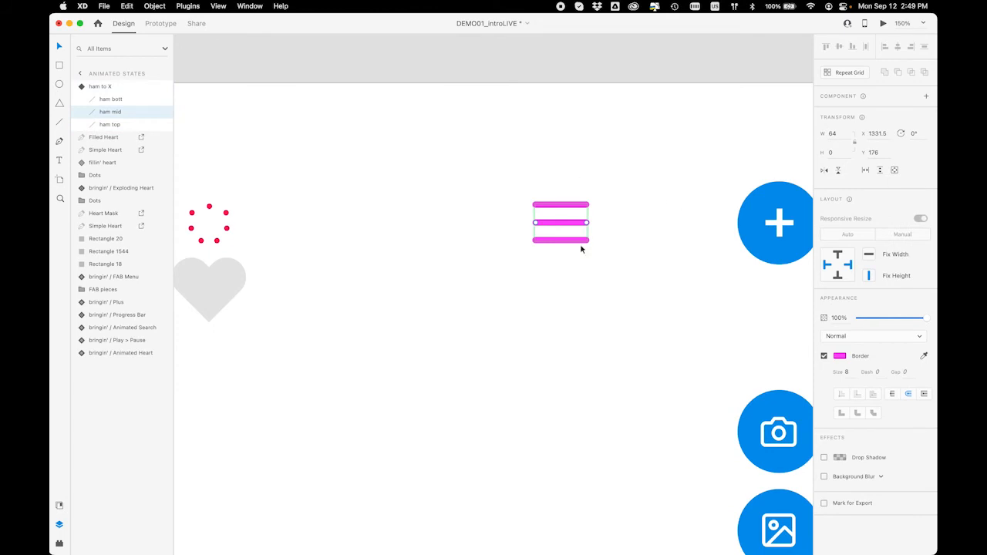
drag(586, 223, 563, 223)
Rotate the XXX state's ham top line to 45° and move it down to Y 153.84, centred over the middle dot
click(567, 205)
click(911, 135)
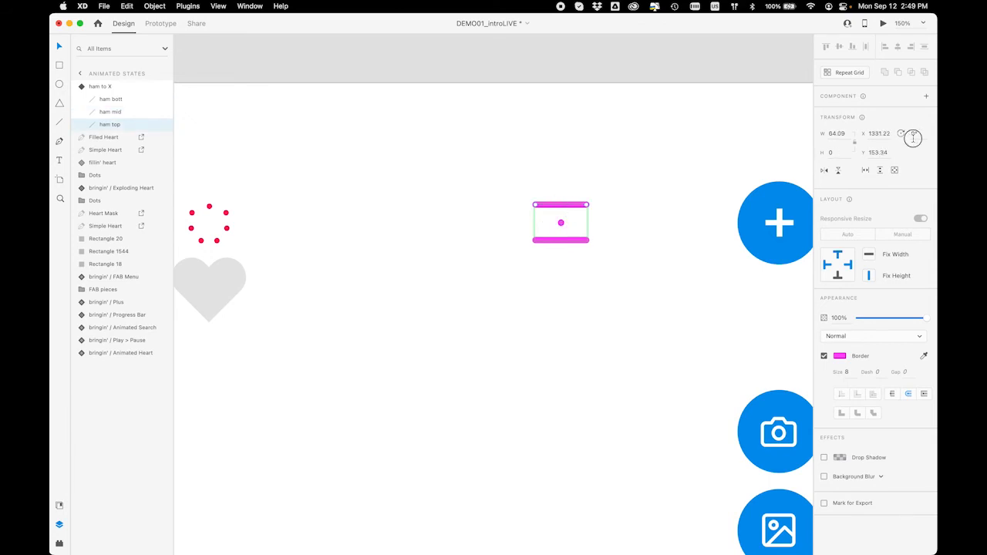
text(45)
key(Return)
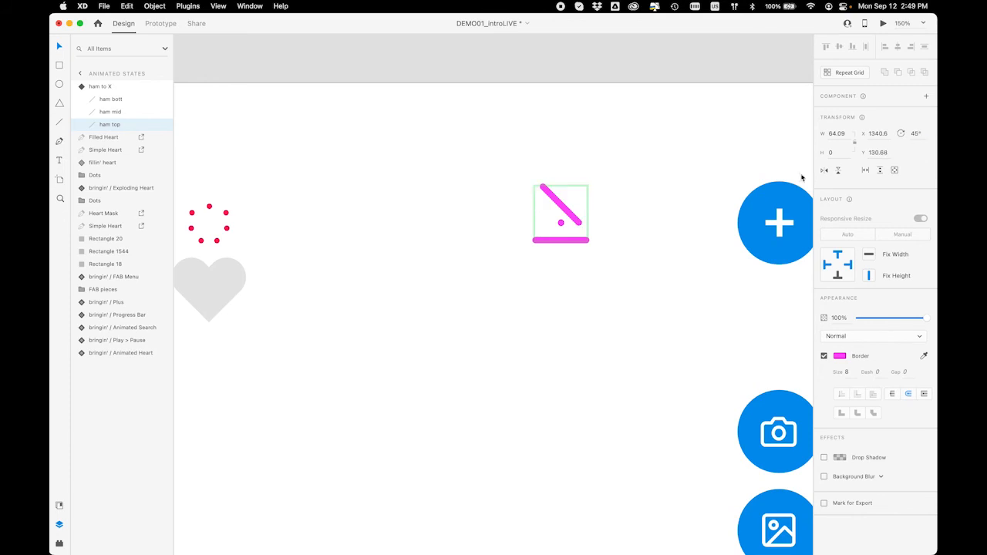
drag(561, 207, 562, 224)
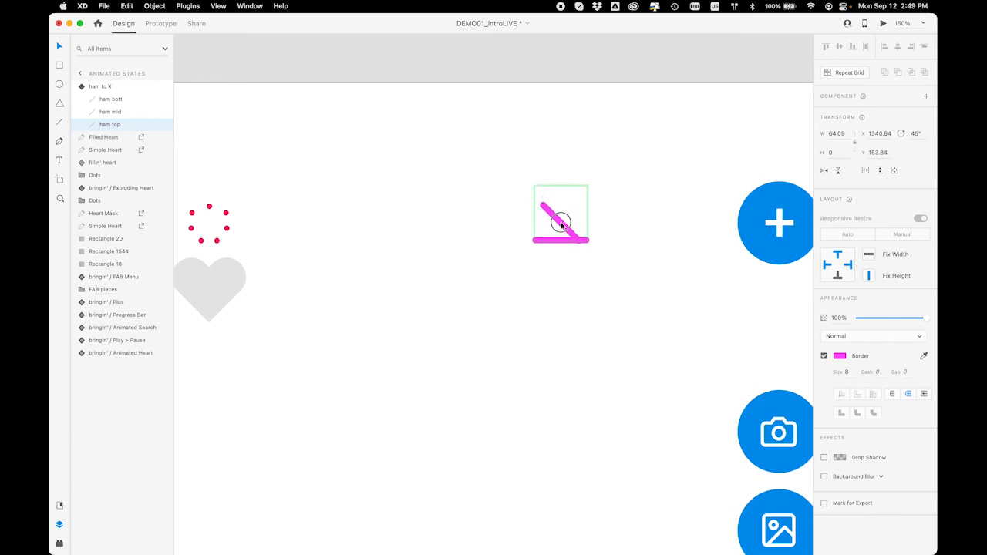
Rotate the XXX state's ham bott line to -45° and move it up to Y 153.84 to complete the X
click(551, 242)
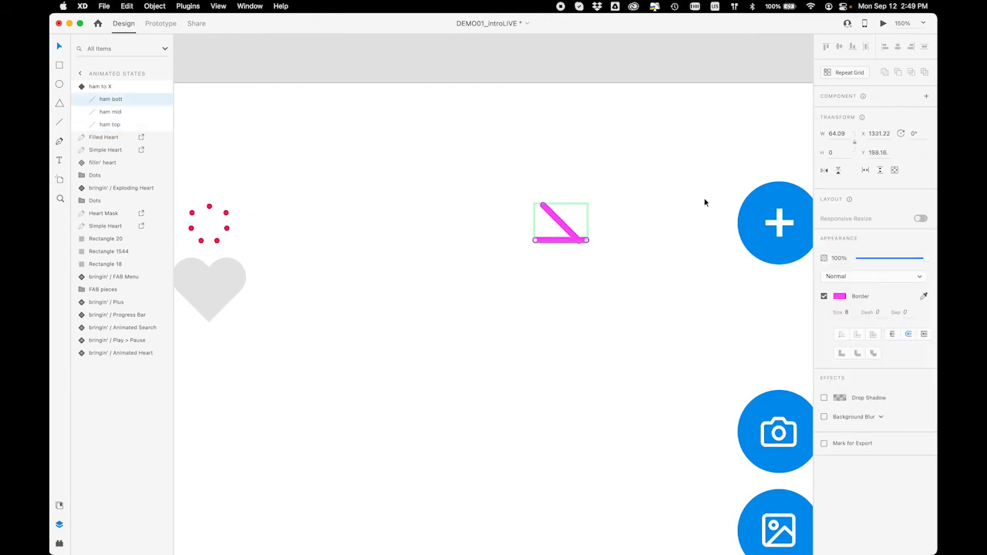
click(911, 135)
text(-45)
key(Return)
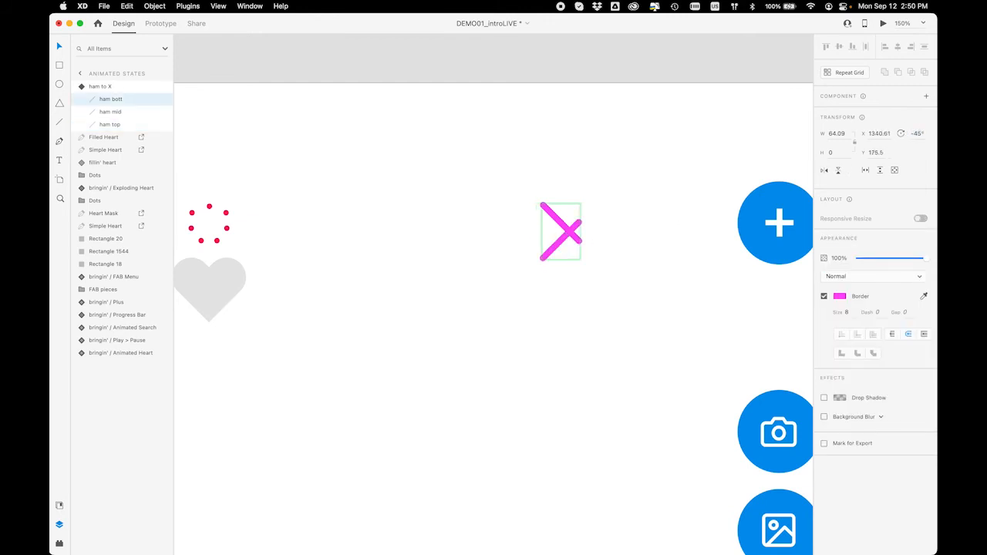
drag(561, 241, 563, 228)
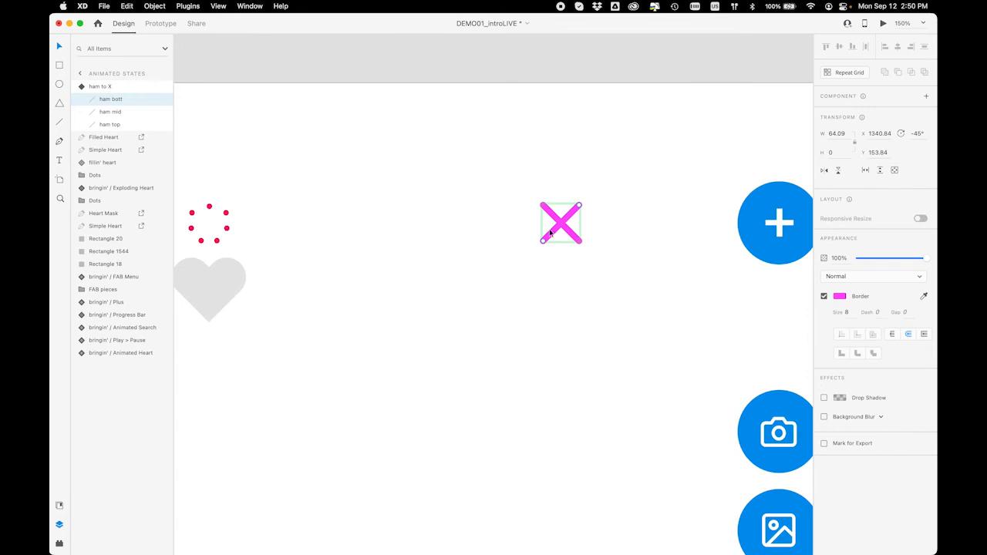
Wire the ham to X component's Default State to the XXX state with a Tap-triggered Auto-Animate interaction
click(99, 85)
click(870, 114)
click(873, 124)
click(873, 114)
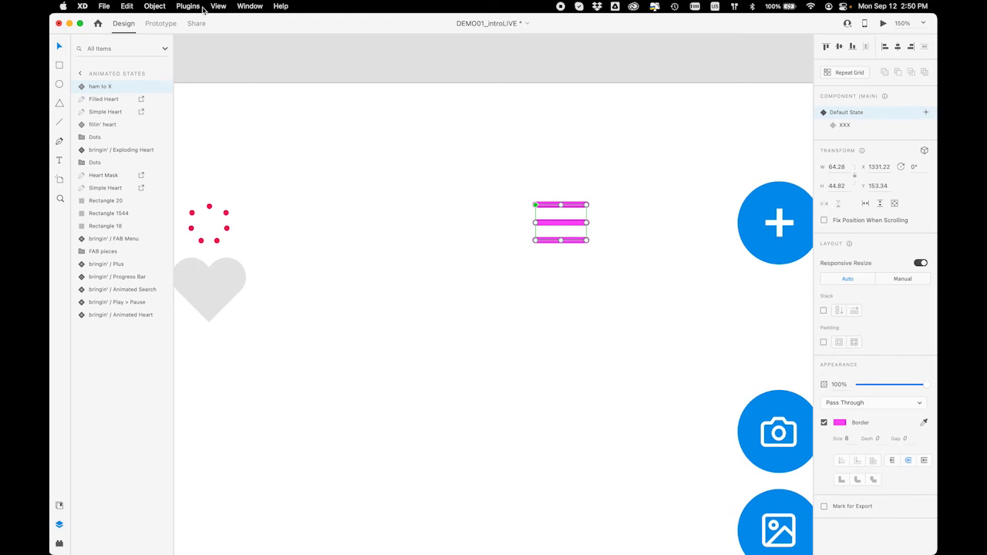
click(159, 23)
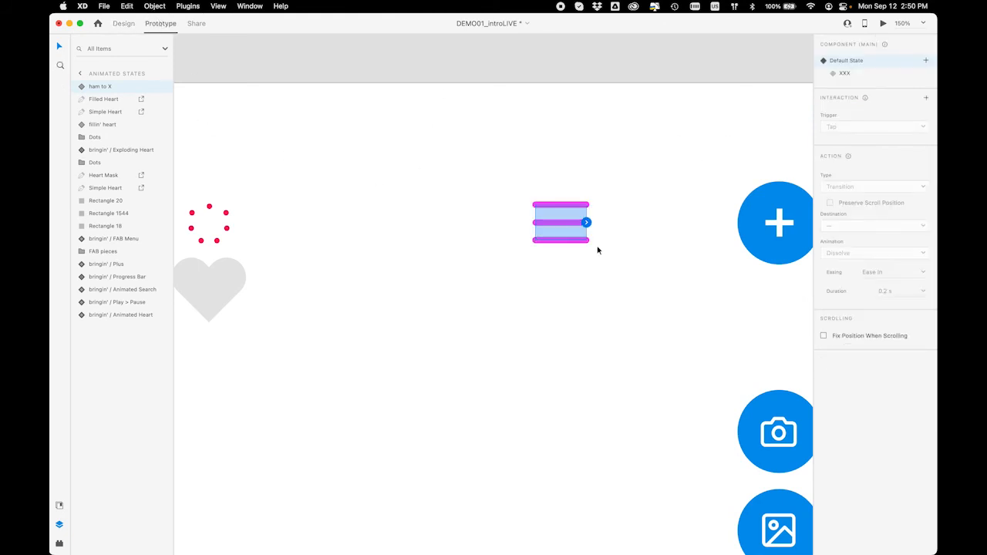
click(586, 224)
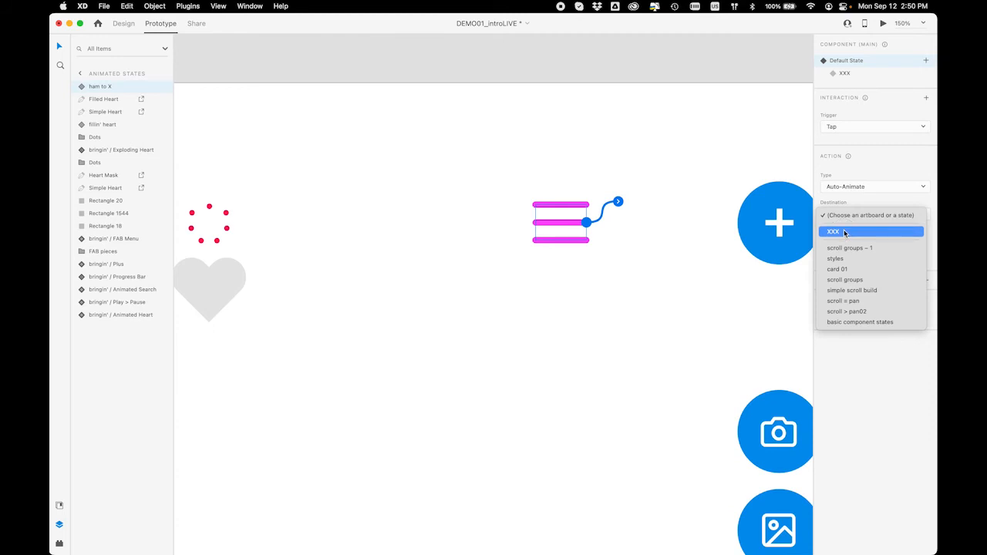
click(833, 231)
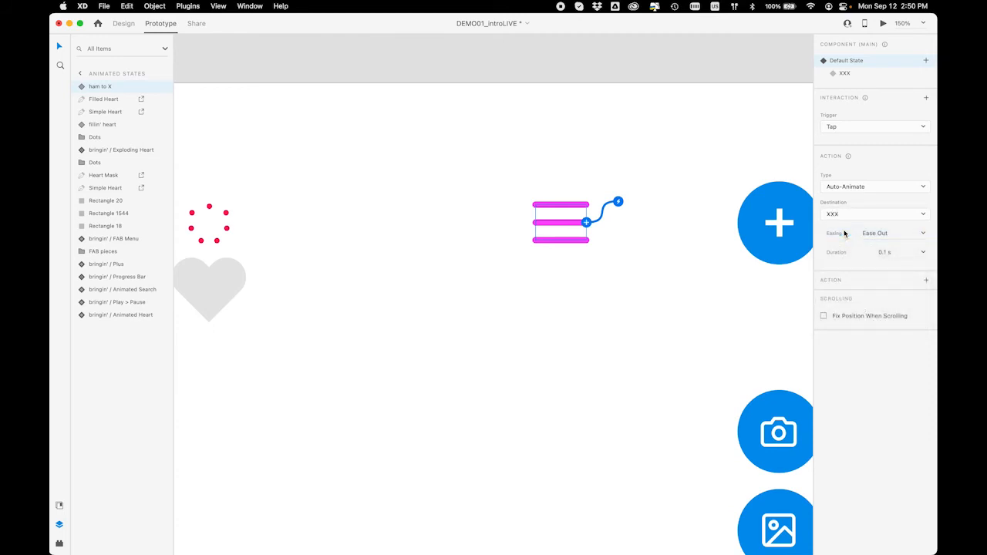
Set the duration of the Default State's transition to 0.2 s and its easing to Ease In-Out
click(922, 252)
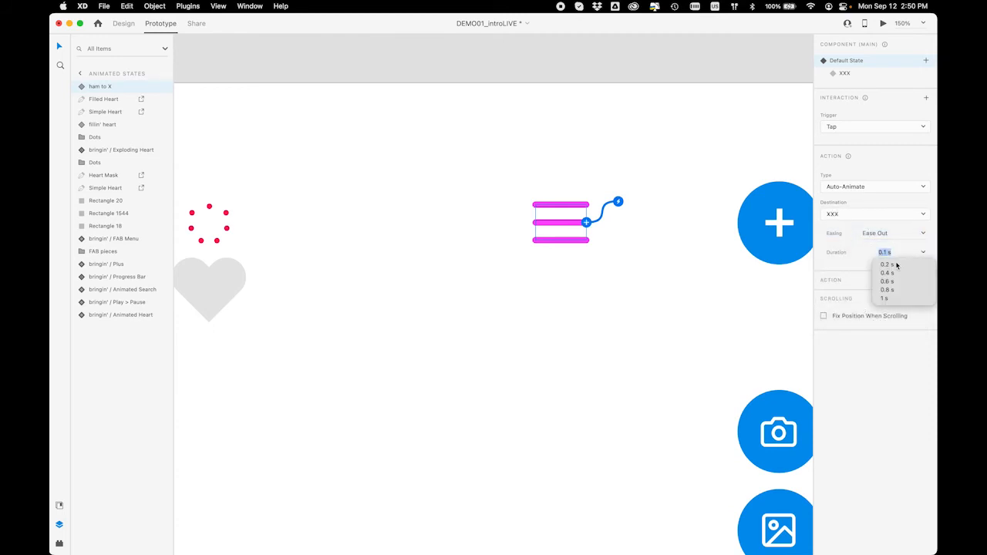
click(897, 265)
click(916, 233)
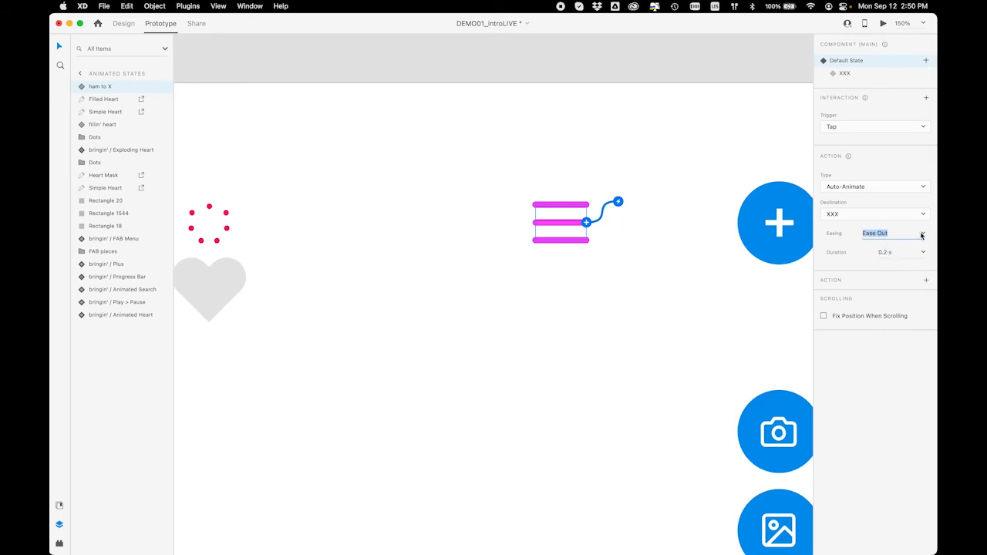
click(923, 233)
click(890, 270)
Wire the XXX state back to the Default State with a Tap-triggered Auto-Animate interaction
click(849, 76)
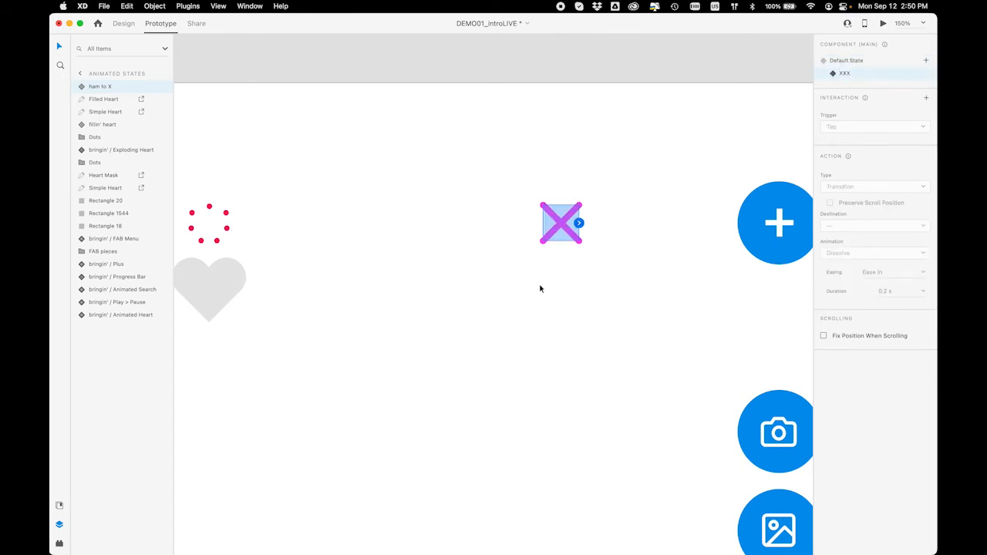
click(578, 223)
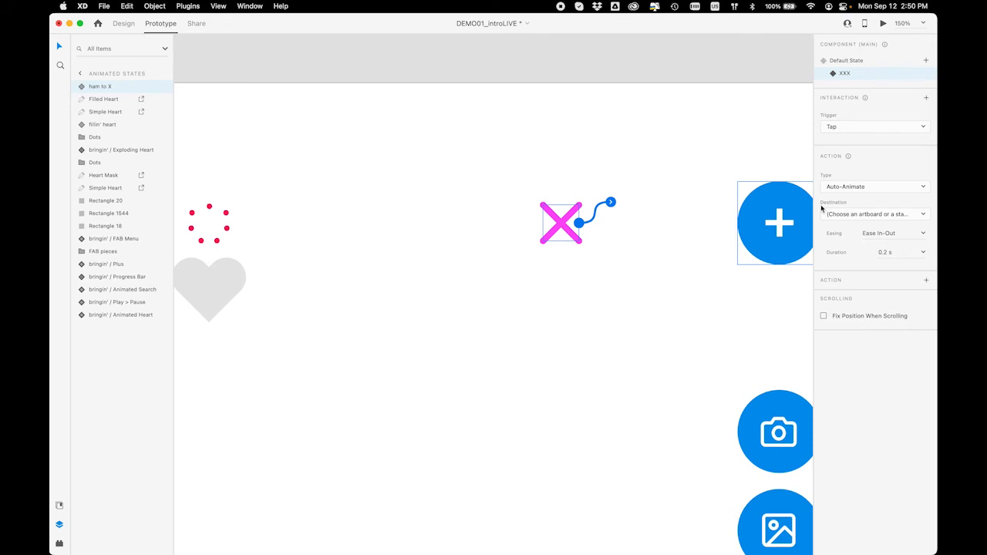
click(883, 239)
click(854, 214)
click(841, 233)
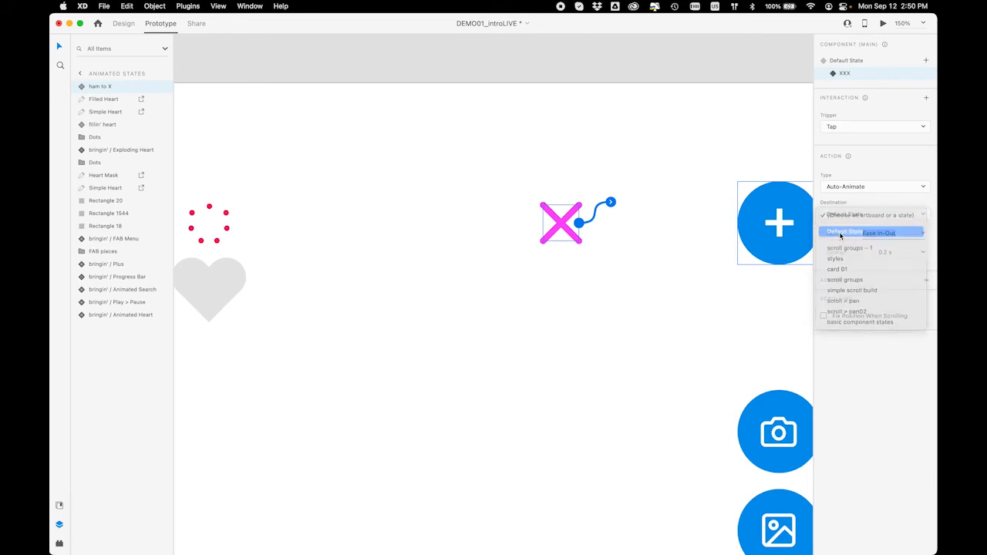
Return ham to X to its Default State and preview the artboard, toggling the hamburger icon repeatedly between its two states
click(855, 60)
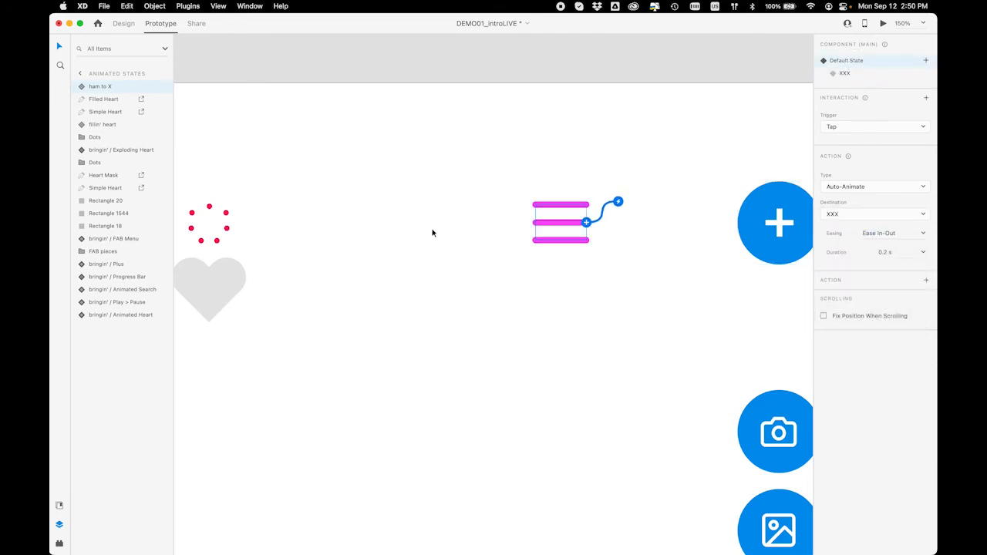
key(super+Return)
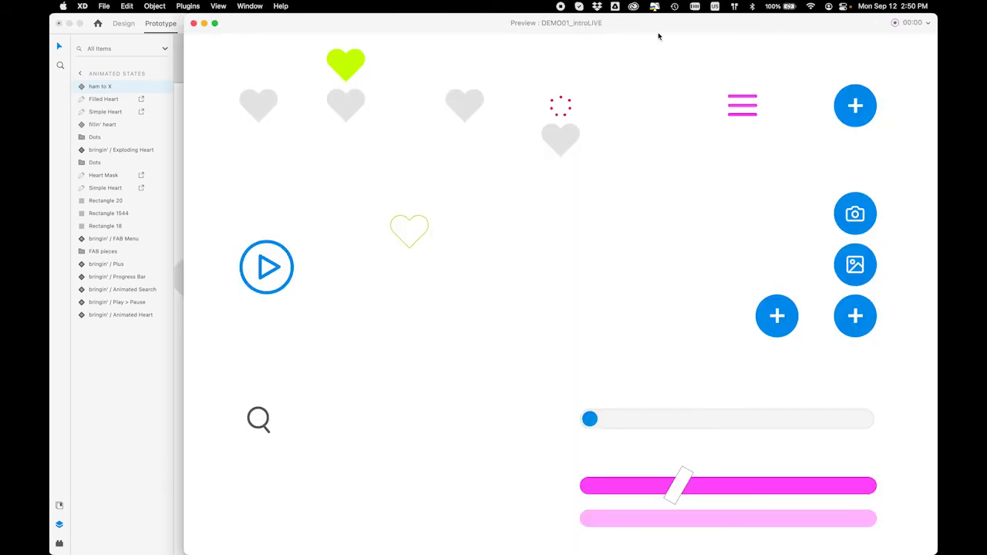
click(742, 112)
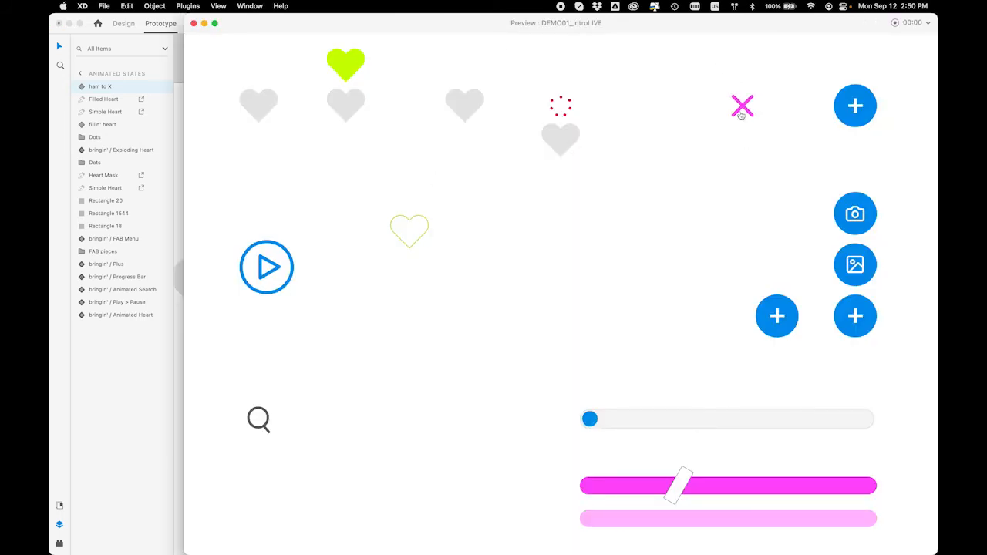
click(742, 109)
click(743, 109)
click(747, 110)
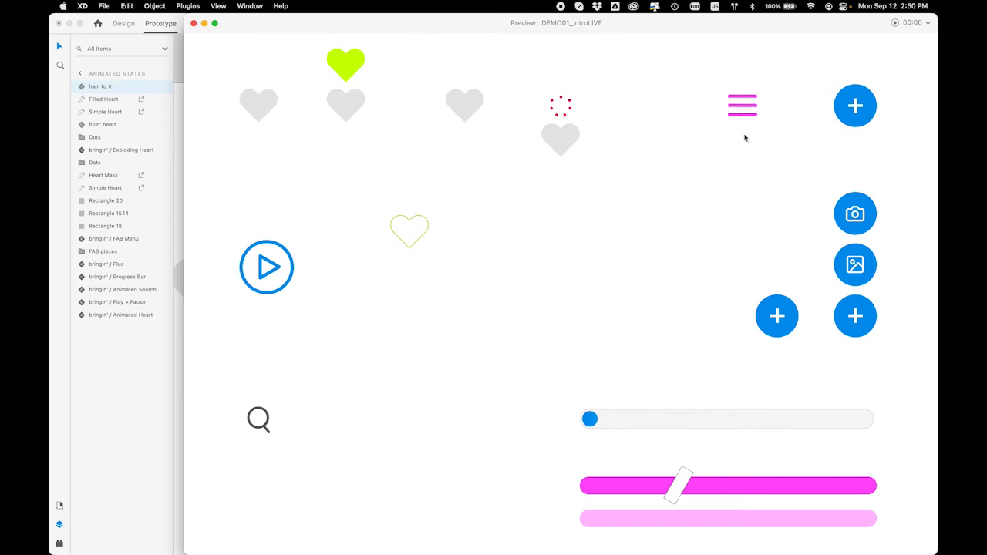
click(745, 109)
click(744, 106)
click(743, 110)
click(744, 110)
click(194, 24)
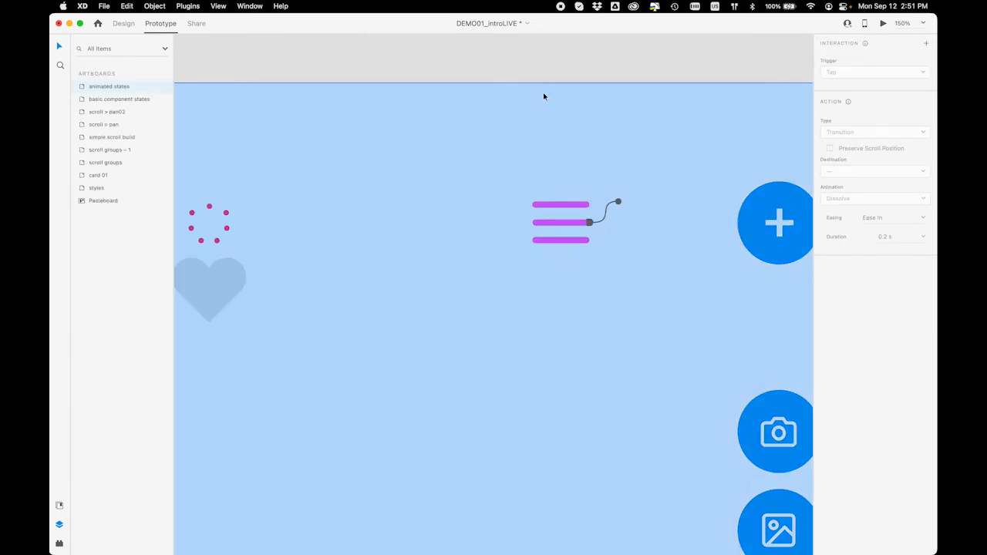
Move the bringin' / FAB Menu plus button horizontally further away from the stacked camera, image and plus buttons
click(542, 66)
scroll(562, 284, right, 5)
scroll(563, 283, down, 3)
scroll(562, 284, down, 4)
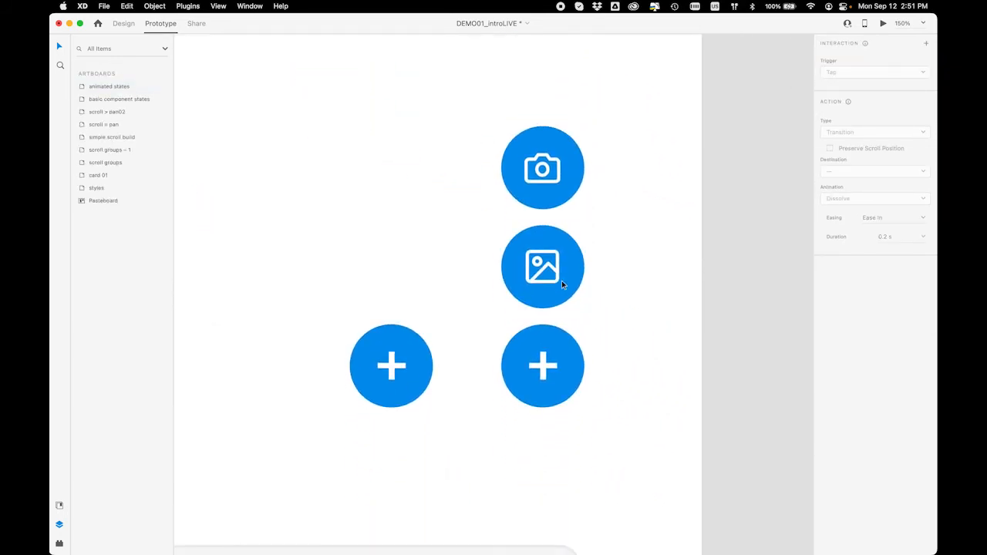
click(393, 390)
drag(393, 390, 224, 391)
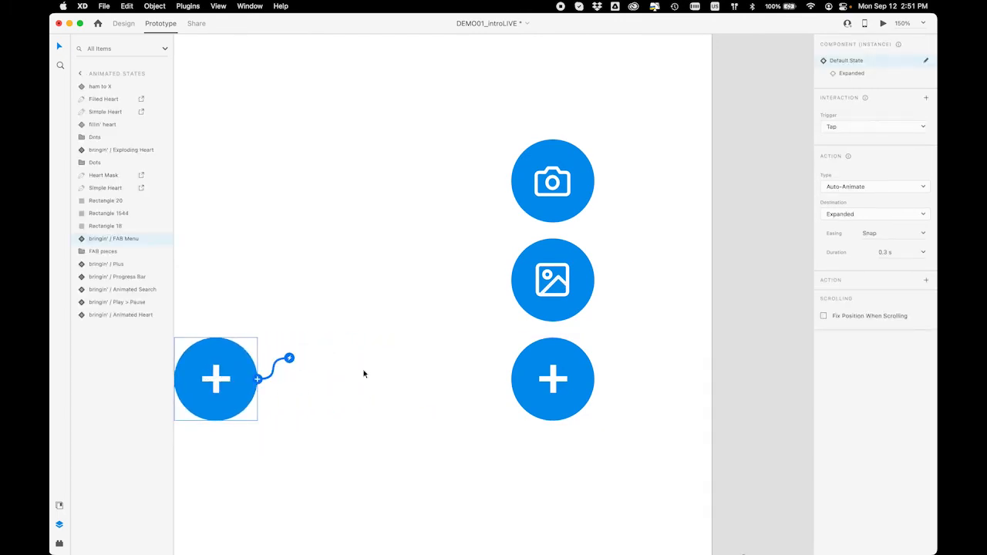
click(429, 374)
Ungroup the FAB pieces group so the Plus, Image and Camera buttons are separate groups
click(552, 378)
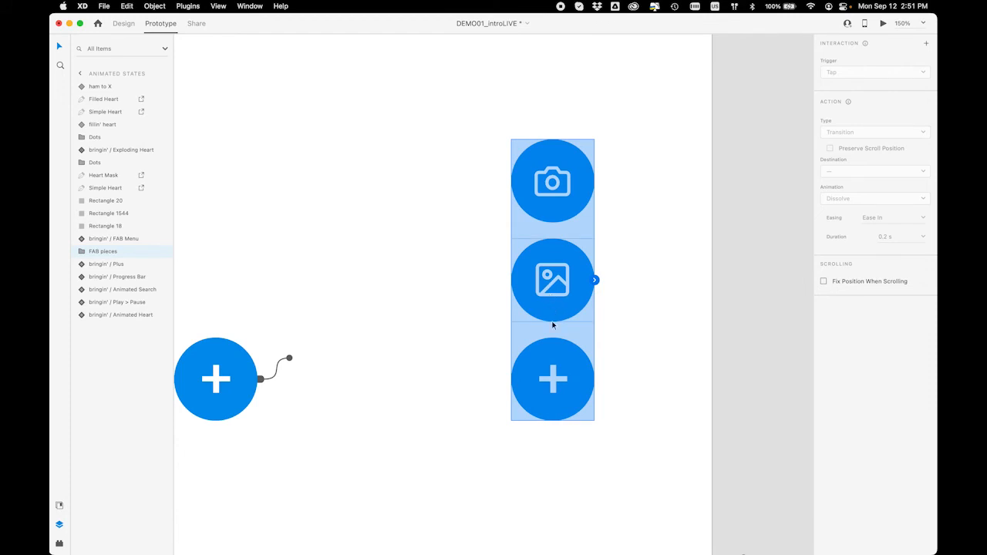
right_click(559, 282)
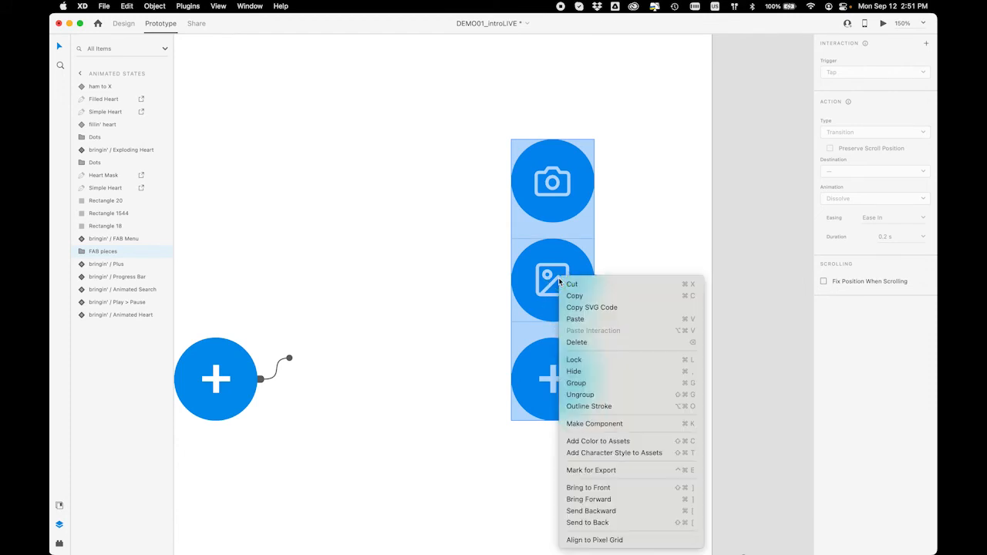
click(580, 394)
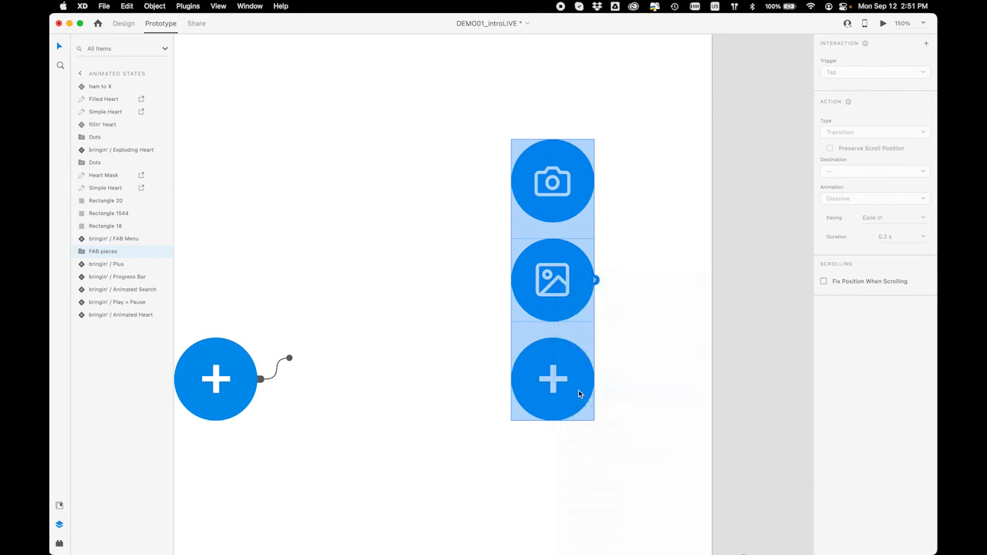
click(458, 340)
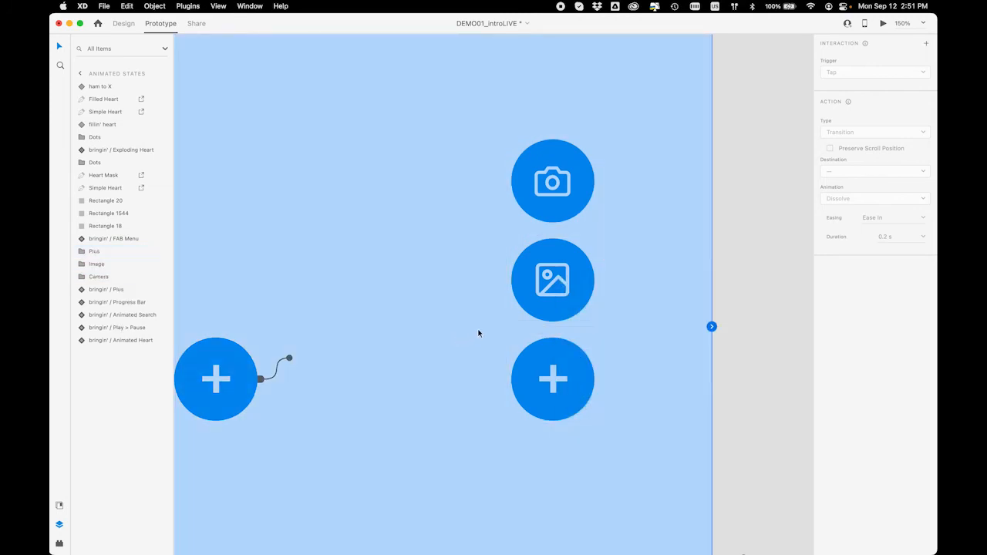
click(745, 229)
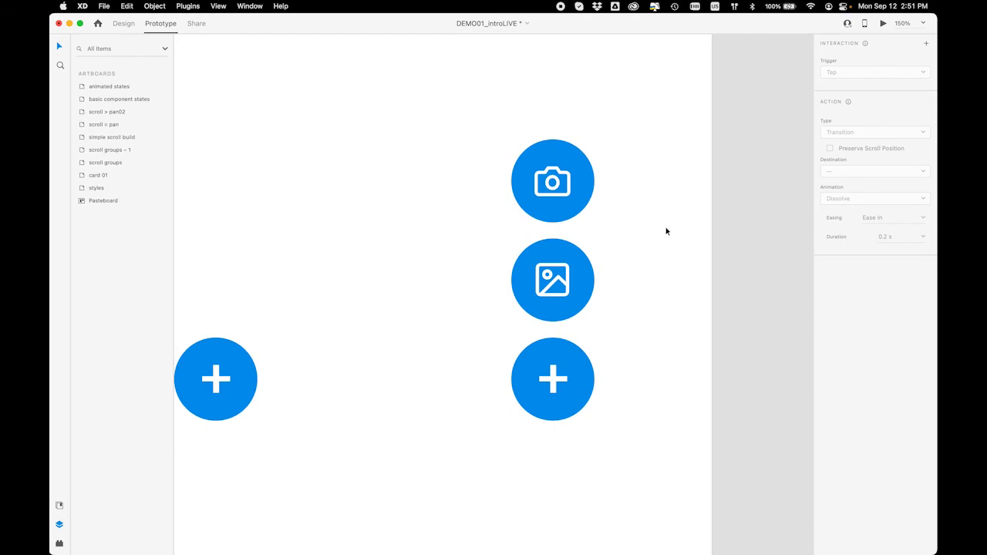
In Design mode, bottom-align the Plus, Image and Camera buttons so they stack in one spot with Plus on top
click(123, 23)
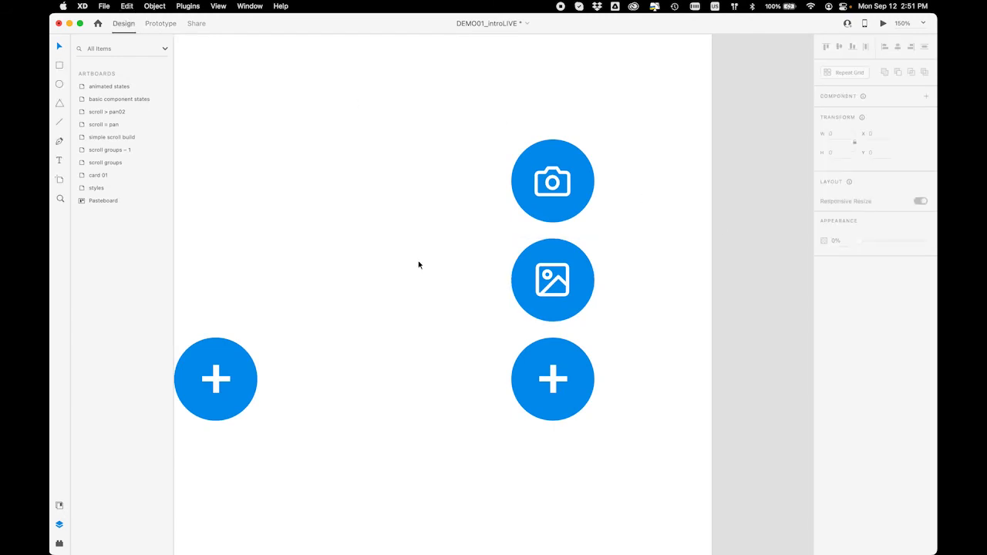
click(524, 209)
shift+click(539, 278)
shift+click(548, 362)
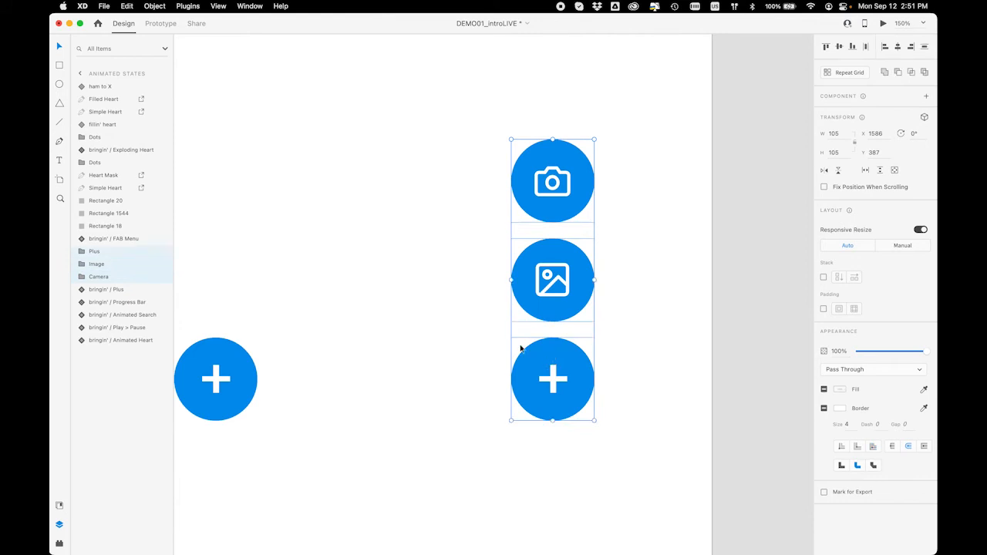
click(101, 253)
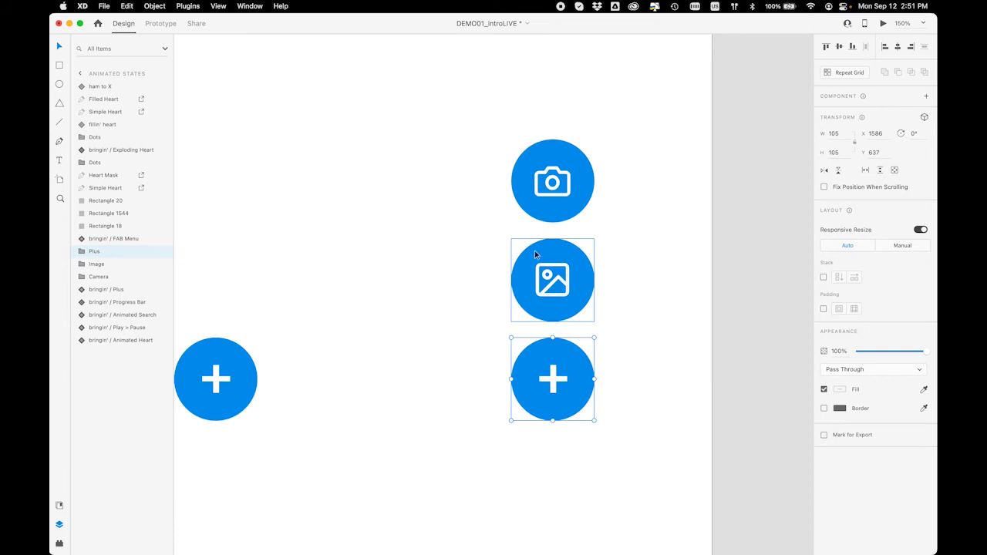
click(492, 179)
drag(492, 179, 571, 385)
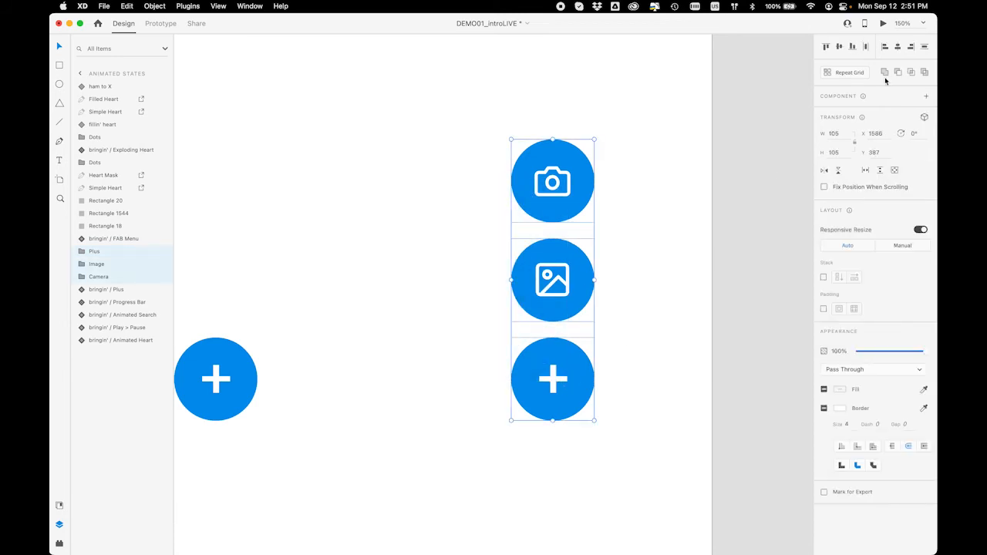
click(852, 48)
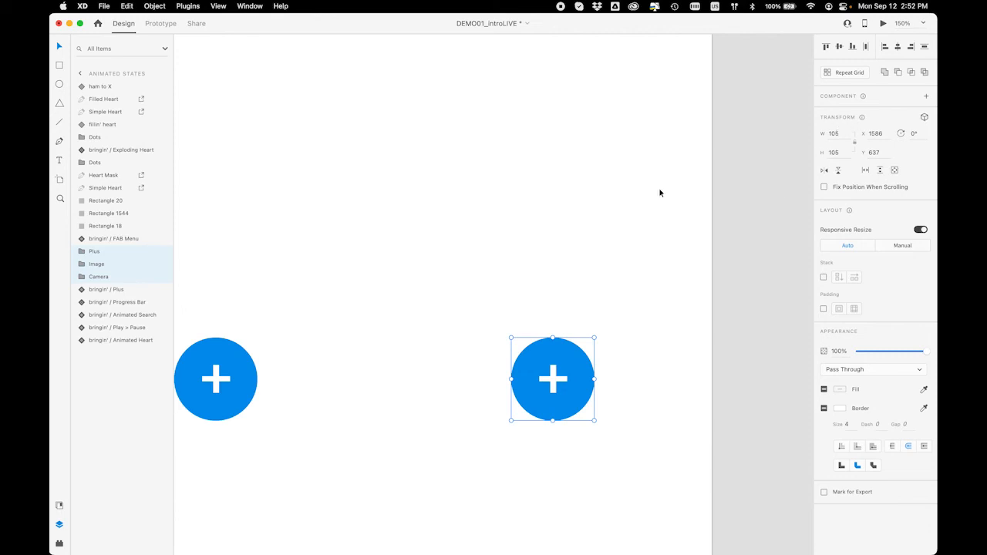
Turn the stacked Plus, Image and Camera buttons into a component and name it cam FAB
key(super+k)
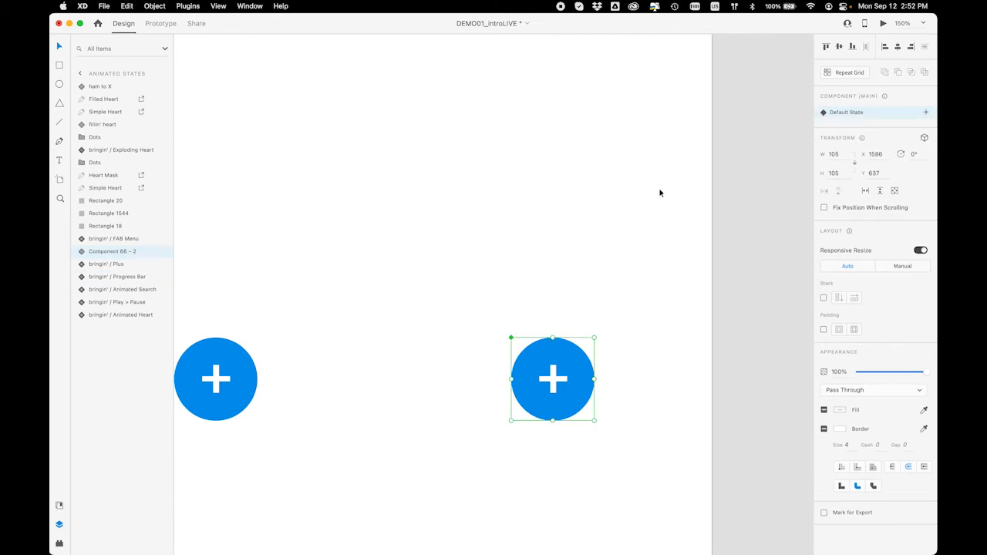
double_click(106, 254)
text(dam FAB)
key(Return)
Add a new state named open to the cam FAB component
click(928, 113)
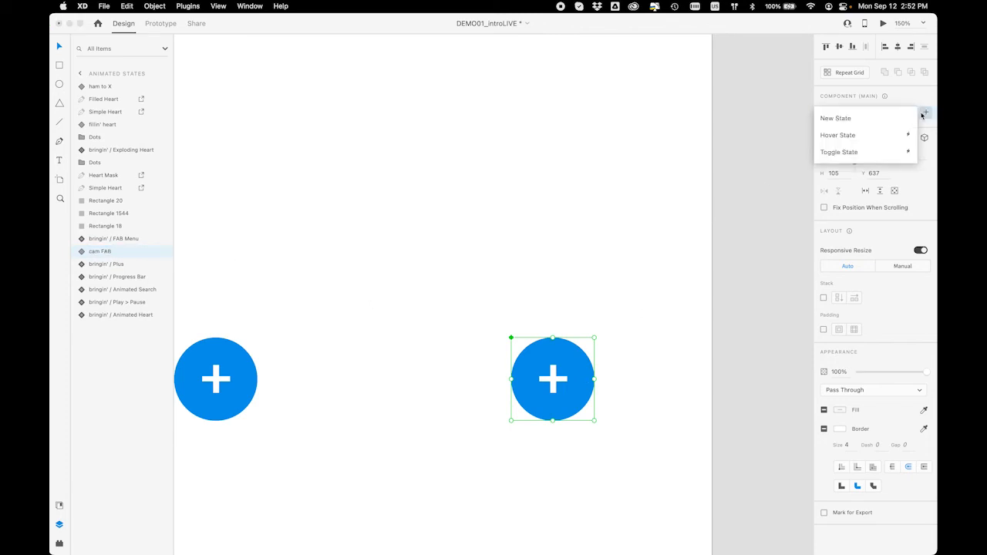
click(830, 120)
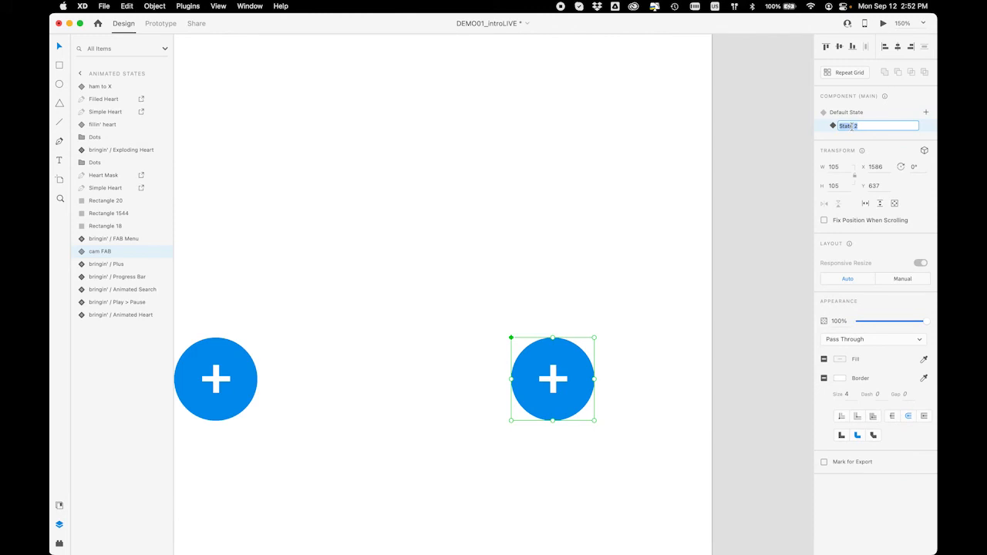
text(open)
key(Return)
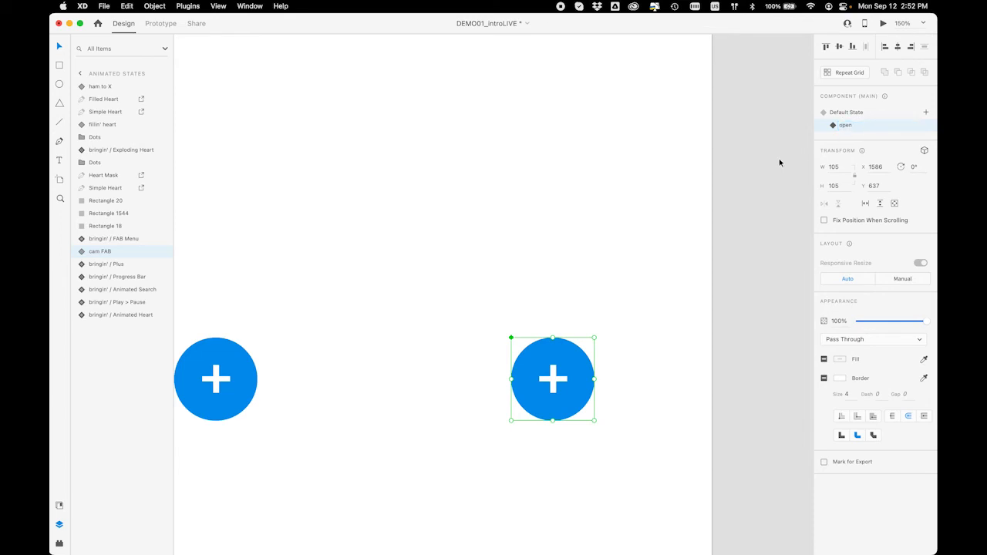
In cam FAB's open state, move the Image and Camera groups together straight up to Y 517, above the plus button
click(84, 251)
click(107, 266)
shift+click(109, 290)
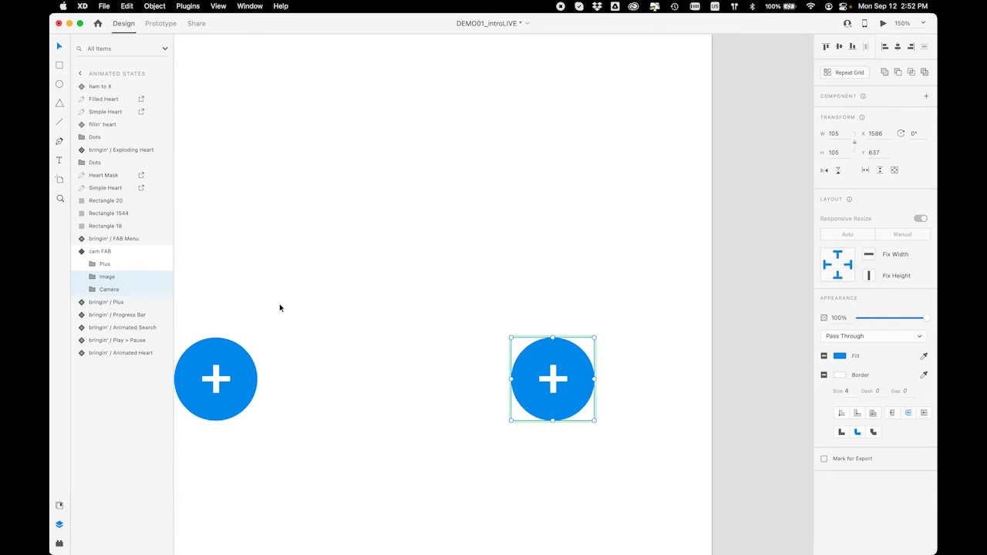
key(Up)
key(Down)
key(shift+Up)
key(shift+Up)
key(shift+Up)
key(shift+Up)
key(shift+Up)
key(shift+Up)
key(shift+Up)
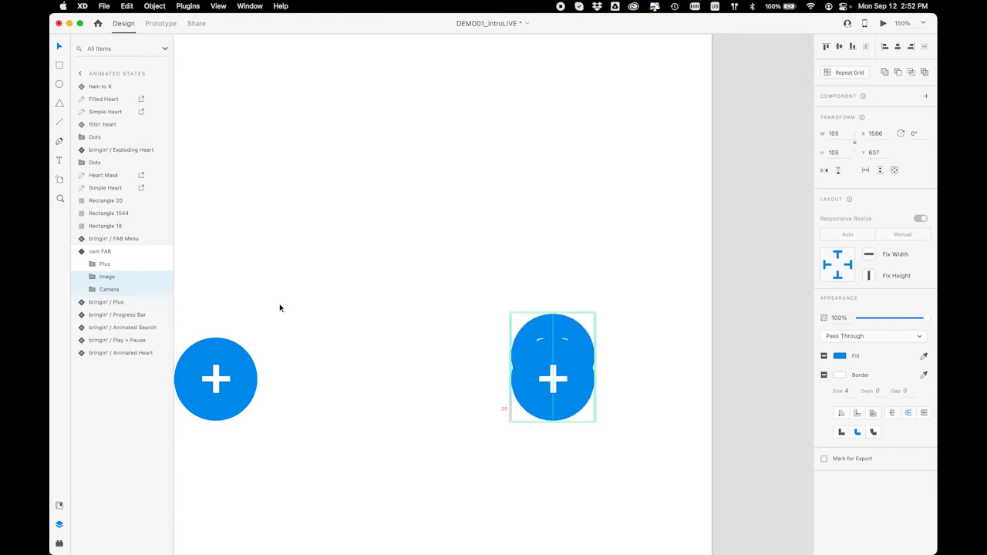
key(shift+Up)
key(shift+Up)
key(shift+Up)
key(shift+Up)
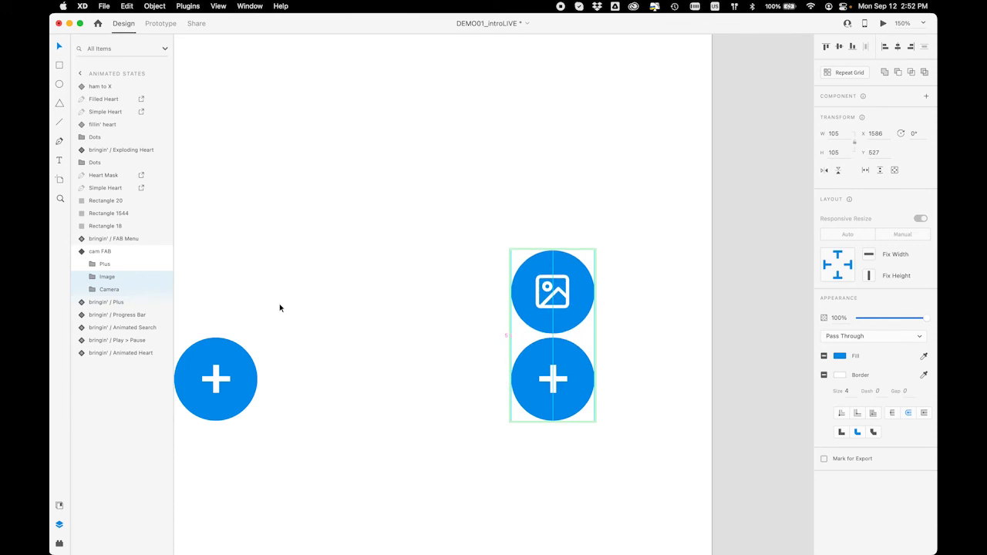
key(shift+Up)
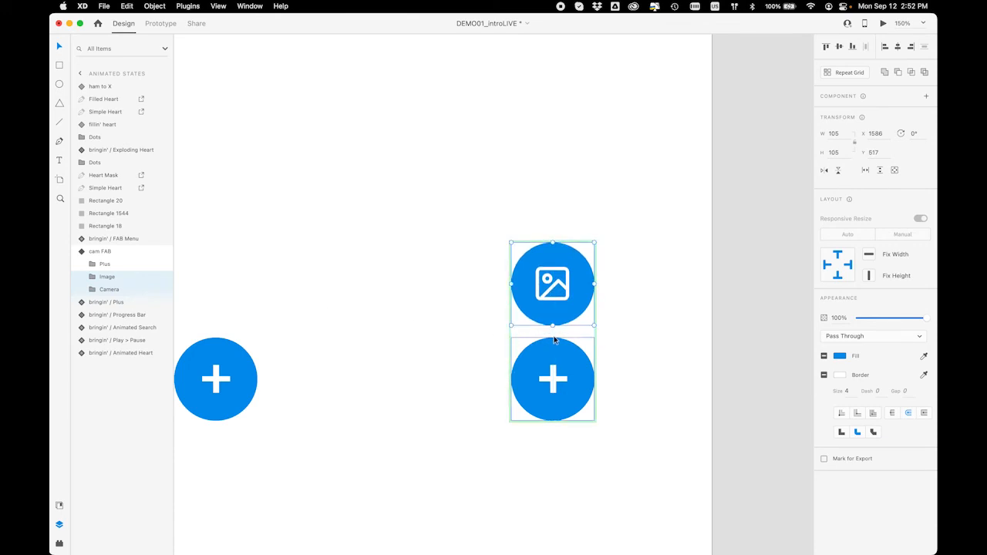
In cam FAB's open state, move only the Camera group straight up to Y 397, above the image button
click(123, 264)
click(125, 290)
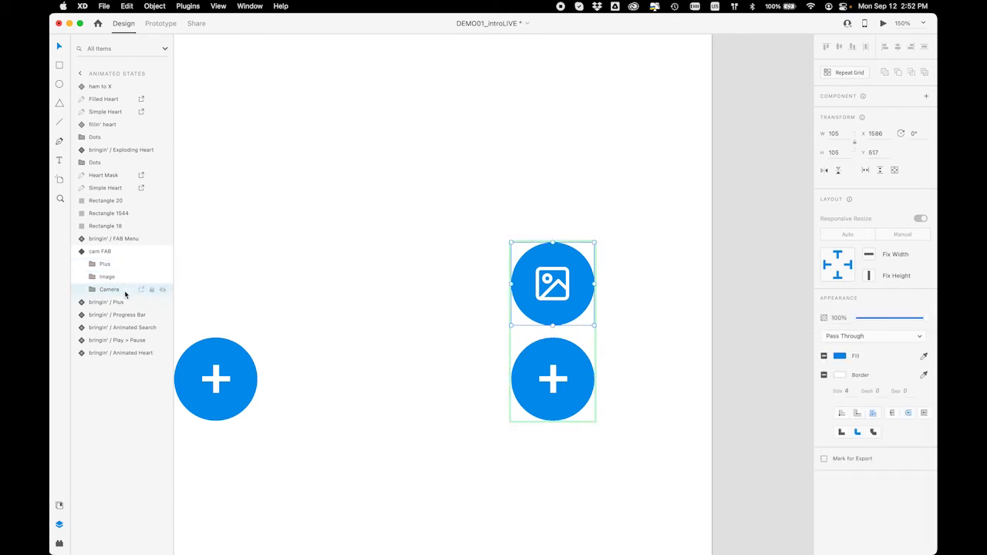
key(shift+Up)
key(shift+Up)
key(shift+Up)
key(shift+Up)
key(shift+Up)
key(shift+Up)
key(shift+Up)
key(shift+Up)
key(shift+Up)
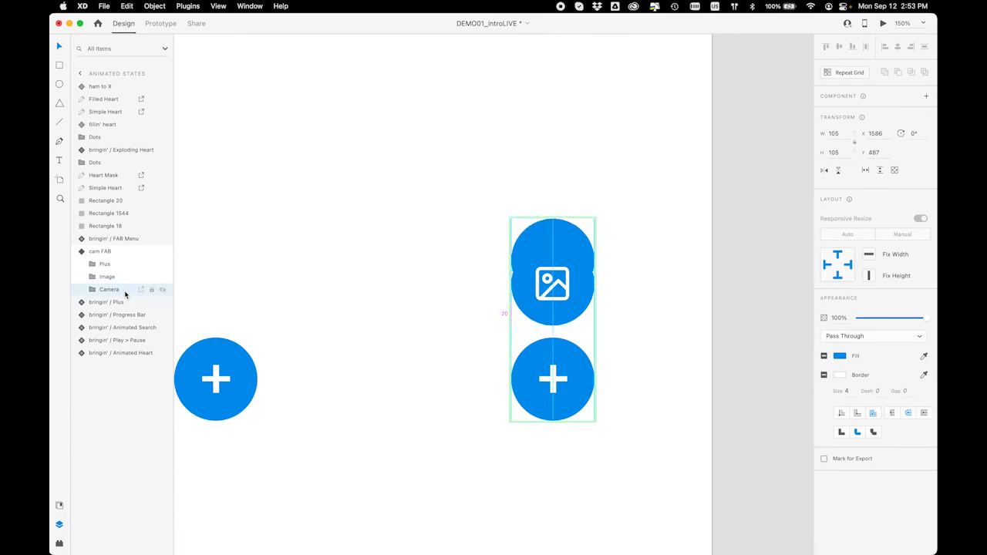
key(shift+Up)
key(shift+Up)
key(shift+Up)
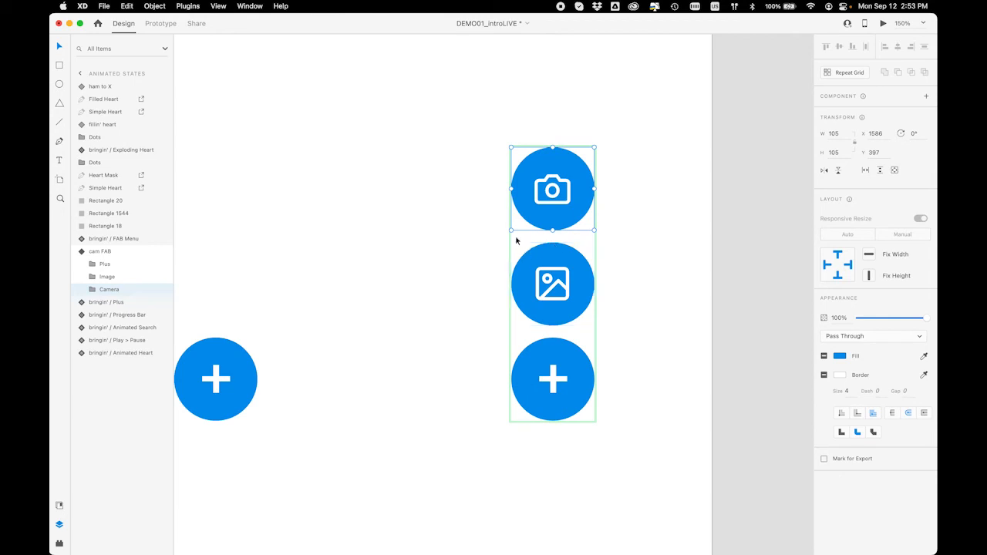
Rotate the Plus group in the open state by 45° so the plus sign turns into an X
drag(628, 205, 541, 413)
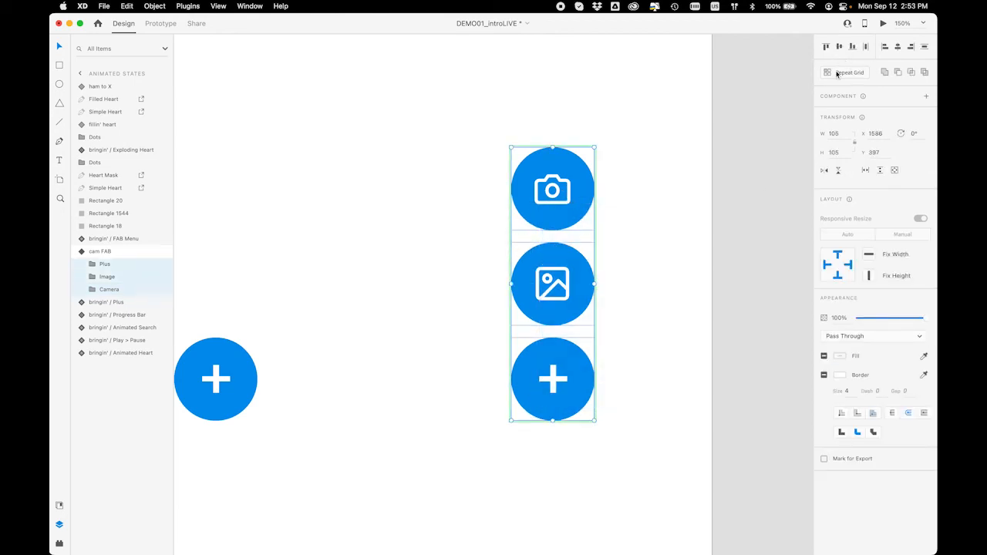
click(528, 391)
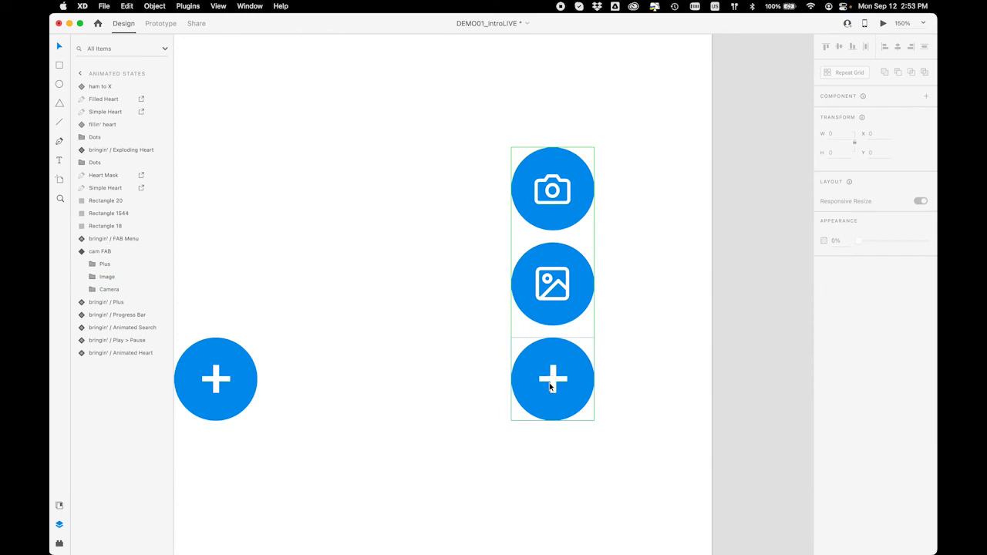
click(106, 264)
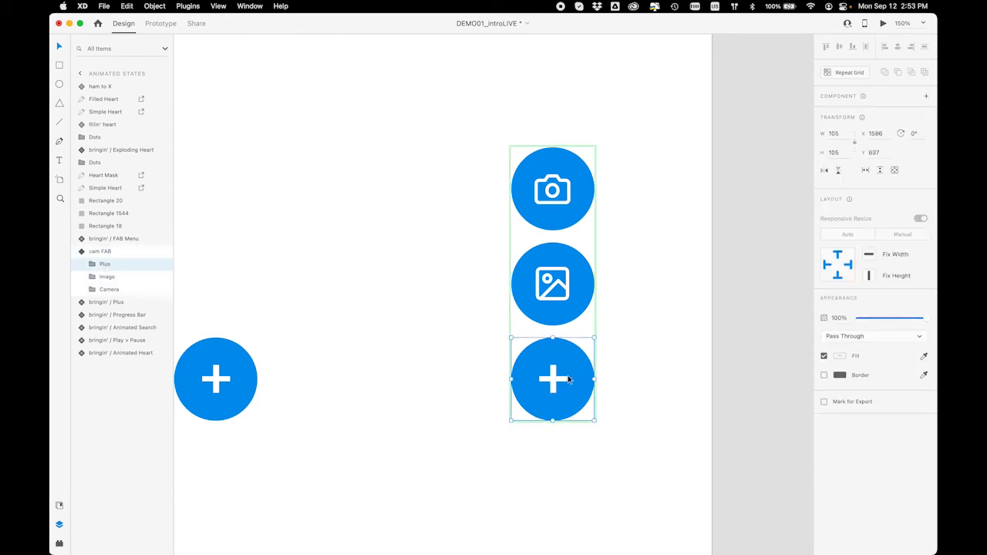
click(913, 136)
text(45)
key(Return)
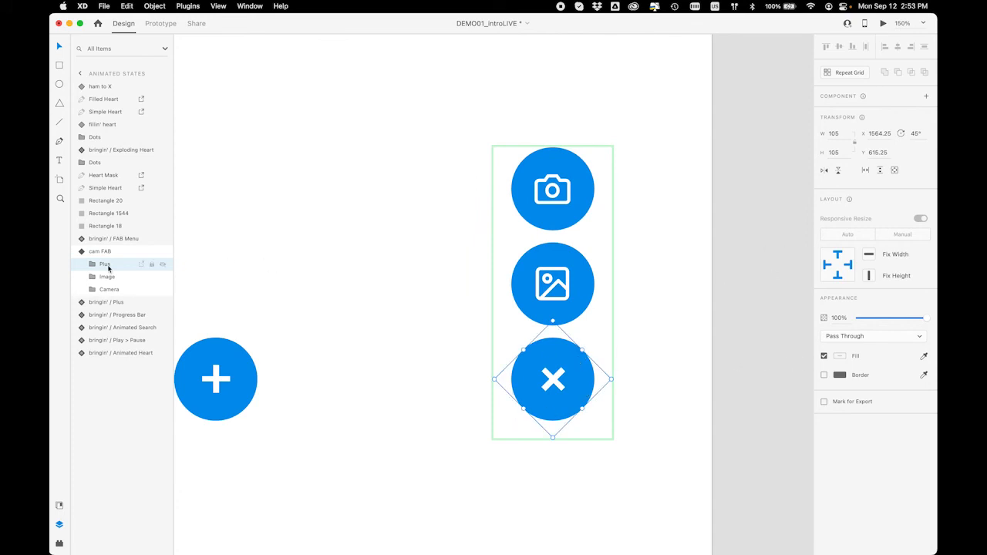
Lower the fill opacity of the Plus group's Ellipse 22 to 56% in the open state
click(91, 264)
click(112, 289)
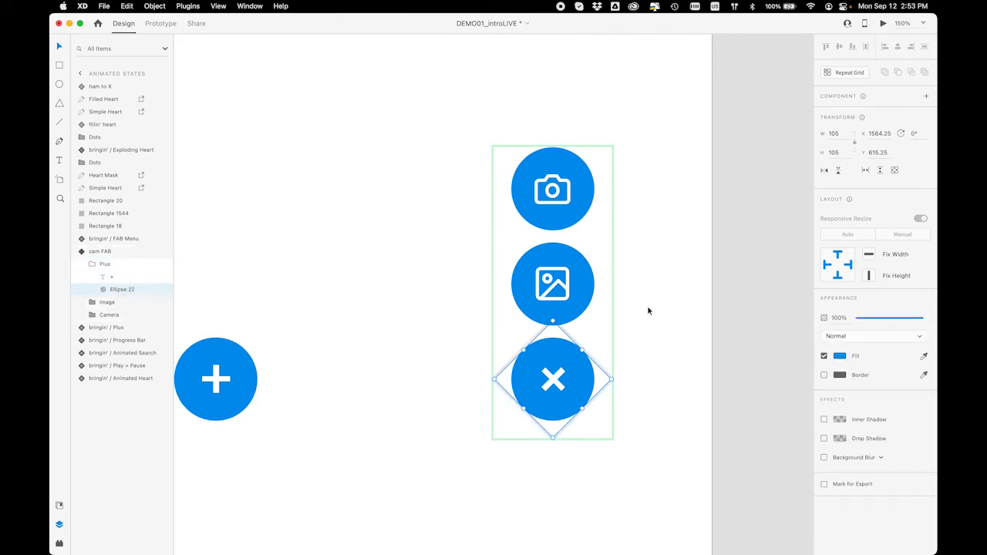
click(839, 357)
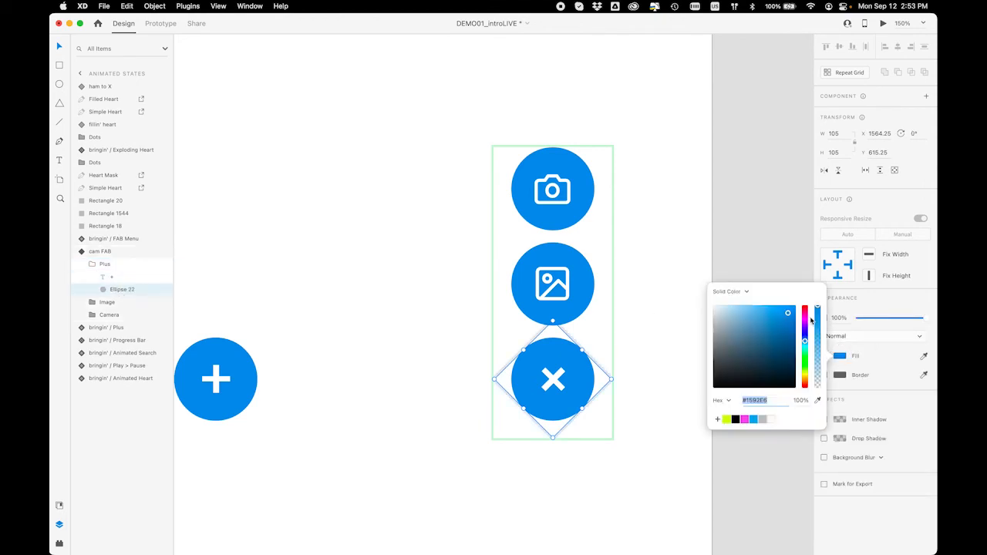
drag(817, 309, 819, 345)
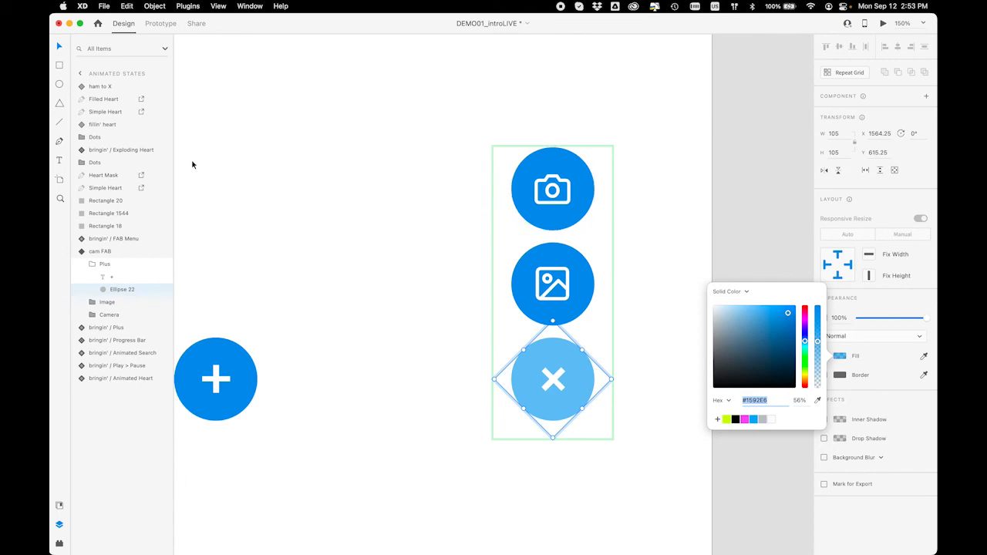
Return cam FAB to its Default State and, in Prototype mode, add a Tap interaction that auto-animates to open with Ease In-Out
click(105, 253)
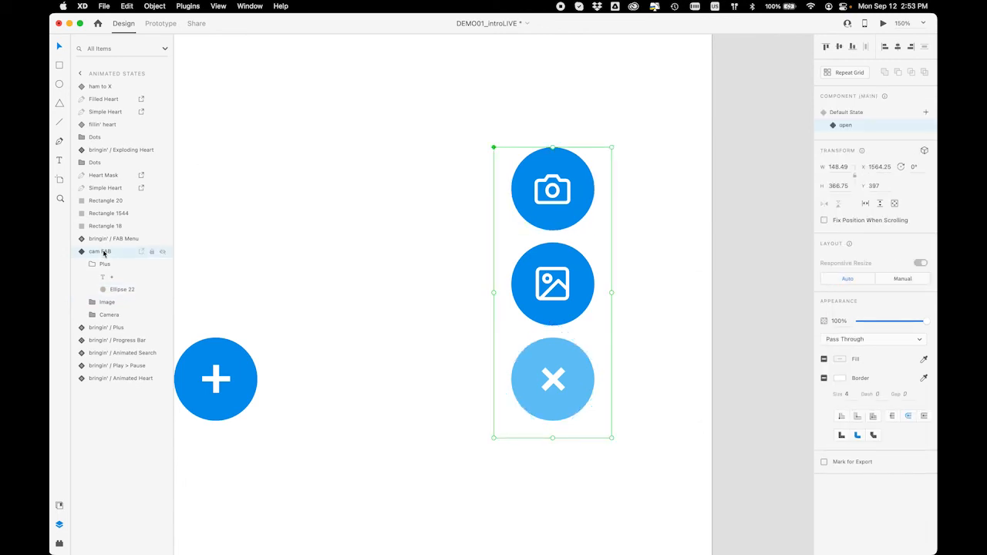
click(862, 114)
click(862, 127)
click(859, 114)
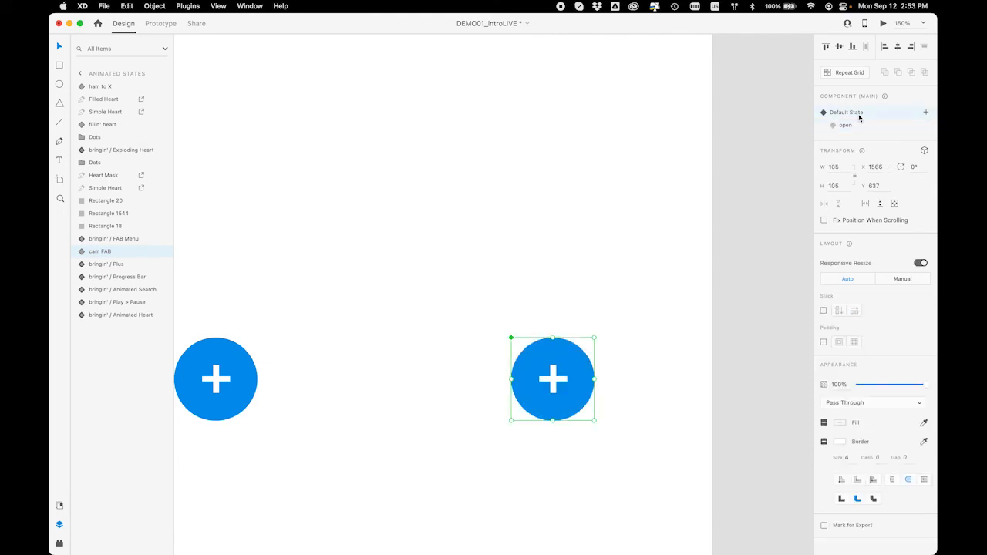
click(148, 25)
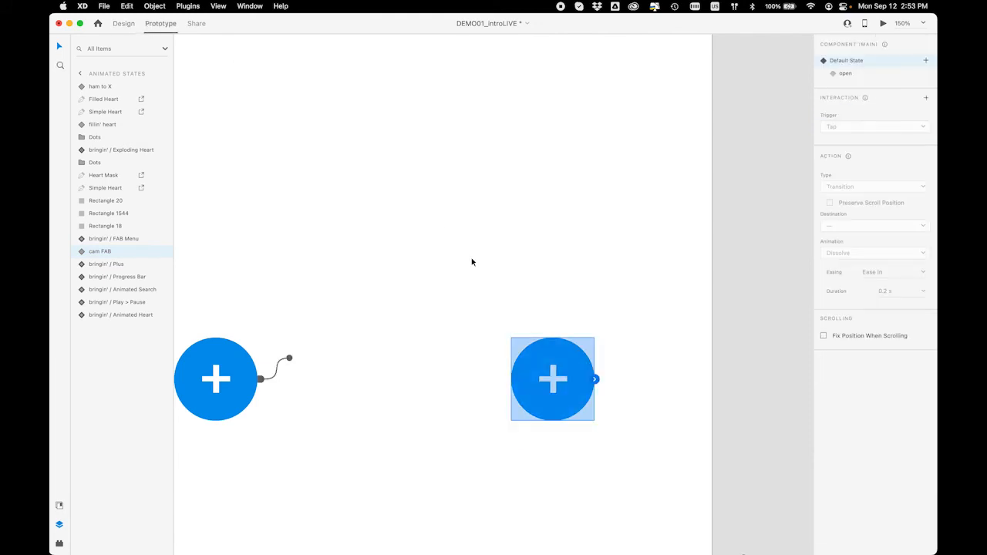
click(595, 379)
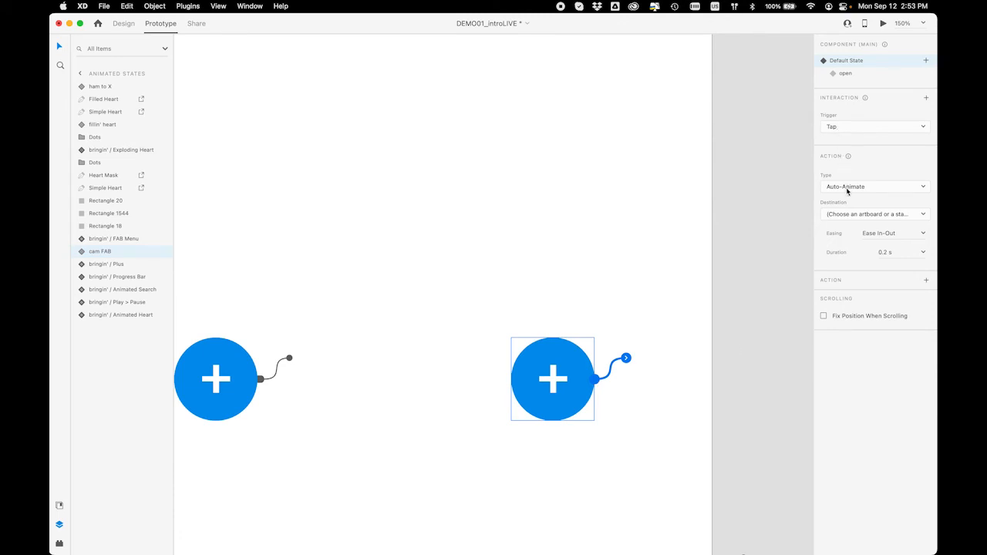
click(848, 213)
click(848, 230)
click(888, 252)
click(889, 252)
Give cam FAB's open state a Tap interaction that auto-animates back to Default State with Ease In-Out, and edit its duration
click(846, 73)
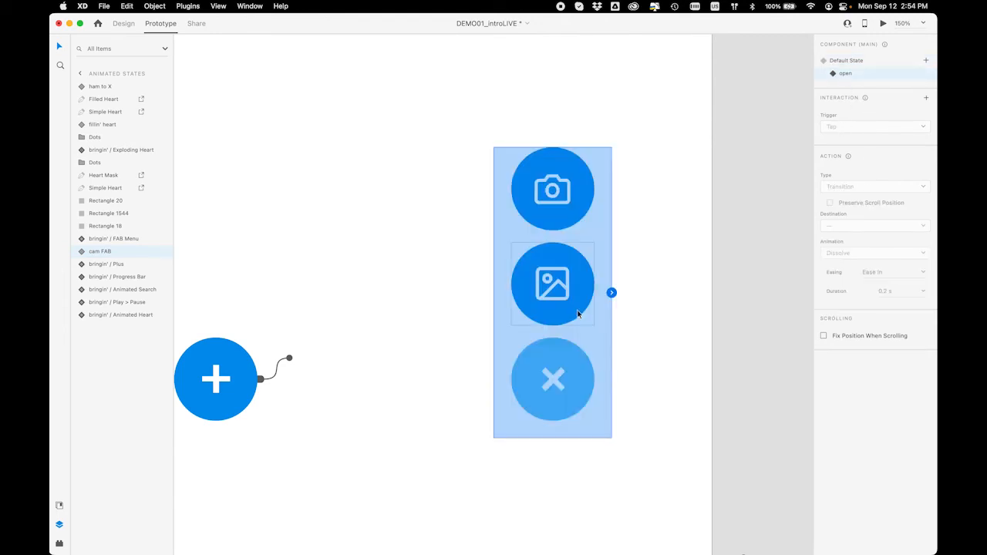
click(611, 292)
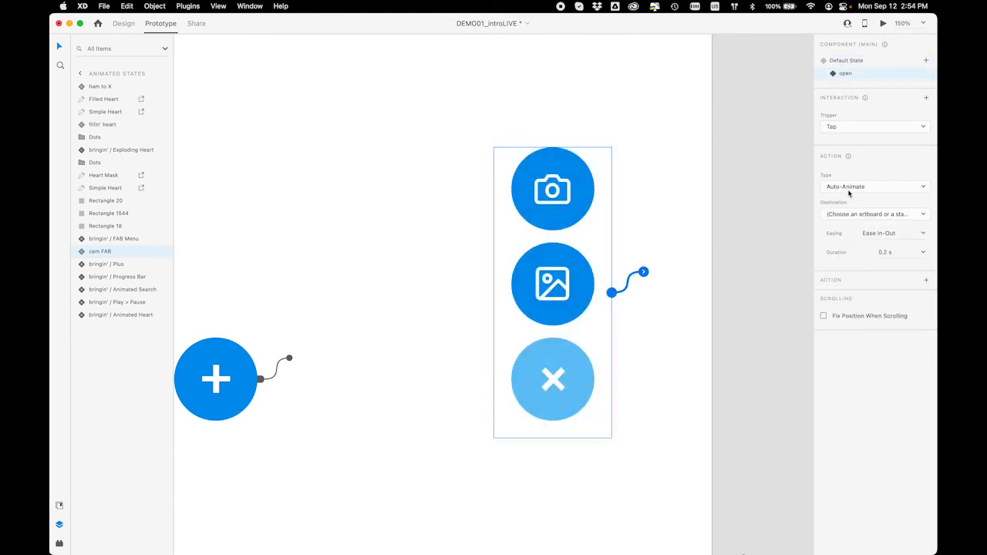
click(857, 214)
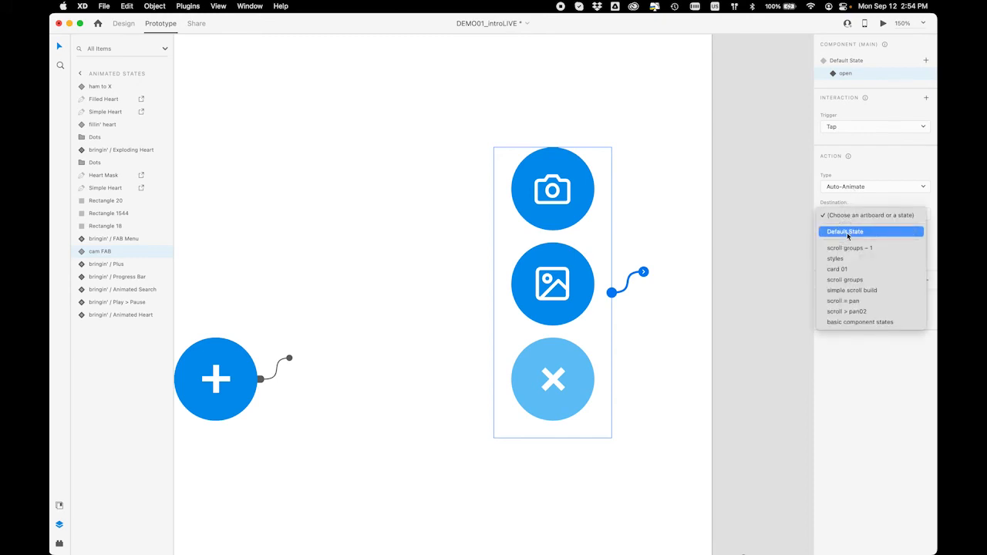
click(848, 235)
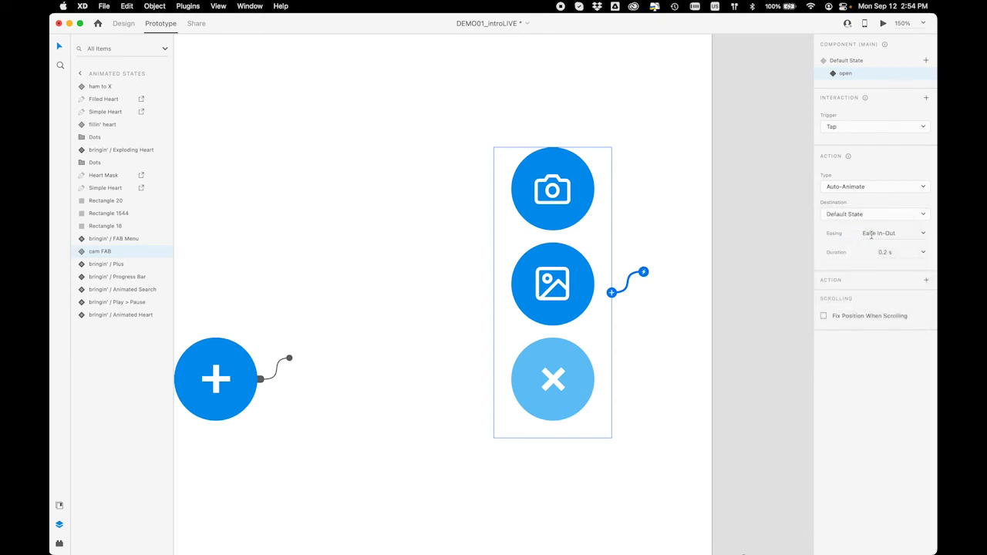
click(887, 252)
text(0.)
key(Return)
Return cam FAB to its Default State and test opening and closing the menu repeatedly in the preview
click(845, 60)
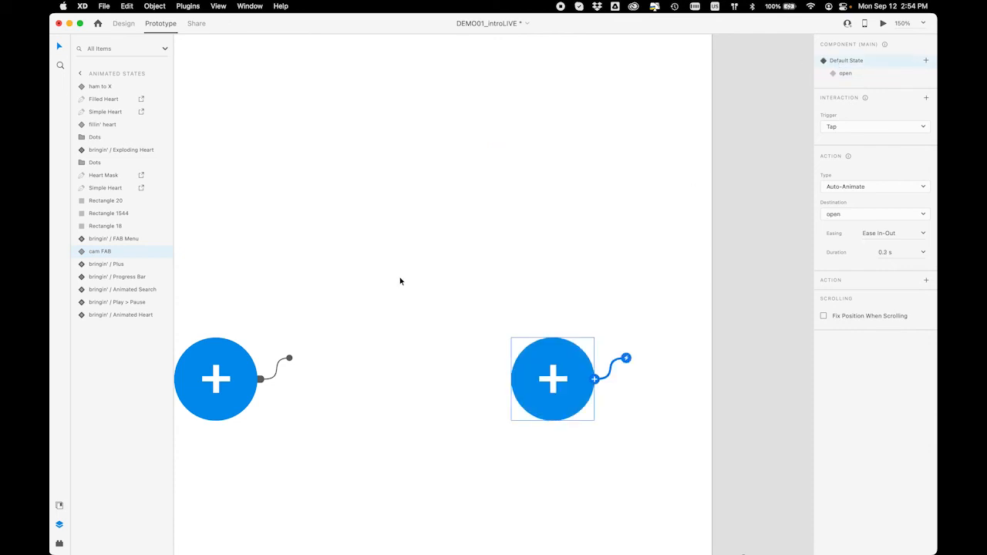
key(super+Return)
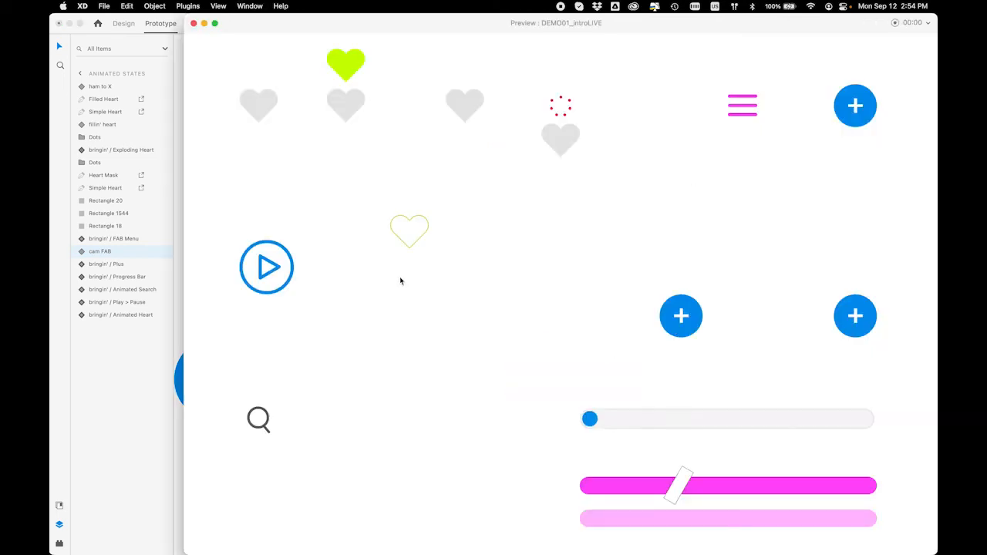
click(855, 322)
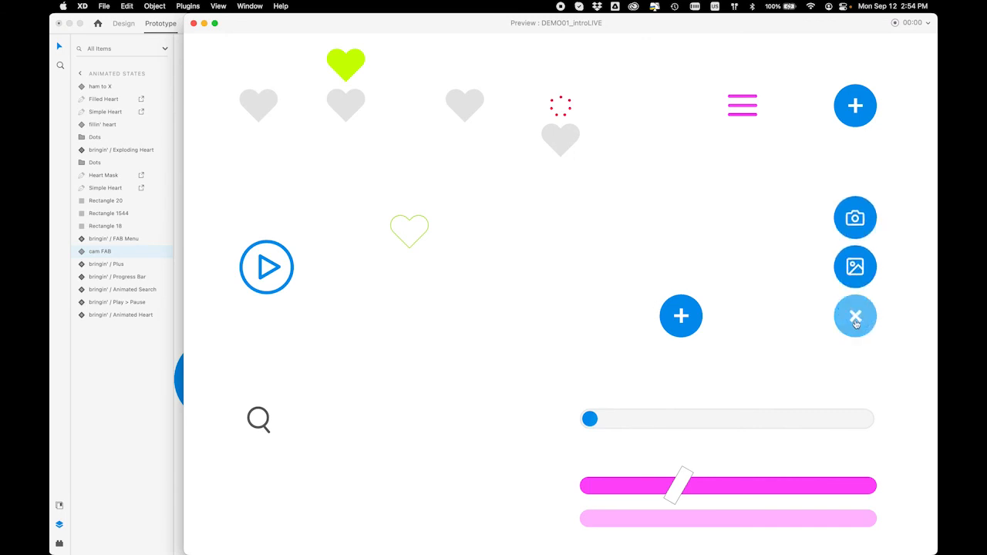
click(855, 328)
click(855, 326)
click(855, 327)
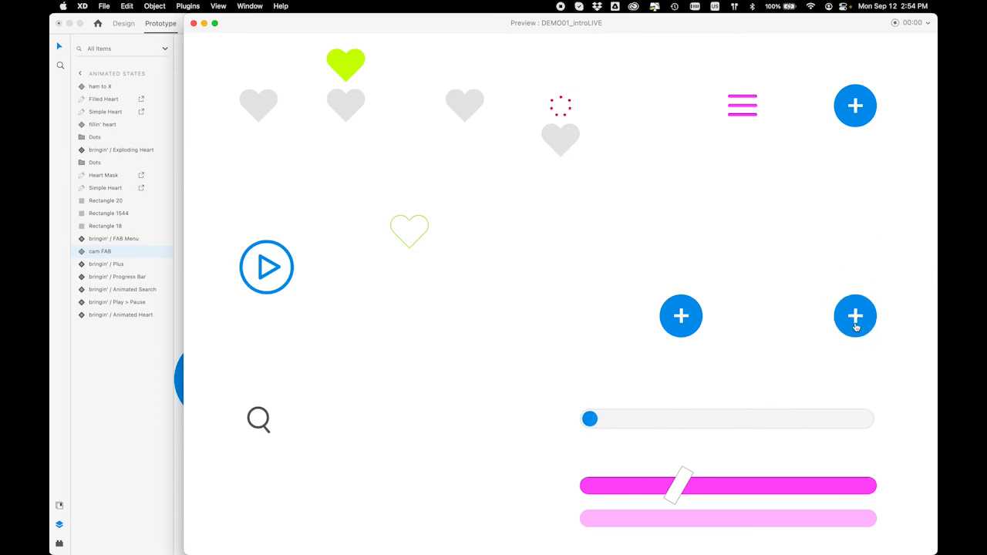
click(856, 327)
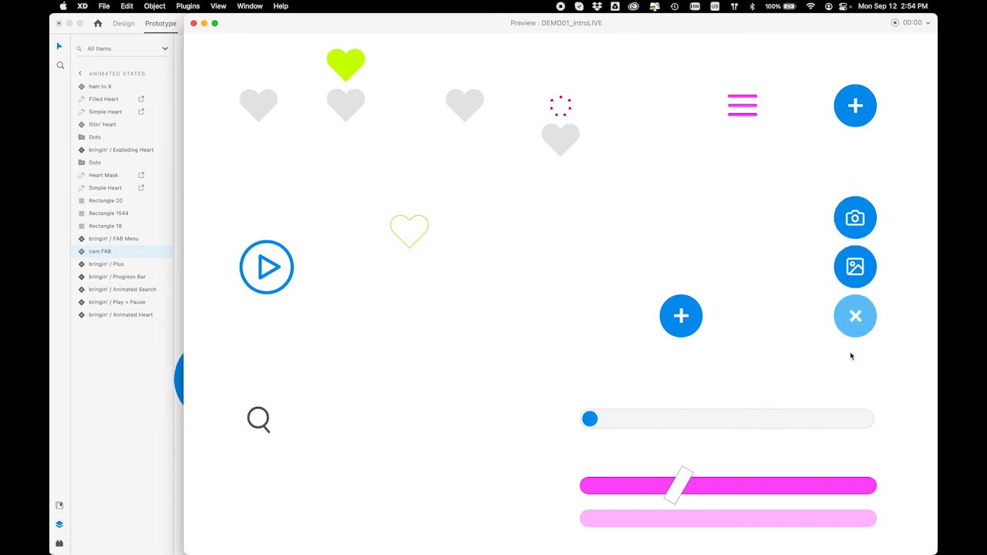
click(855, 326)
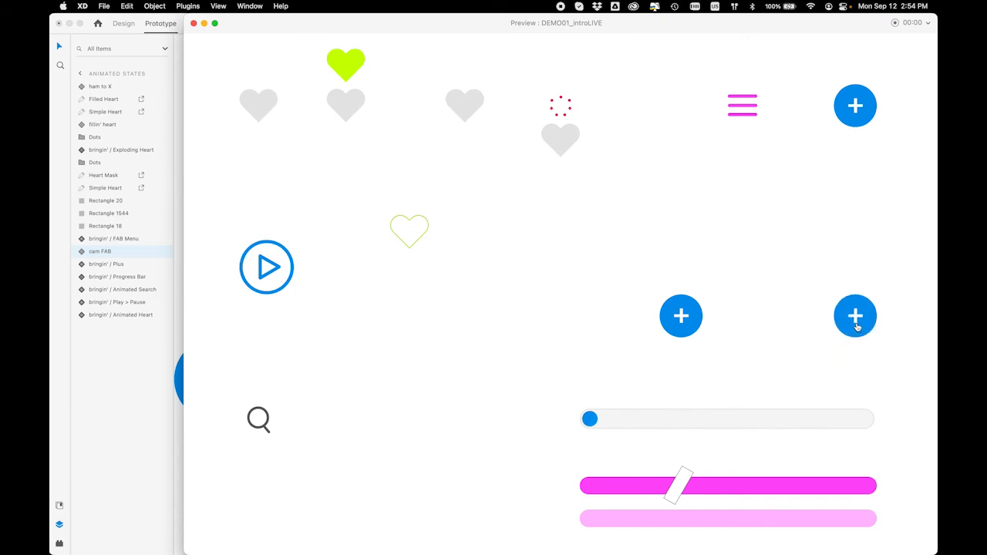
Try out the animated search, progress bar and play/pause components in the preview, and close the preview window
click(261, 426)
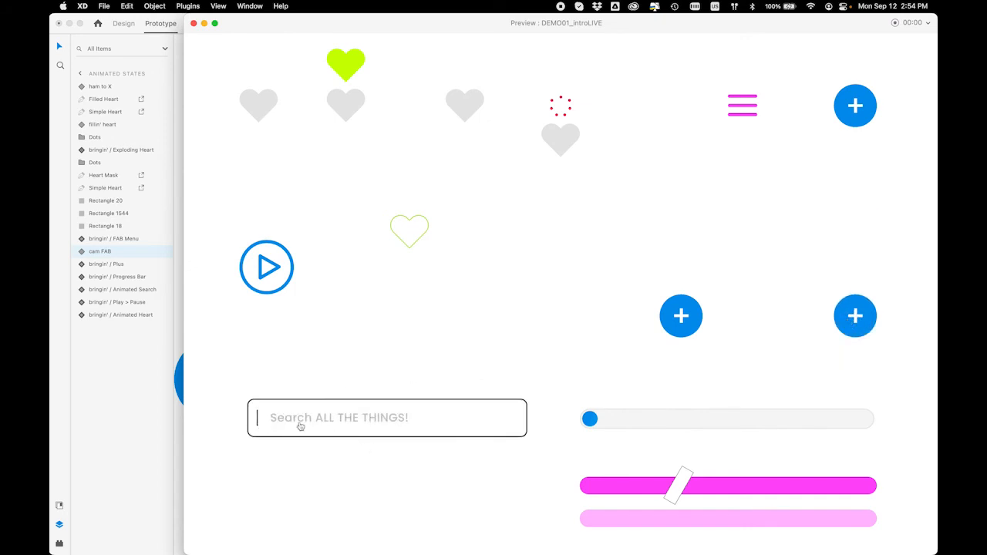
click(589, 420)
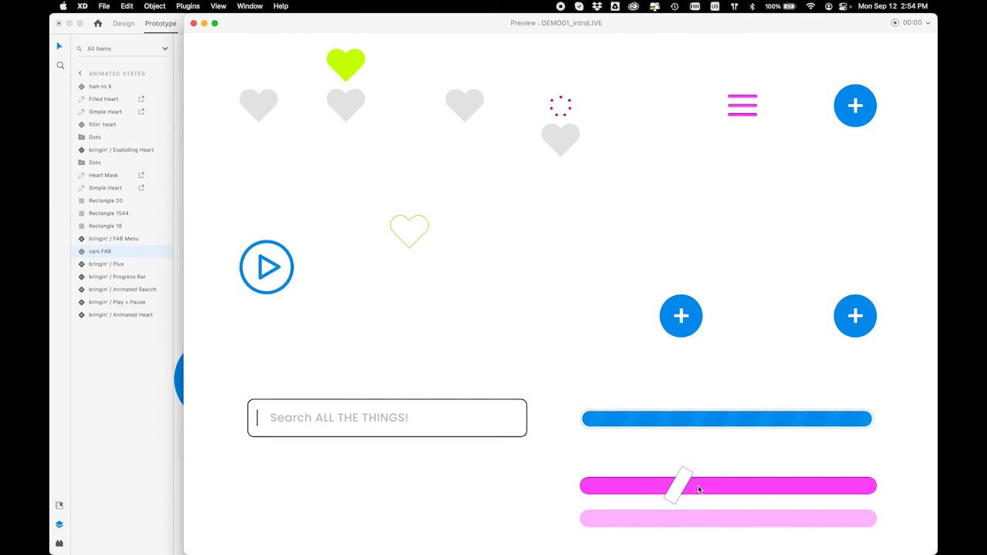
click(326, 414)
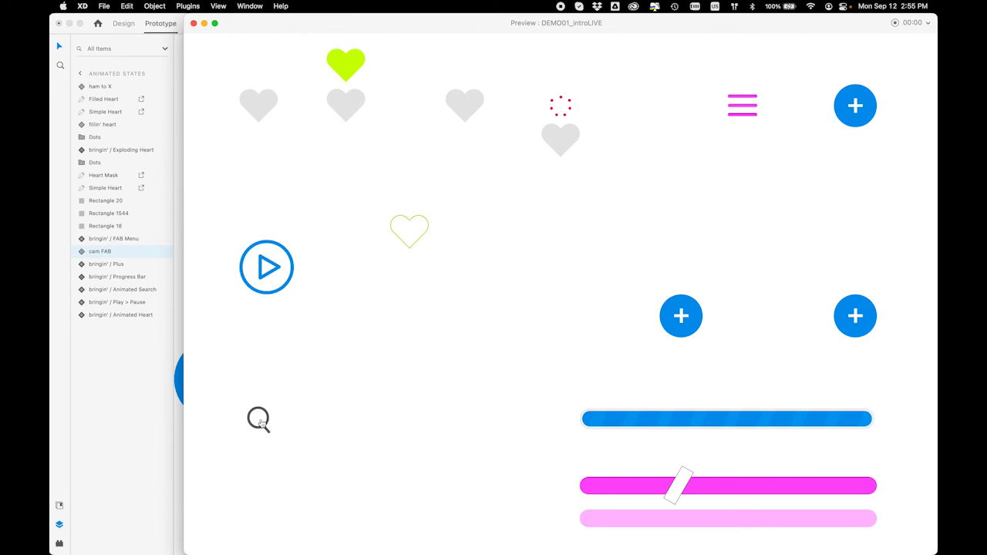
click(260, 422)
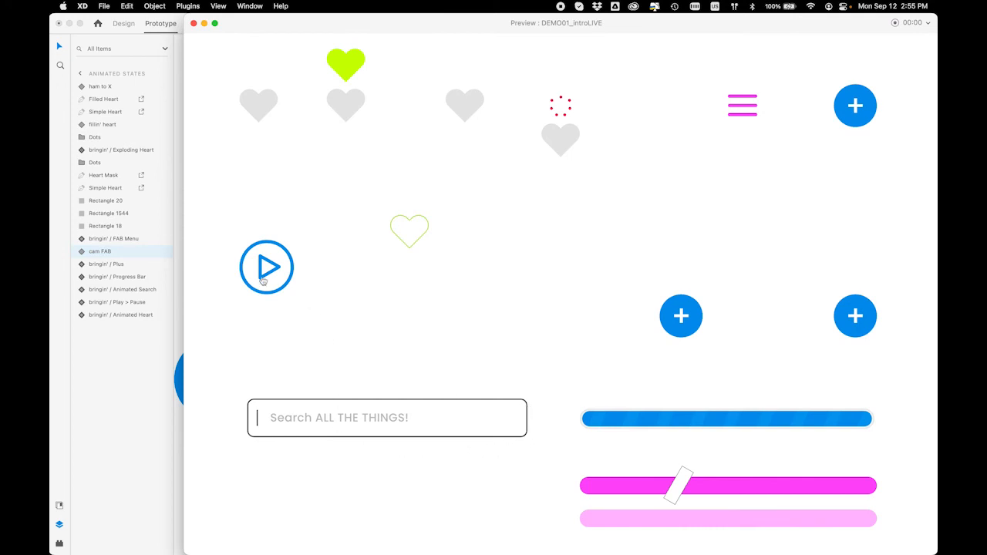
click(263, 279)
click(255, 272)
click(266, 270)
click(194, 23)
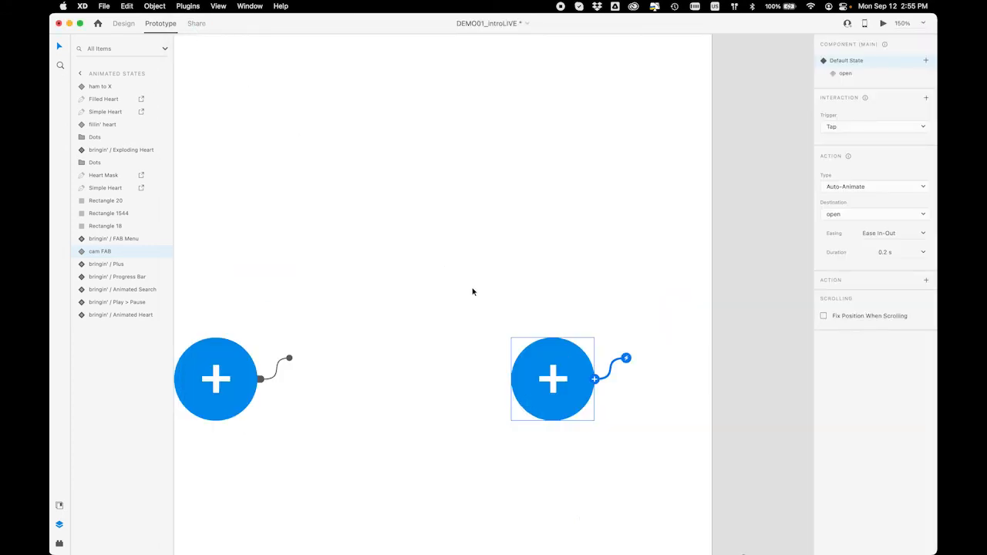
Fit all artboards in view and close the DEMO01_introLIVE document without saving its changes
key(super+0)
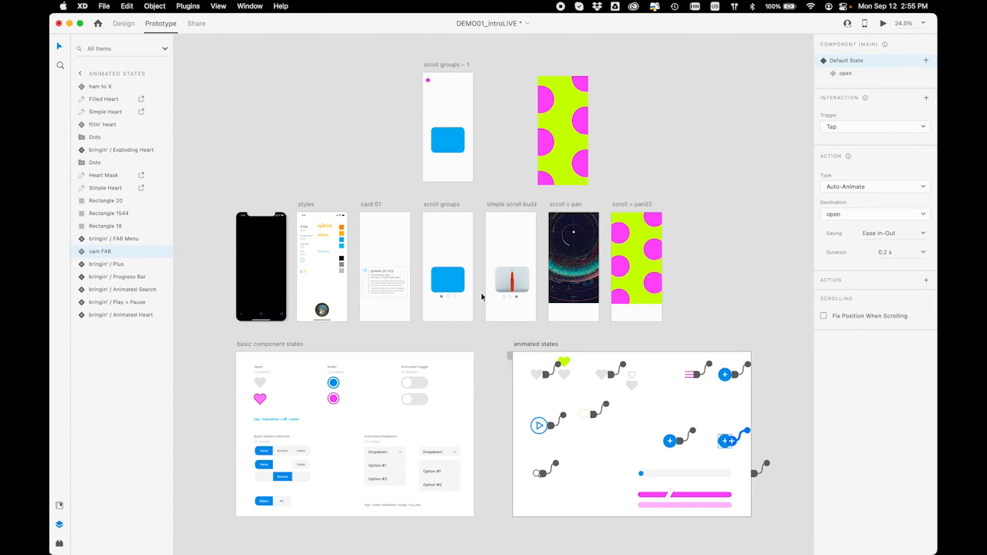
click(58, 23)
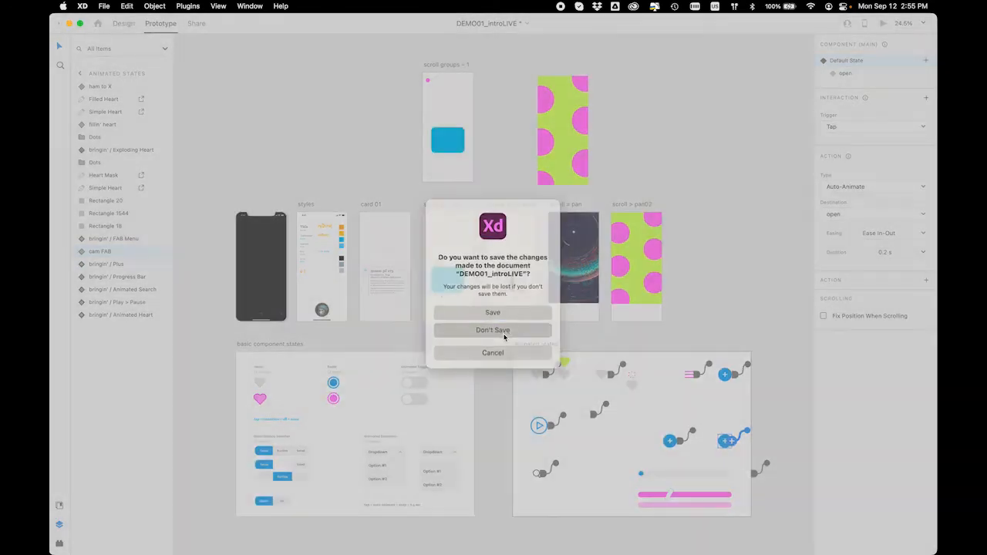
click(504, 333)
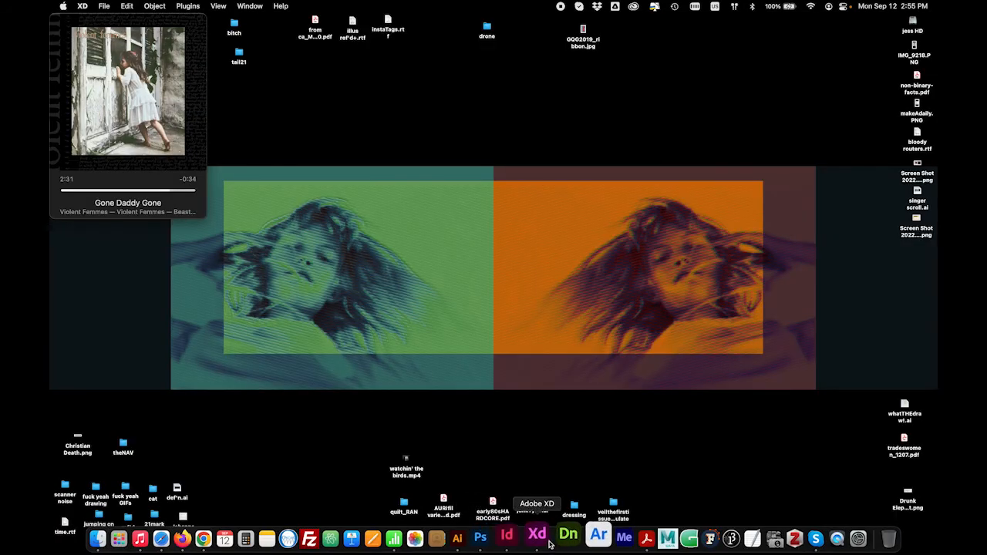
Bring up the open moreHamburgers document and select its "more..." artboard
right_click(542, 539)
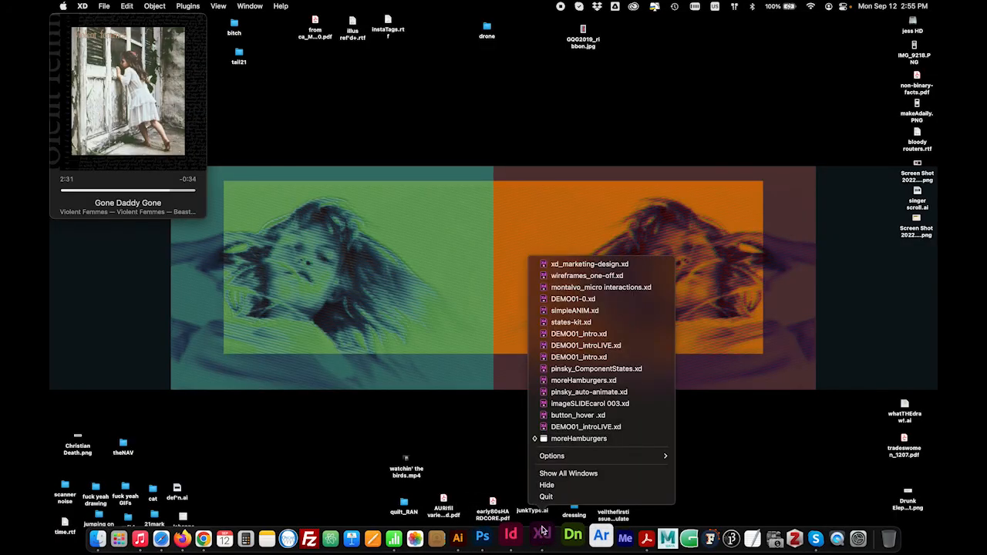
click(558, 439)
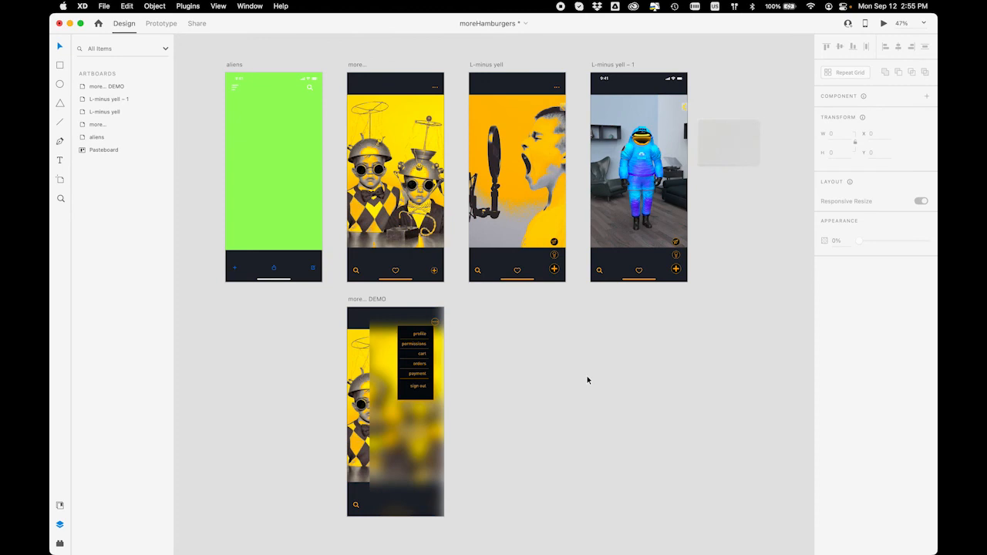
click(355, 65)
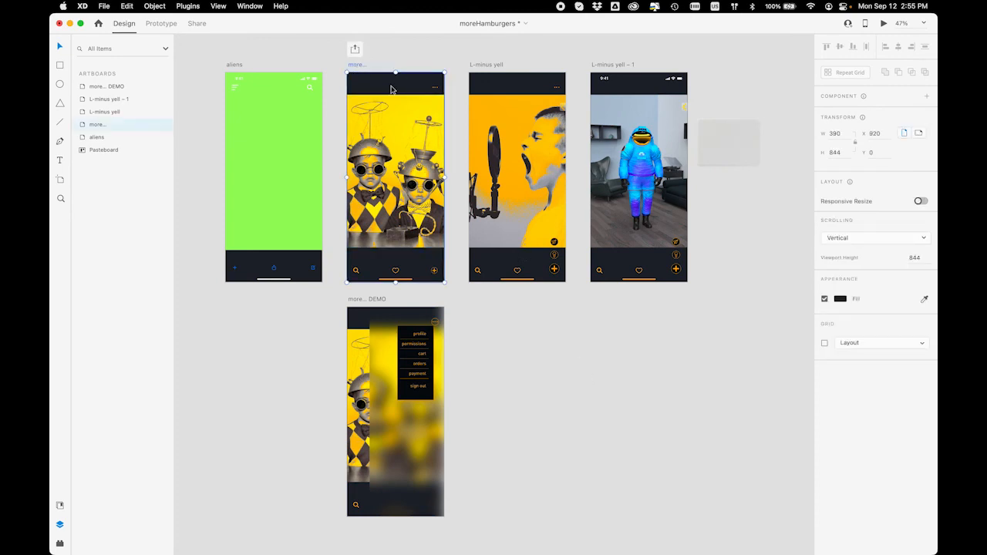
Preview the "more..." artboard, open its overflow menu to check the animation, and close the preview window
key(super+Return)
drag(332, 103, 505, 50)
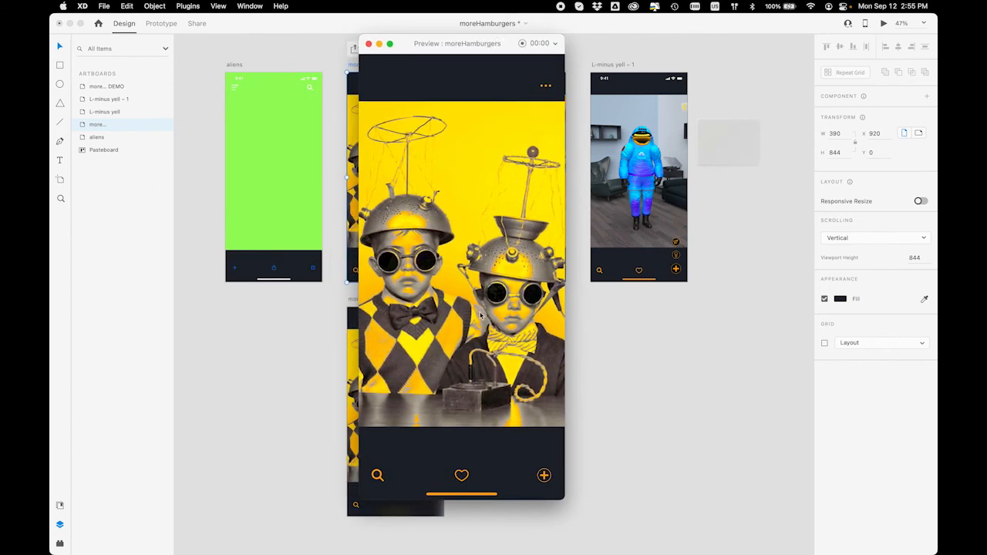
click(546, 88)
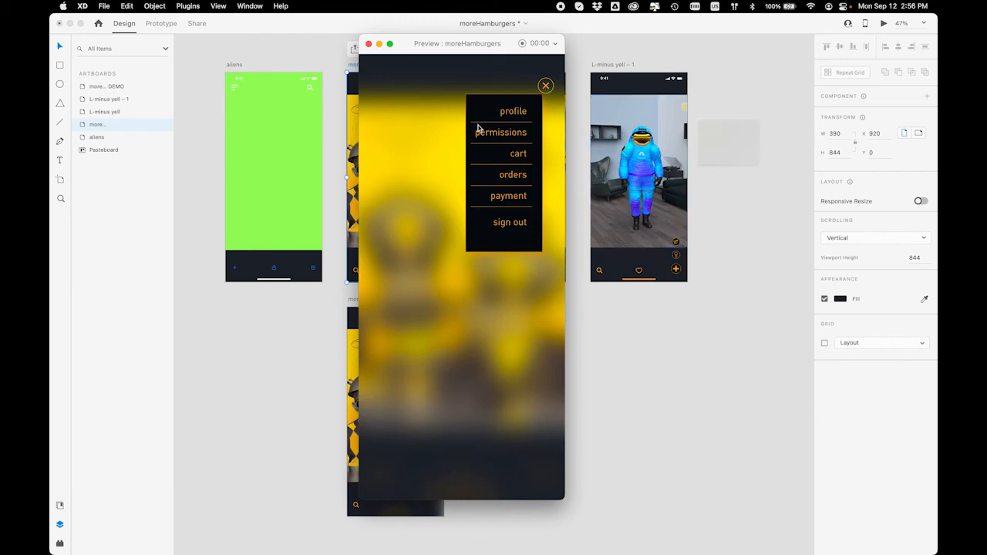
click(369, 43)
click(503, 354)
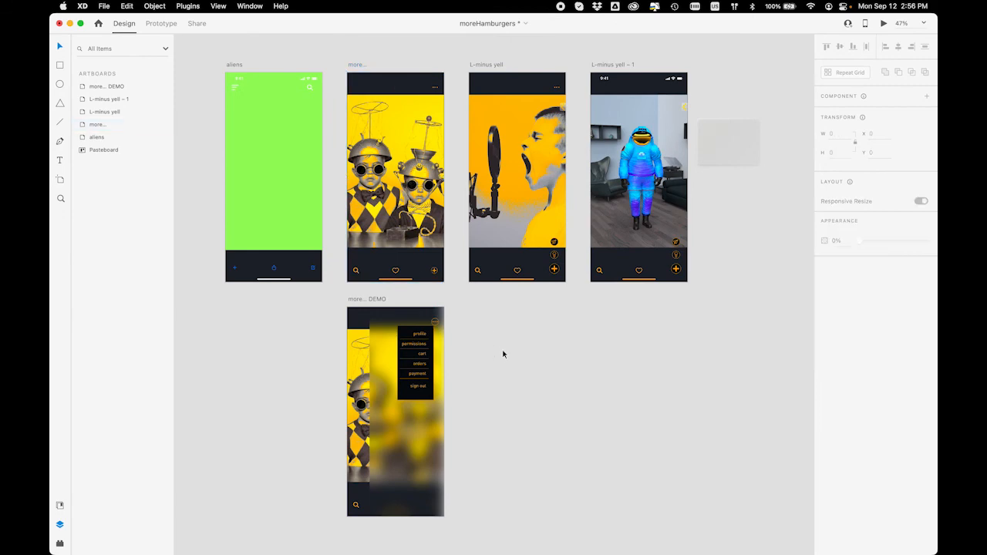
Examine the "more... DEMO" artboard at 100%, identifying its Home Indicators, kidsWhelmets, search and plus layers
click(374, 300)
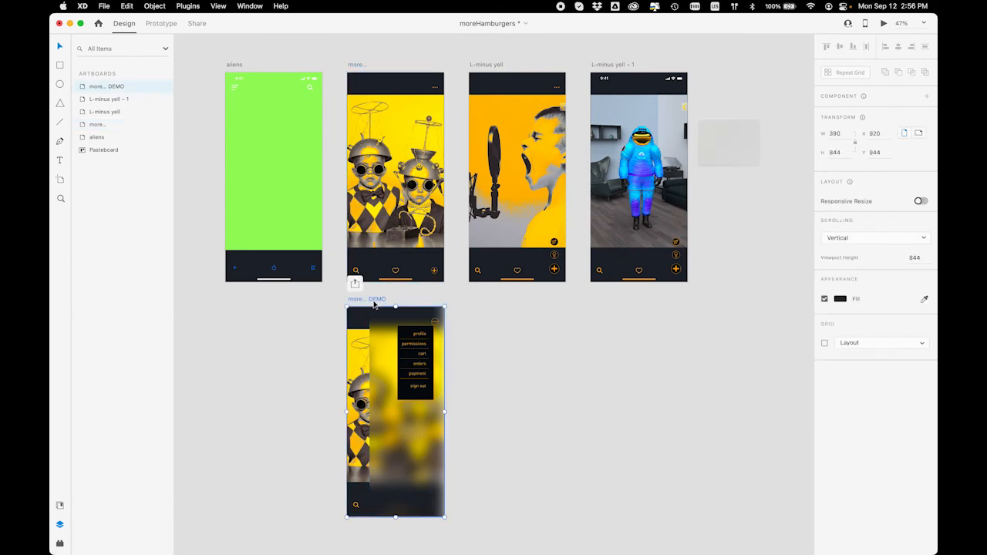
key(super+1)
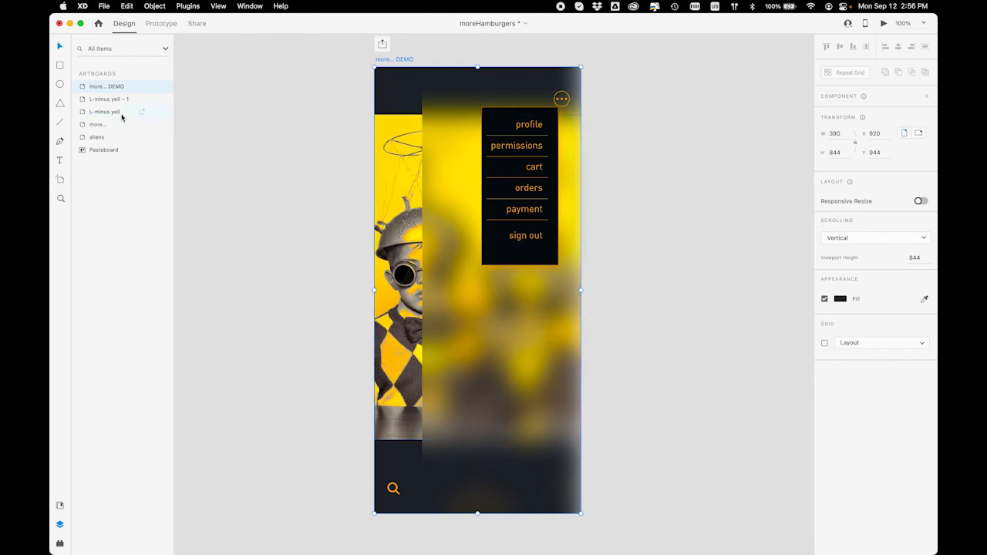
click(401, 171)
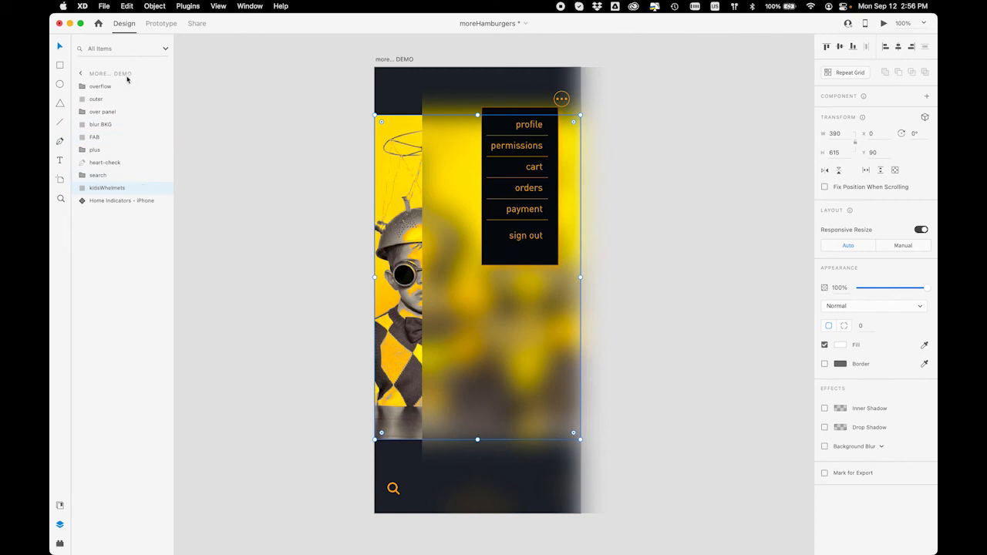
click(101, 200)
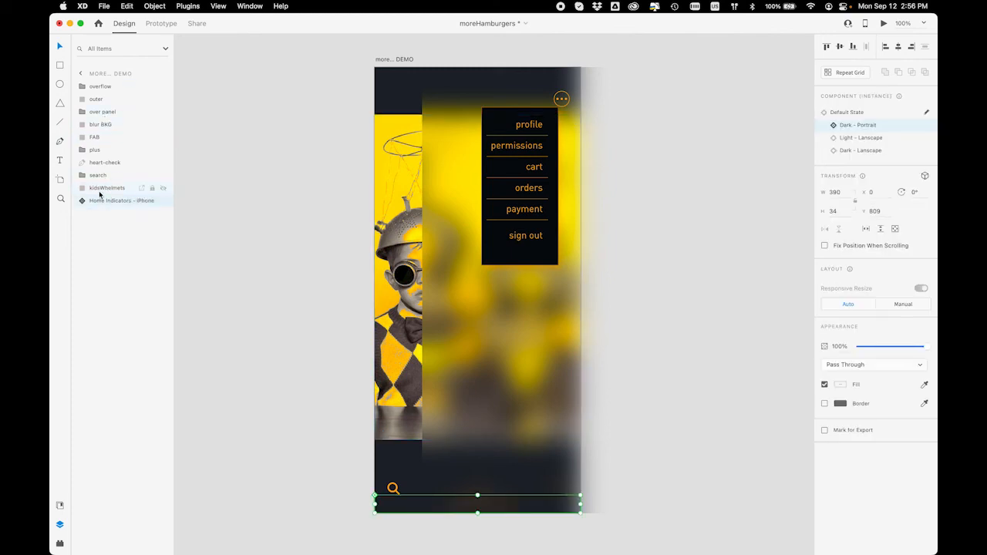
click(99, 189)
click(98, 176)
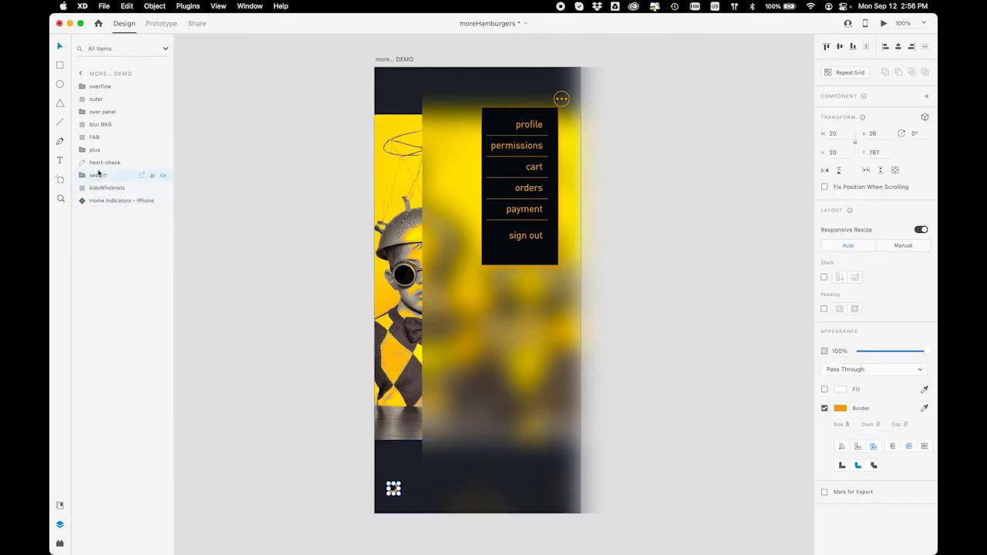
click(98, 152)
click(98, 151)
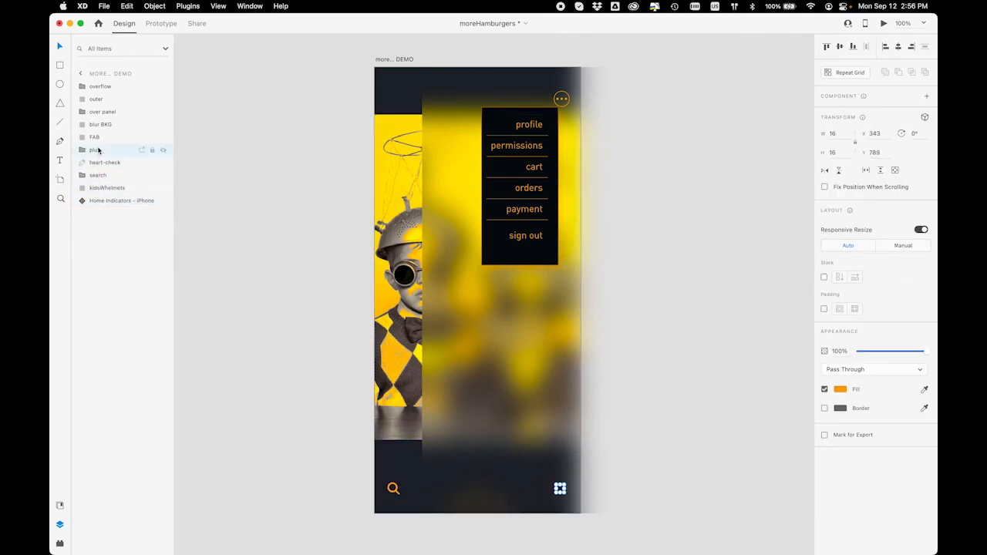
Move the blur BKG rectangle to X 0 so it covers the whole artboard, and compare it with Background Blur off and on
click(474, 350)
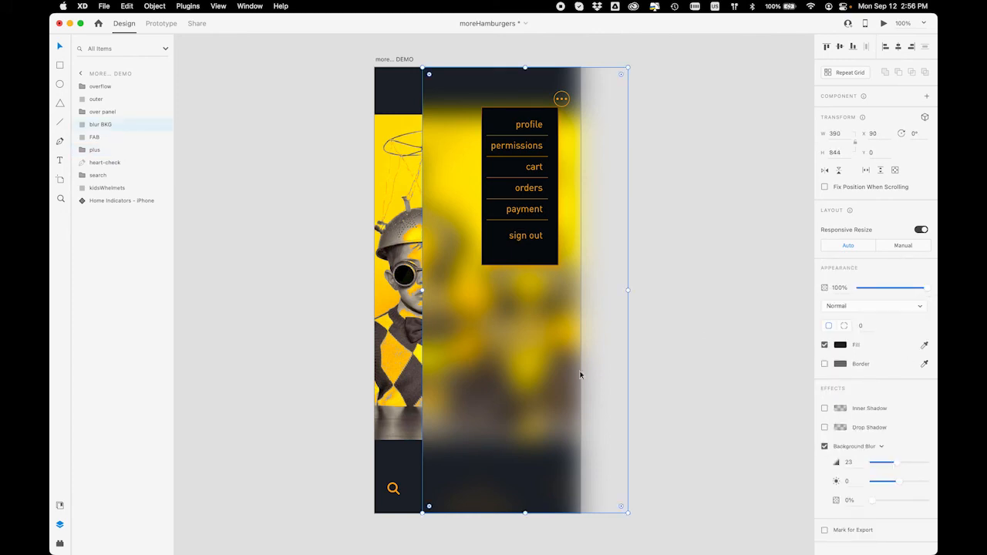
drag(465, 390, 617, 400)
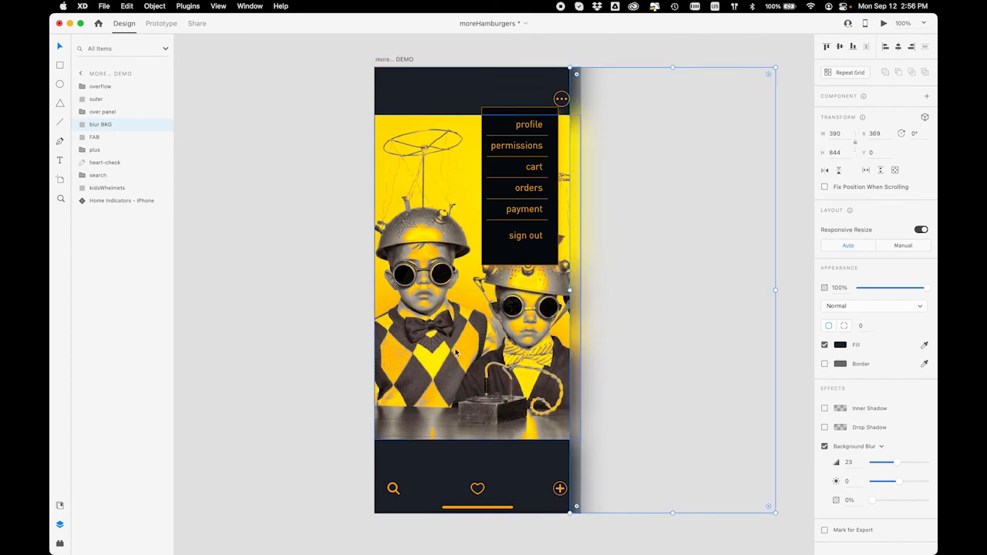
mouse_move(160, 123)
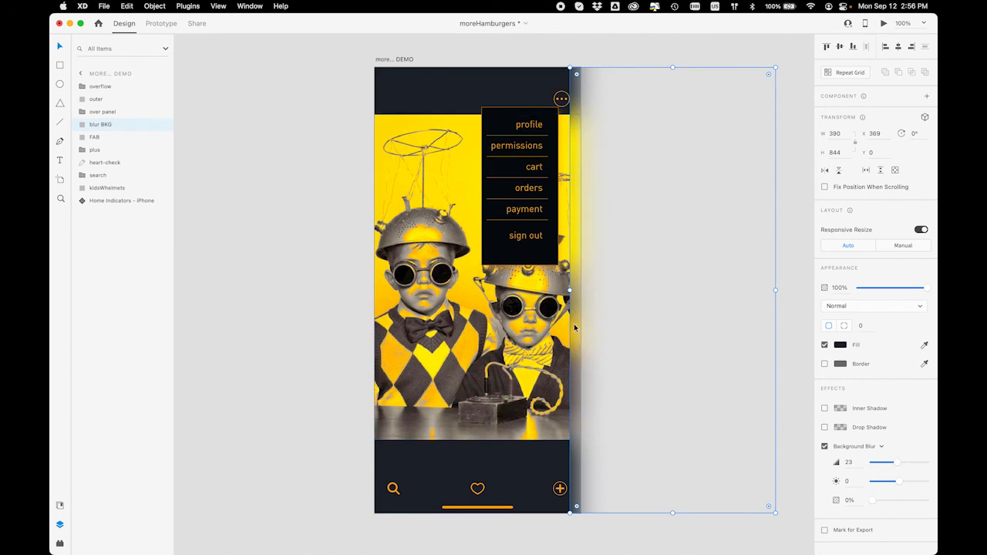
drag(575, 328, 379, 324)
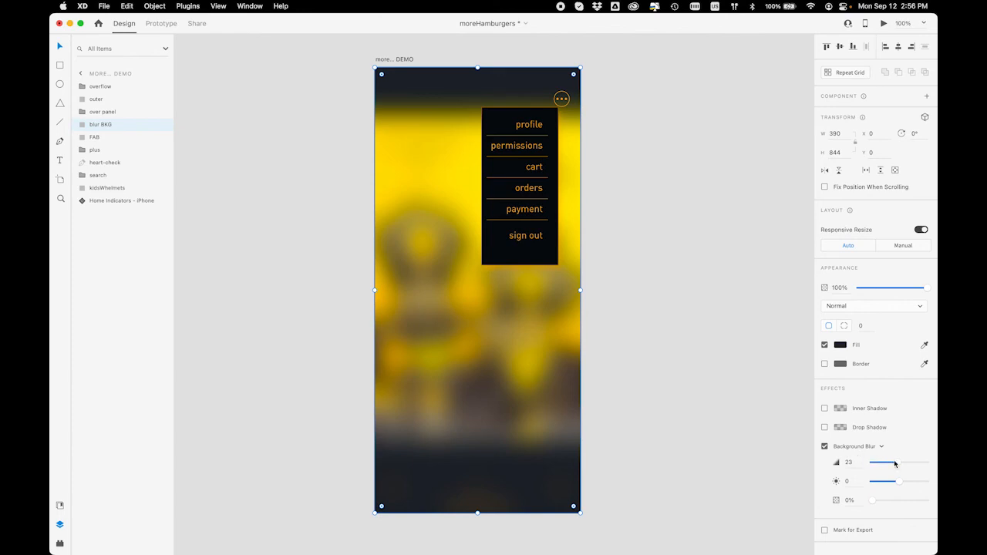
click(824, 447)
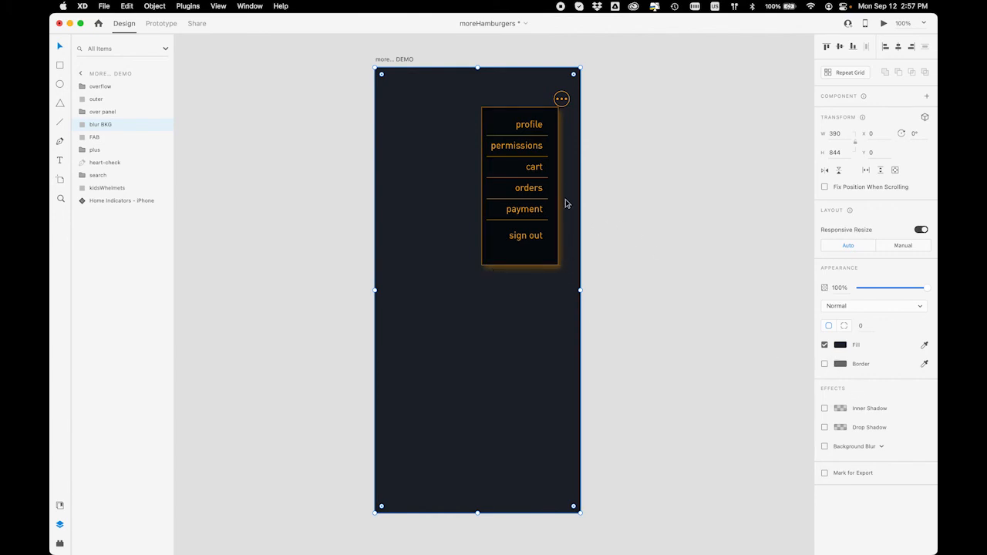
click(824, 446)
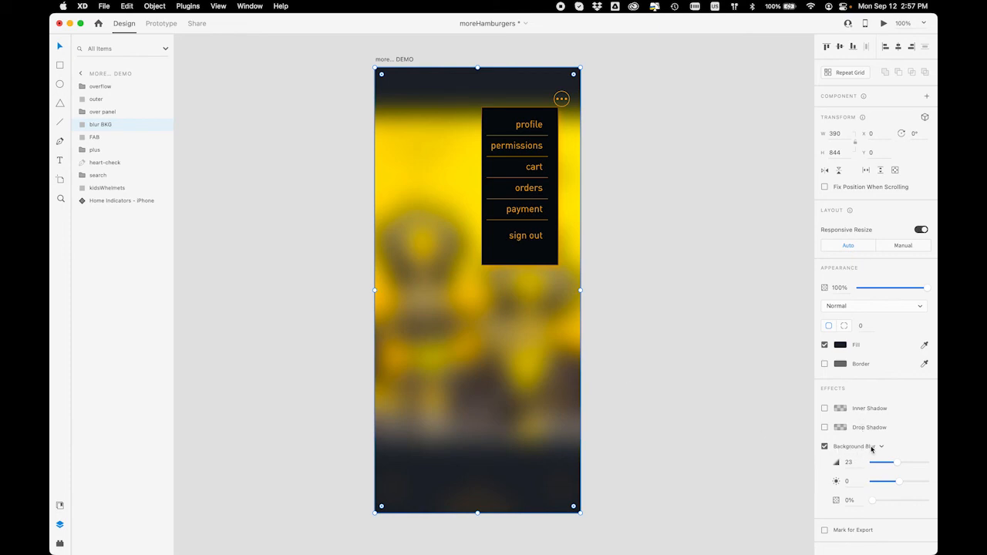
Examine the menu item groups nested inside the over panel group, and collapse the group again
click(528, 241)
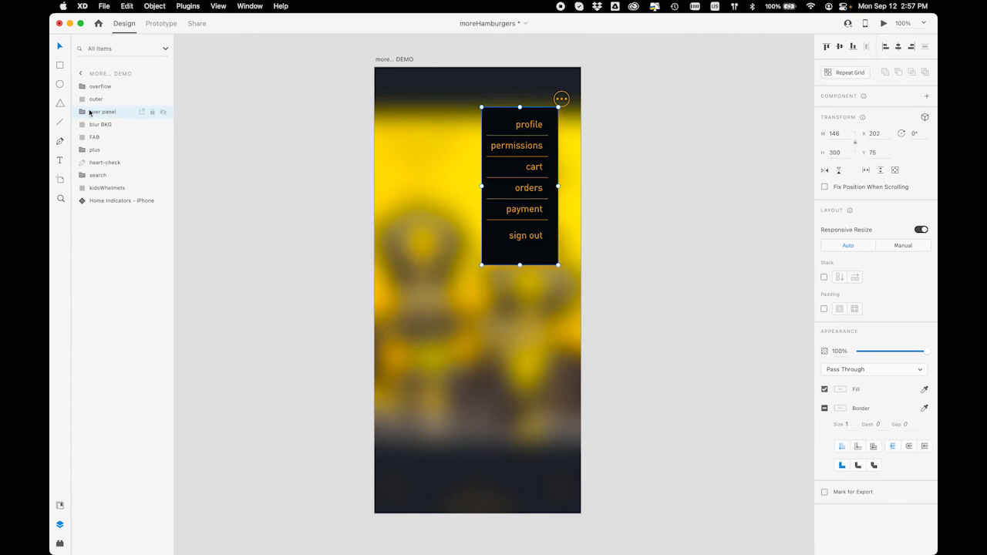
click(82, 112)
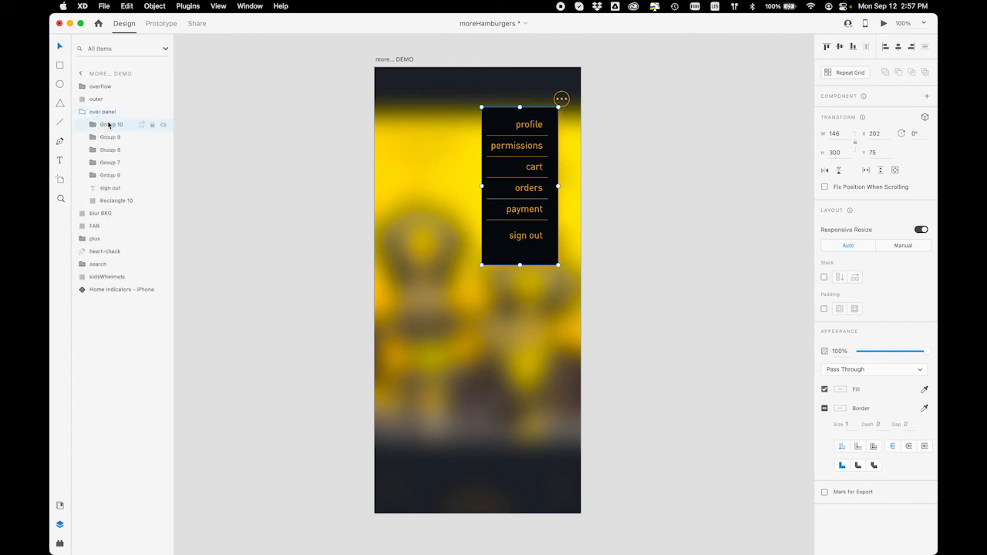
click(108, 125)
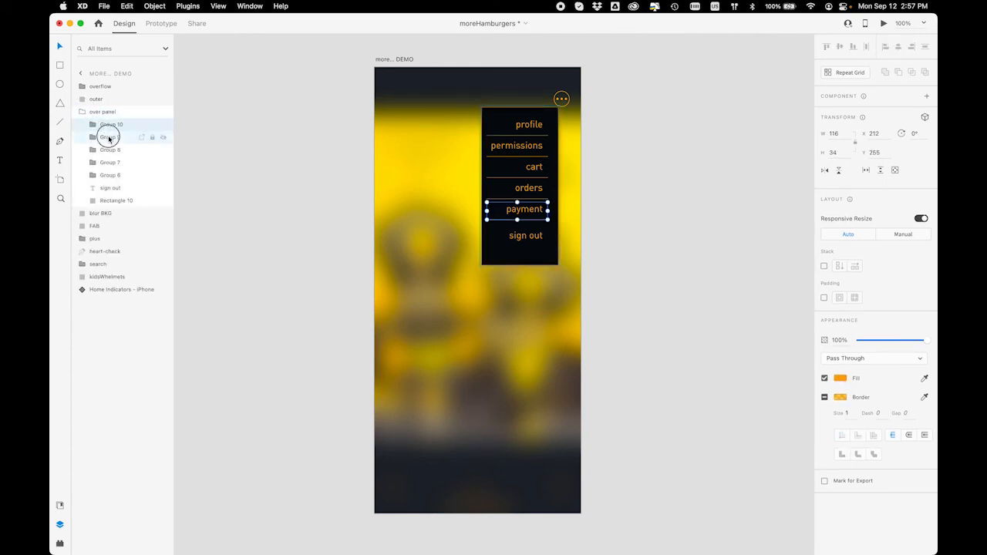
click(108, 137)
click(108, 163)
click(106, 176)
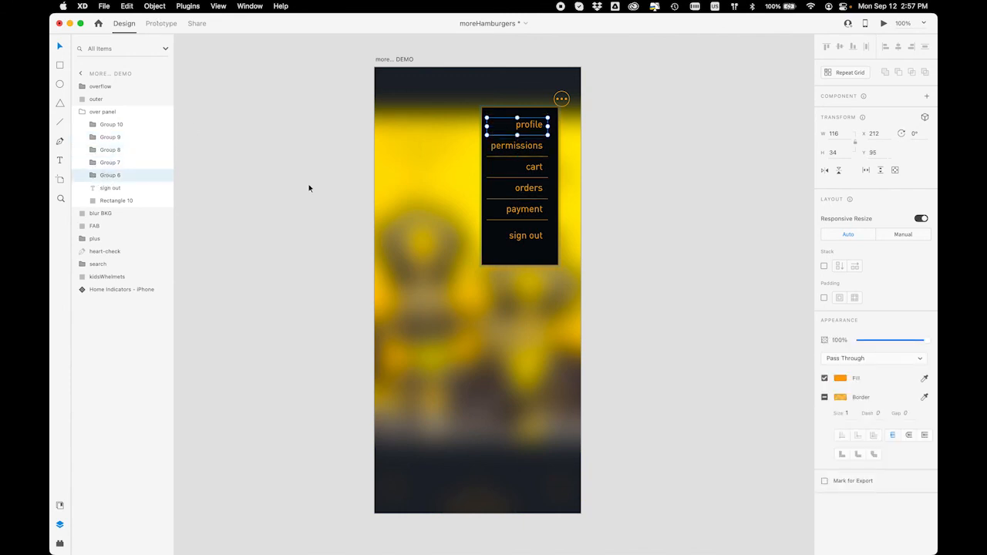
click(81, 112)
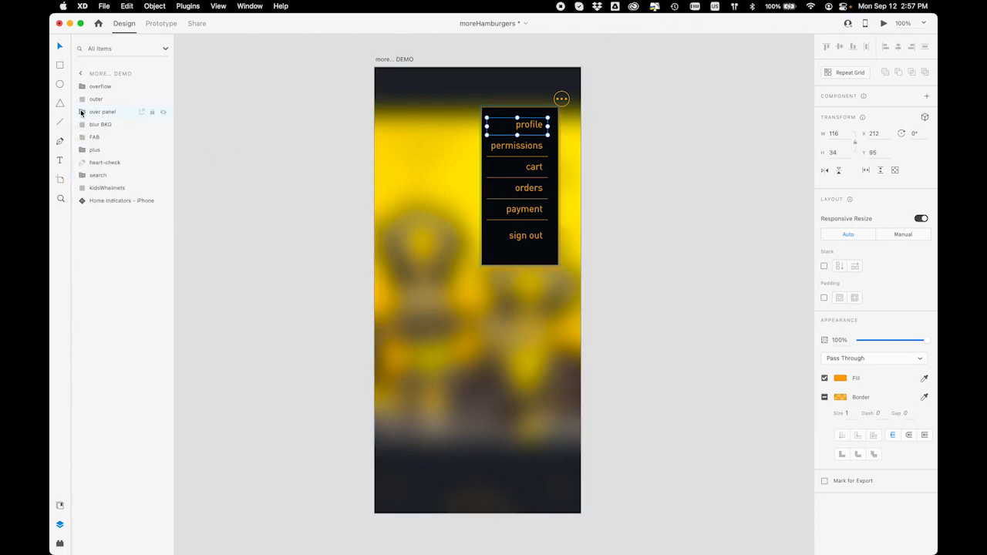
Examine the outer circle and the dots inside the overflow group, leaving the collapsed overflow group selected
click(83, 100)
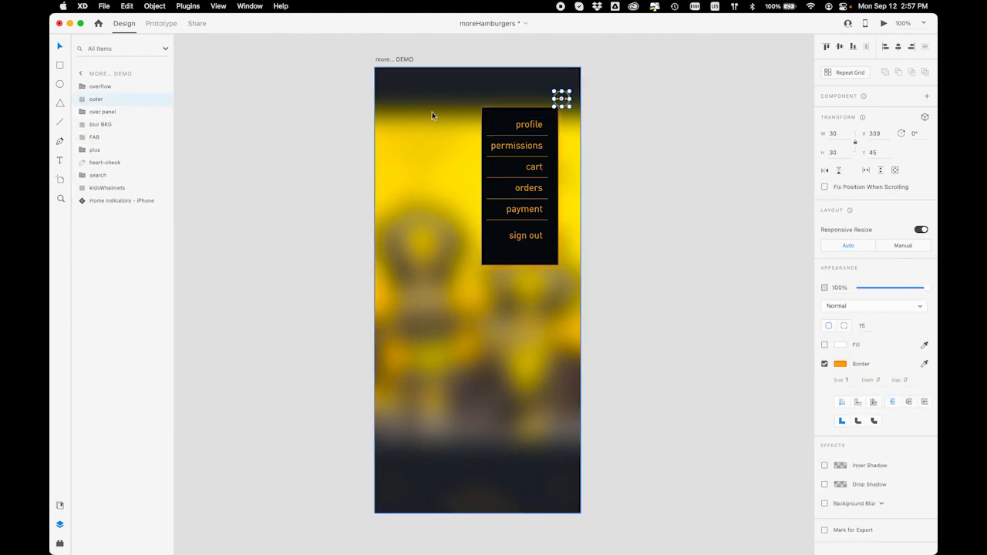
click(99, 87)
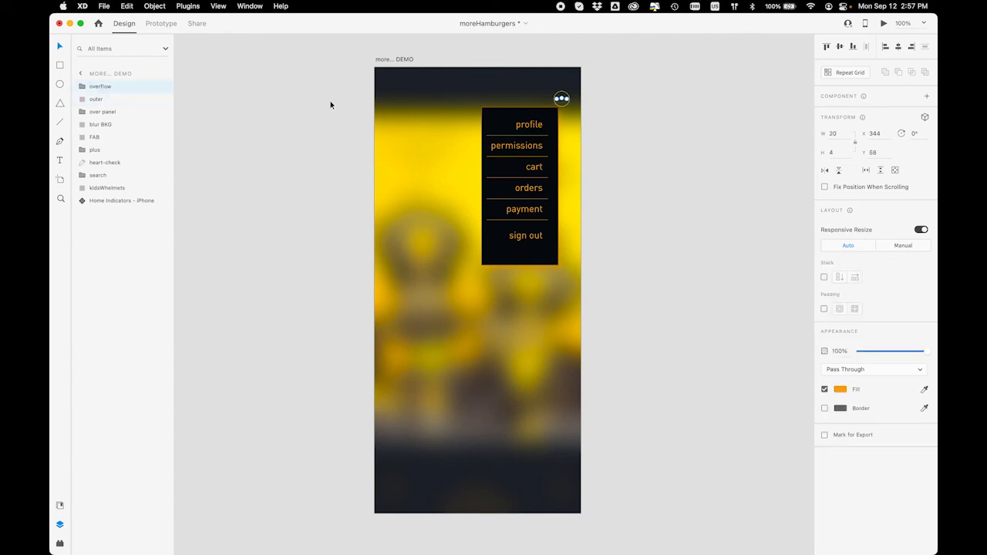
click(81, 87)
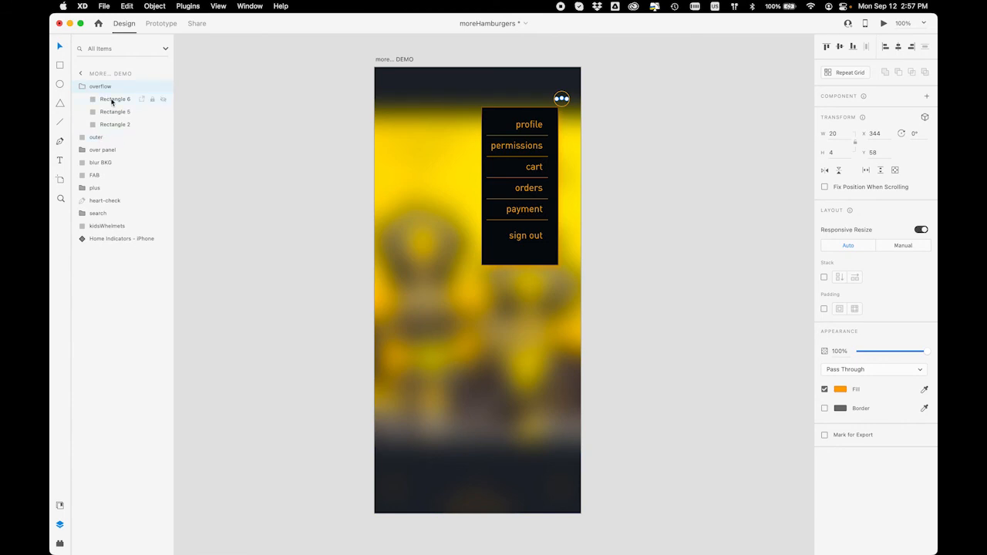
click(82, 88)
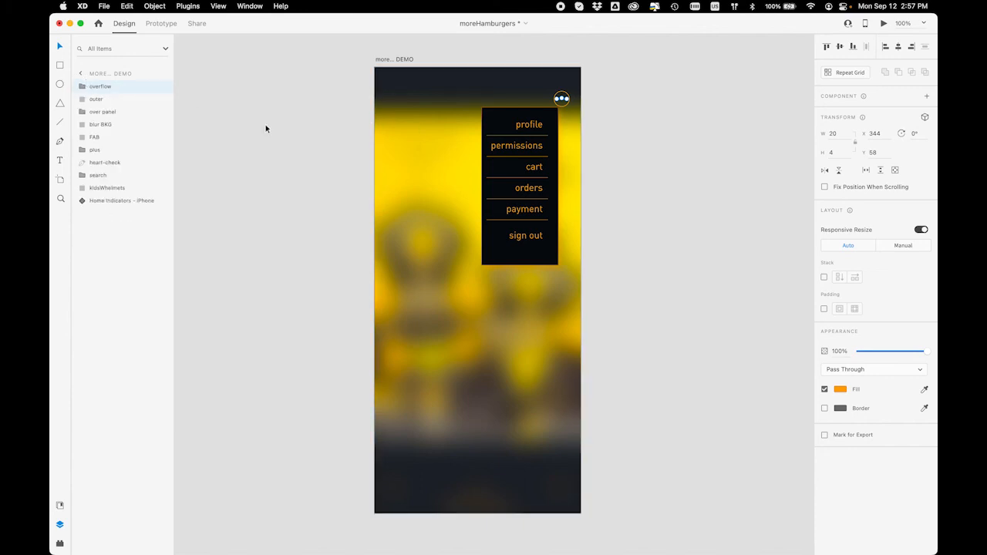
Turn the overflow, outer, over panel and blur BKG layers into one component named "more menu"
shift+click(94, 126)
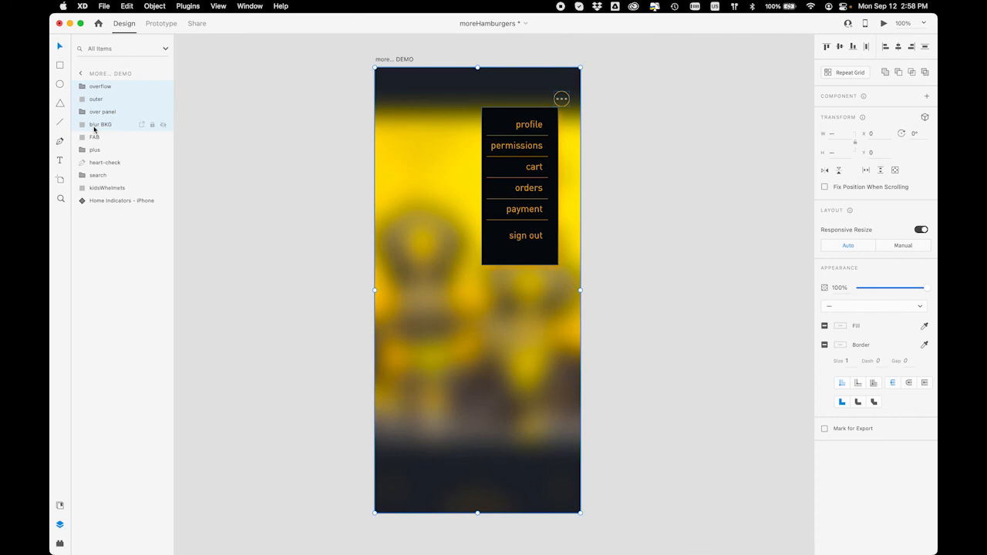
key(super+k)
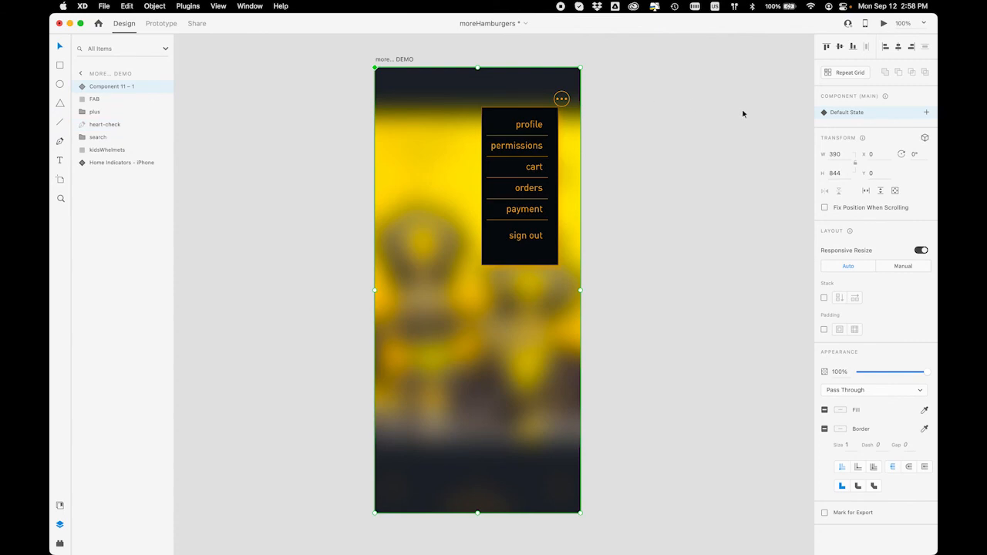
double_click(112, 85)
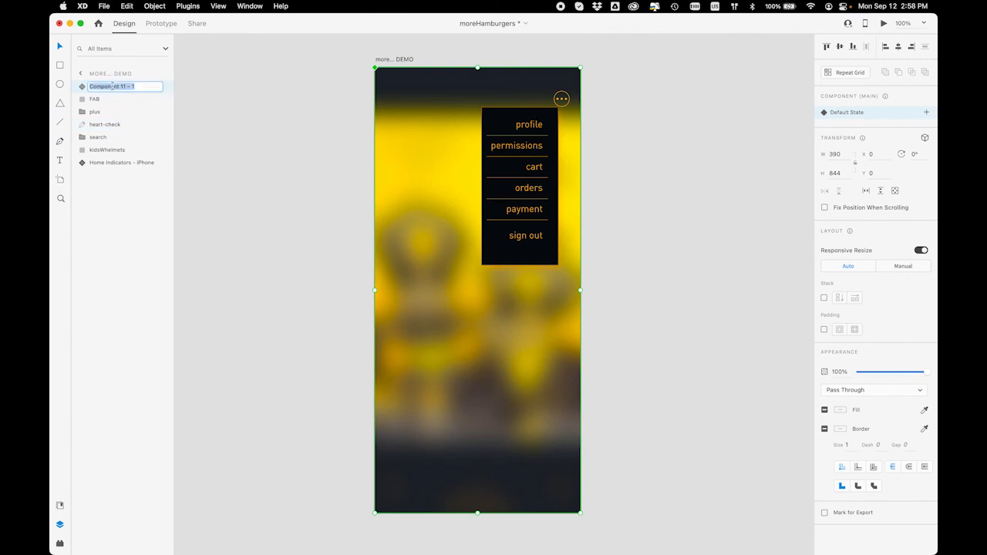
text(more menu)
key(Return)
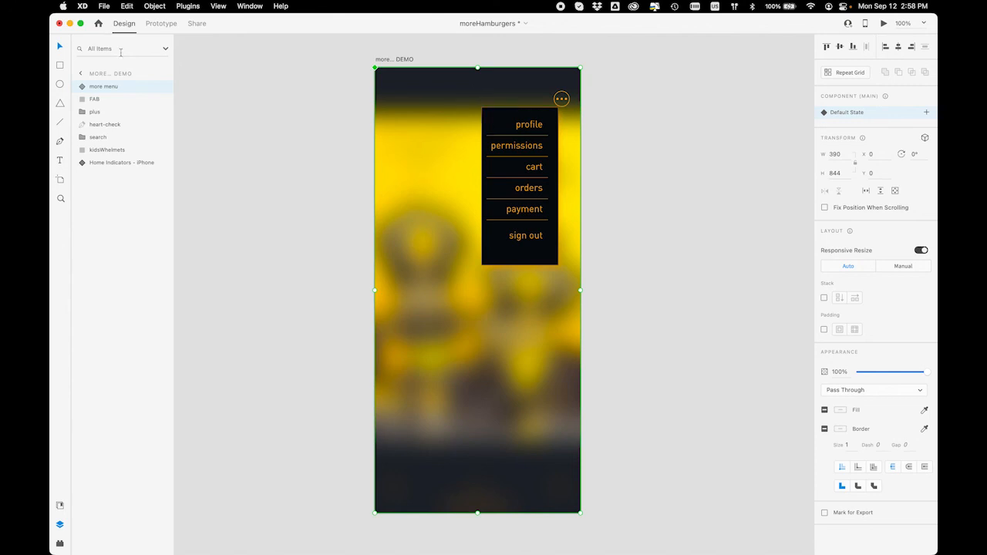
Inside the more menu component, move blur BKG just past the artboard's right edge to X 390 and shrink its width to 1
click(84, 87)
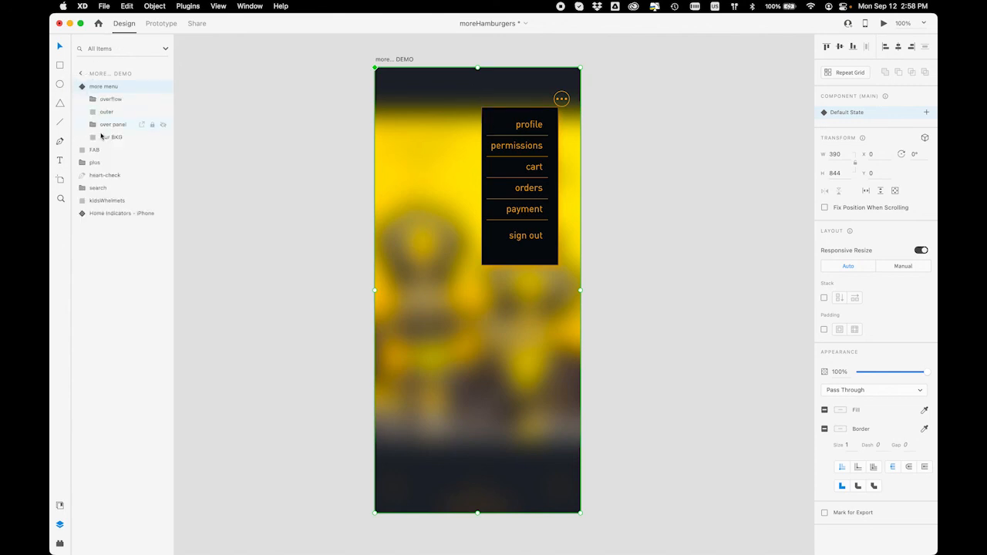
click(105, 137)
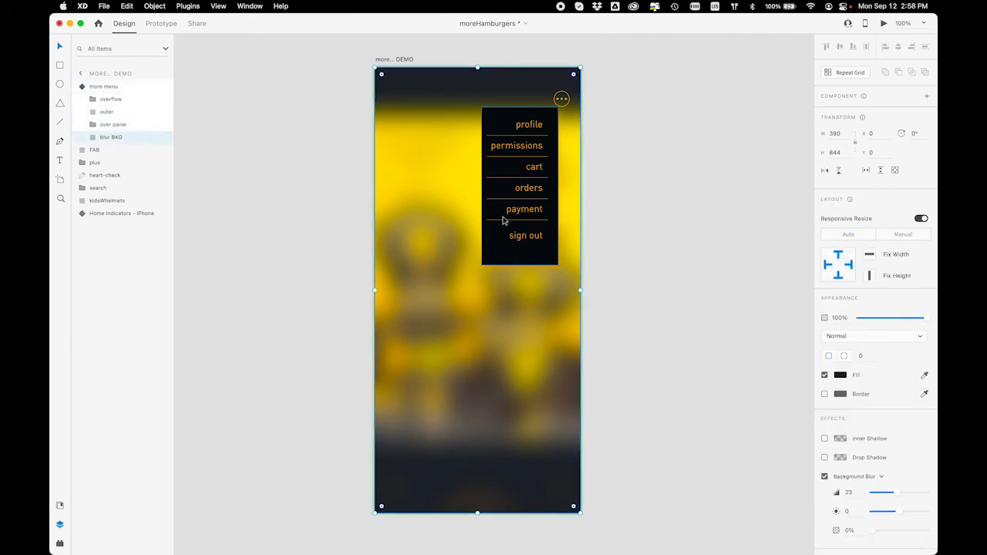
drag(429, 323, 633, 315)
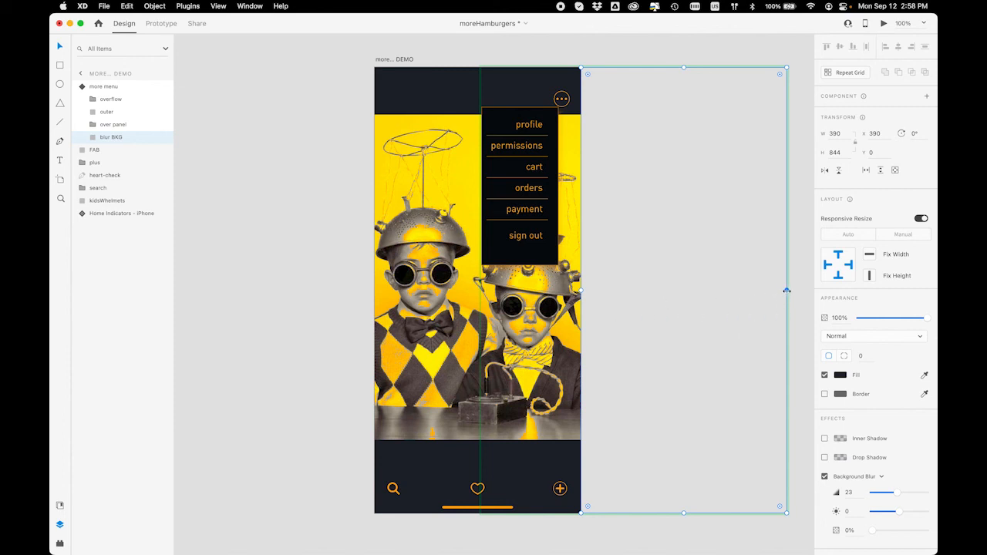
drag(787, 291, 582, 301)
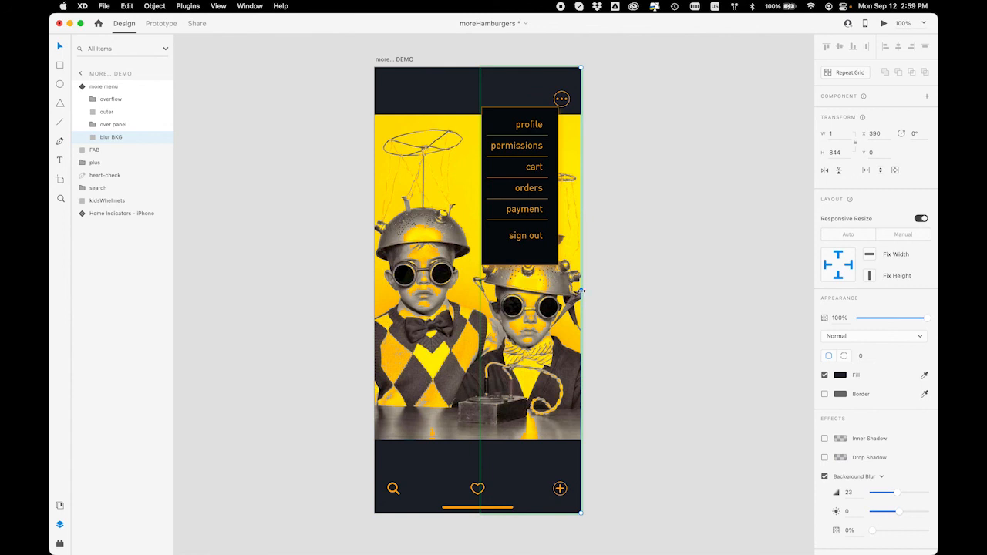
mouse_move(581, 291)
mouse_down()
mouse_move(366, 276)
mouse_move(581, 283)
mouse_up()
click(455, 322)
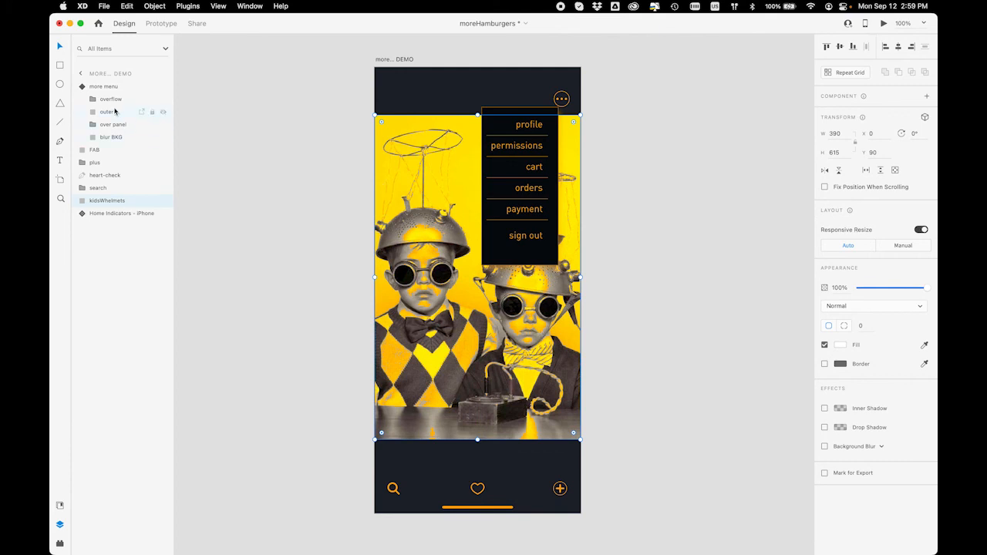
Try to resize the more menu component from its left edge, and undo that change
click(98, 86)
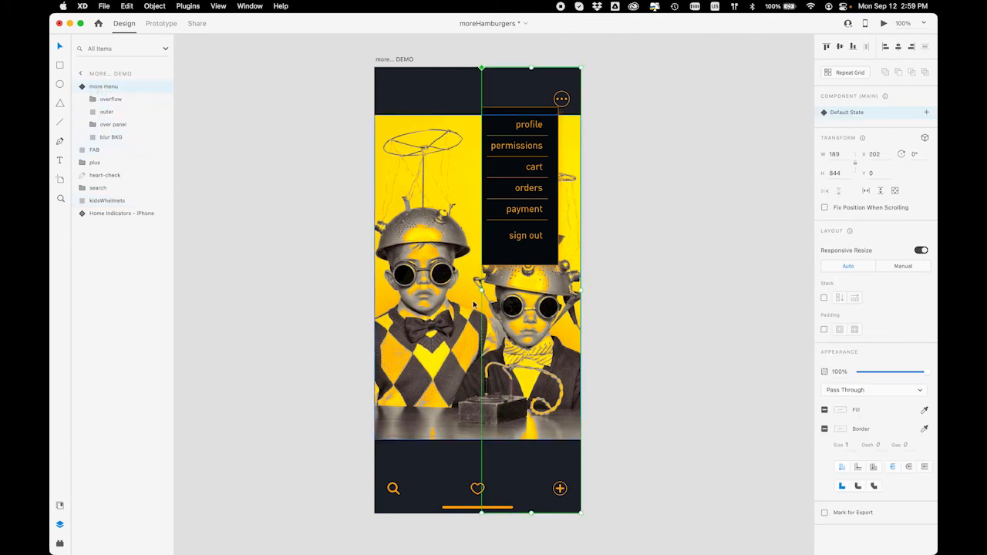
drag(481, 290, 571, 290)
key(super+z)
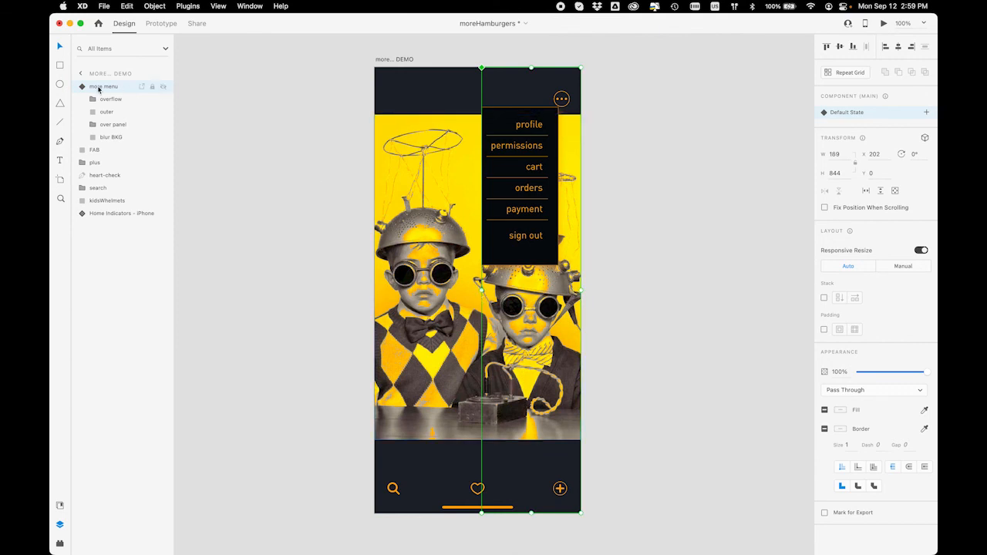
click(122, 140)
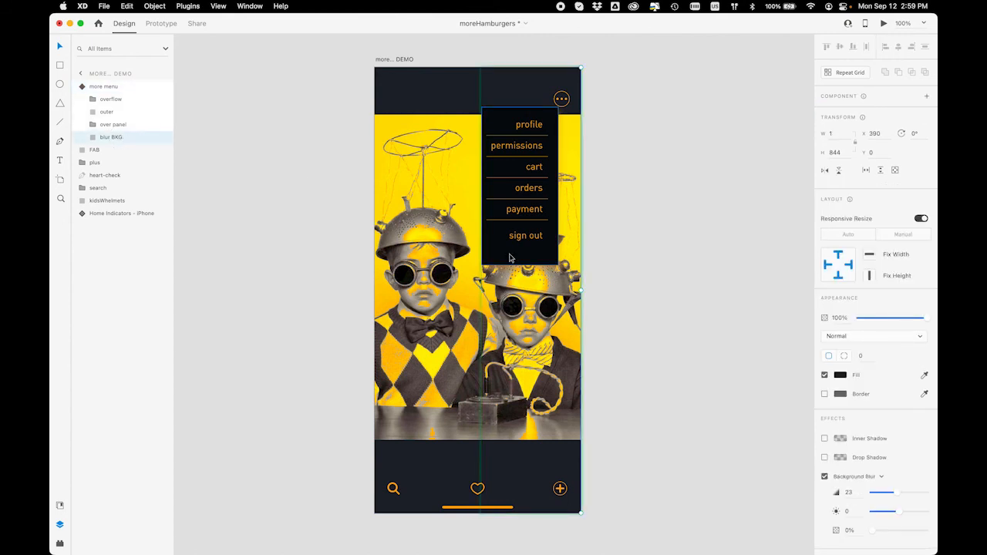
click(482, 337)
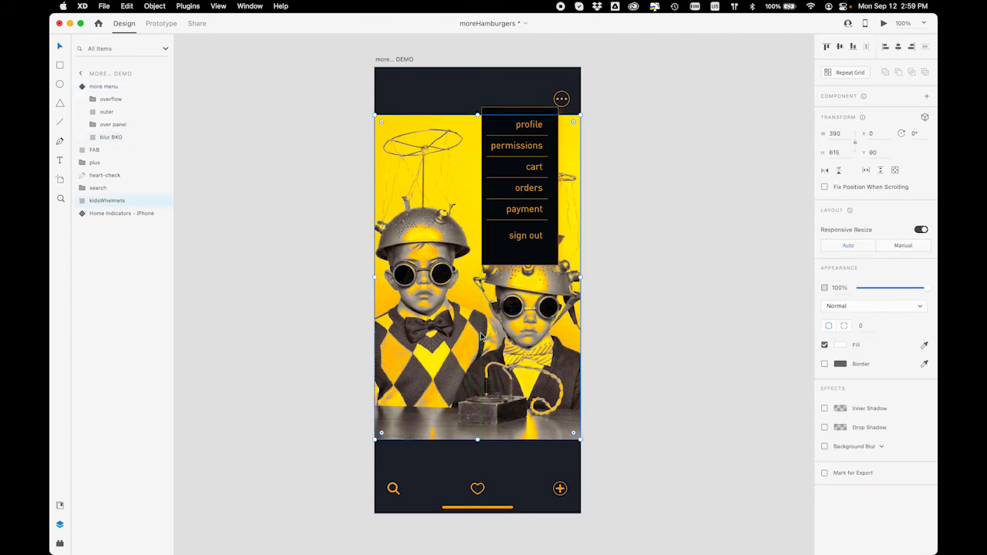
click(109, 140)
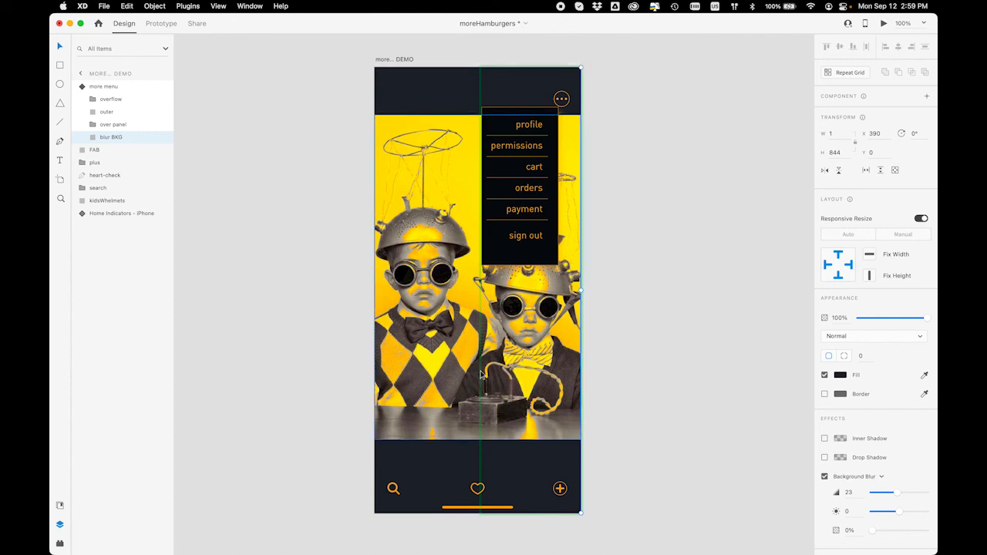
mouse_move(580, 291)
mouse_down()
mouse_move(540, 297)
mouse_move(583, 291)
mouse_up()
Move the over panel group out past the artboard's right edge to X 501, keeping it at Y 75, and clear the selection
click(122, 126)
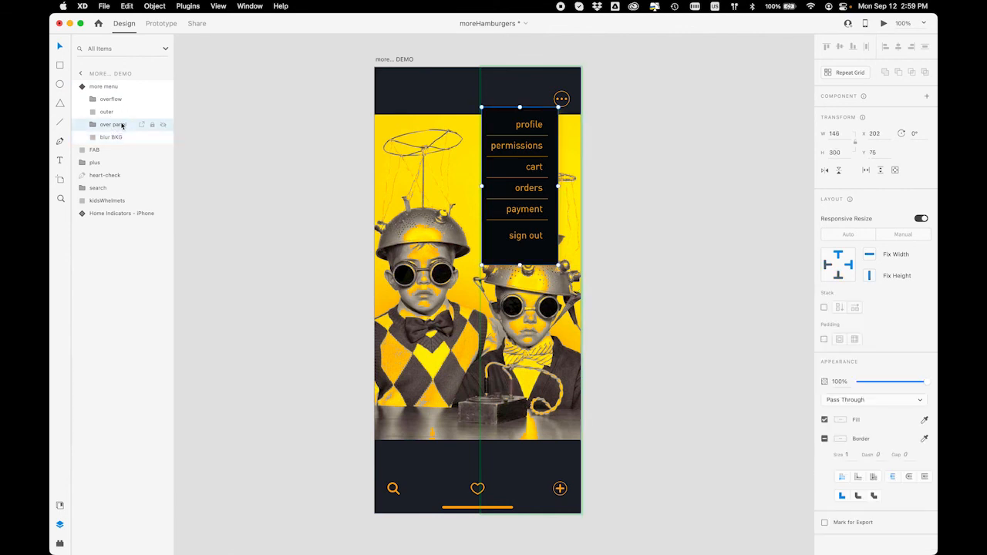
drag(503, 123, 603, 118)
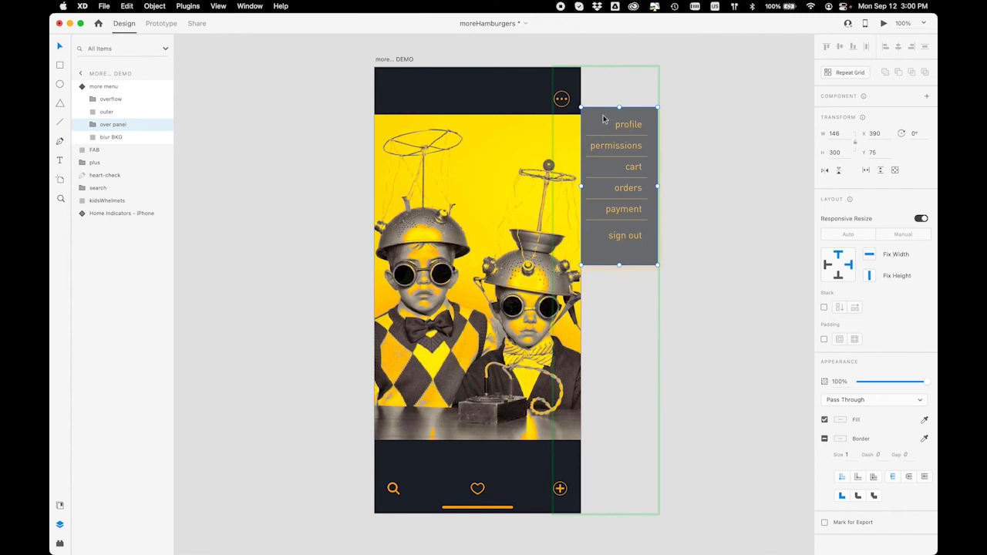
drag(604, 118, 662, 118)
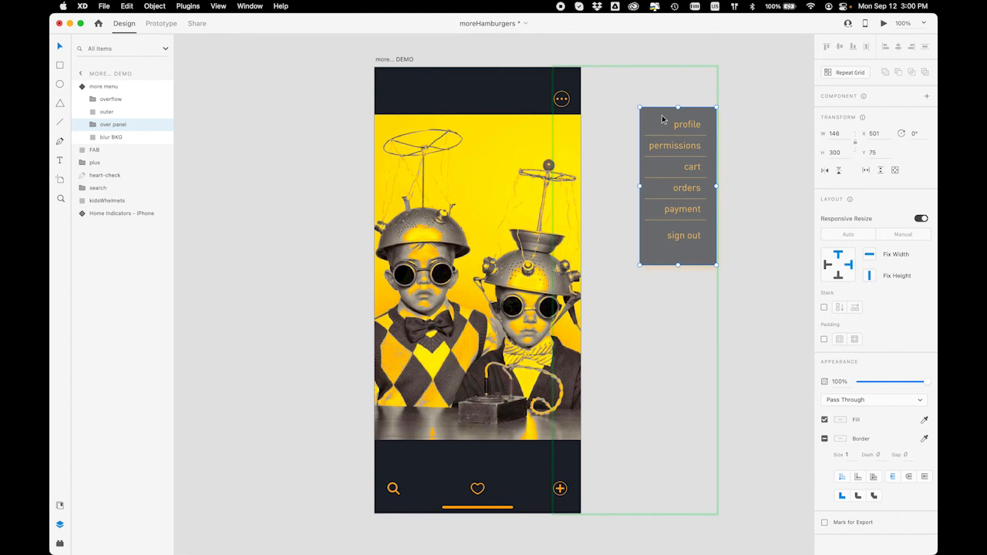
click(112, 112)
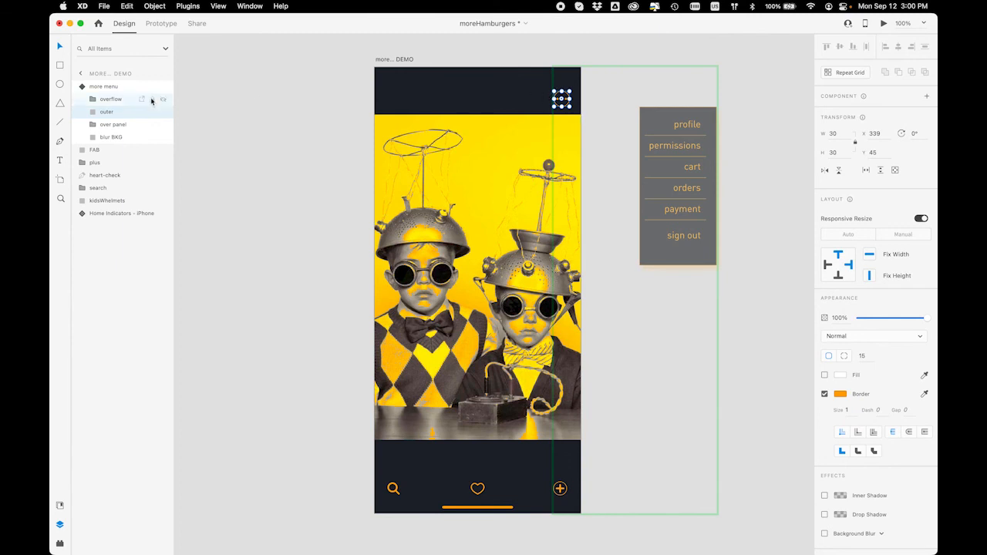
click(117, 100)
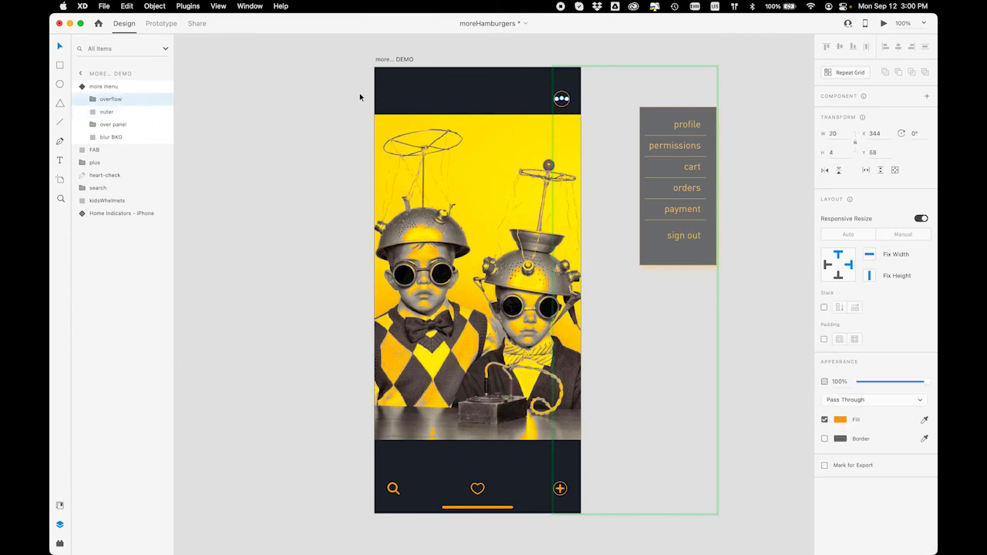
click(454, 112)
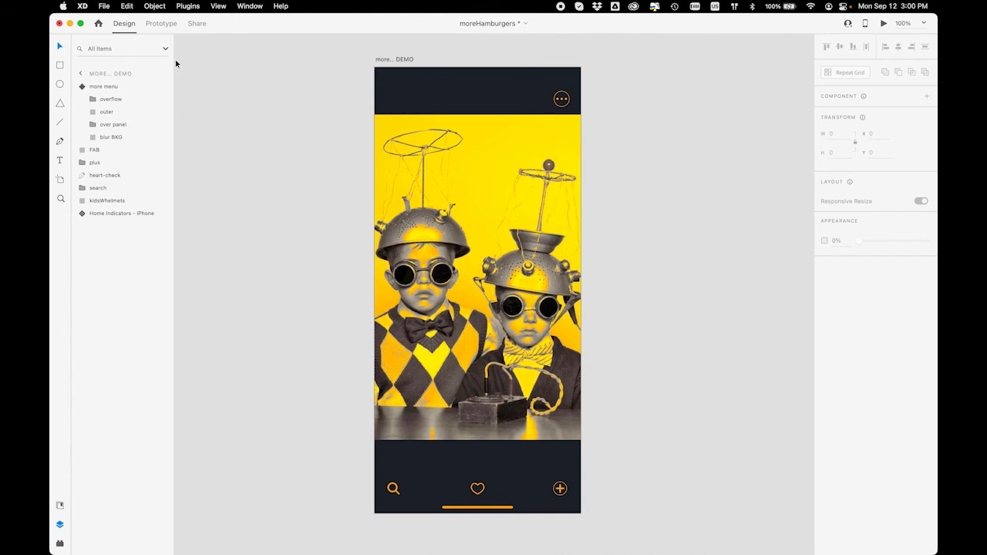
Add a new state named "more open" to the more menu component
click(108, 86)
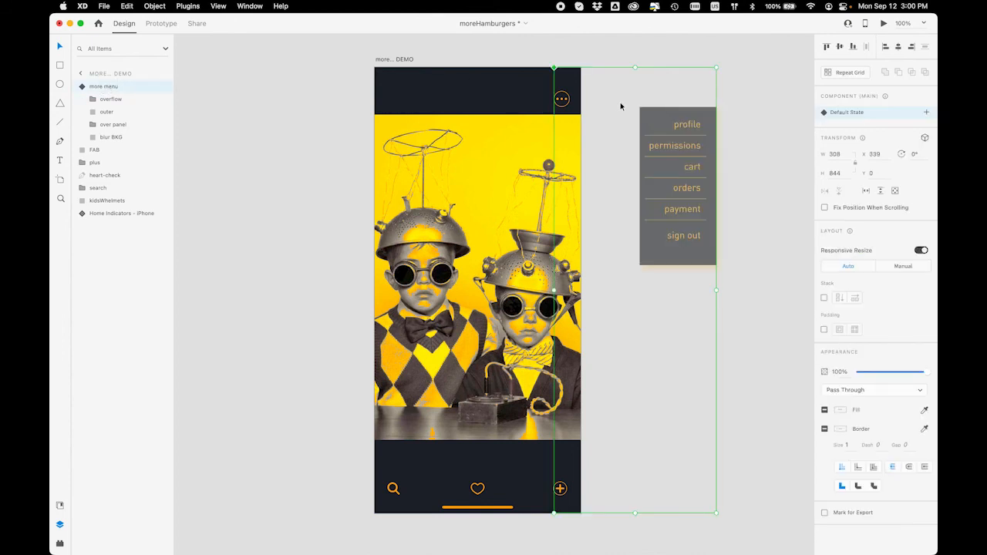
click(924, 114)
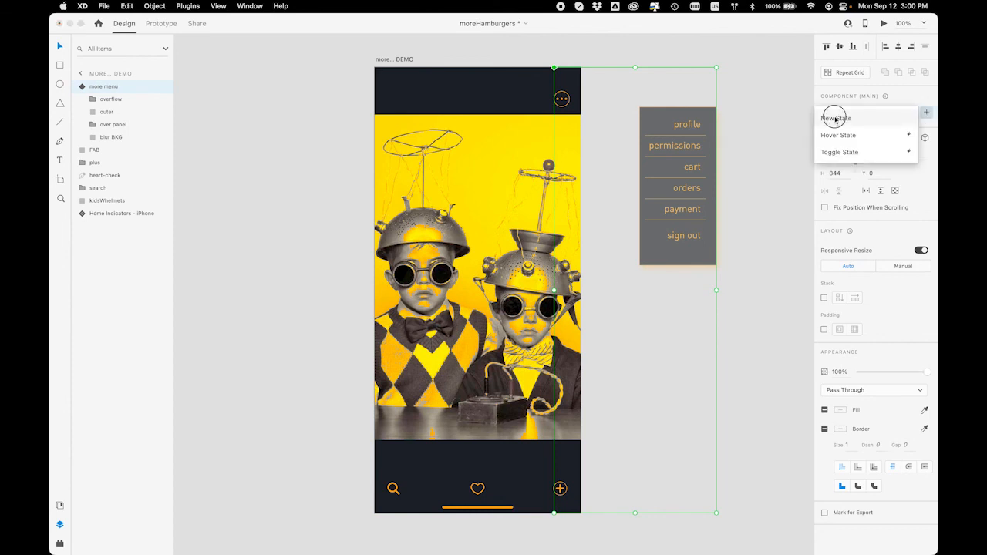
click(833, 117)
text(open)
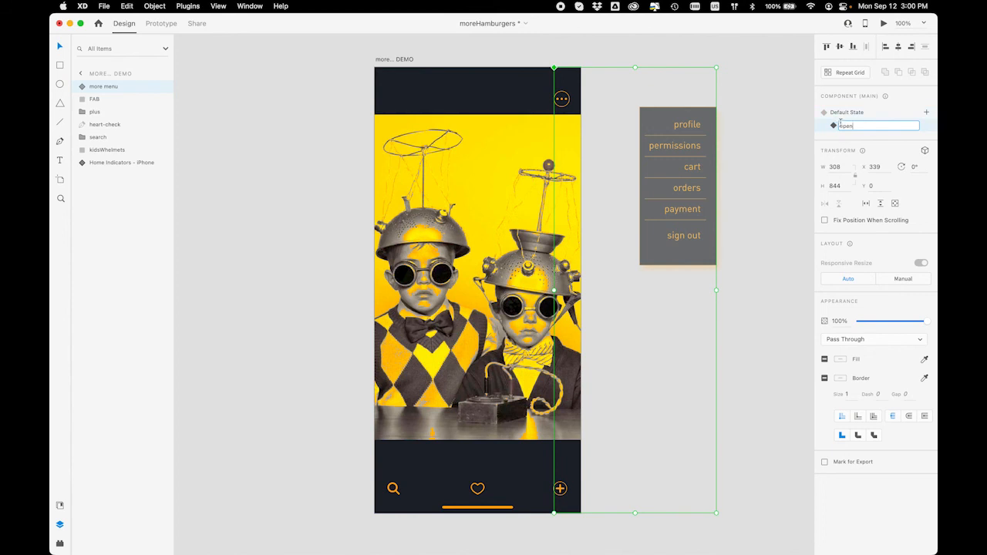
text(more)
key(Return)
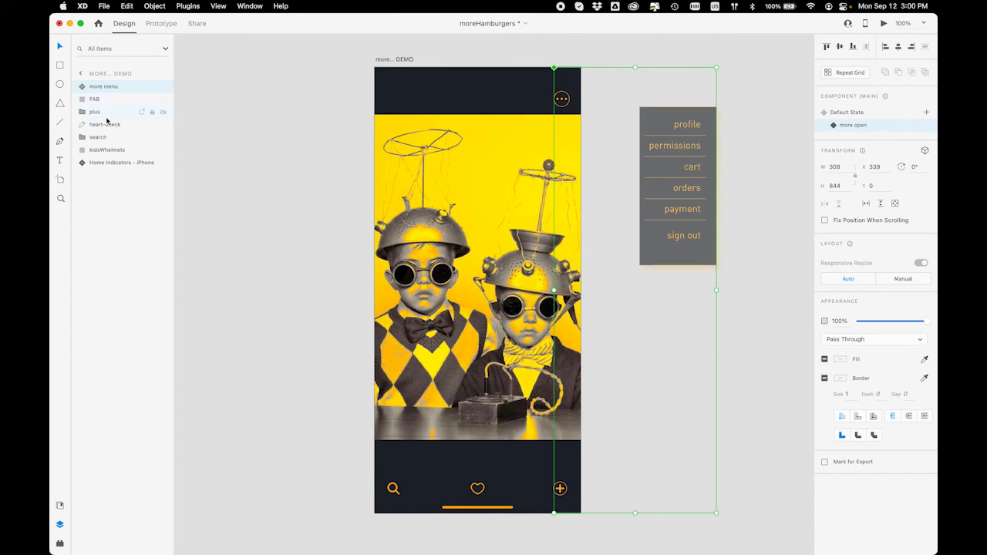
In the more open state, stretch blur BKG leftward across the whole artboard to X 0, width 391
click(82, 87)
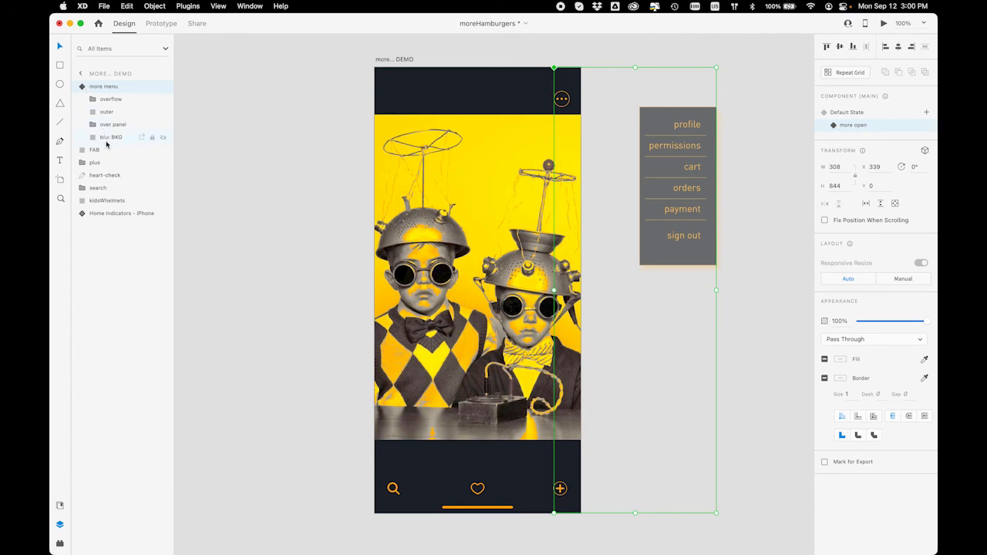
click(107, 137)
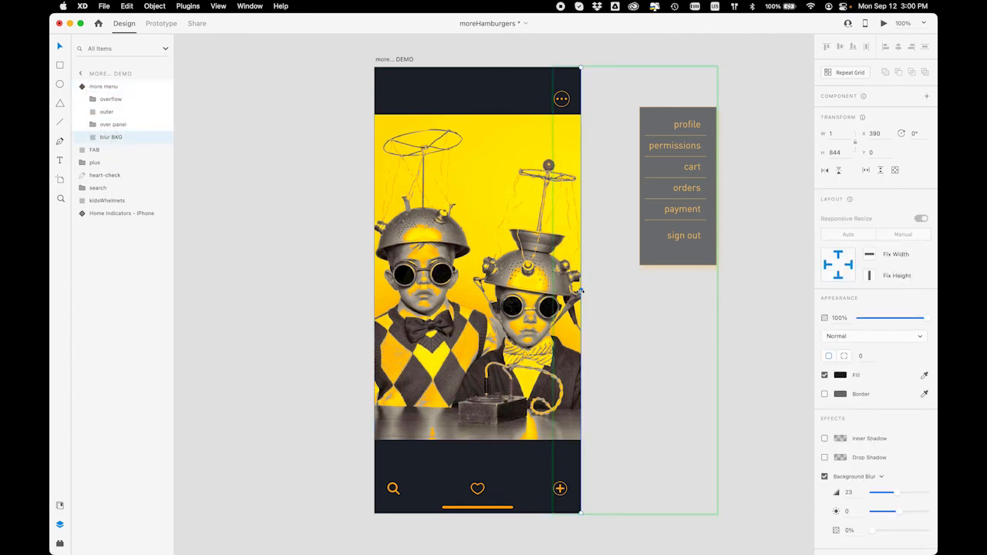
drag(567, 292, 372, 282)
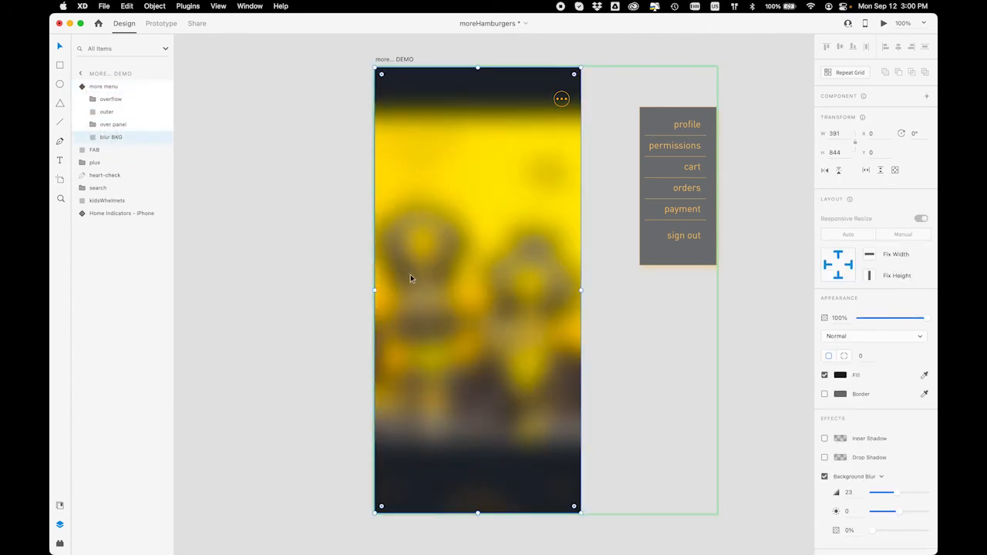
Move the over panel group back onto the artboard below the overflow icon, at X 195, Y 75
click(87, 125)
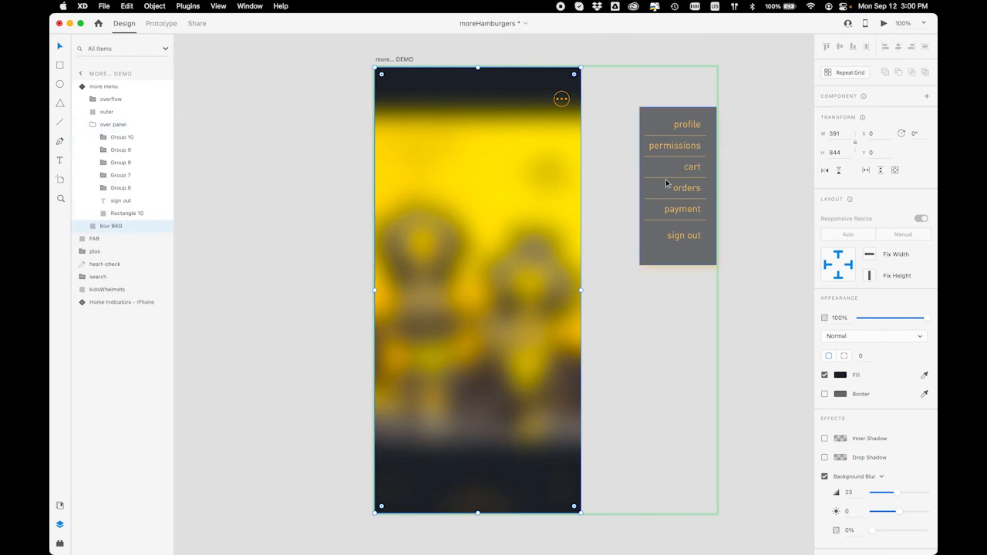
click(87, 125)
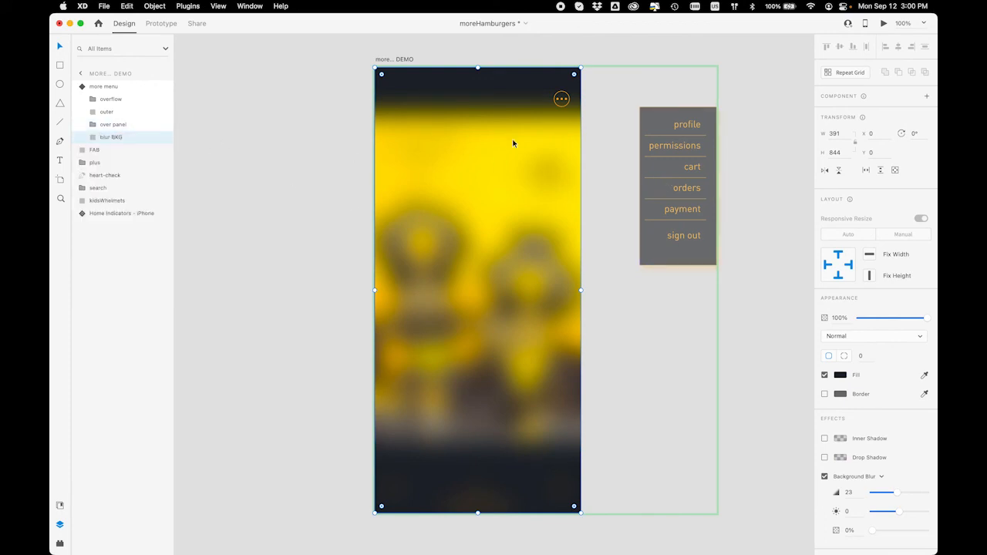
click(92, 125)
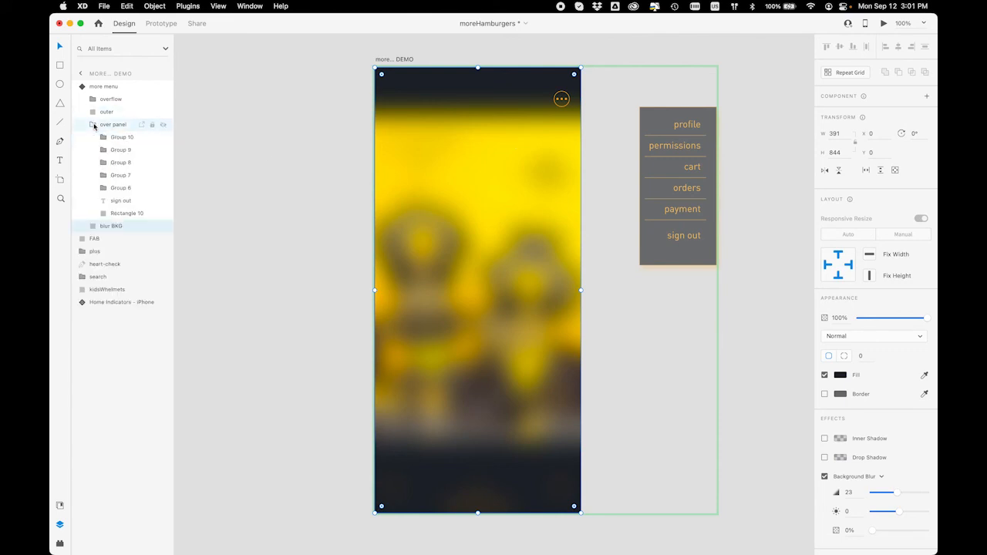
click(90, 126)
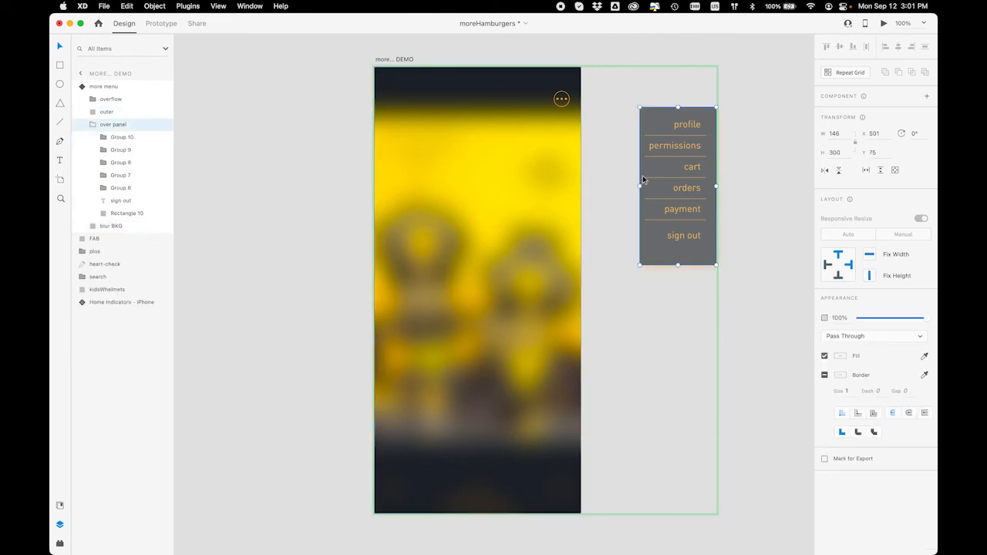
drag(645, 179, 488, 169)
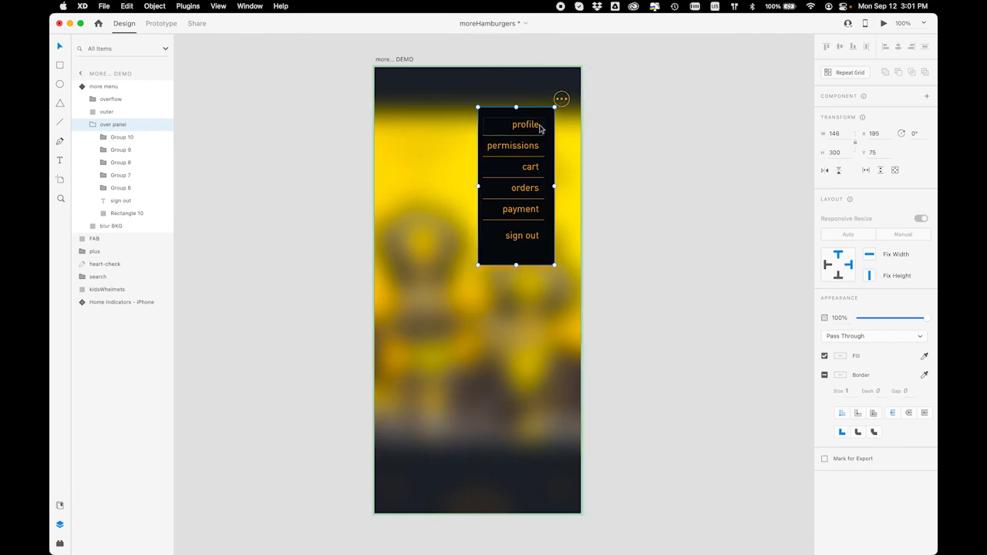
Inside the overflow group, unlock the proportions of the rightmost dot, Rectangle 6, and set its width to 20
click(105, 114)
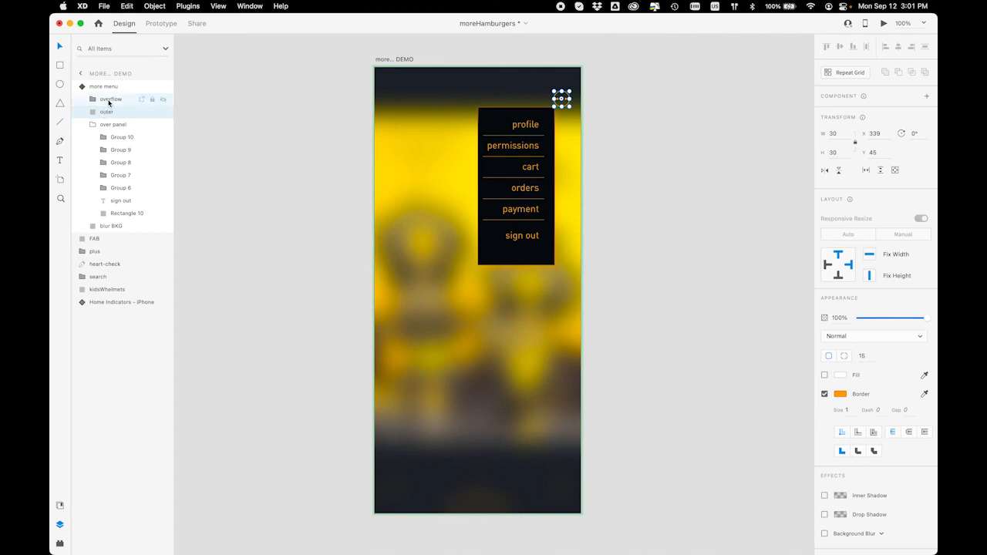
click(110, 99)
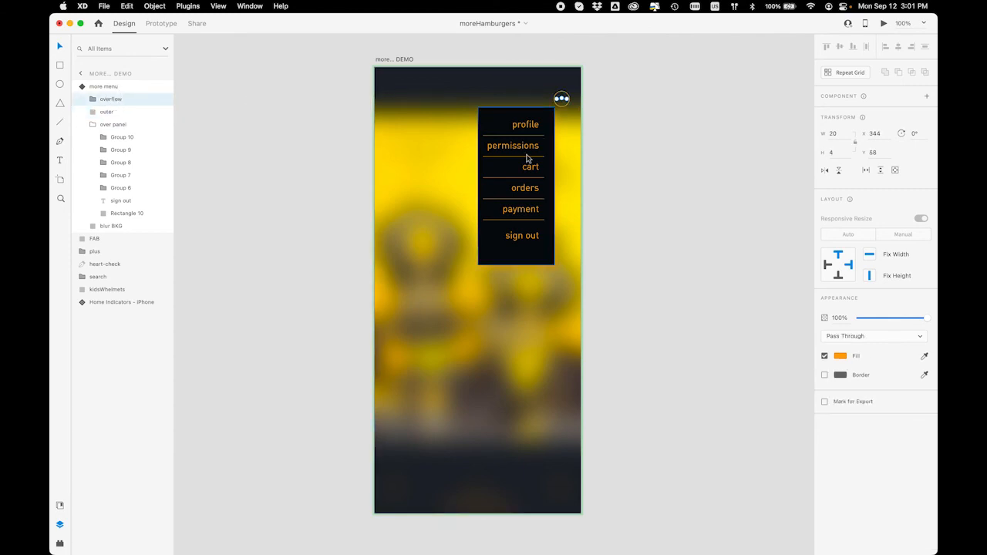
scroll(527, 159, up, 10)
scroll(527, 159, up, 10)
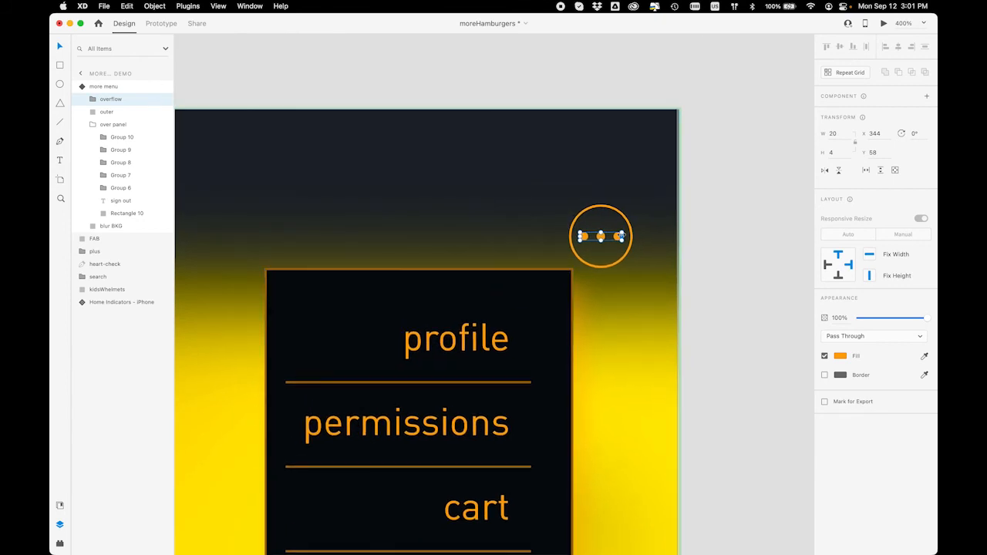
click(700, 249)
click(598, 233)
click(88, 99)
click(120, 112)
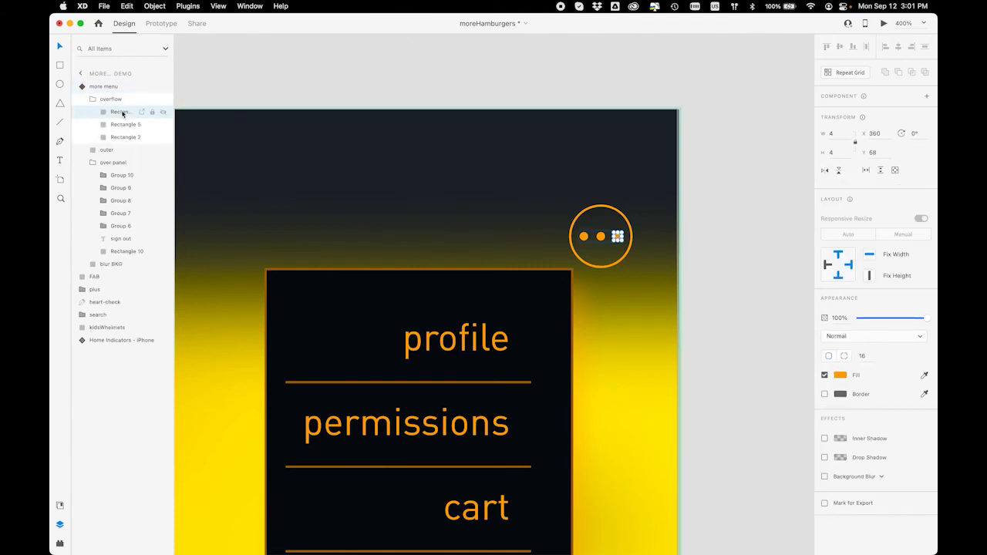
click(854, 142)
click(832, 135)
text(20)
key(Return)
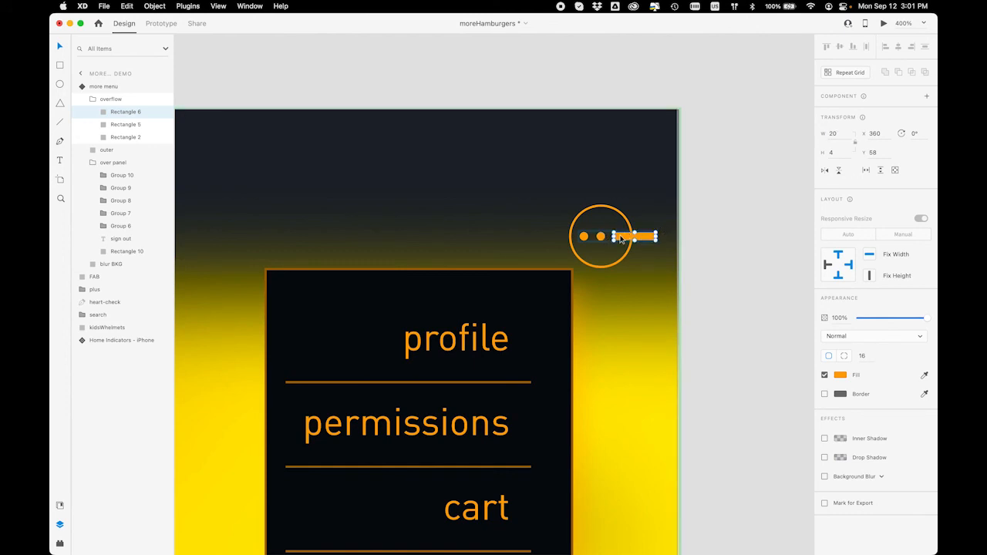
Center the Rectangle 6 bar in the outer circle at X 344 and rotate it into a diagonal descending to the right
drag(639, 241, 609, 241)
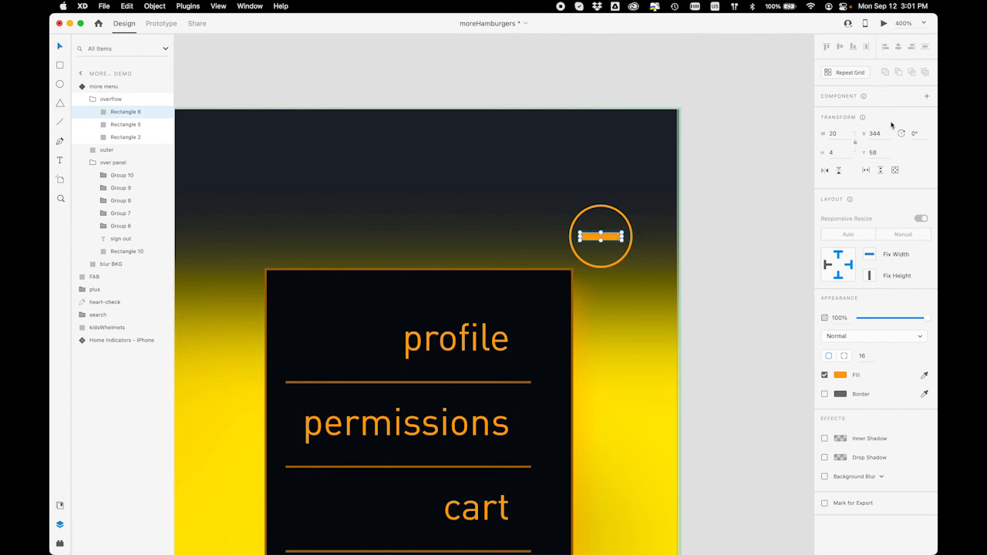
click(913, 134)
key(Return)
Set the leftmost dot, Rectangle 2, to width 20 and rotate it -45° to complete the X
click(583, 236)
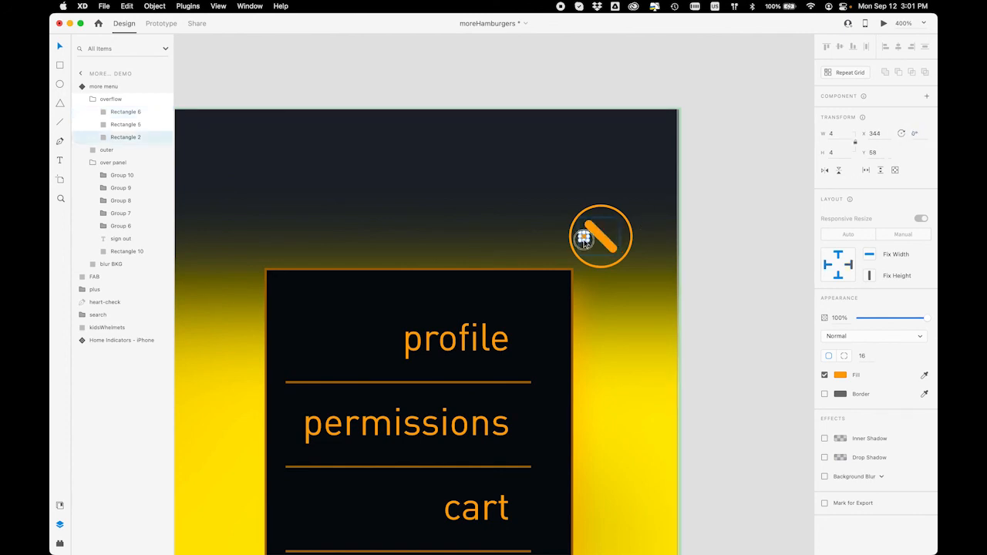
click(834, 134)
key(Return)
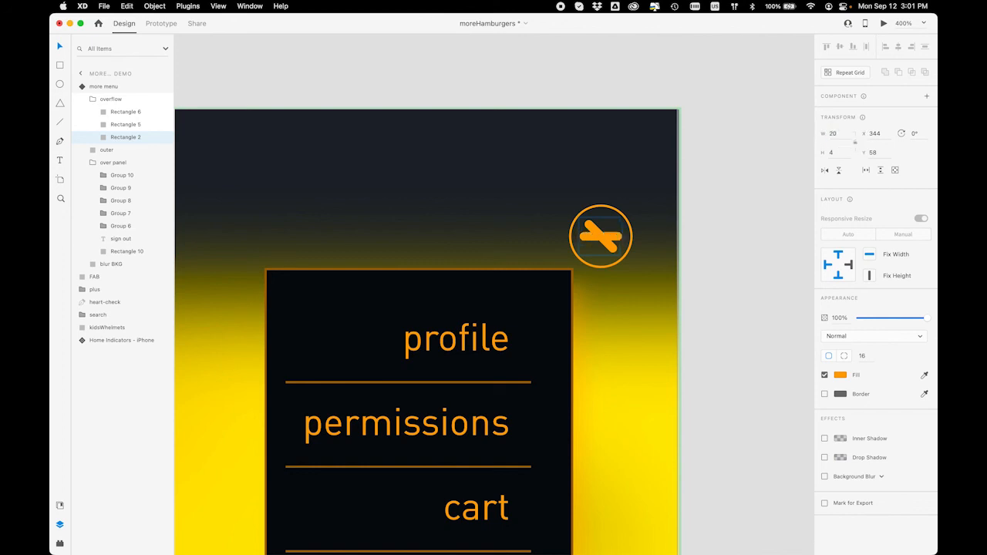
click(914, 134)
text(-45)
key(Return)
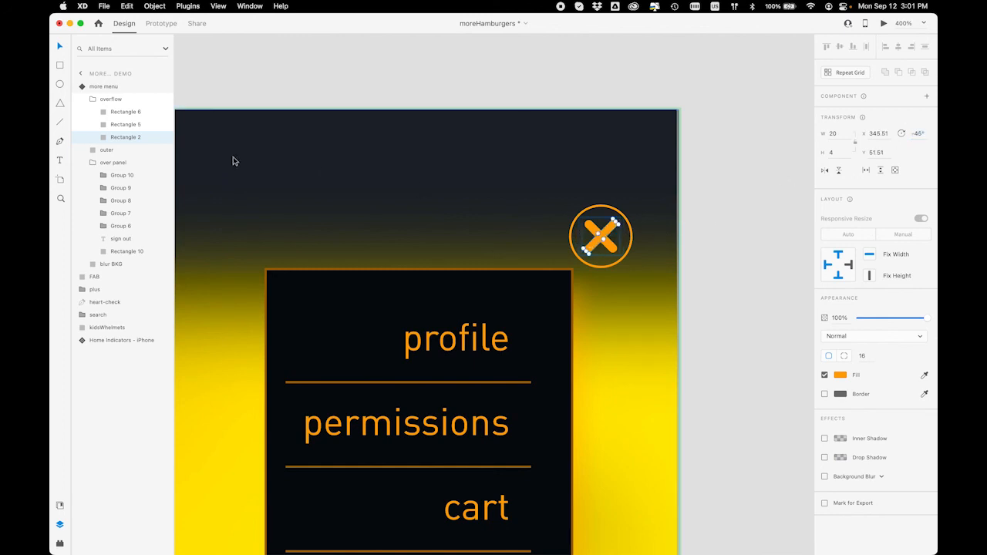
Examine the middle dot of the overflow icon and the menu item groups inside over panel
click(105, 125)
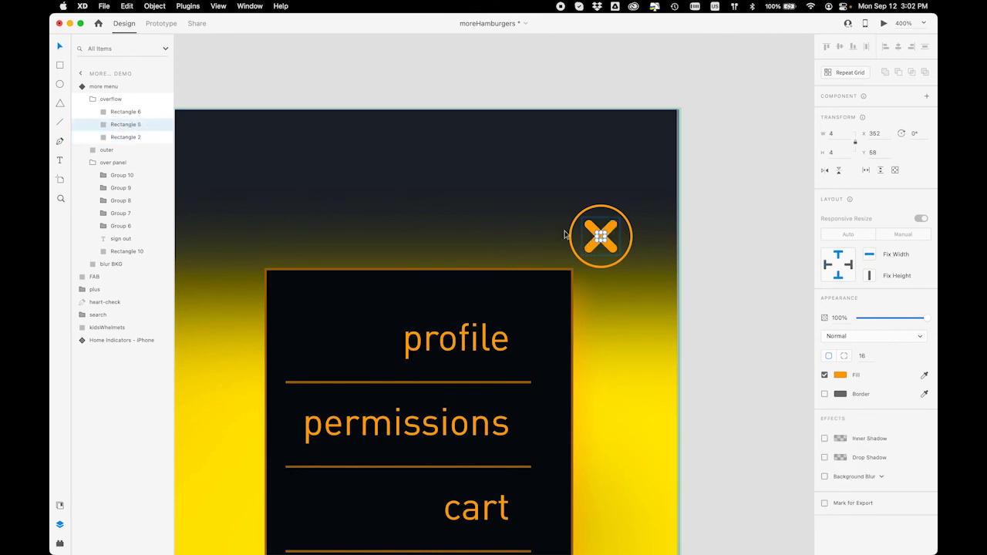
key(super+1)
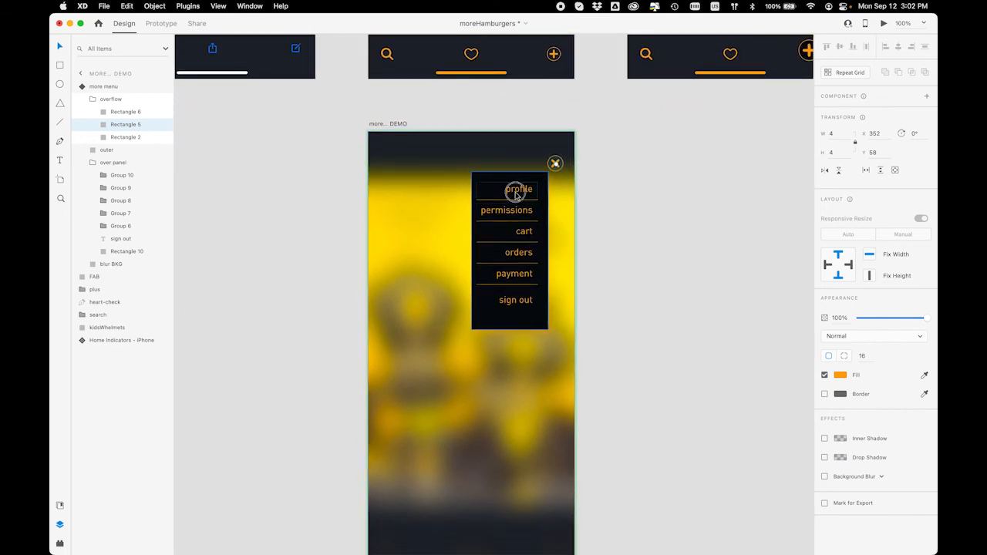
click(517, 196)
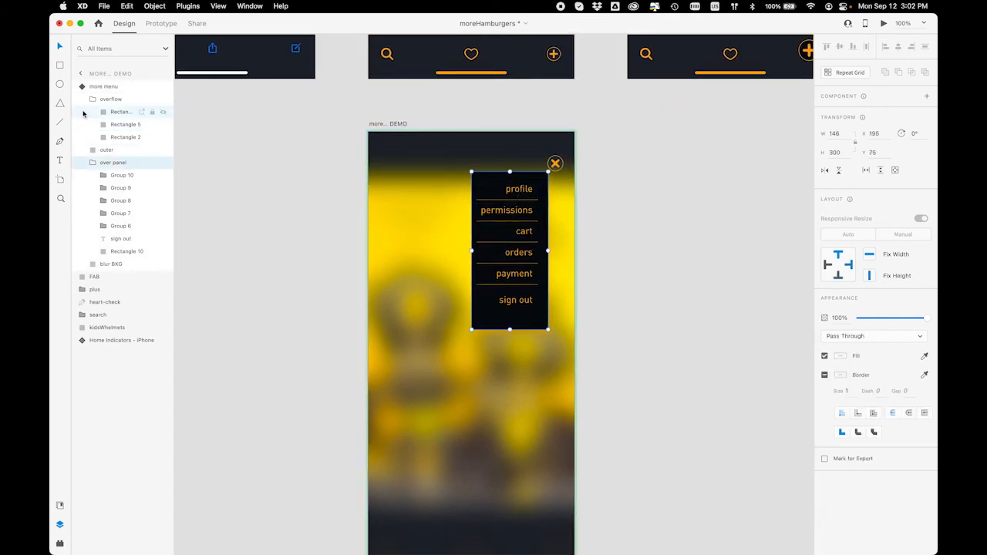
click(114, 178)
click(116, 188)
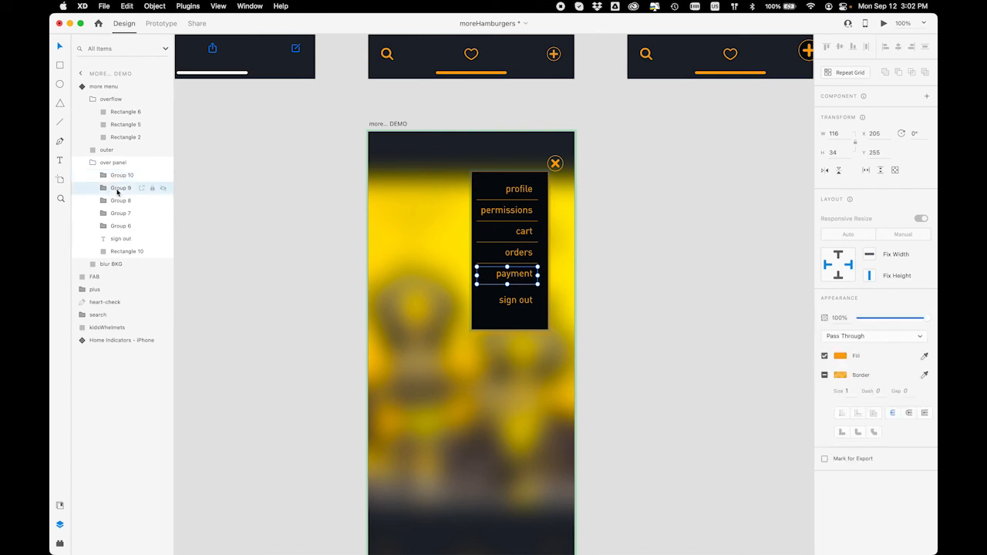
click(117, 212)
click(119, 228)
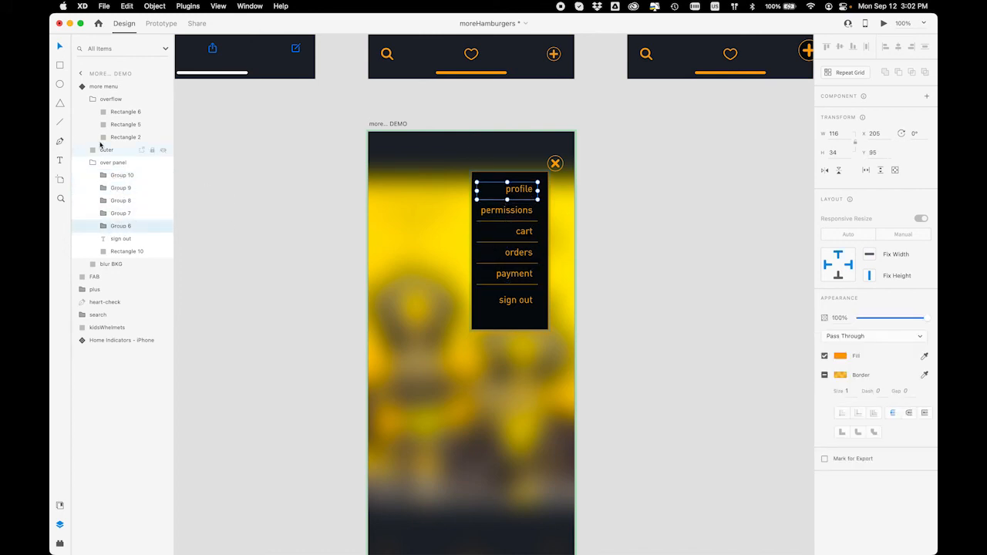
Try narrowing the Default State of the more menu component from its left edge, and undo the resize
click(99, 88)
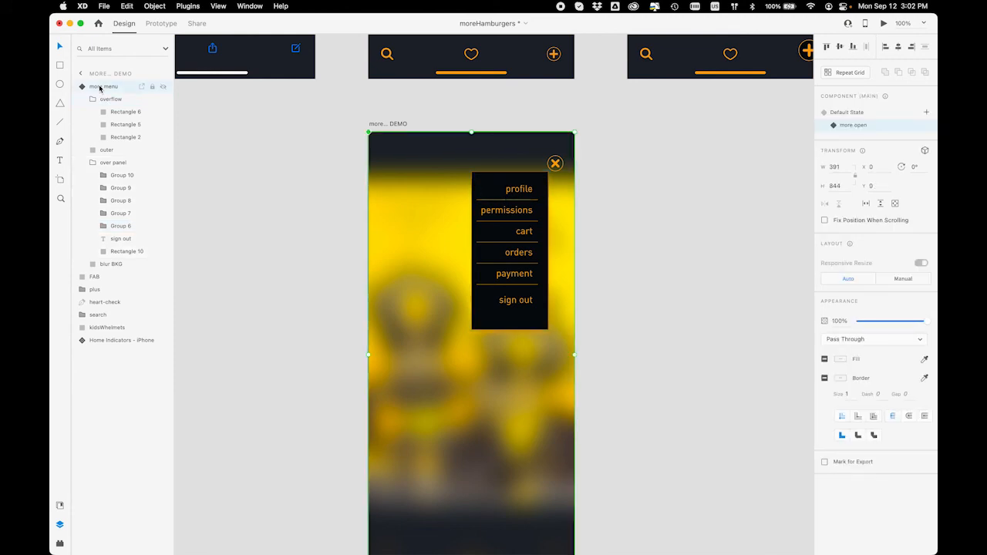
click(870, 114)
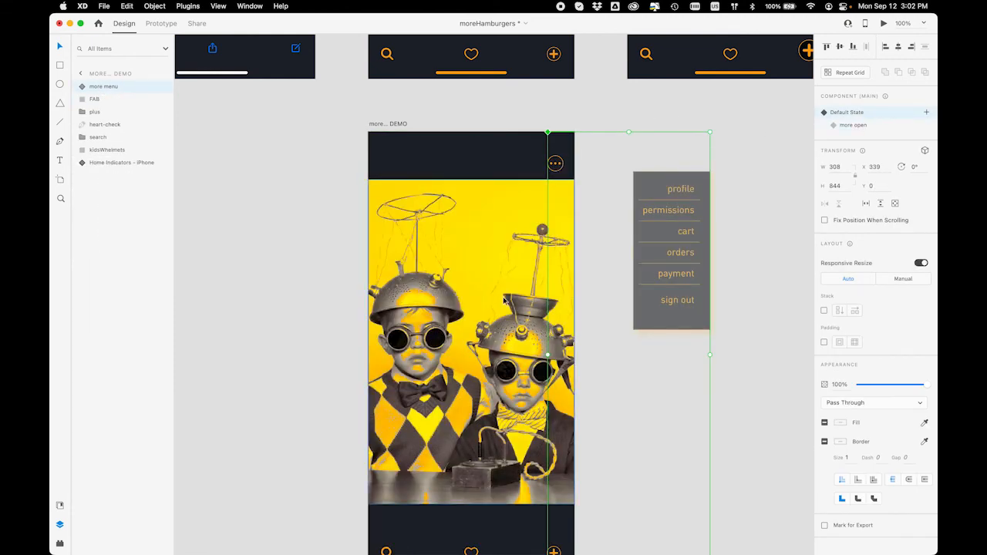
drag(548, 354, 577, 351)
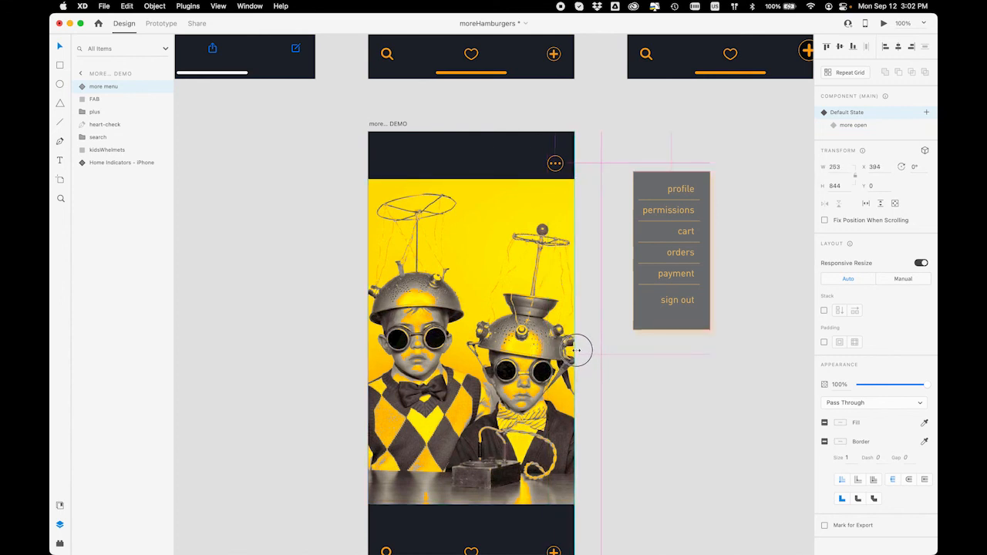
key(ctrl+z)
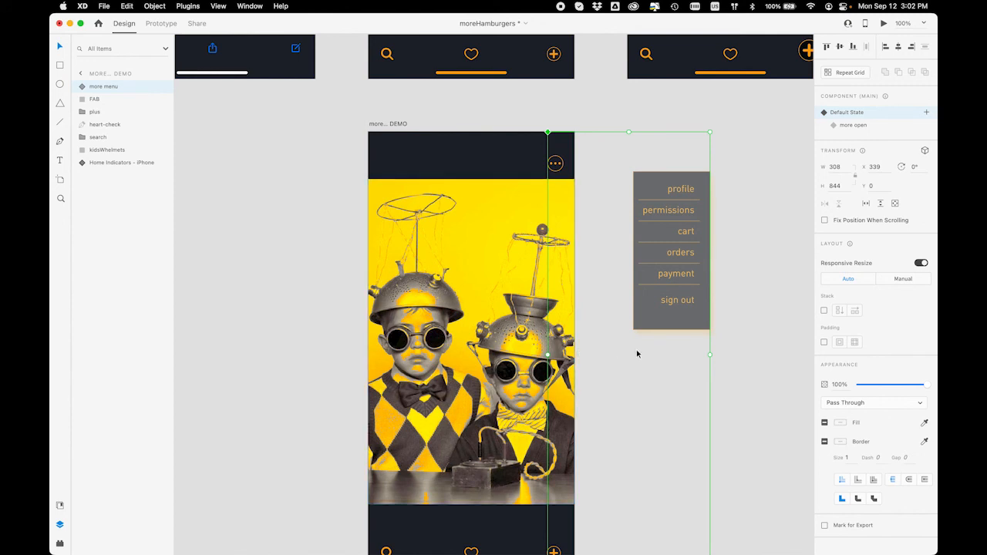
key(super+c)
Compare the Default State of the more menu component with its more open state
click(859, 127)
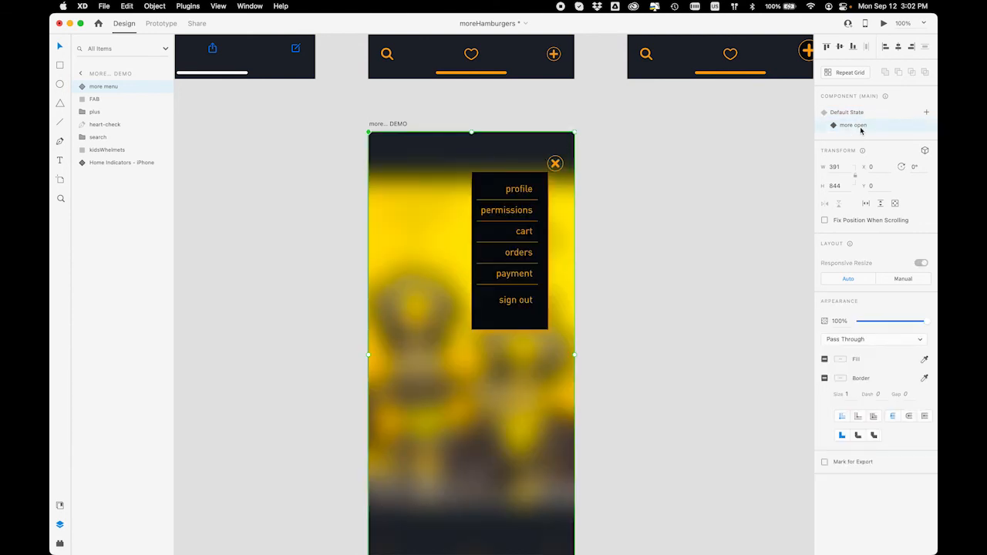
scroll(751, 236, down, 3)
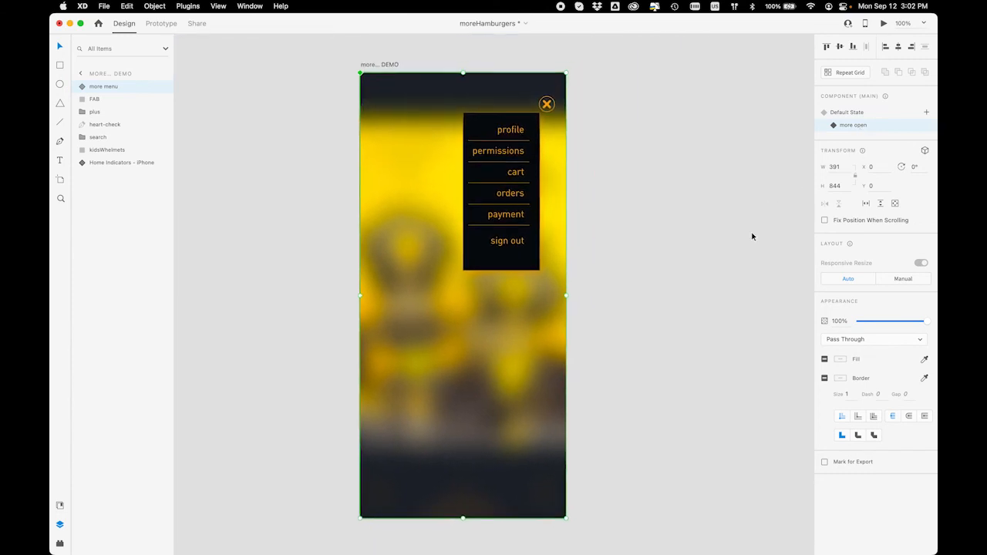
click(875, 113)
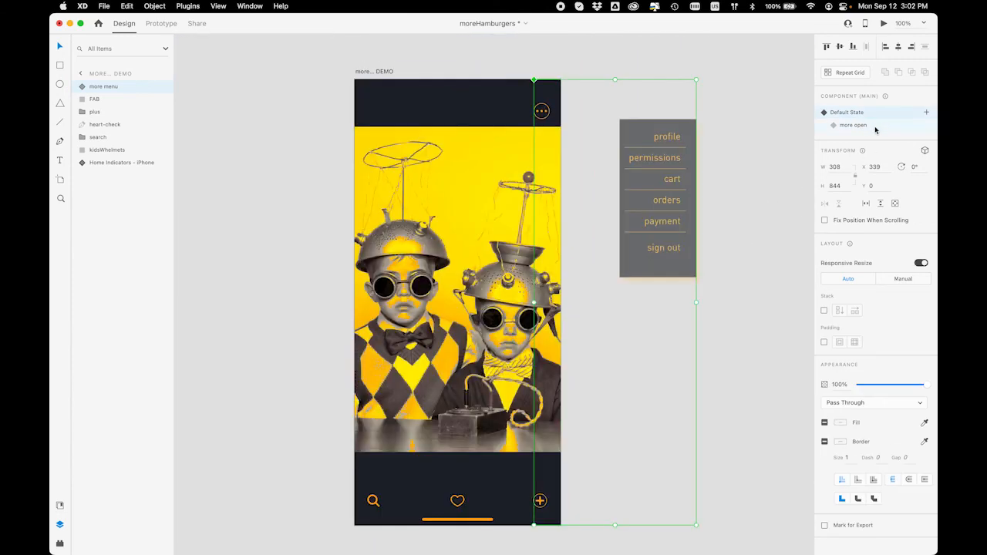
click(875, 126)
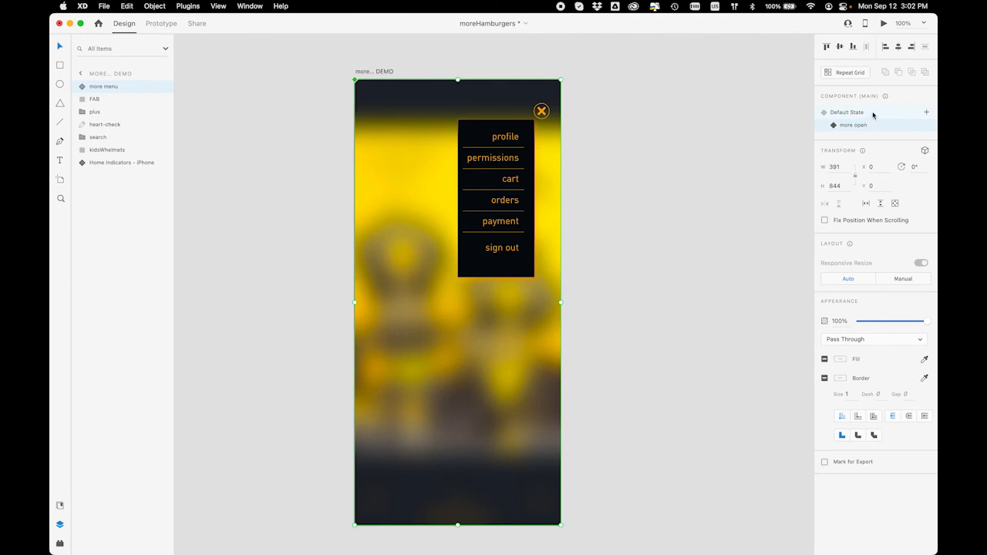
In Prototype mode, give the outer circle of the more menu's Default State a Tap interaction with the Auto-Animate action
click(871, 114)
click(161, 24)
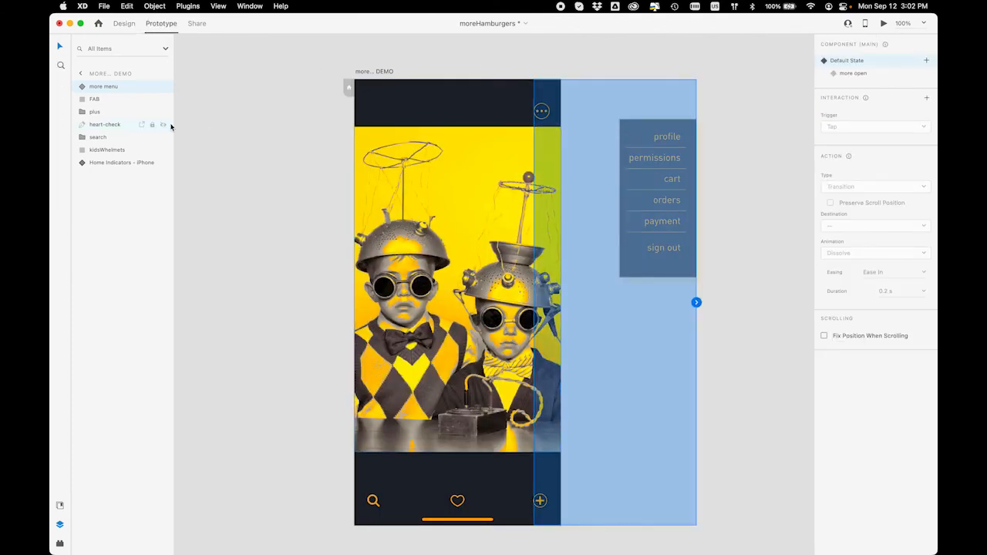
click(82, 88)
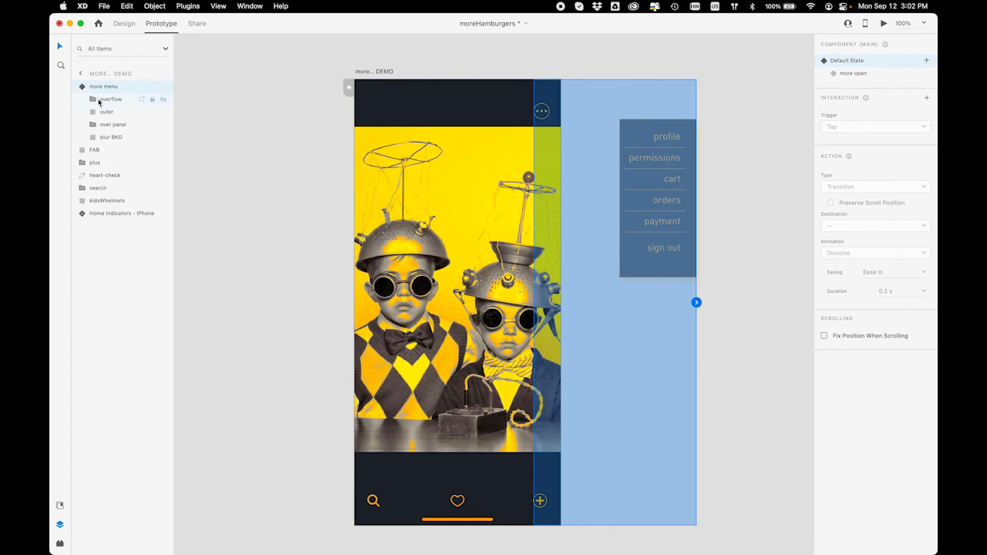
click(104, 112)
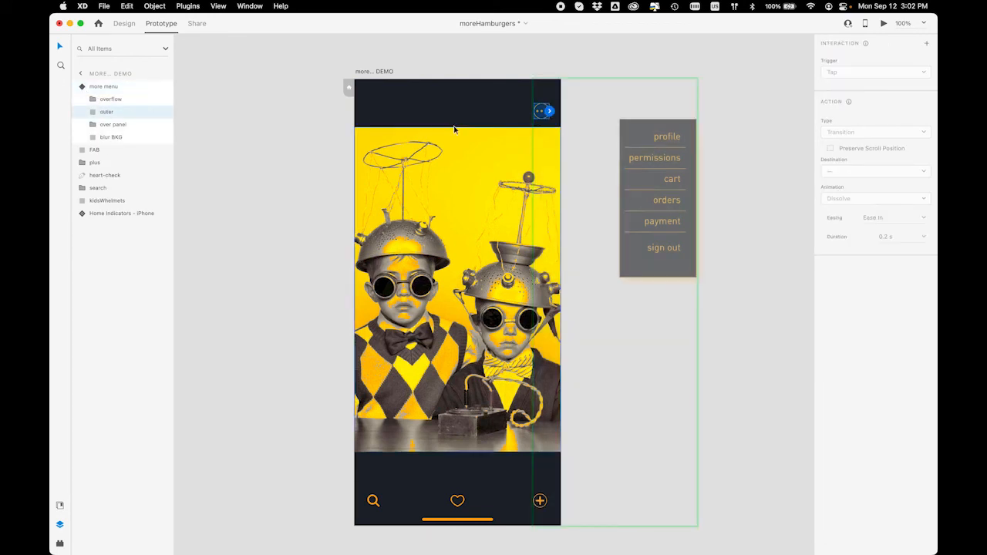
click(550, 112)
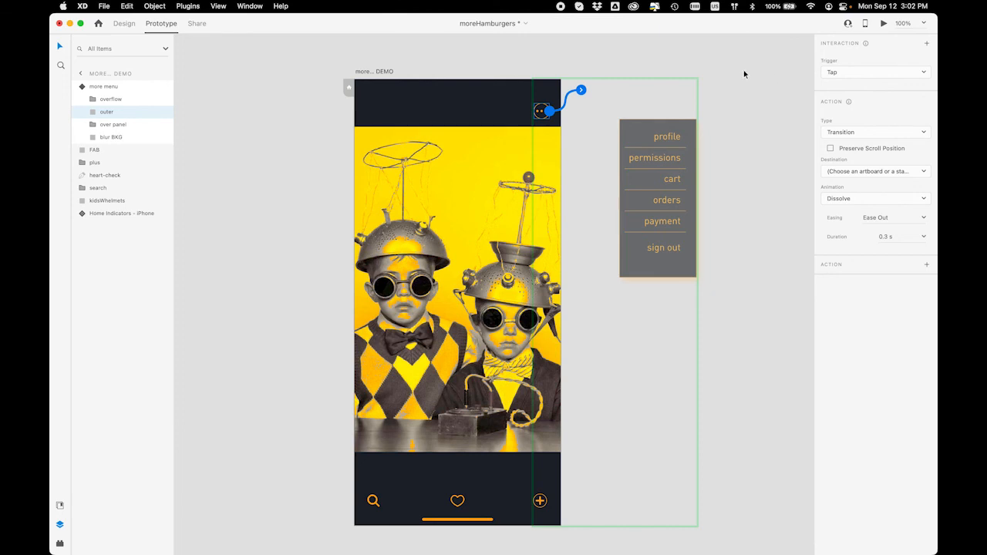
click(878, 134)
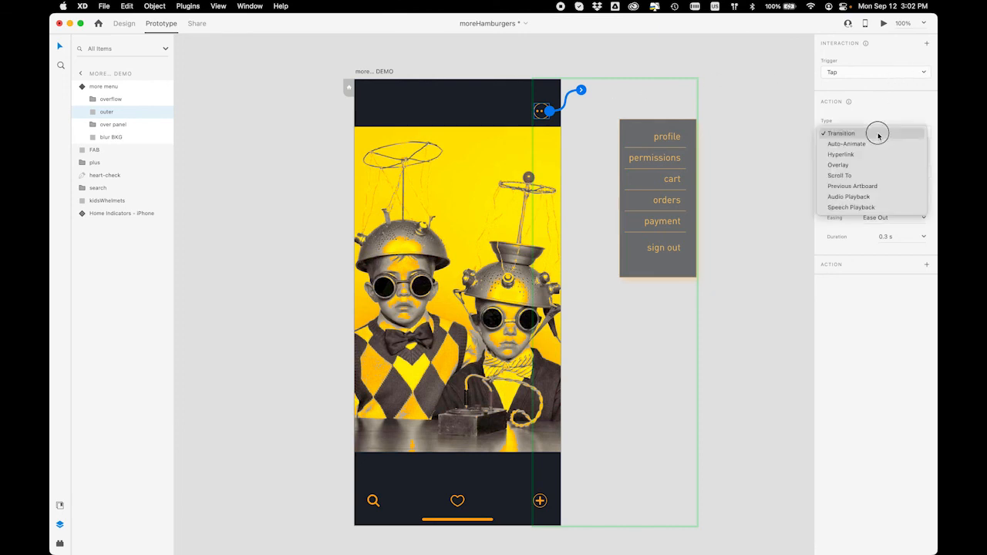
click(865, 145)
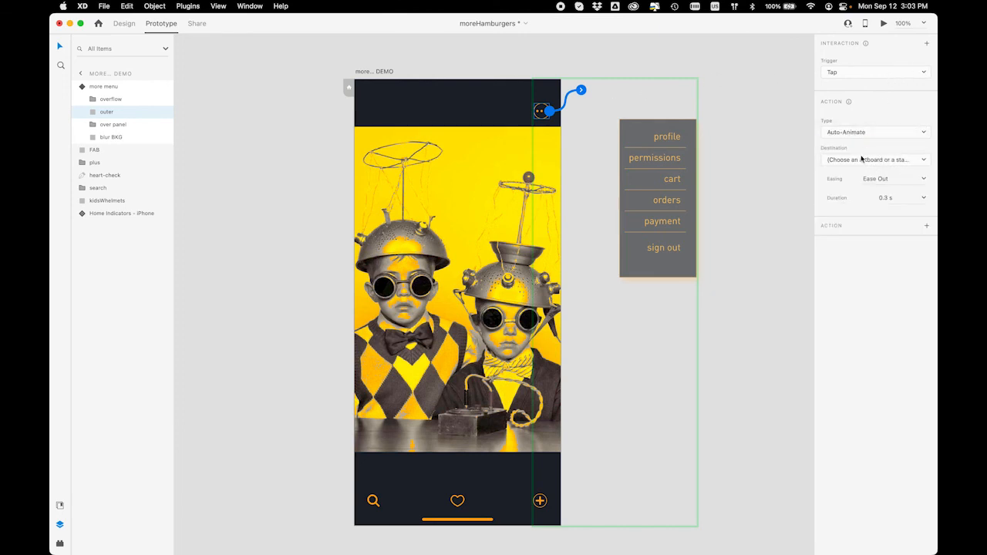
Set the interaction's destination to the more open state and its easing to Ease In-Out
click(863, 159)
click(864, 178)
click(923, 180)
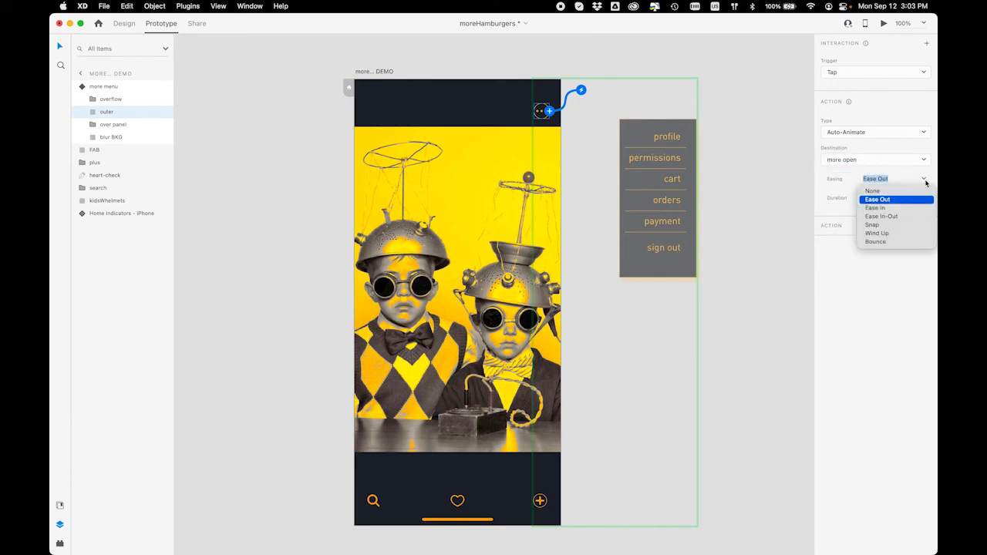
click(896, 216)
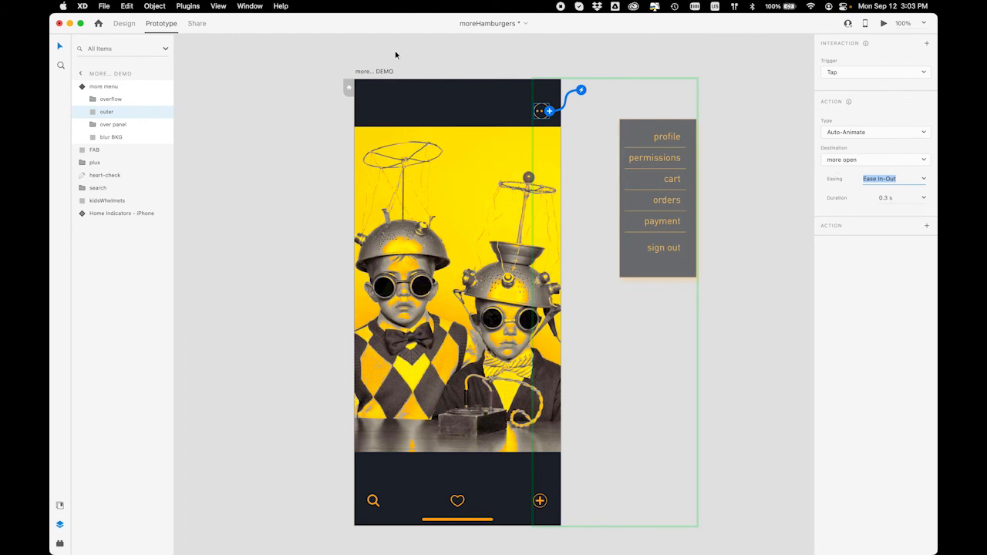
In the more open state, give the outer circle a Tap Auto-Animate interaction leading to Default State
click(112, 87)
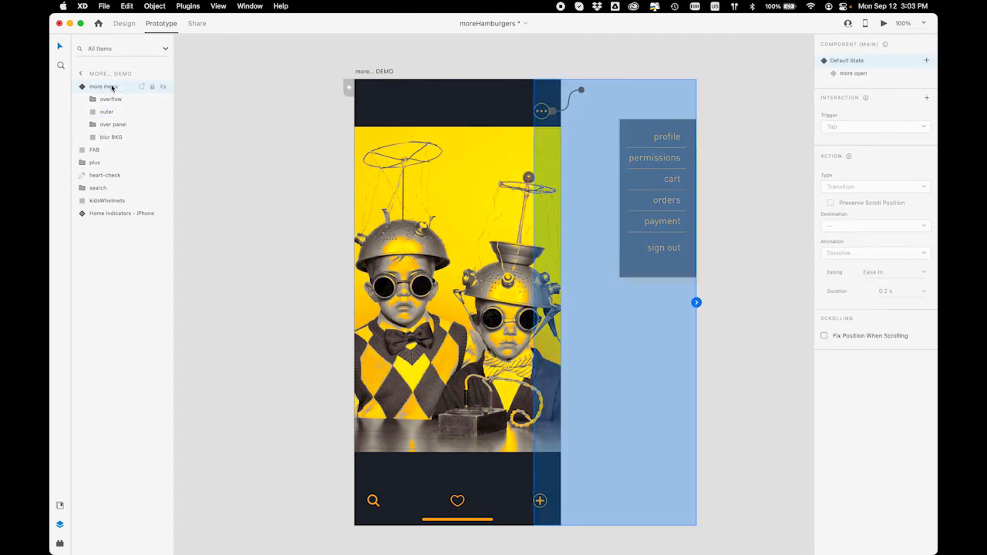
click(874, 76)
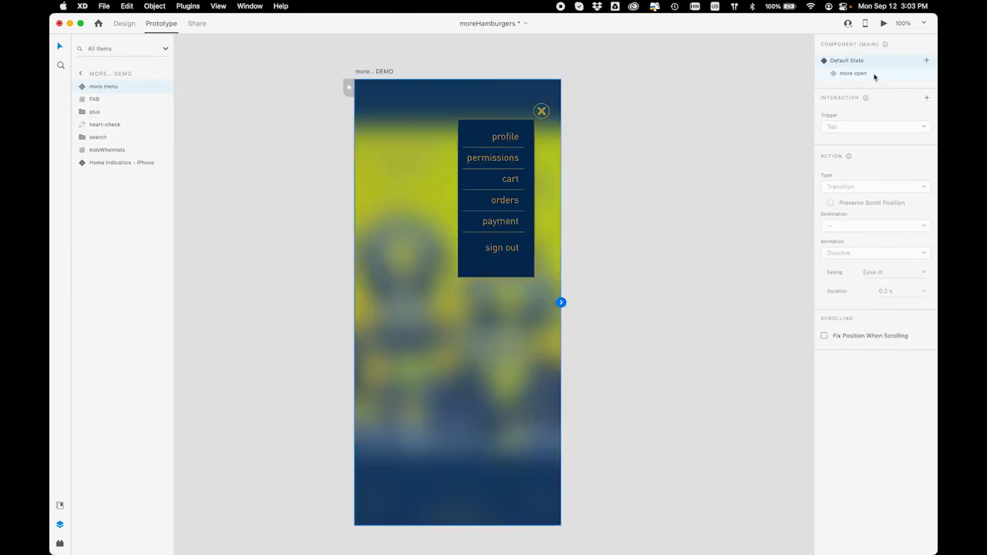
click(83, 88)
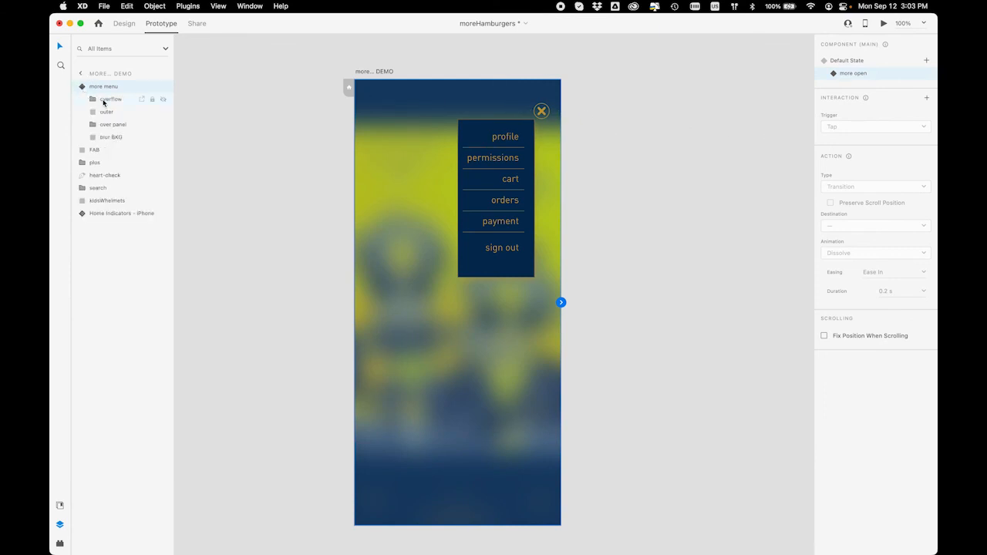
click(108, 114)
click(549, 111)
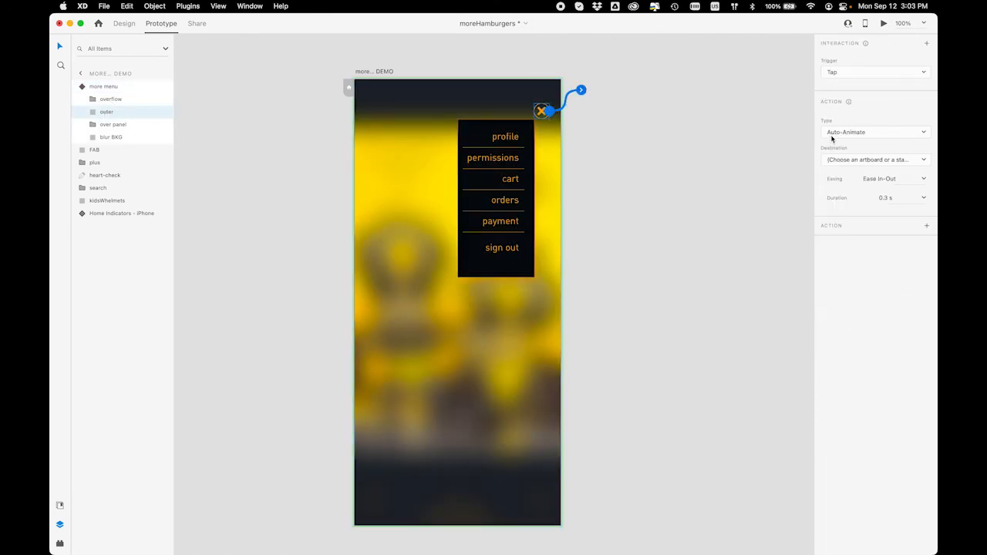
click(836, 162)
click(836, 177)
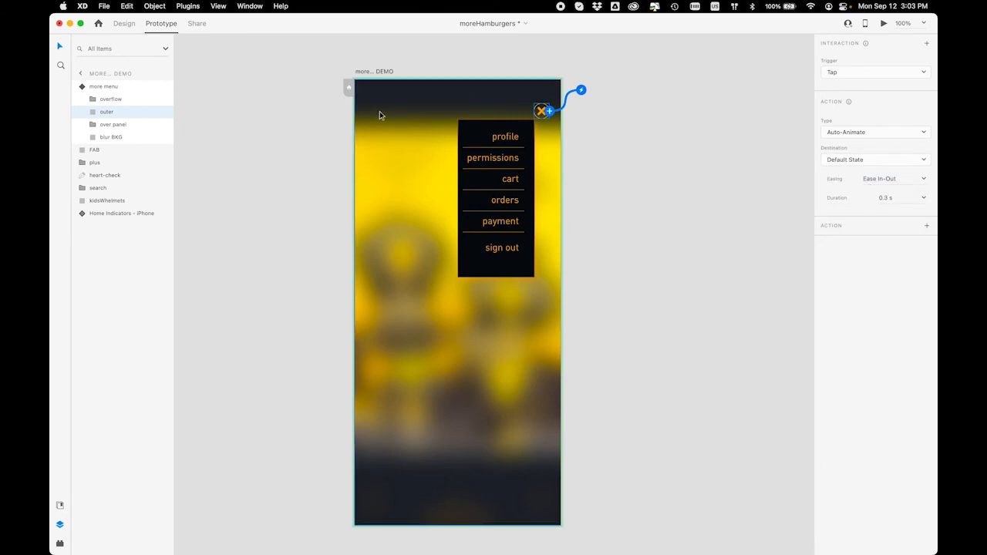
Give the profile text in the over panel a Tap interaction with a Transition to the aliens artboard
click(498, 143)
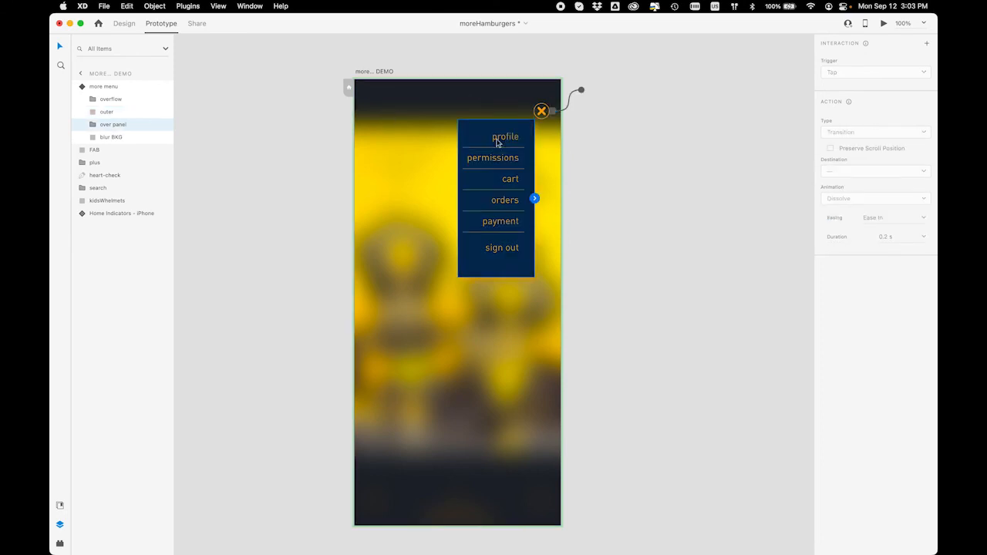
double_click(498, 143)
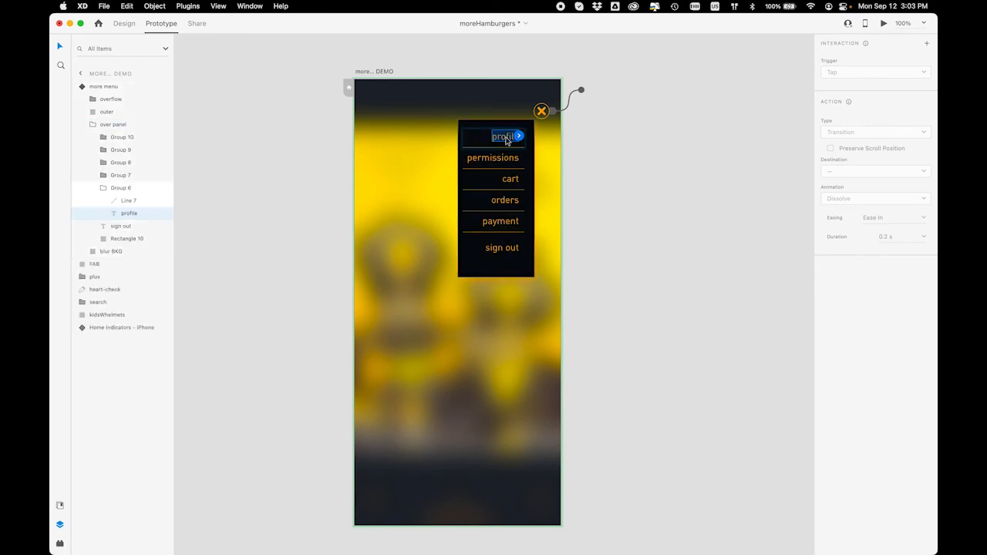
click(507, 159)
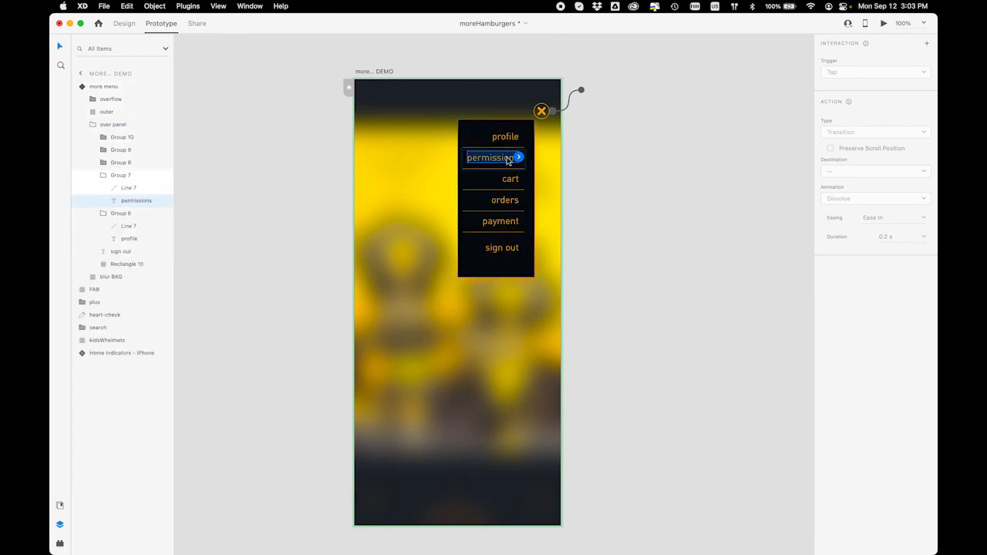
click(508, 140)
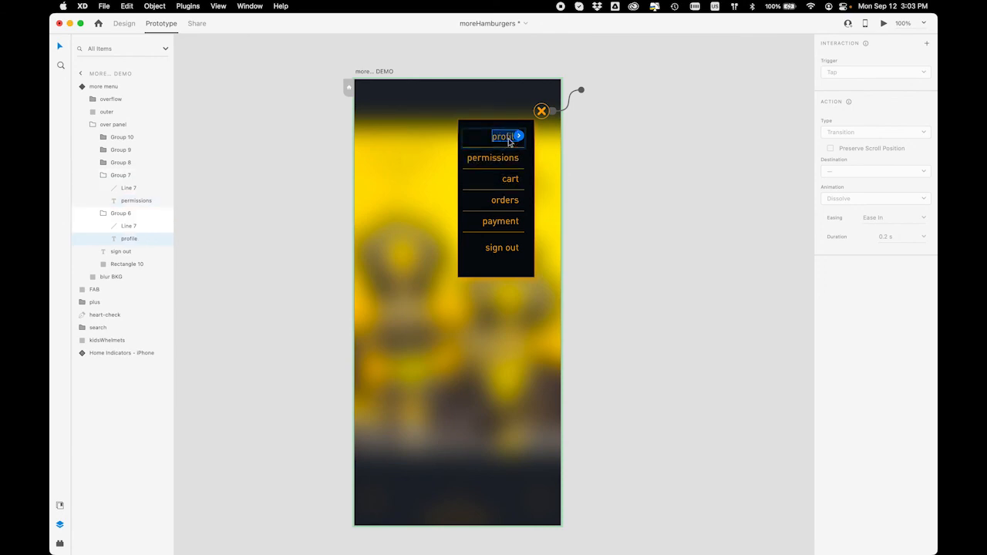
drag(519, 136, 564, 120)
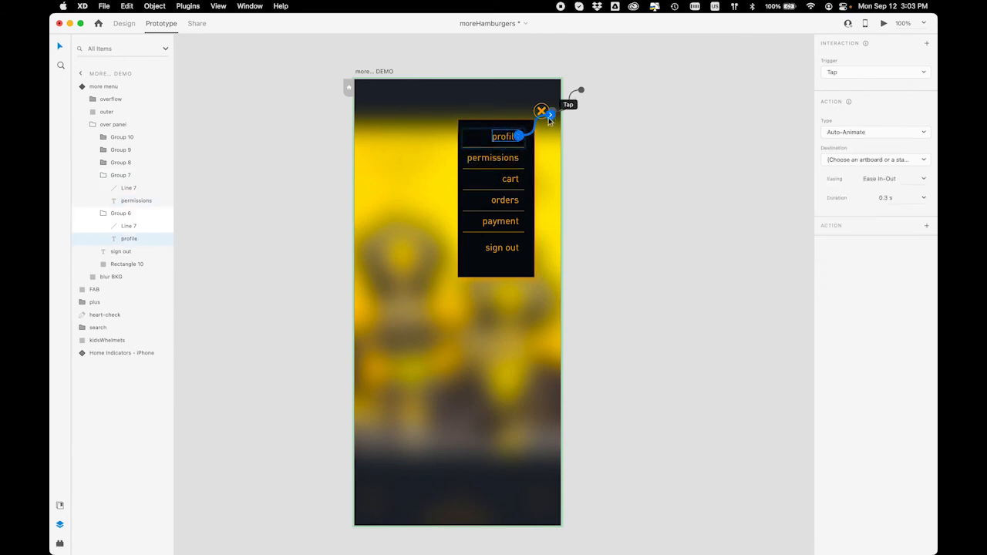
click(845, 133)
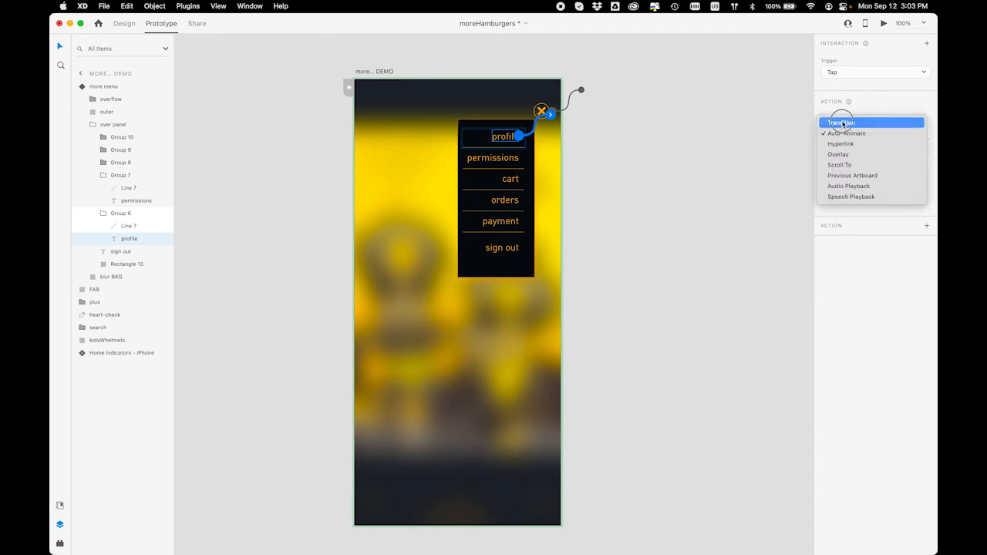
click(842, 122)
click(844, 172)
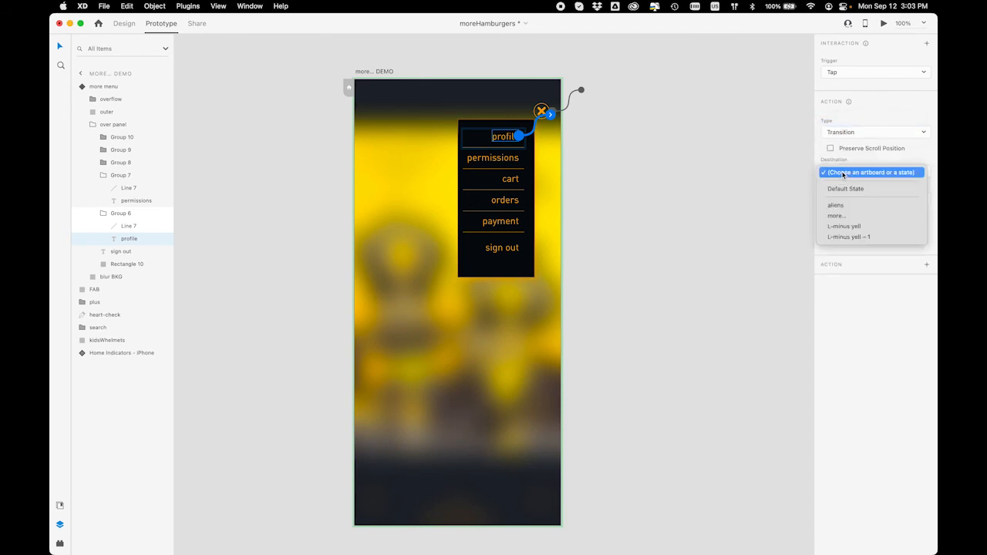
click(838, 204)
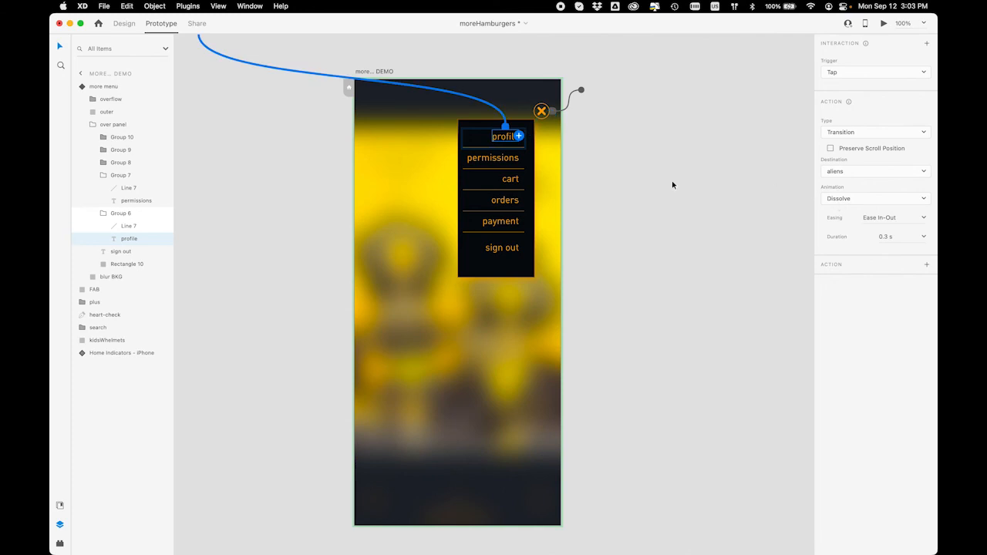
Redirect the profile link to the L-minus yell – 1 artboard and link the permissions group to the L-minus yell artboard
key(super+minus)
key(super+minus)
key(super+minus)
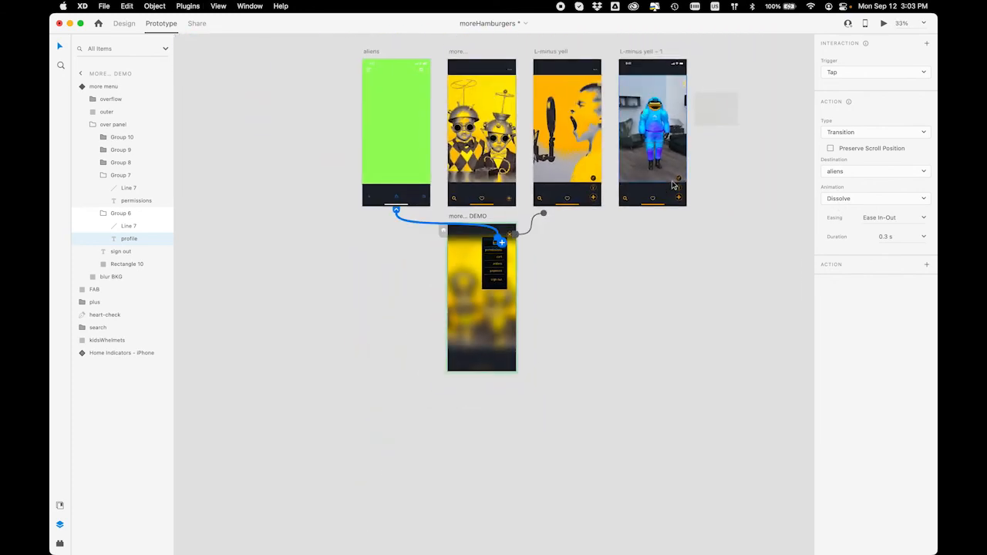
drag(395, 209, 650, 182)
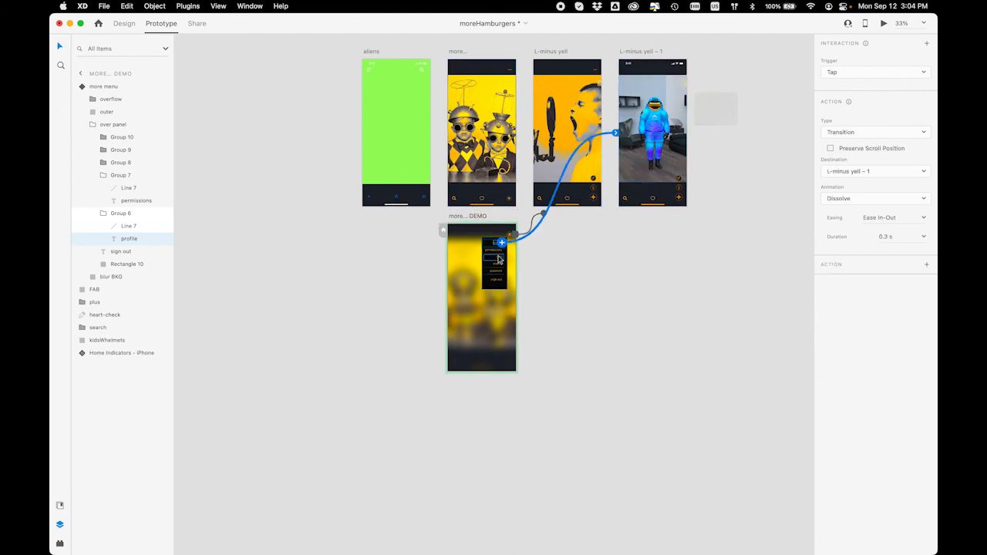
click(501, 253)
drag(503, 253, 539, 130)
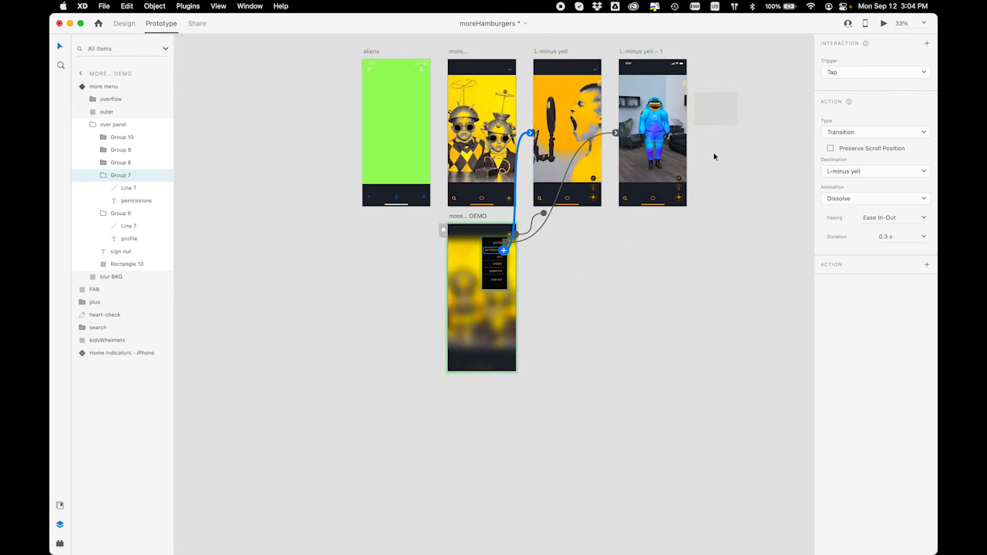
Return the more menu component to its Default State
click(104, 86)
click(104, 87)
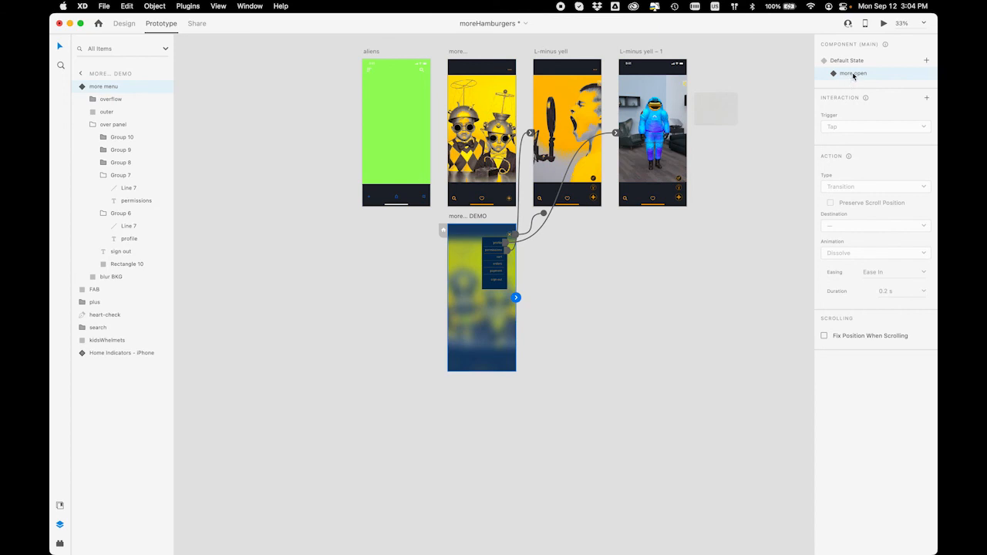
key(super+3)
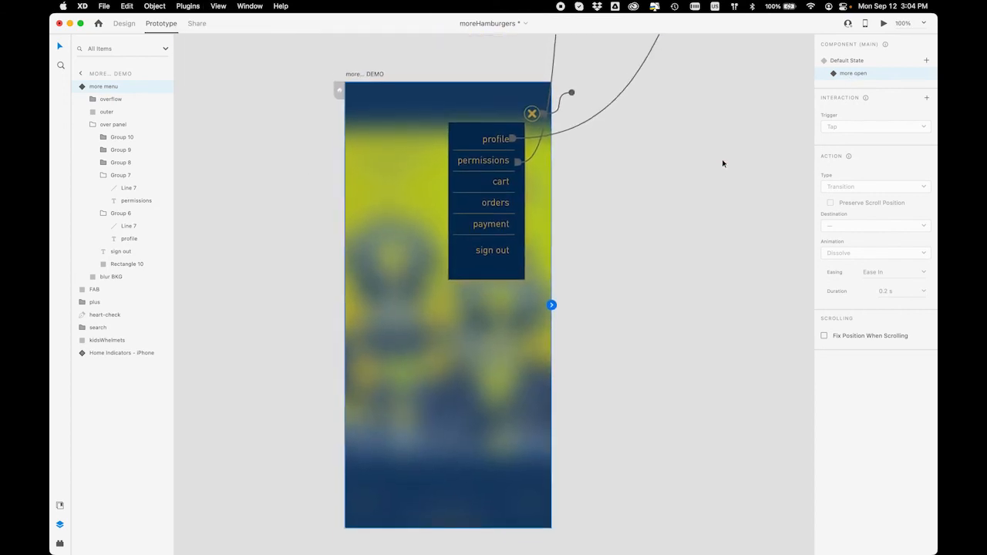
click(851, 63)
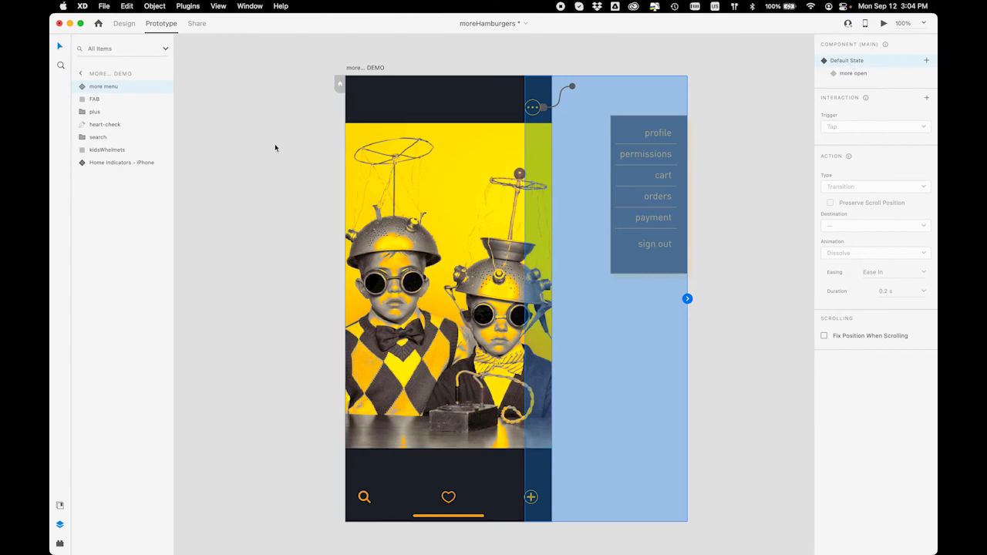
Preview the more... DEMO artboard, open the more menu, test its profile link, and close the preview
key(super+Return)
drag(410, 44, 393, 75)
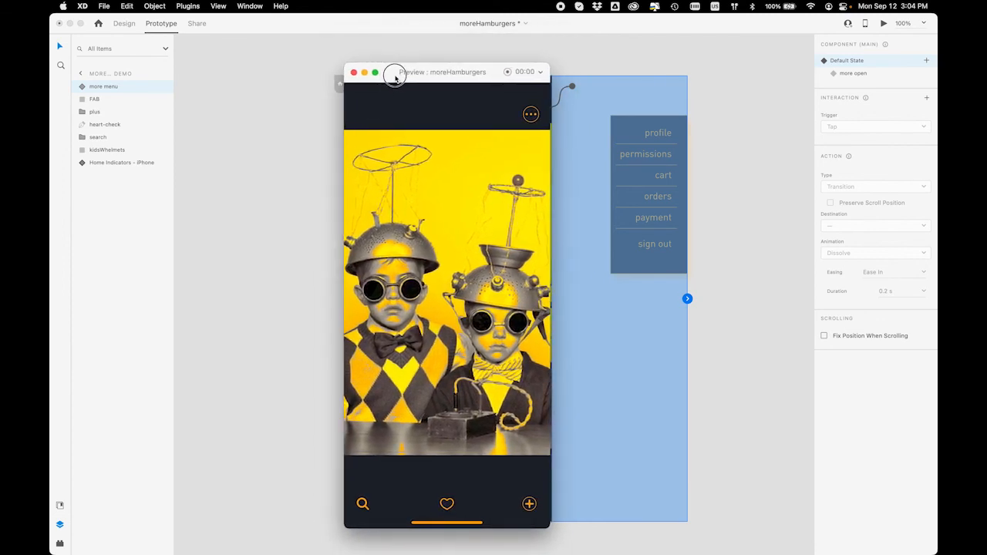
click(531, 116)
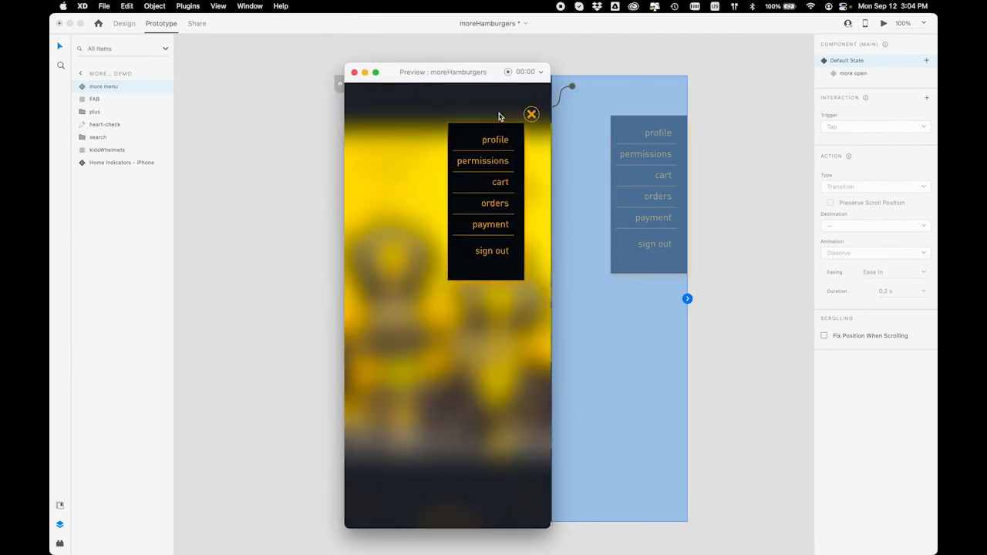
click(494, 140)
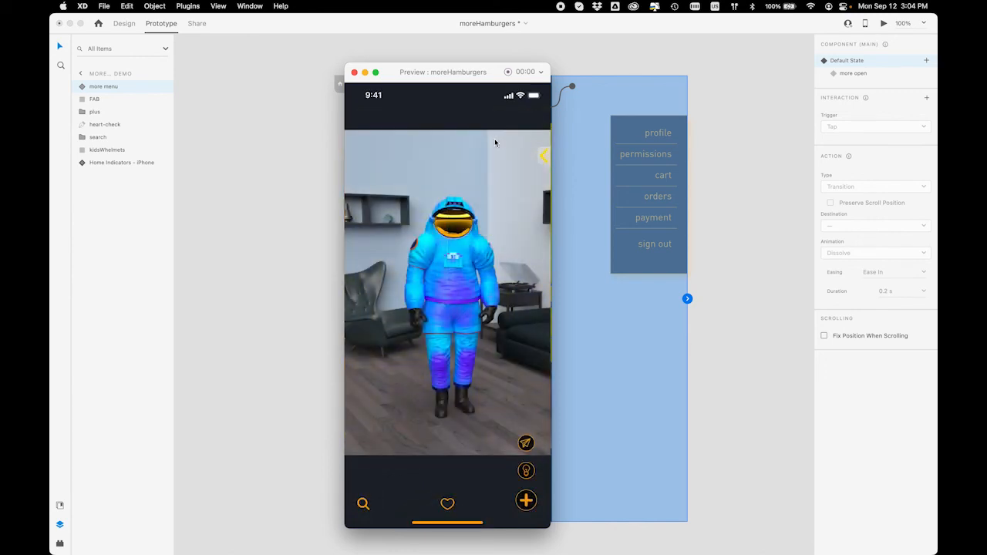
click(354, 72)
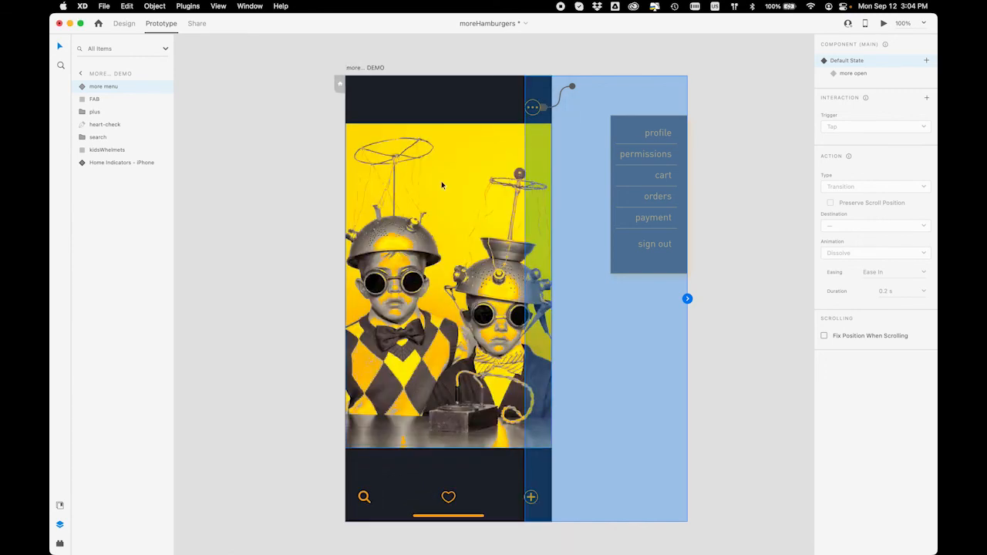
Preview the prototype again and test opening and closing the more menu several times
key(super+Return)
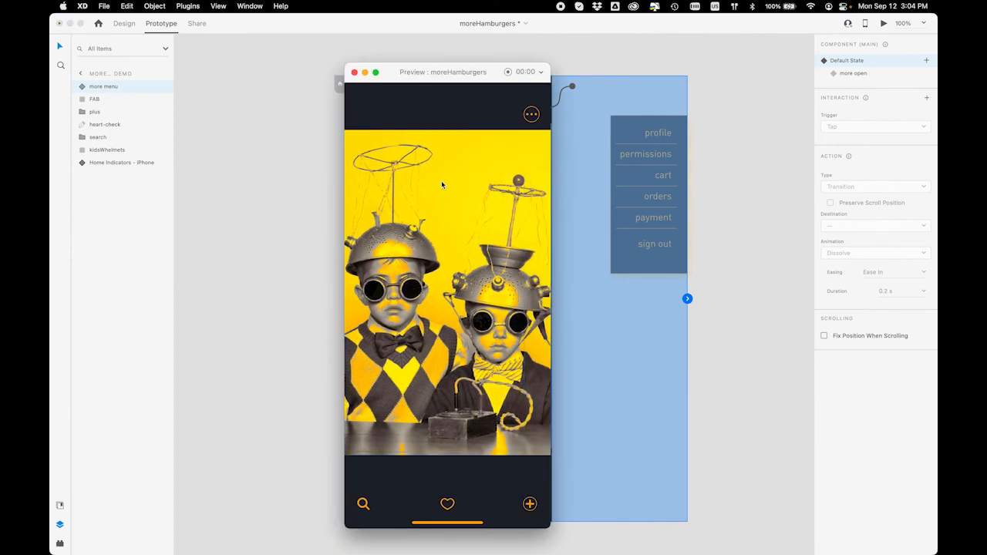
click(531, 116)
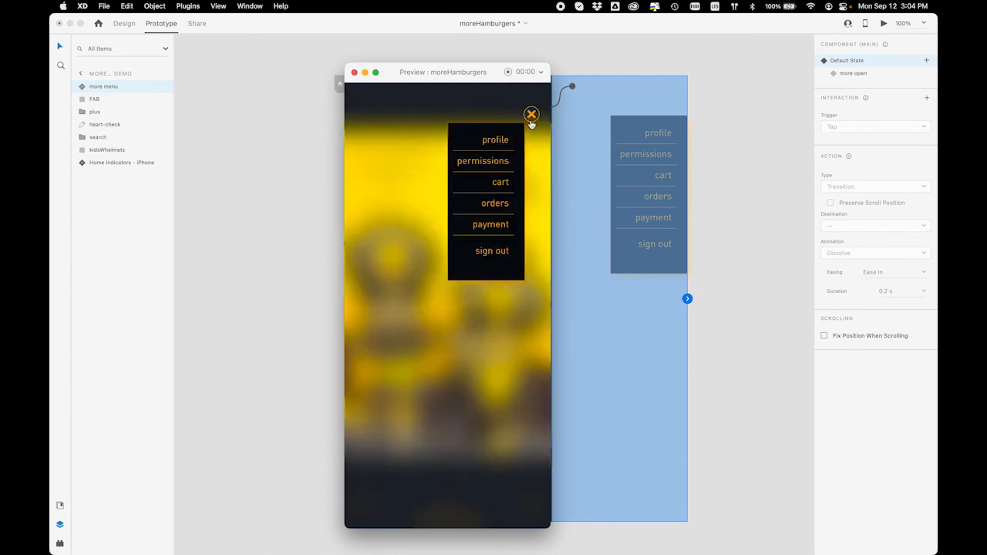
click(531, 122)
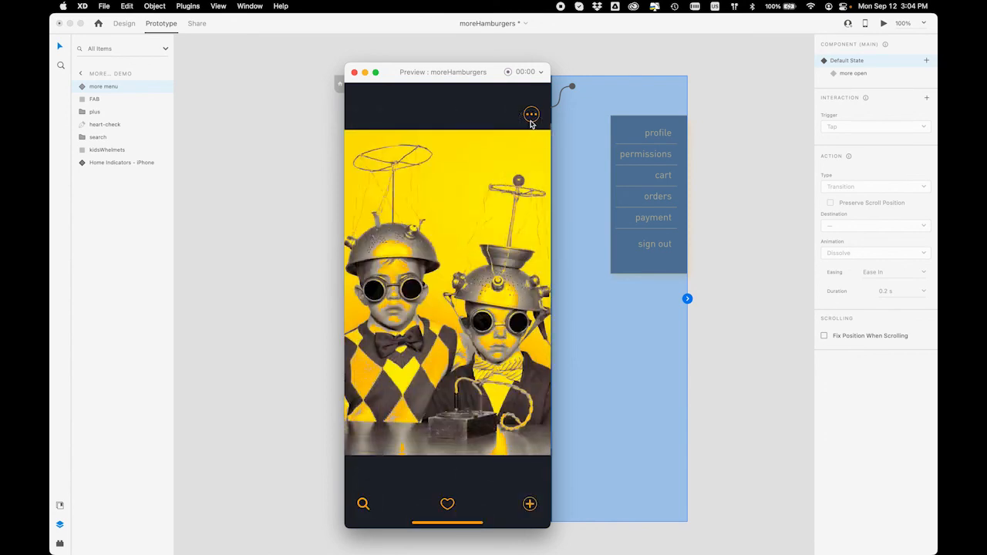
click(530, 122)
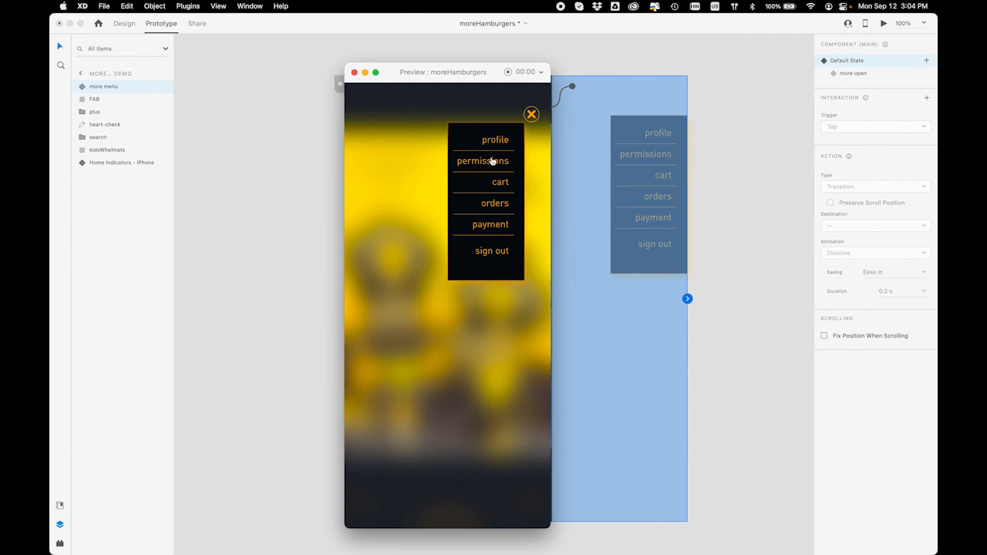
click(532, 124)
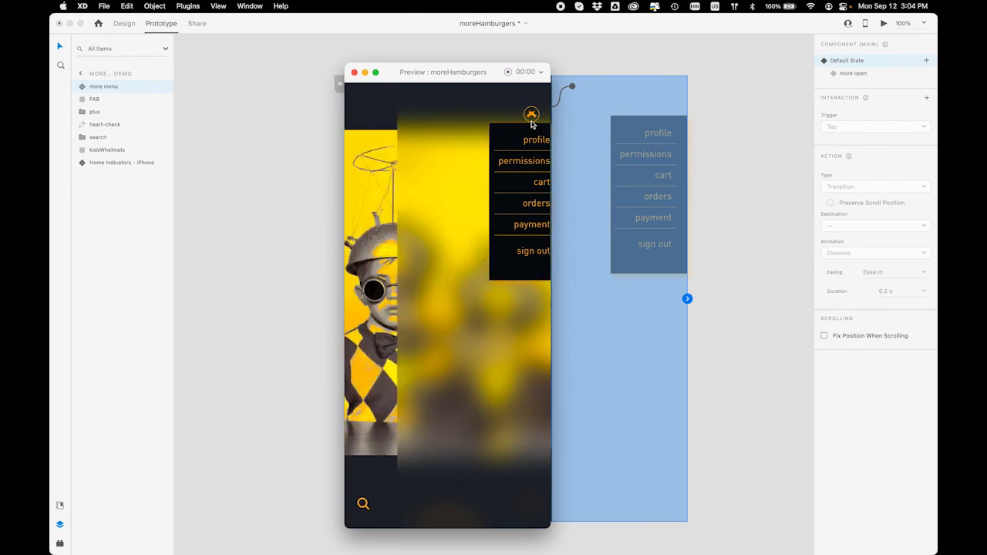
click(531, 124)
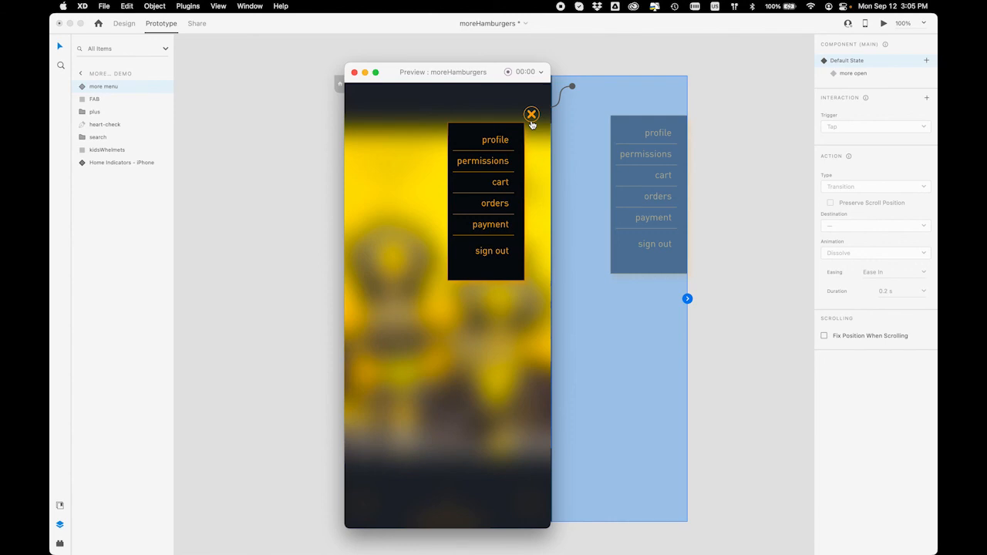
click(532, 124)
Reopen the more menu in the preview, test its permissions link, then close the preview and deselect the component
click(532, 122)
click(480, 166)
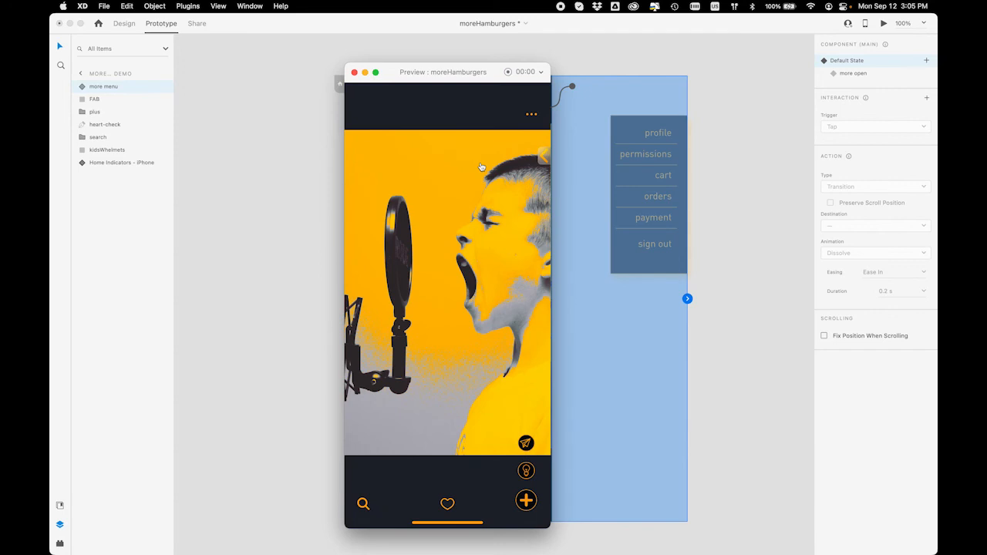
click(354, 72)
click(255, 245)
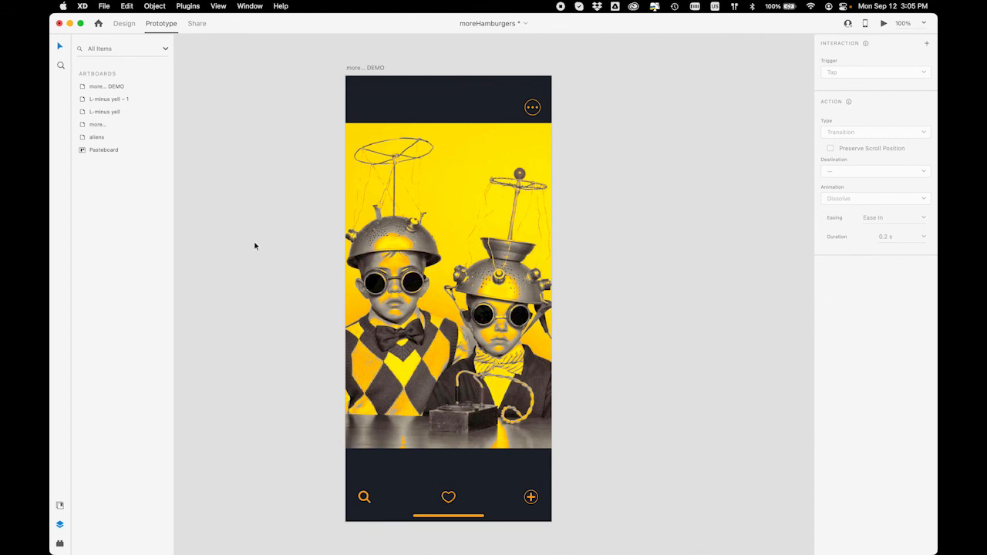
key(super+shift+5)
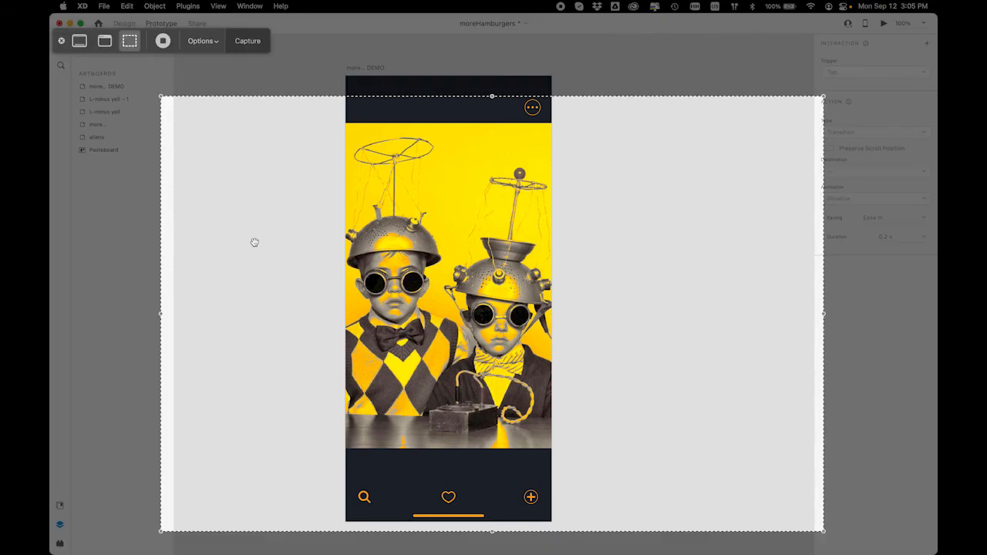